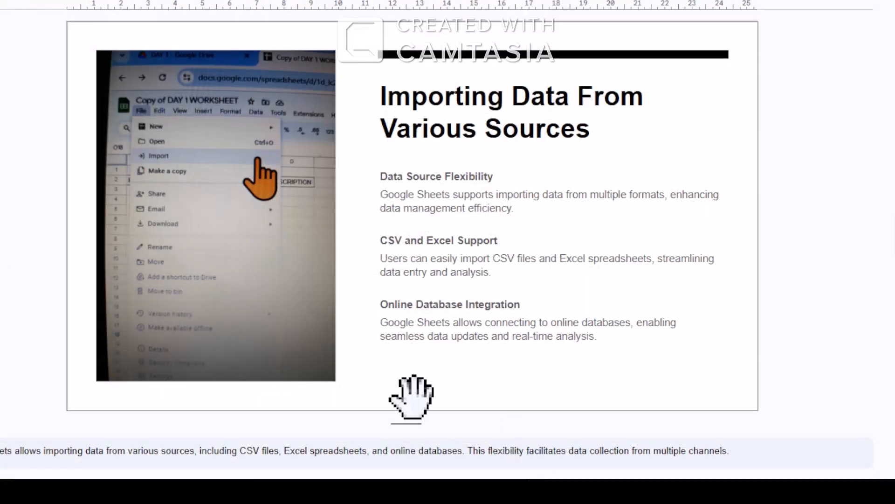
click(1, 297)
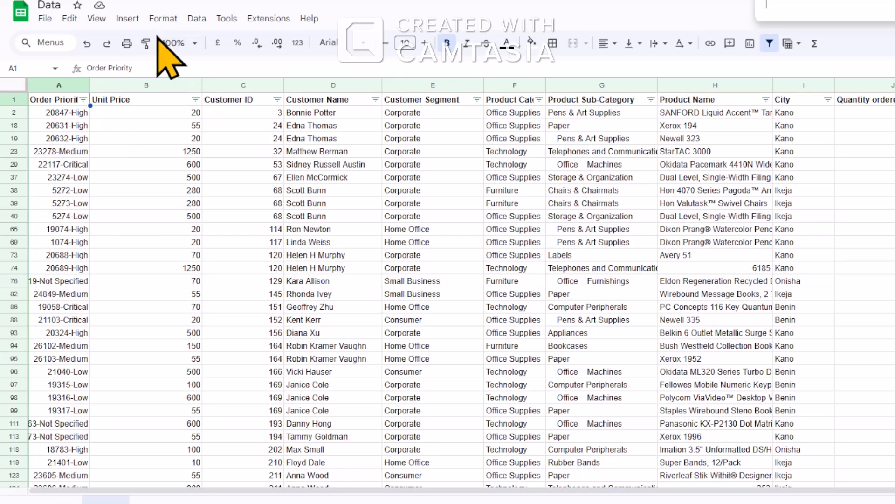
click(197, 19)
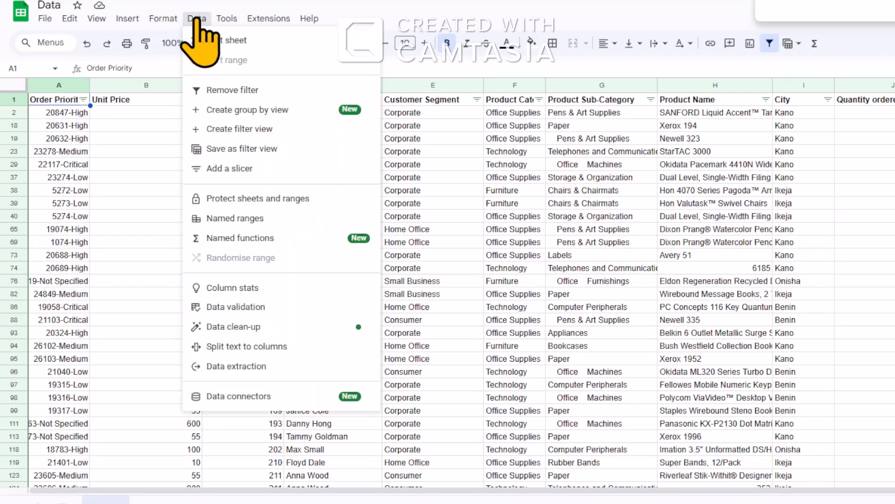
mouse_move(267, 329)
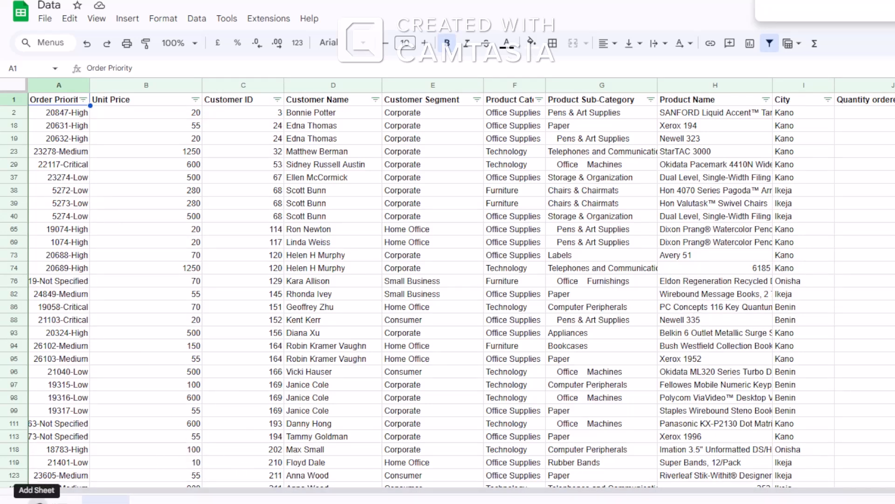
Add a new blank sheet to the workbook and go back to the Customer Segment column in the Data sheet.
click(37, 501)
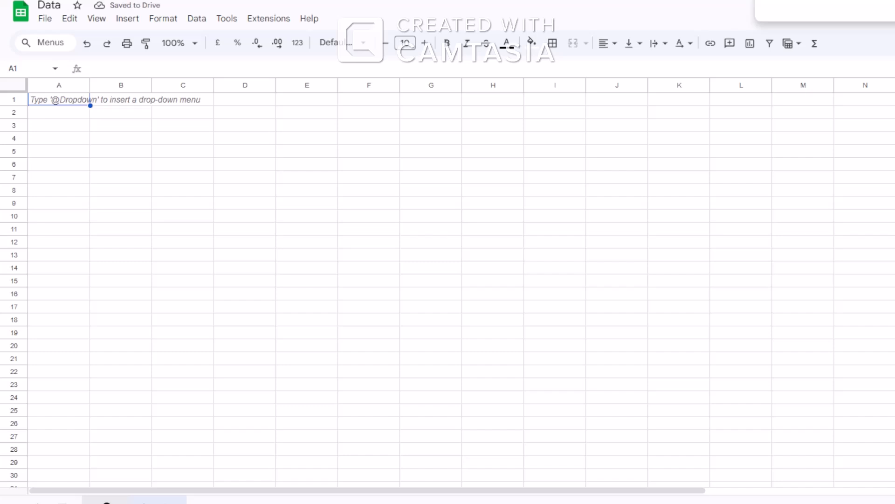
click(106, 502)
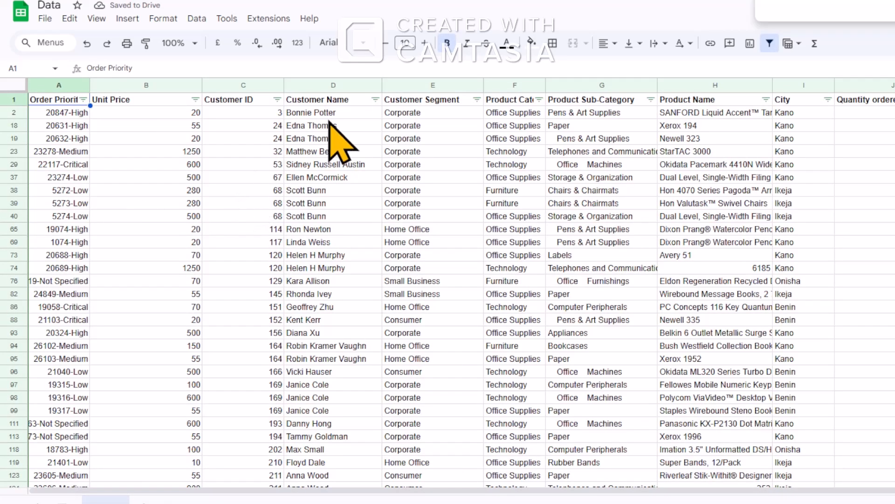
click(443, 83)
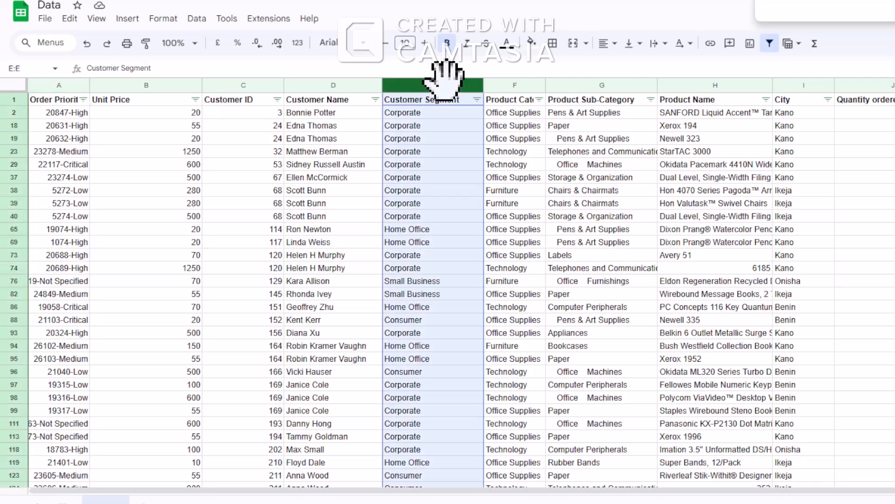
click(432, 229)
click(414, 138)
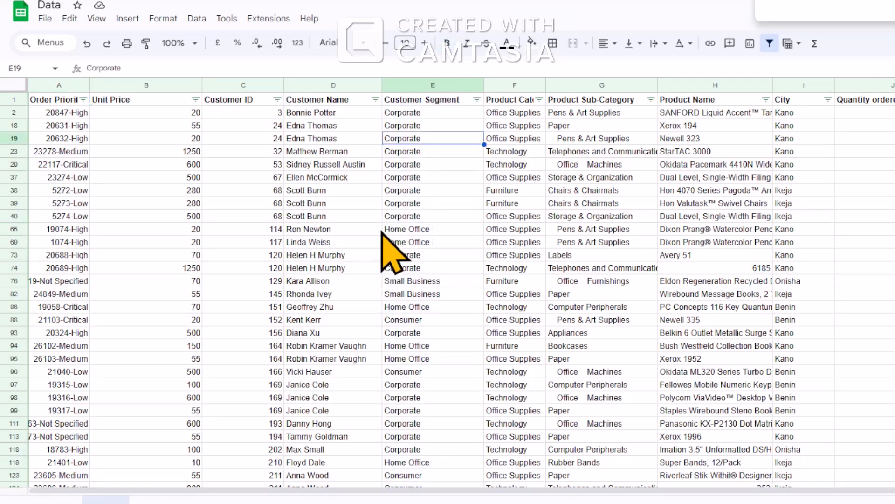
In cell C2 of the new sheet, enter =UNIQUE(Data!E:E) to list the distinct customer segments.
click(159, 499)
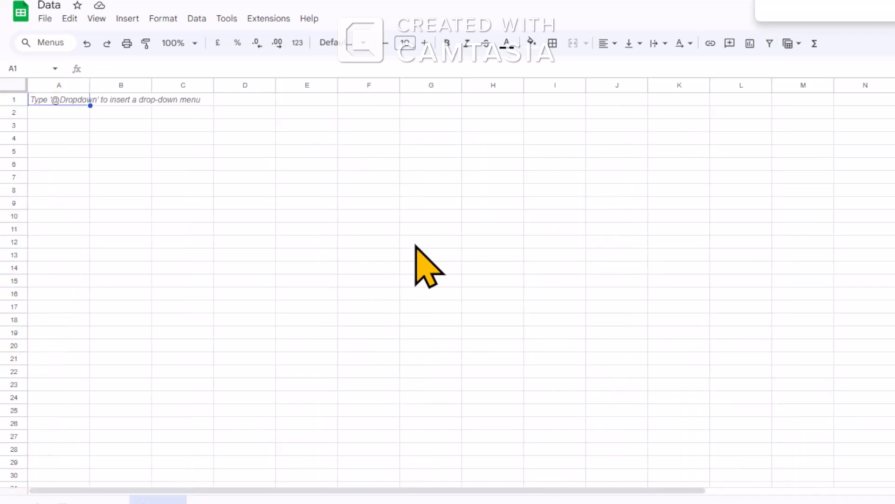
click(182, 117)
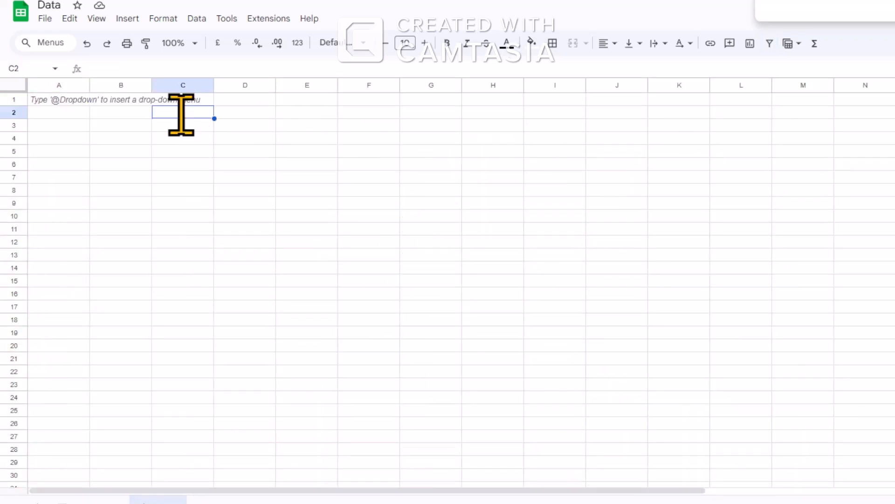
text(=)
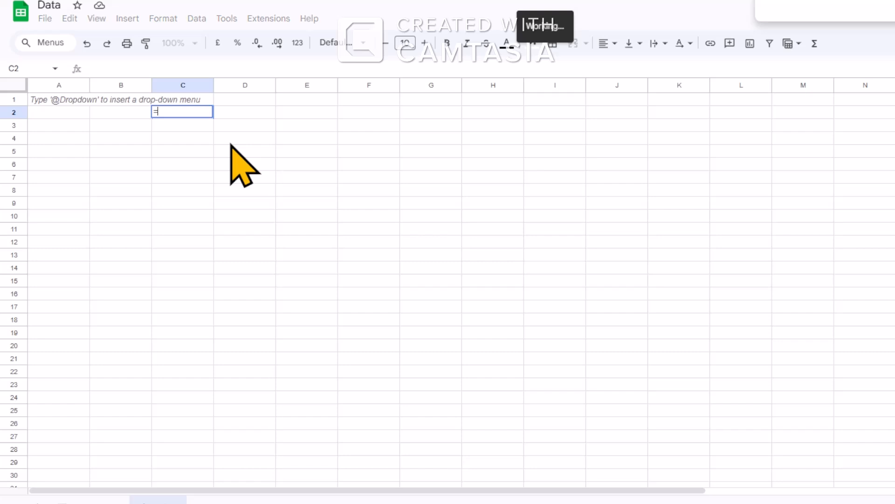
text(uni)
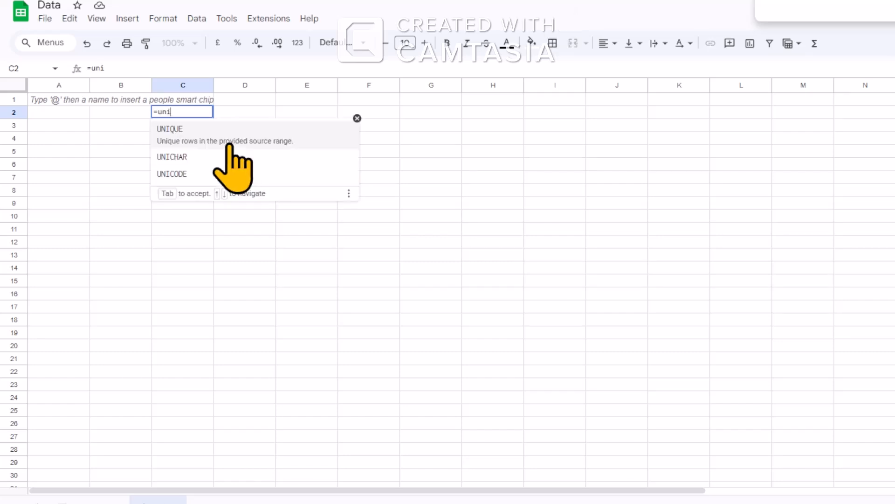
click(230, 142)
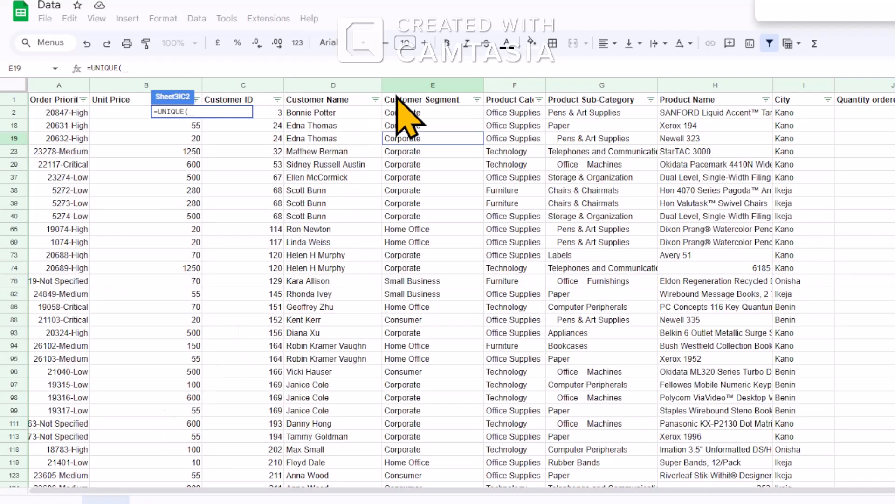
click(425, 86)
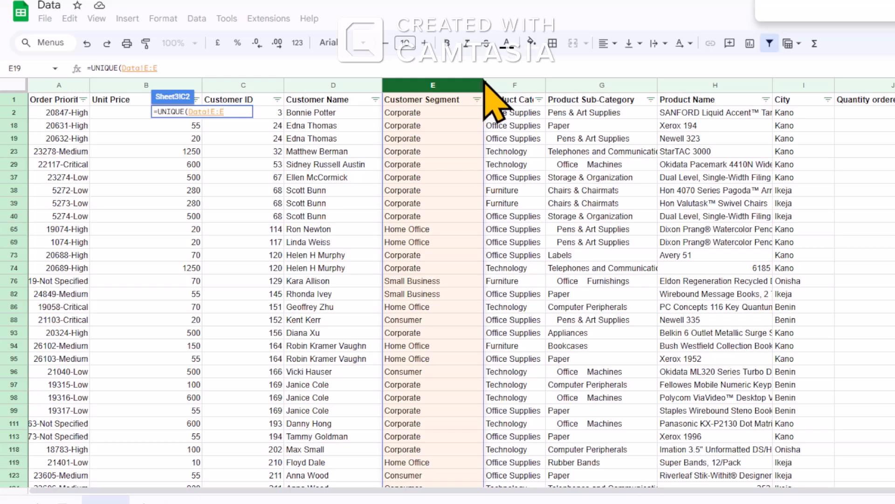
drag(480, 76, 477, 99)
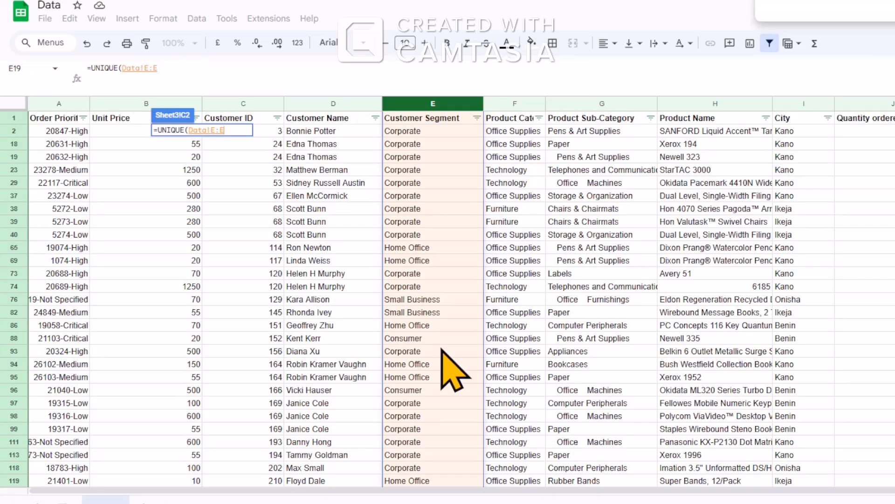
key(Return)
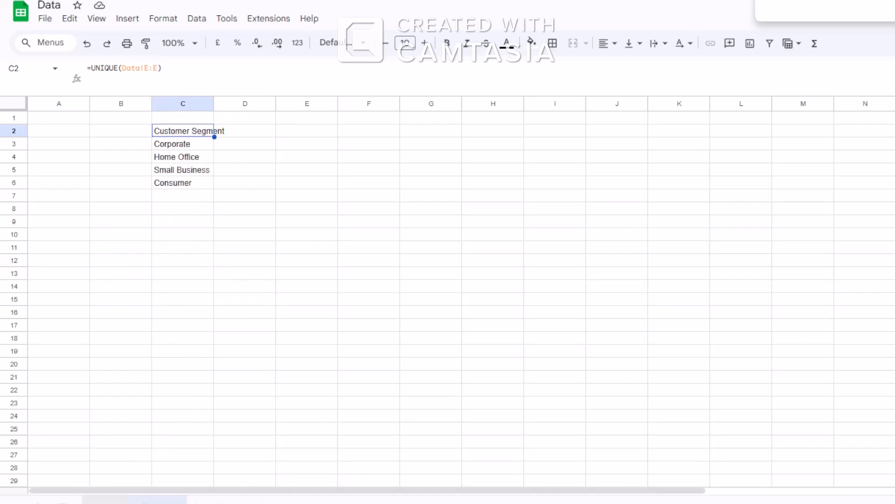
Edit the formula in C2 to =UNIQUE(Data!E2:E) so the column header is excluded, and go through the listed segments.
click(105, 500)
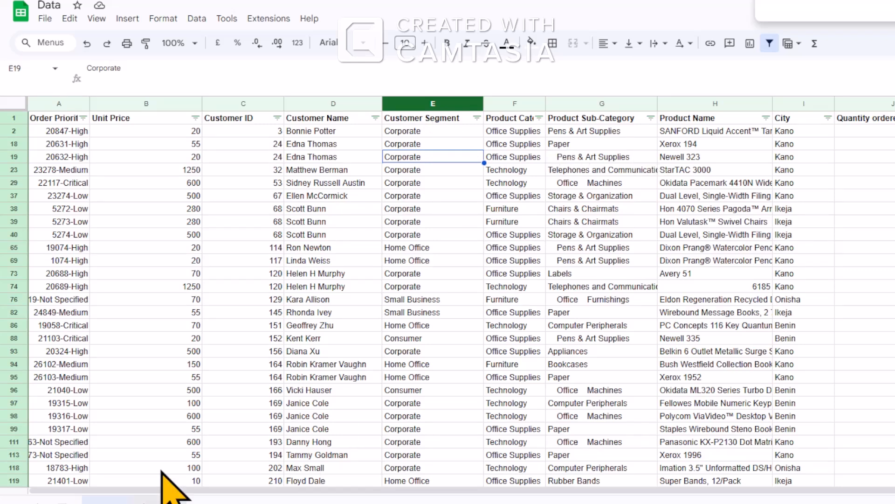
click(158, 499)
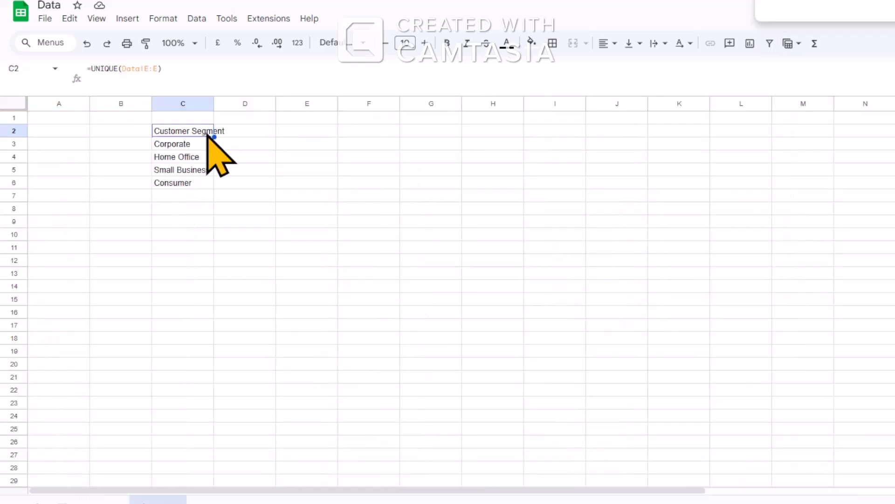
click(152, 72)
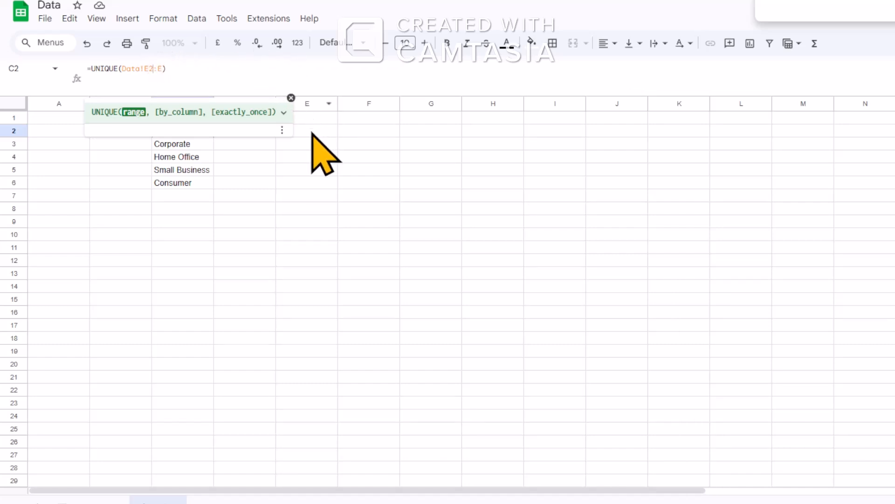
key(Return)
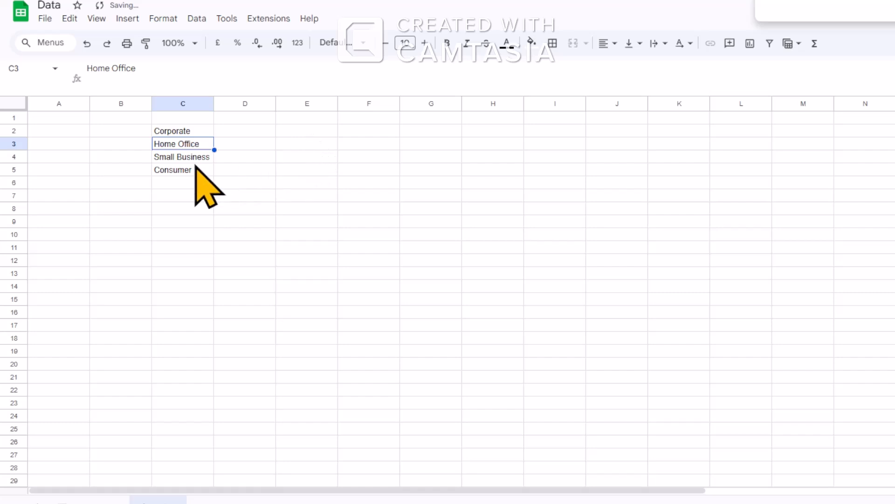
click(176, 132)
click(182, 144)
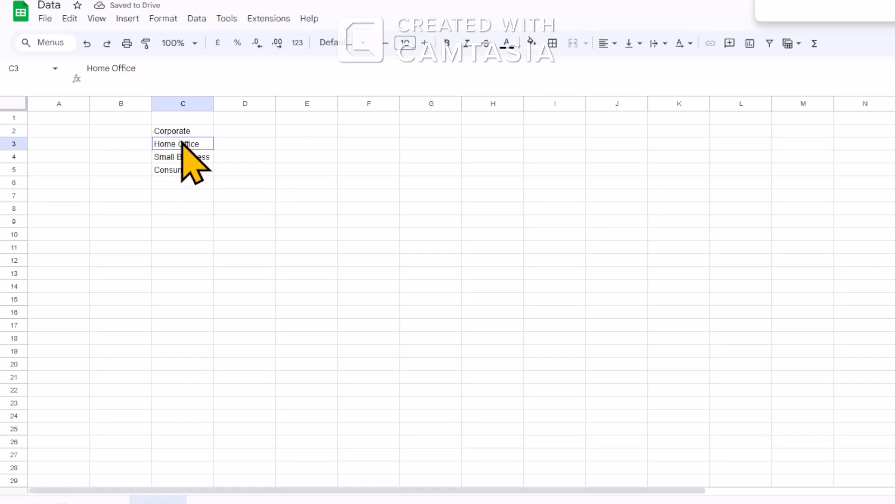
click(194, 160)
click(192, 171)
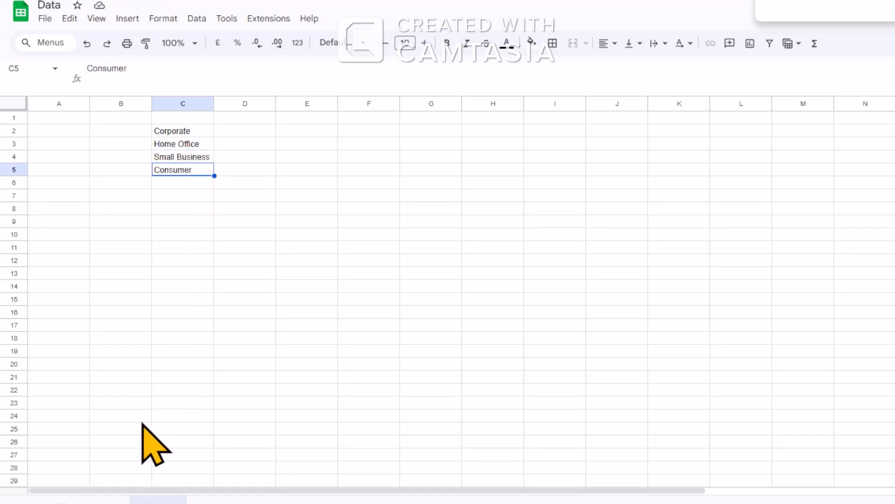
Copy the Product Sub-Category column from the Data sheet into column E of the new sheet for comparison.
click(106, 499)
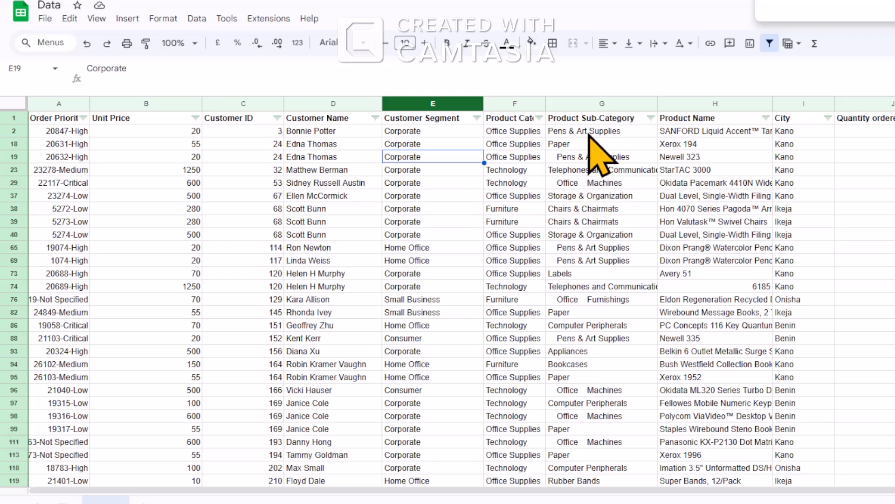
click(607, 100)
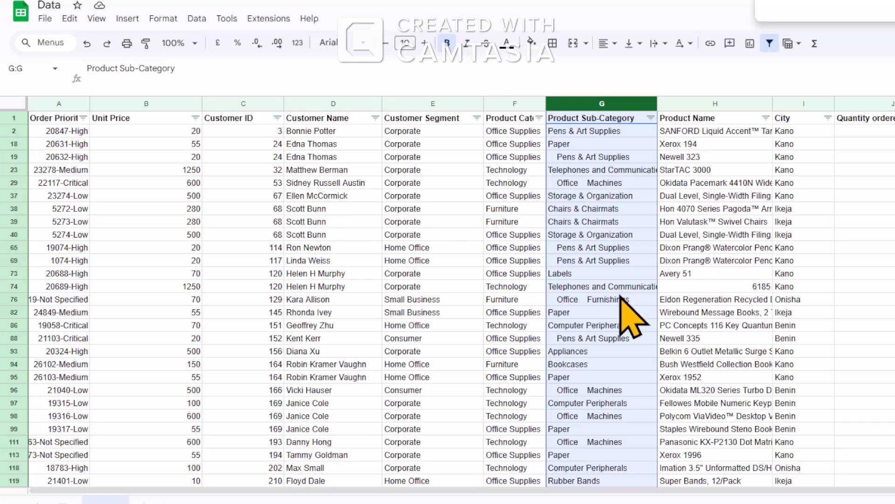
key(ctrl+c)
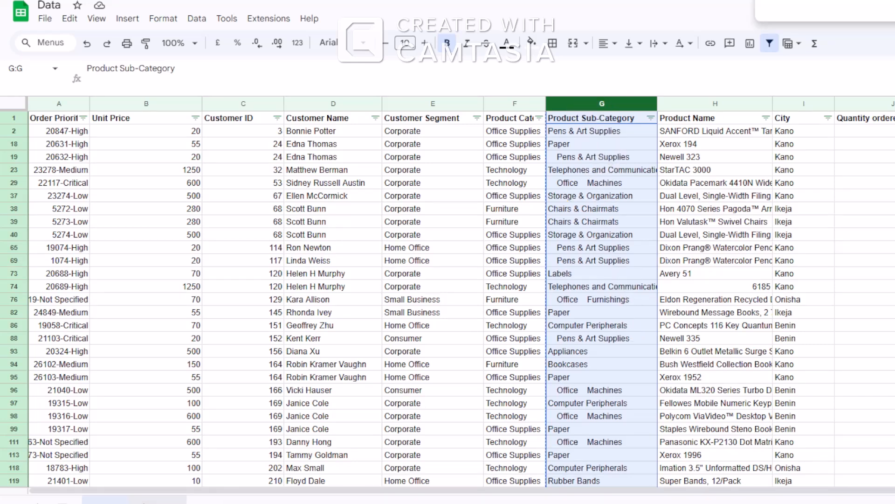
click(158, 501)
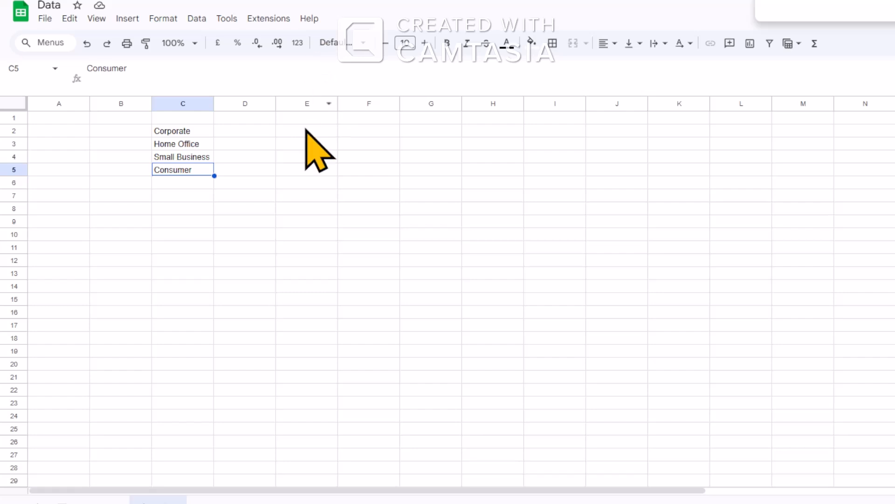
click(298, 102)
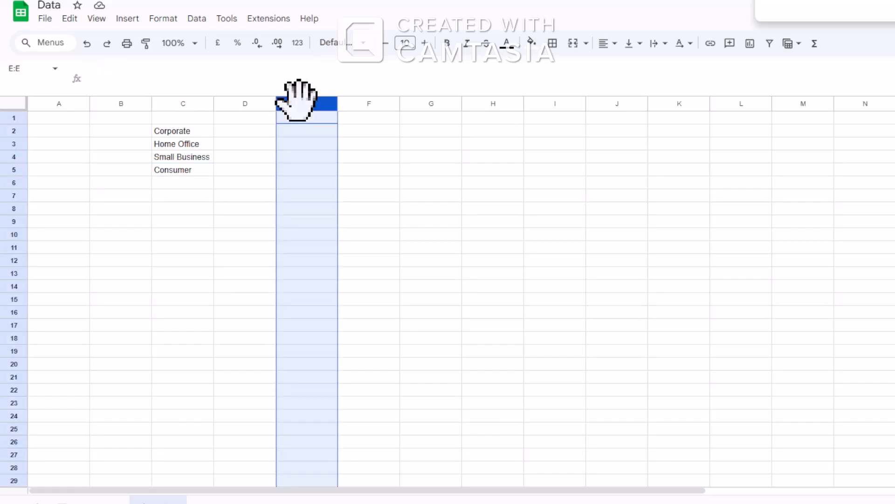
key(ctrl+v)
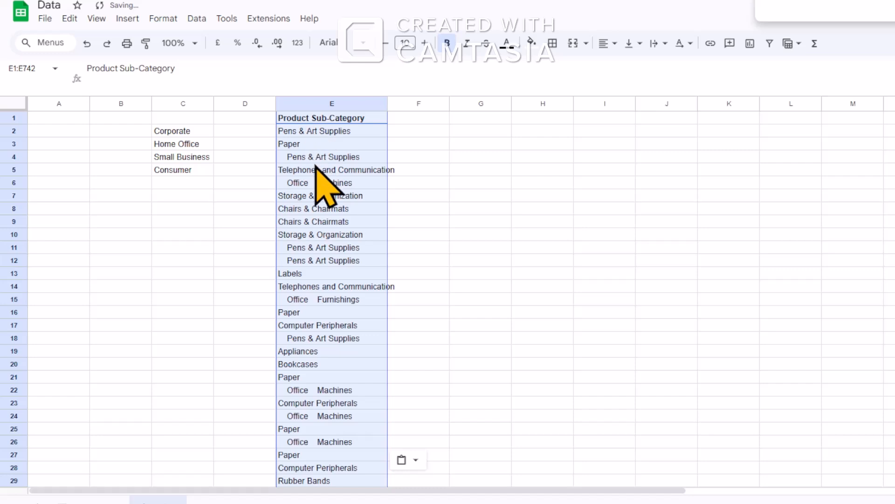
click(348, 156)
click(344, 131)
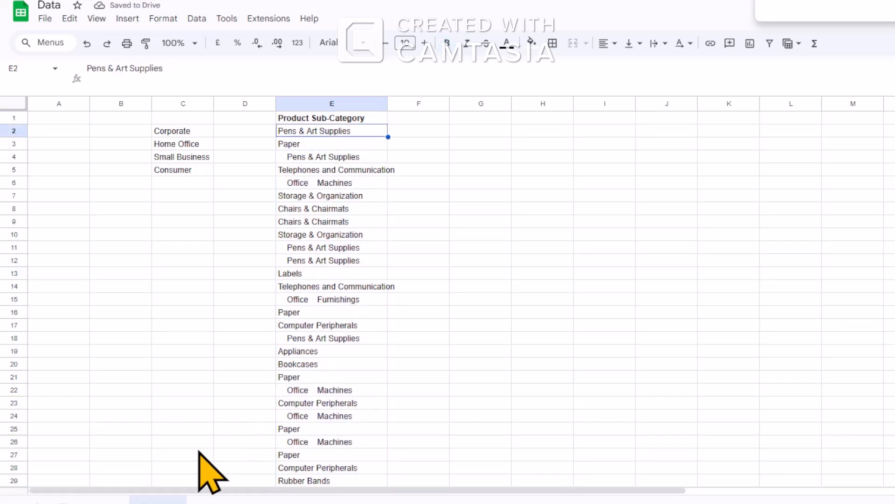
click(329, 273)
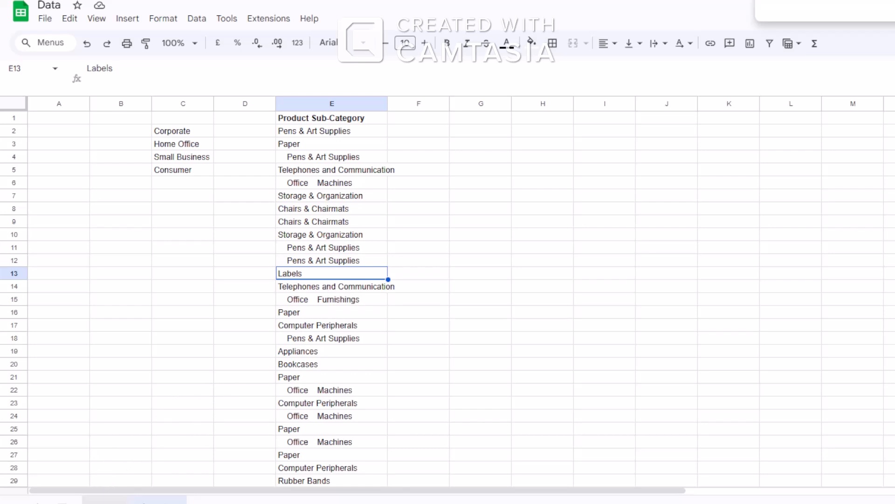
Trim the whitespace in the Data sheet's Product Sub-Category column and return to the sheet holding the untrimmed copy.
click(120, 496)
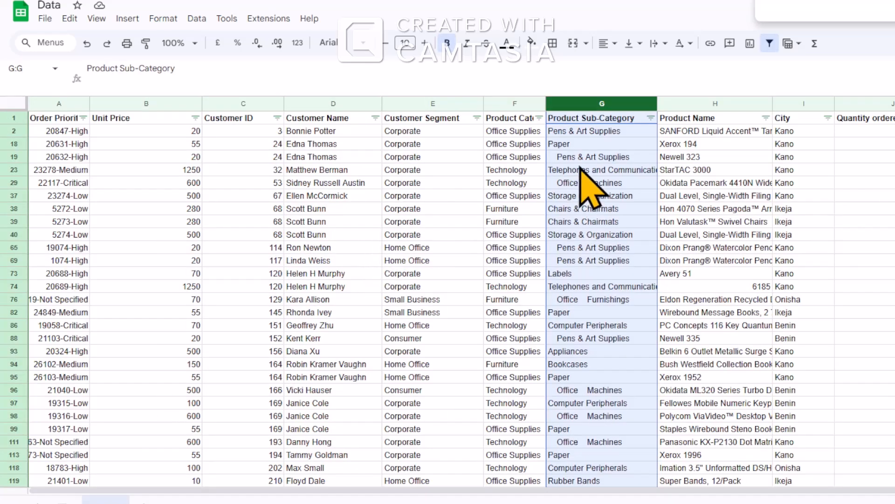
click(196, 19)
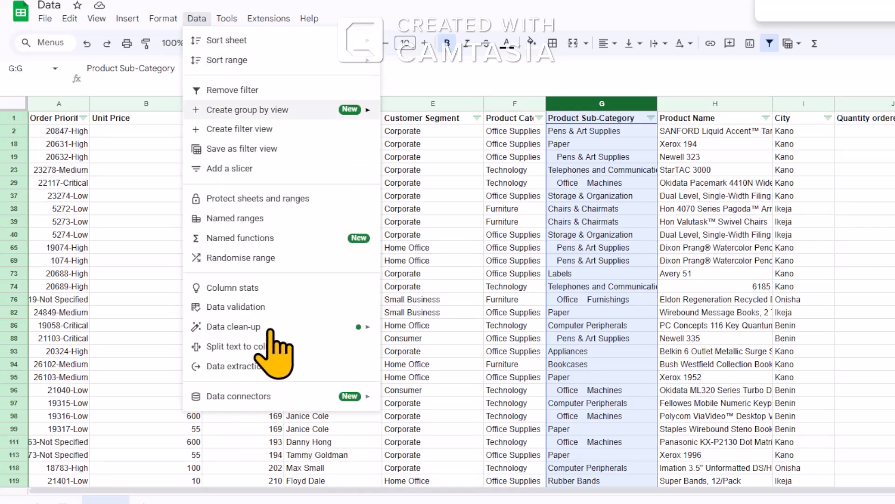
mouse_move(270, 330)
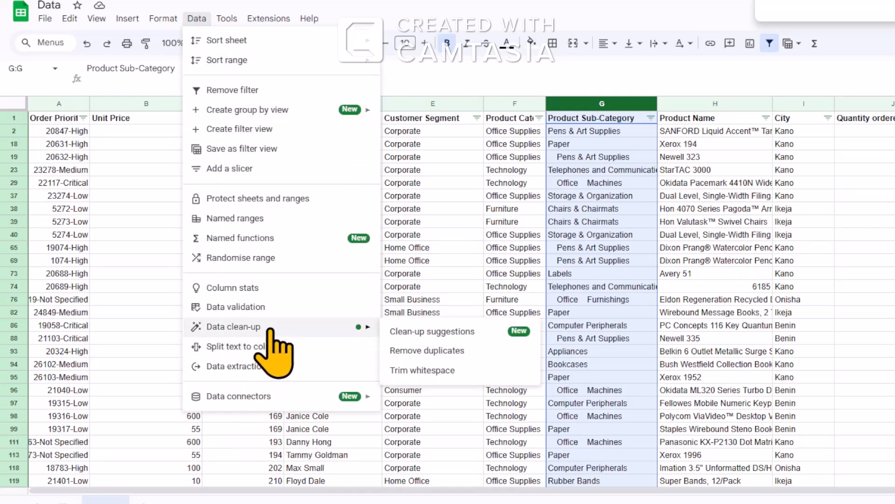
click(405, 371)
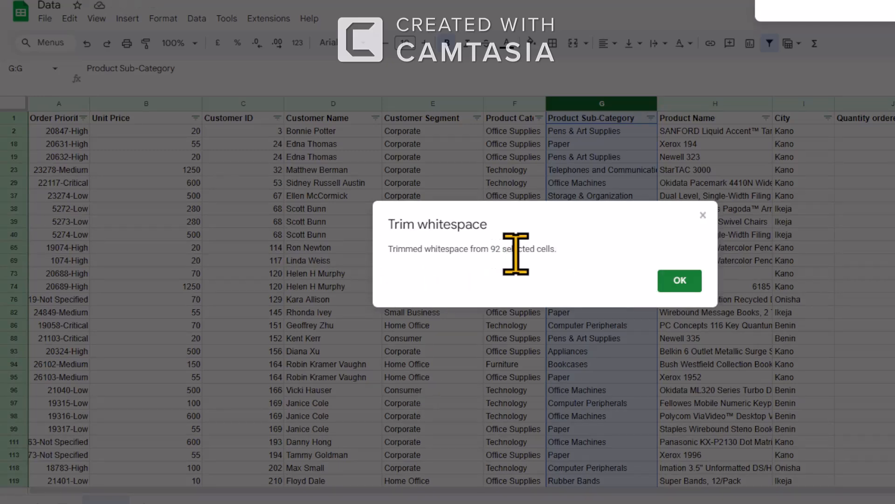
click(676, 280)
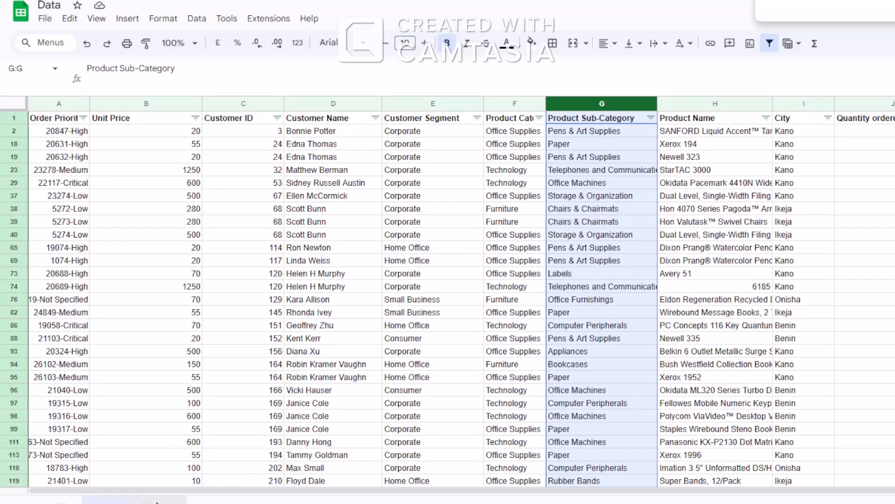
click(156, 500)
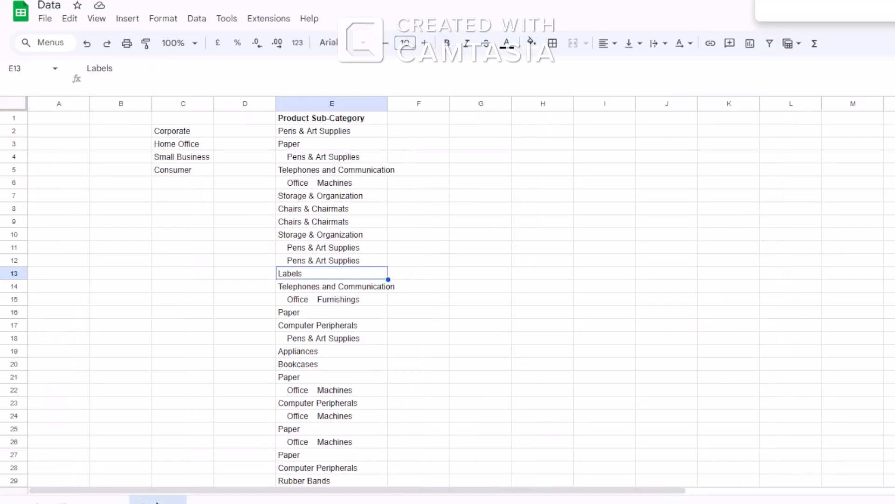
Enter =TRIM(E1) in cell F1 beside the untrimmed copy and accept the suggested auto-fill for the remaining rows.
click(331, 159)
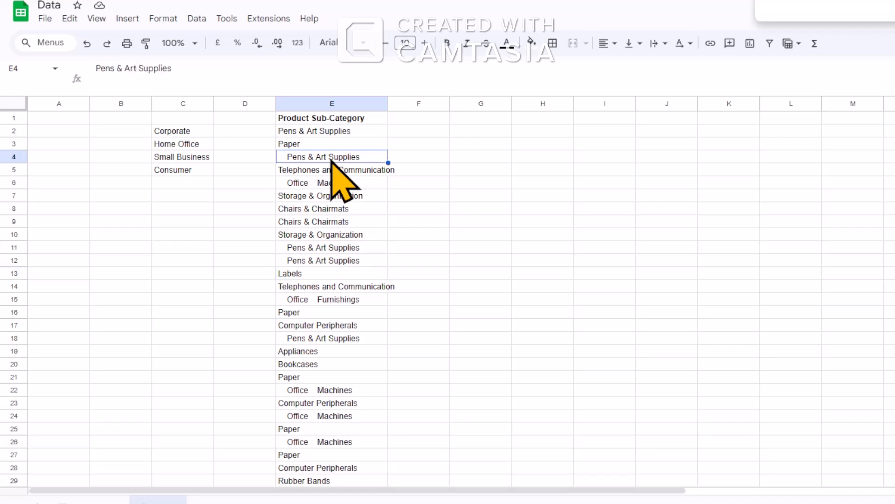
click(329, 104)
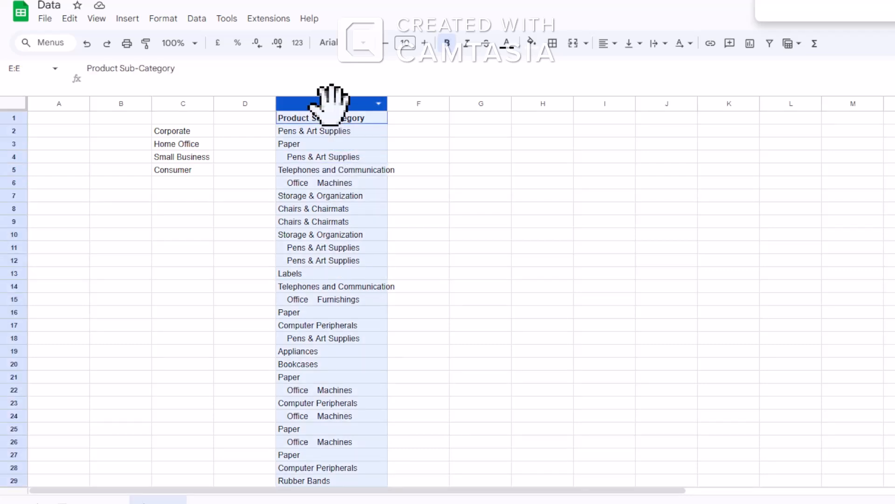
click(417, 120)
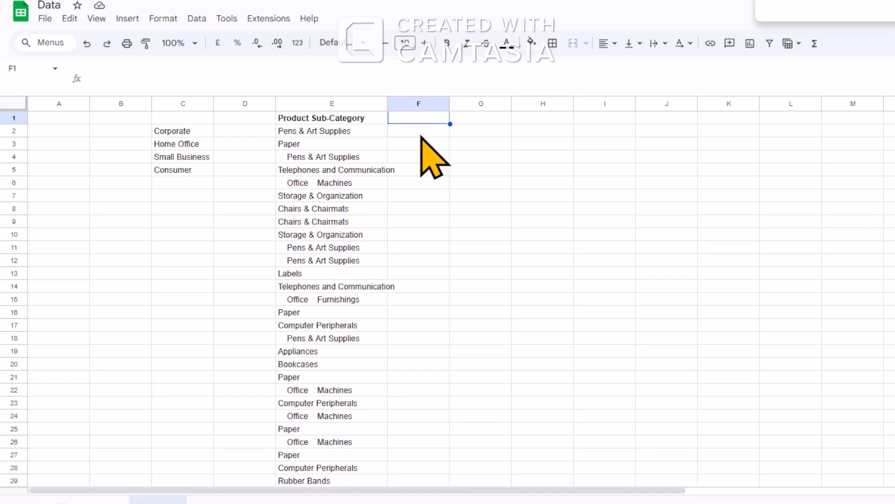
text(=)
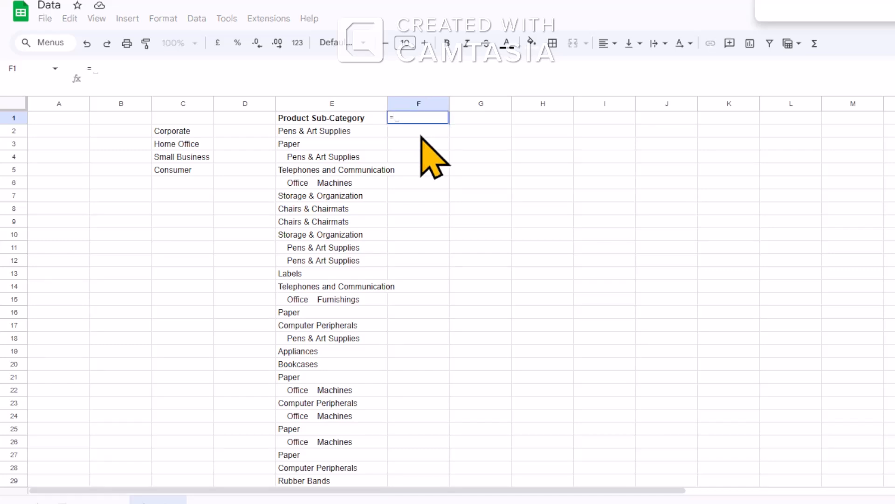
text(trim)
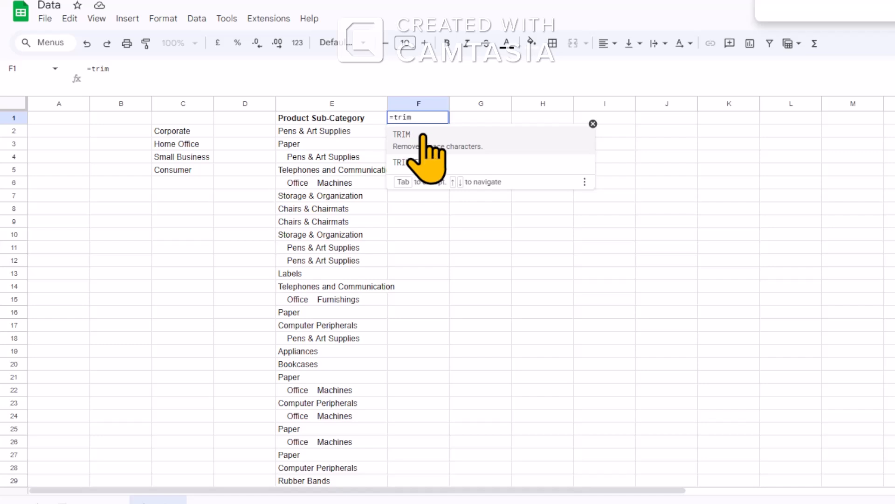
click(420, 138)
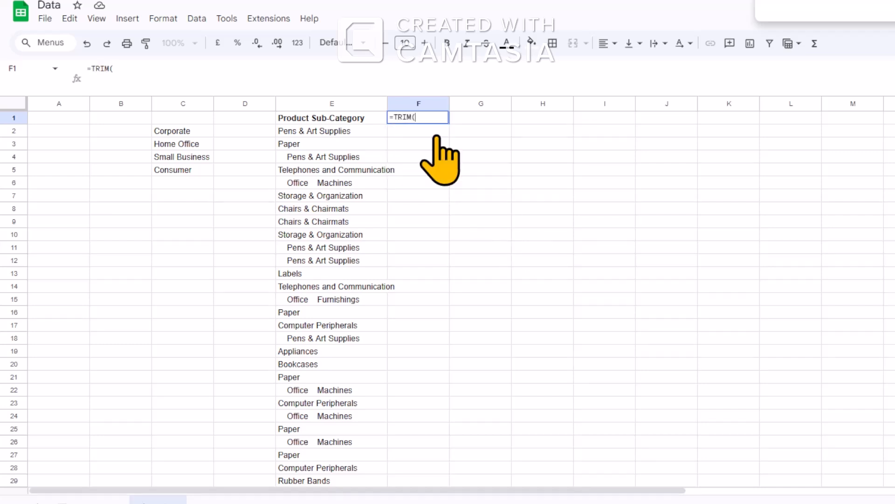
click(325, 120)
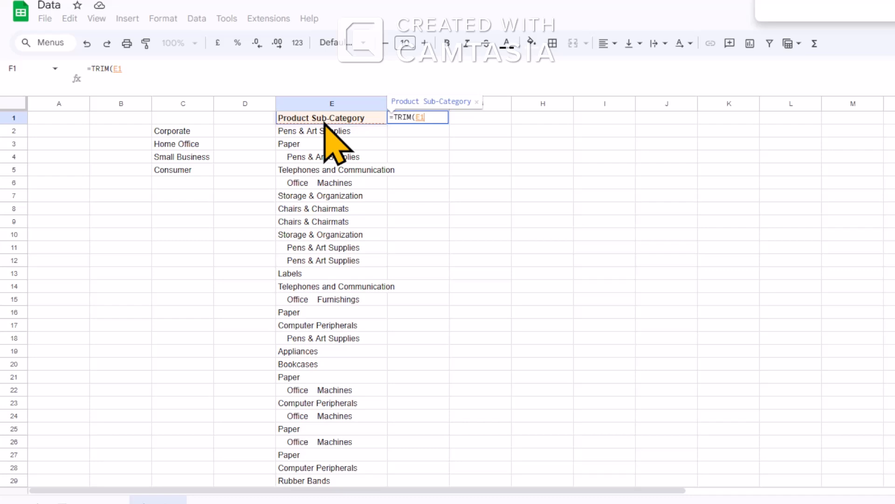
key(Return)
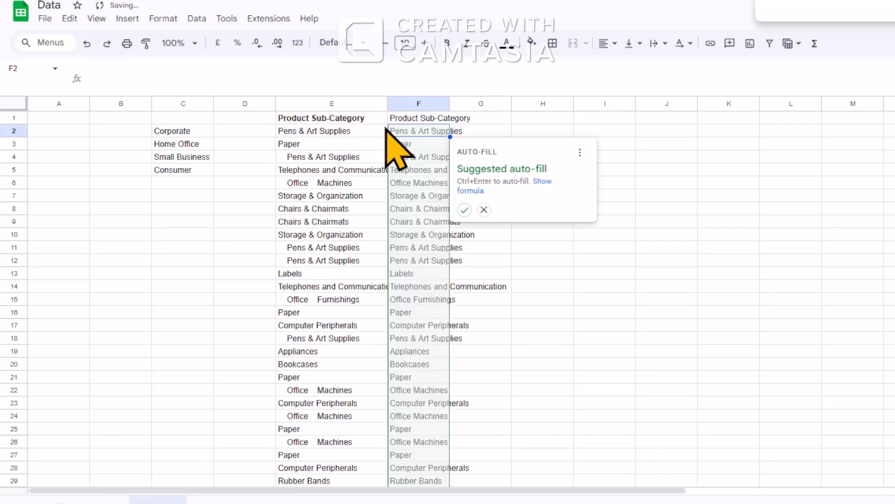
click(465, 209)
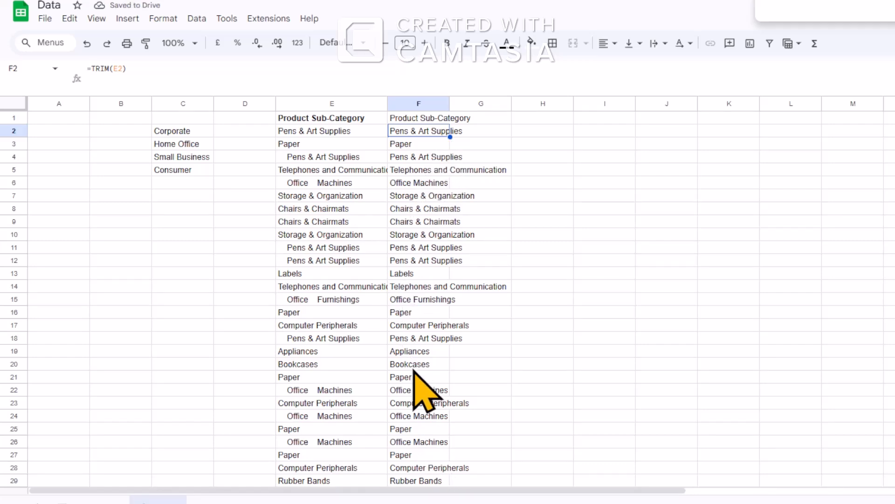
Compare the trimmed sub-categories in column F with the original entries in column E and check the TRIM formulas in several cells.
scroll(417, 378, down, 18)
scroll(417, 377, up, 20)
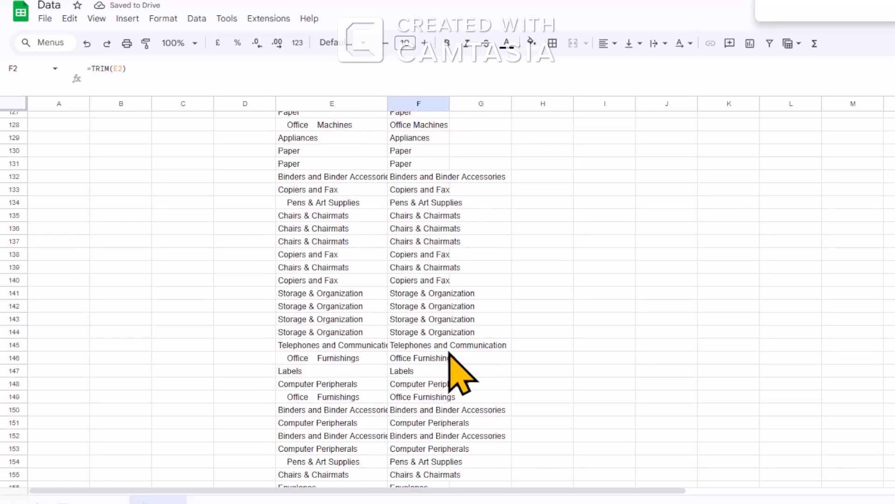
scroll(449, 349, up, 4)
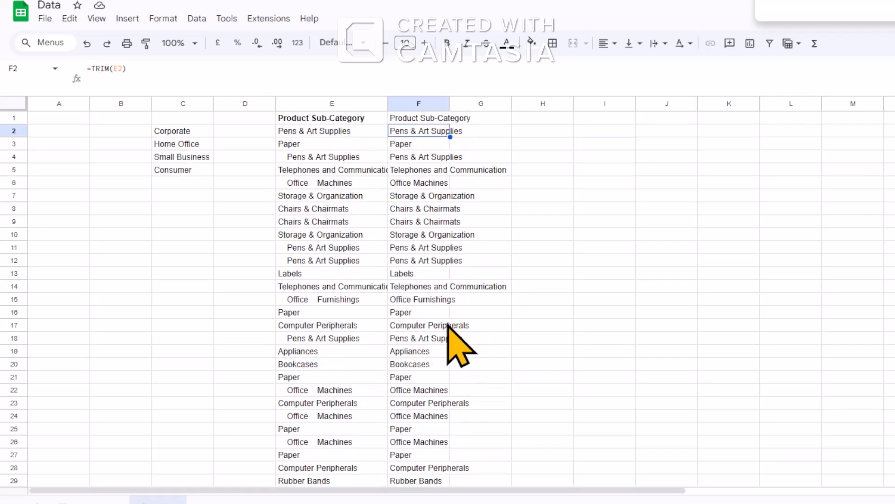
click(433, 196)
click(429, 264)
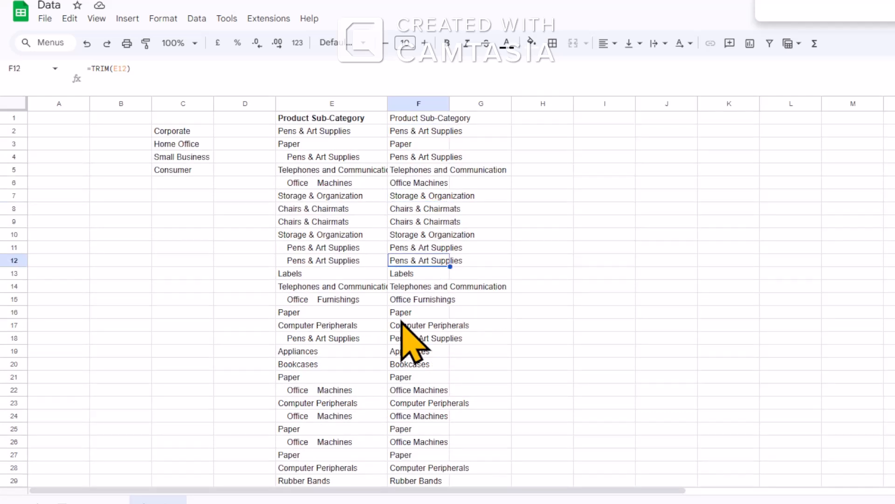
click(425, 353)
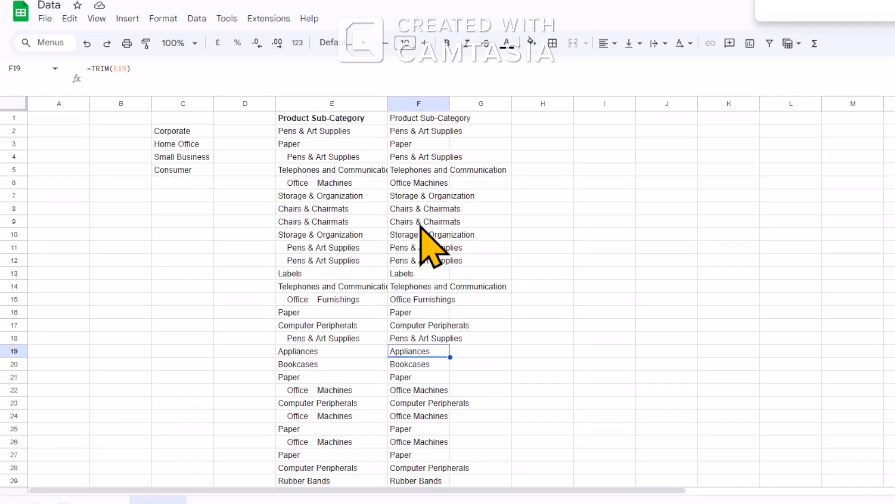
click(421, 121)
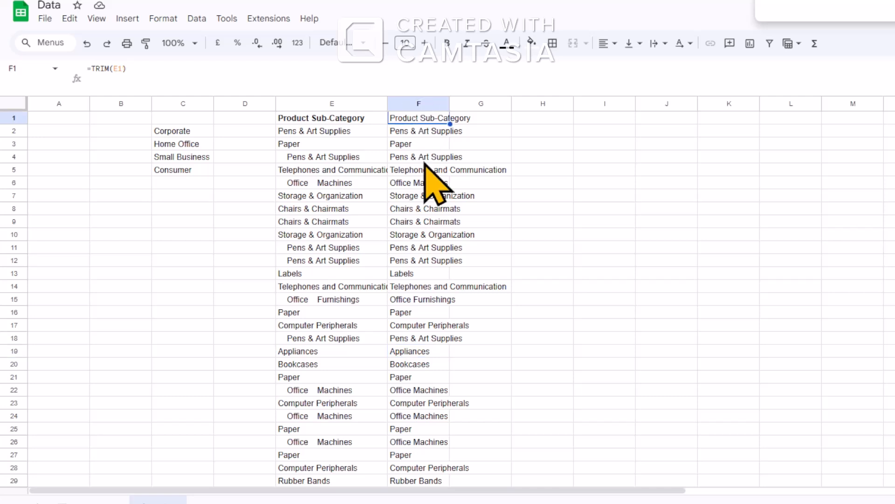
click(428, 236)
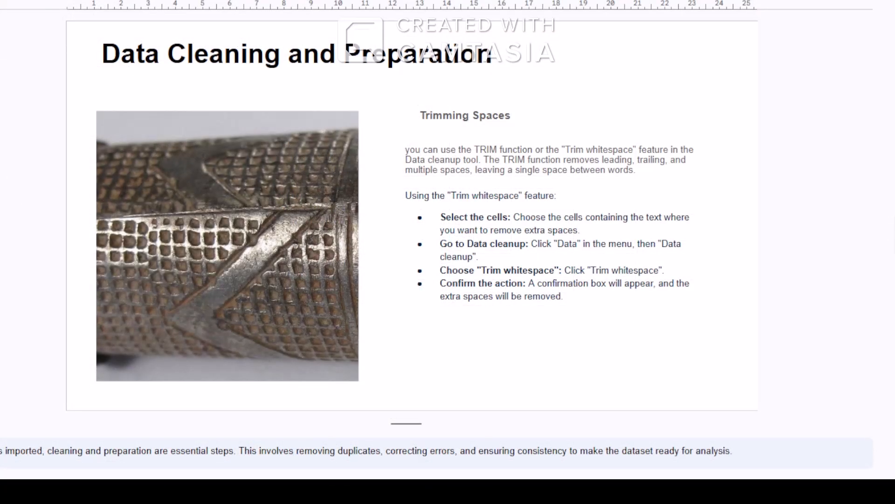
Advance the presentation to the Splitting Text slide, and review the trimmed Product Sub-Category column on the Data sheet.
key(Down)
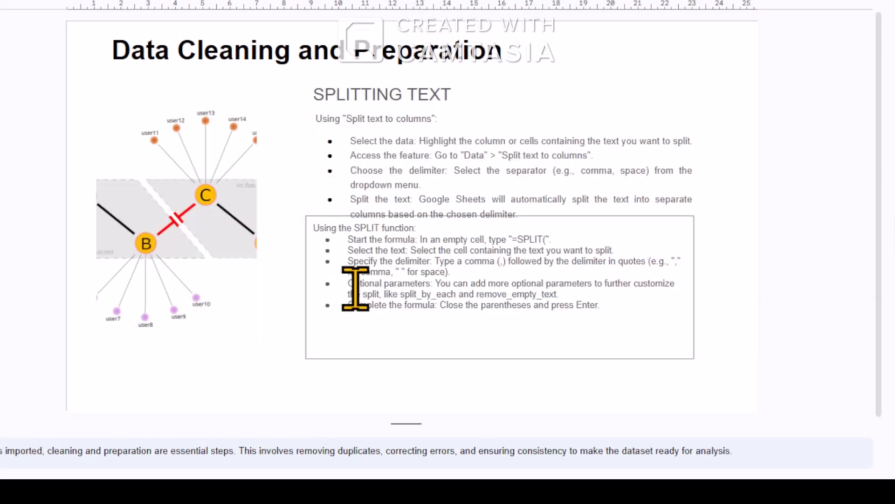
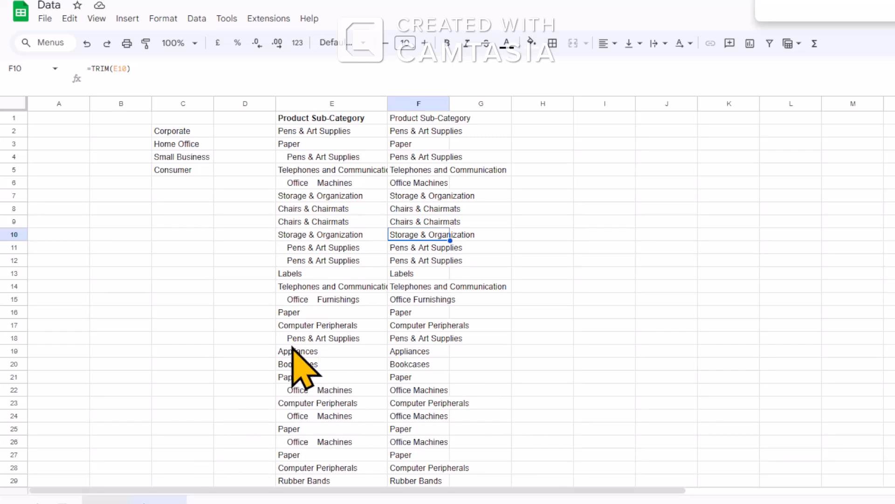
click(115, 497)
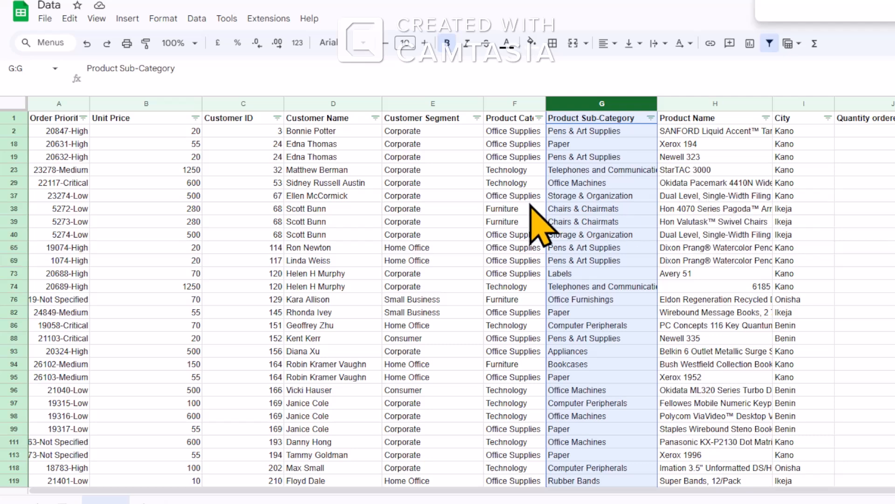
click(528, 209)
click(587, 131)
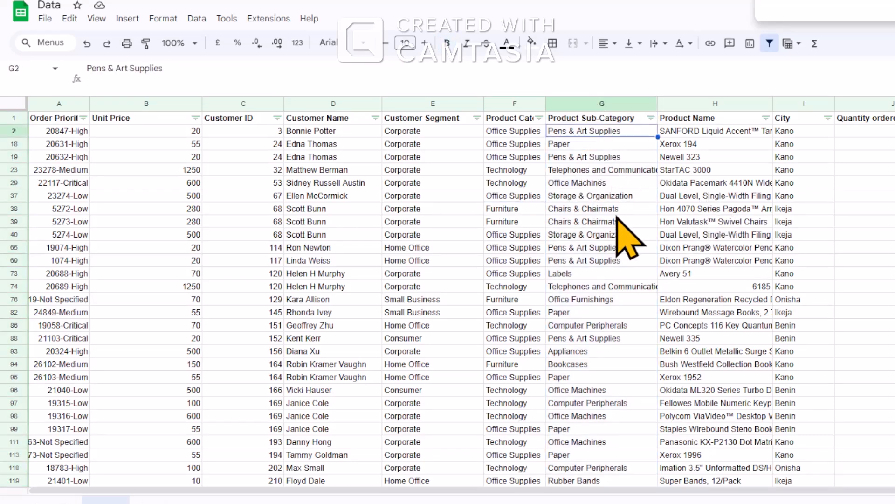
click(564, 210)
click(594, 326)
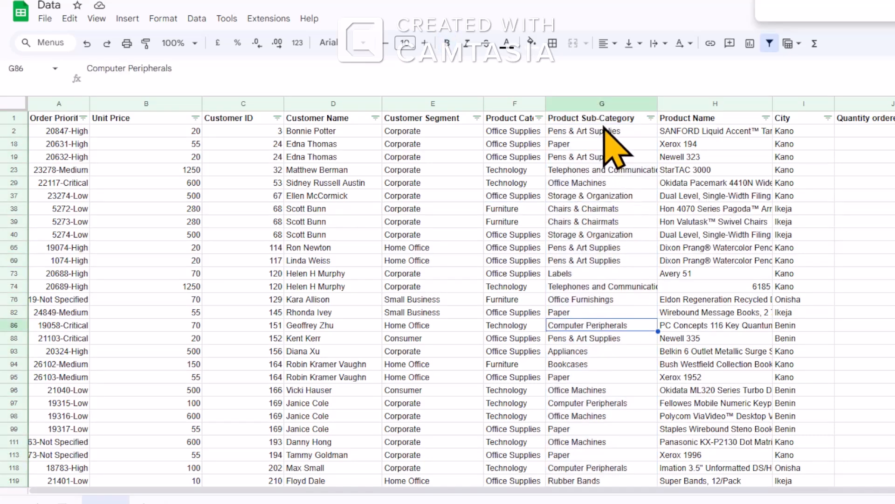
click(602, 102)
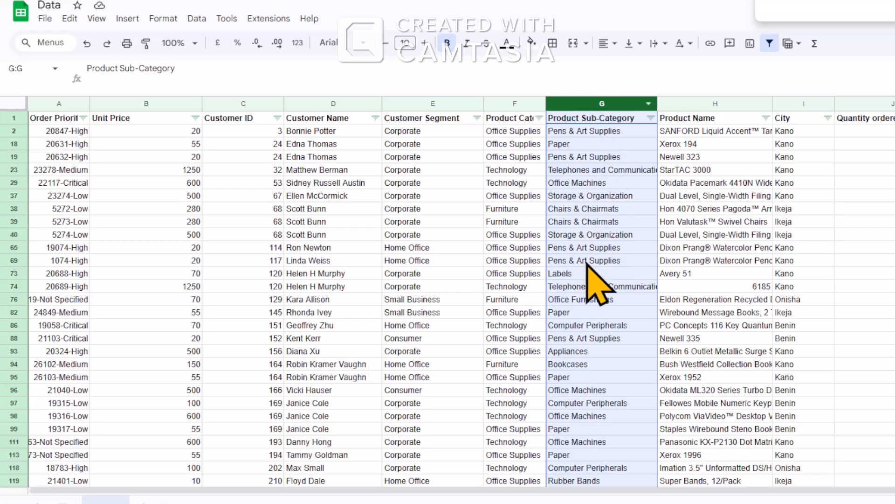
click(589, 338)
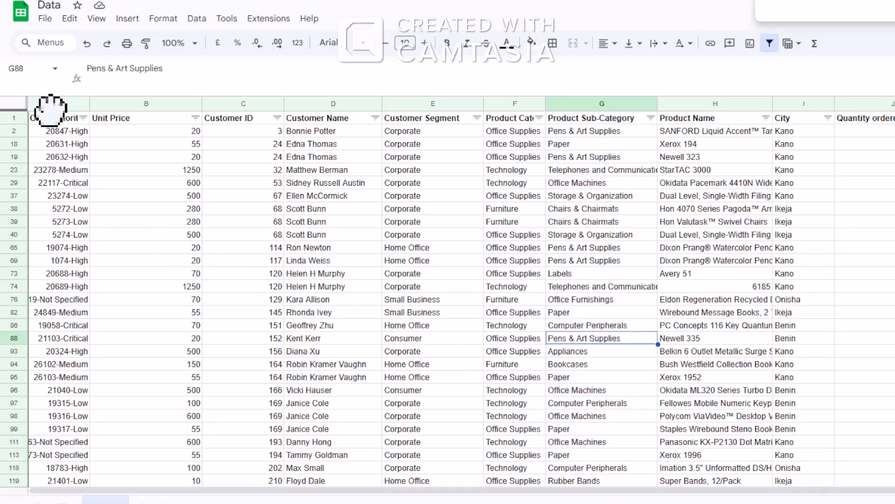
Copy the Order Priority column from the Data sheet into column I of the comparison sheet.
click(26, 110)
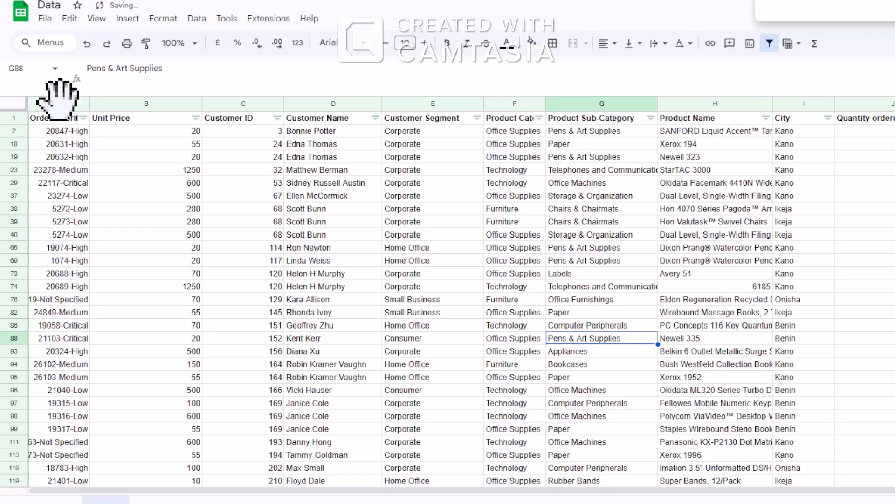
click(61, 104)
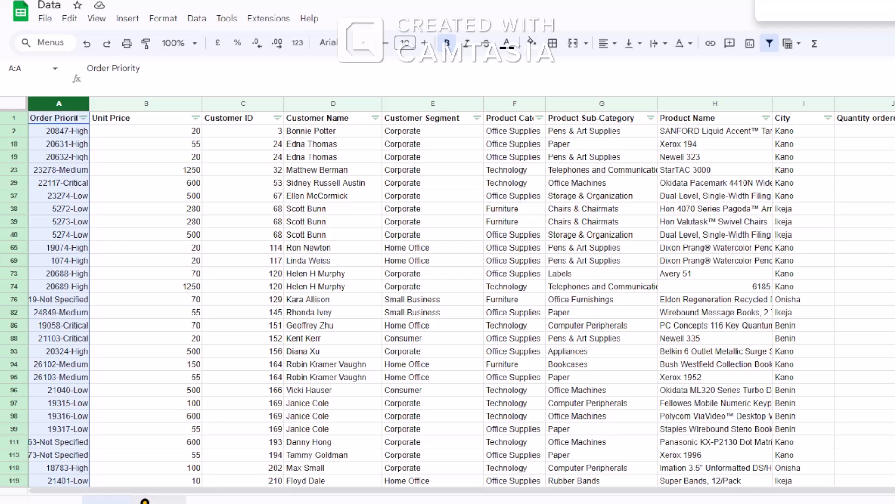
click(147, 501)
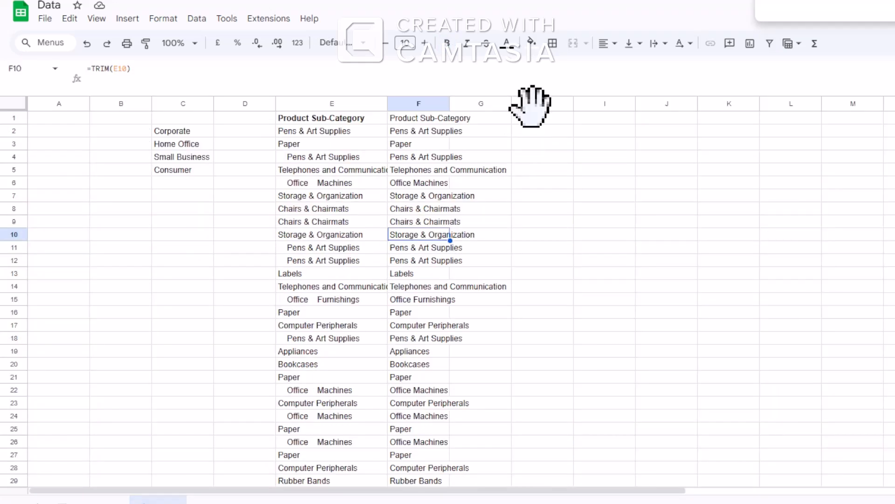
click(591, 102)
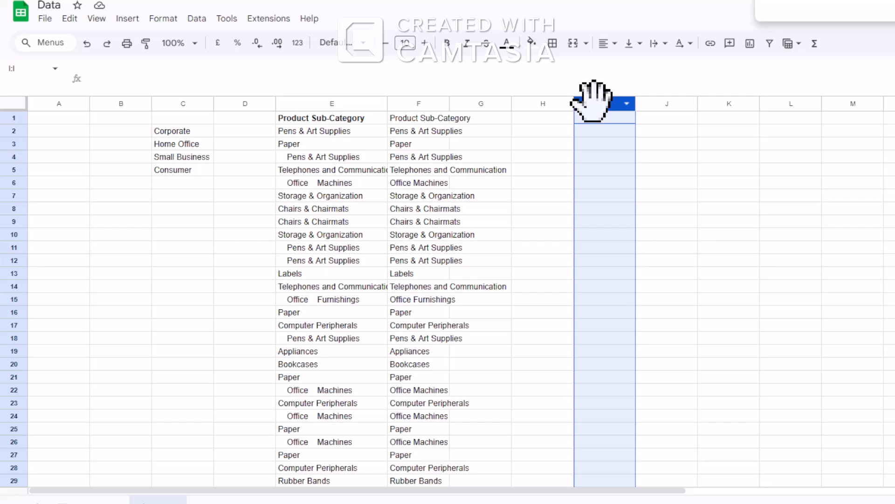
key(ctrl+v)
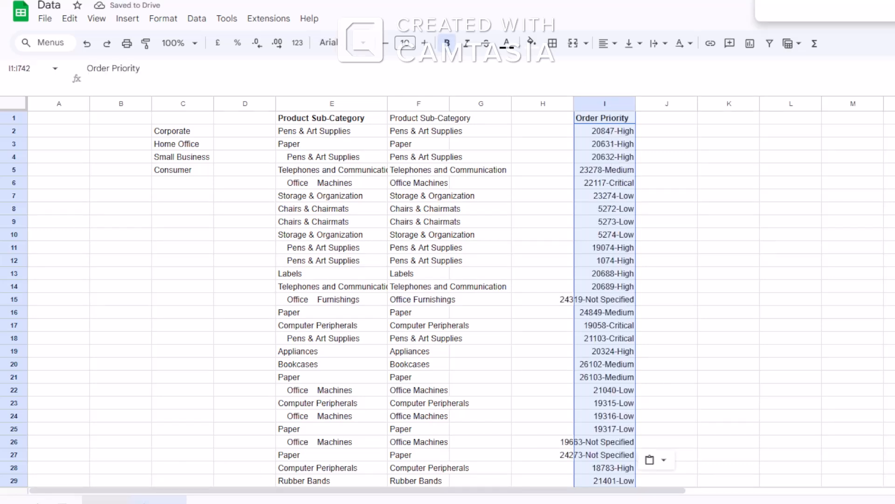
Split the Data sheet's Order Priority column into separate columns using a custom hyphen (-) separator.
click(106, 499)
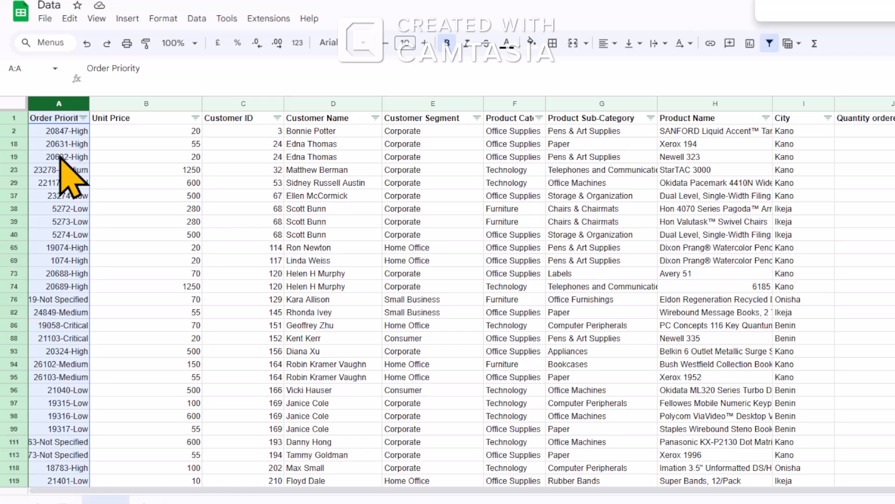
click(196, 21)
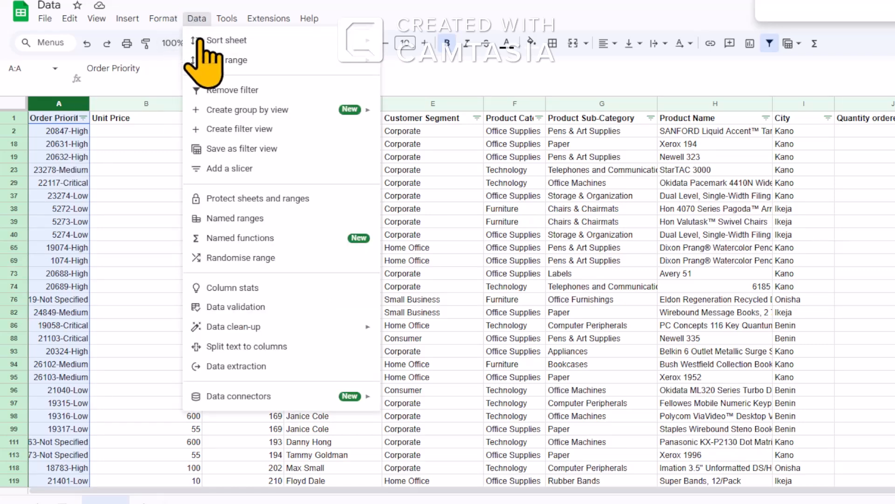
mouse_move(255, 326)
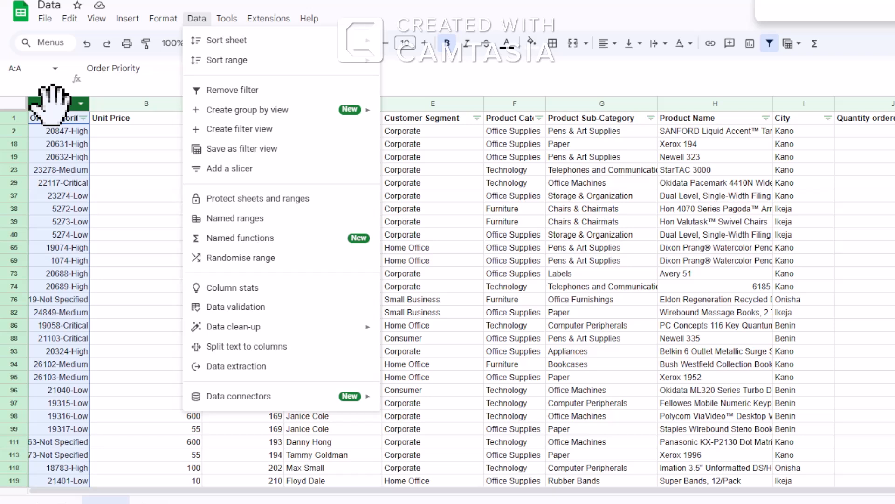
click(266, 348)
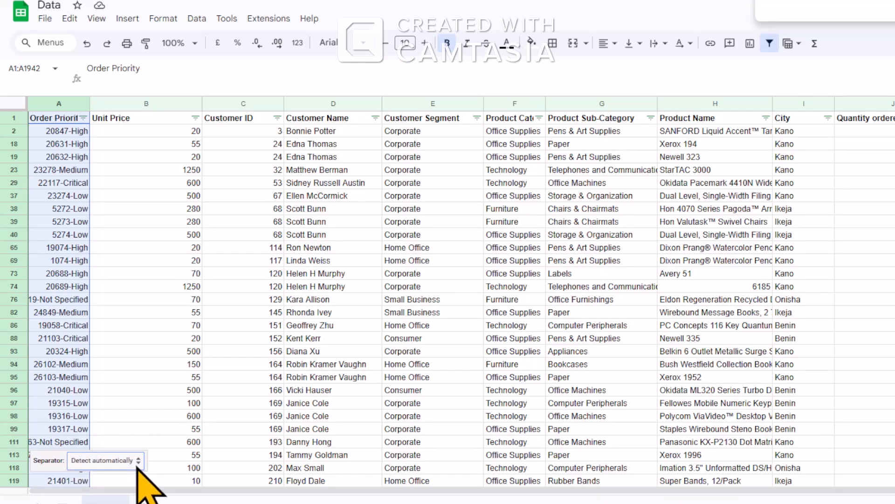
click(135, 464)
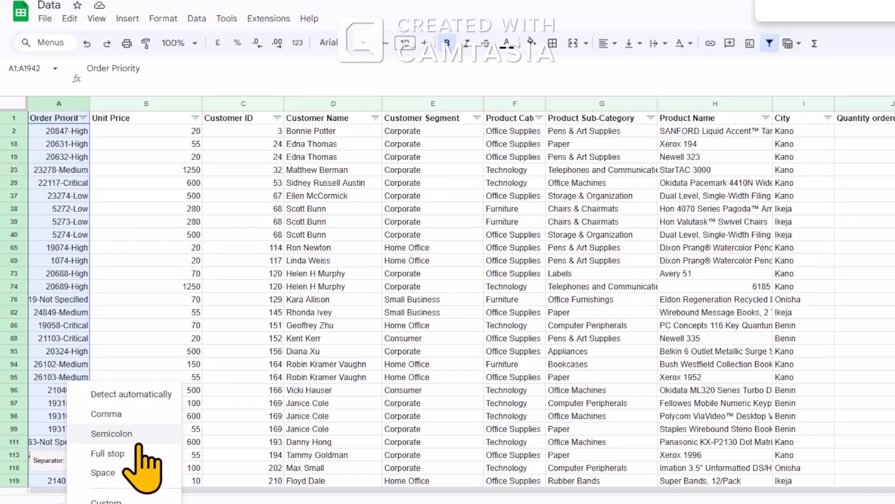
click(125, 499)
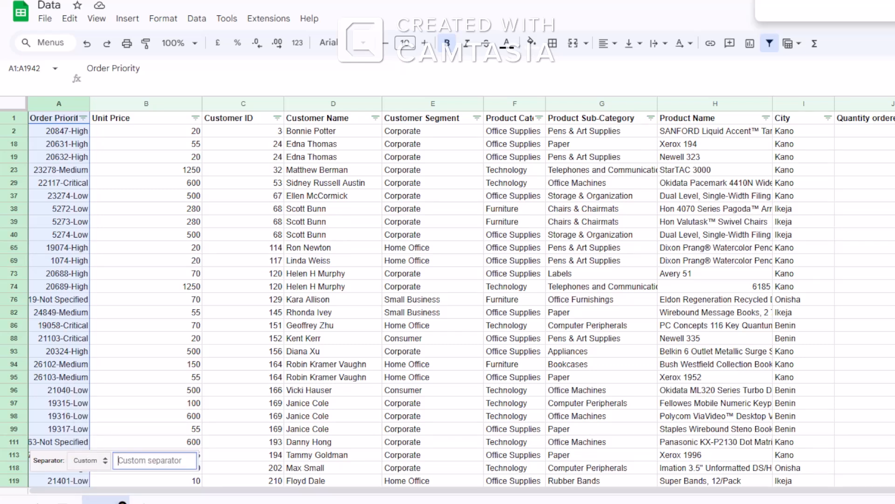
text(-)
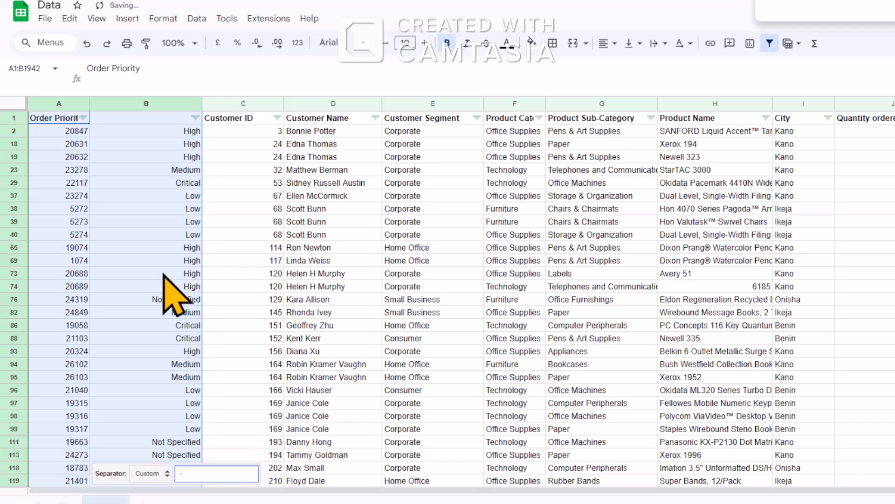
click(177, 377)
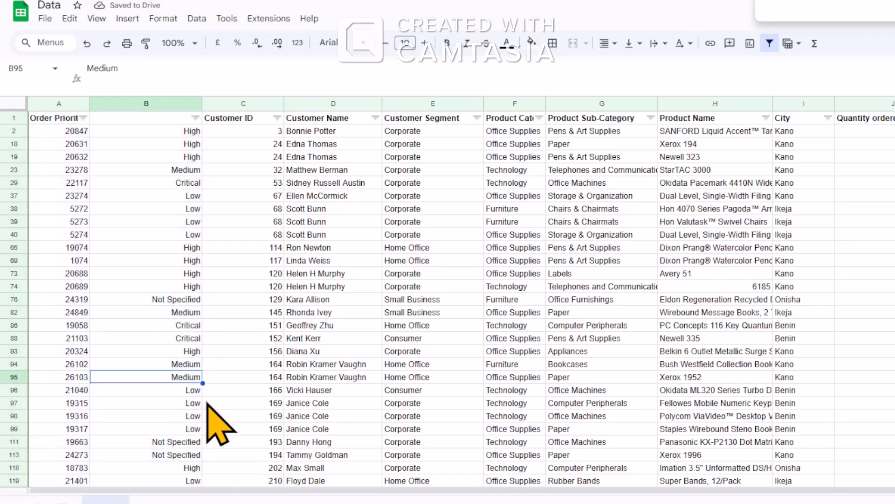
Move the Order Priority header from cell A1 to cell B1, above the priority text values.
click(77, 144)
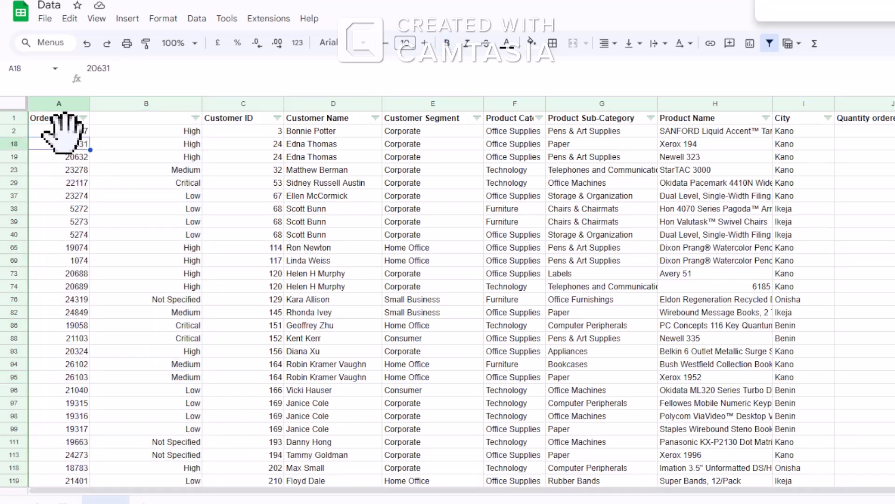
click(53, 122)
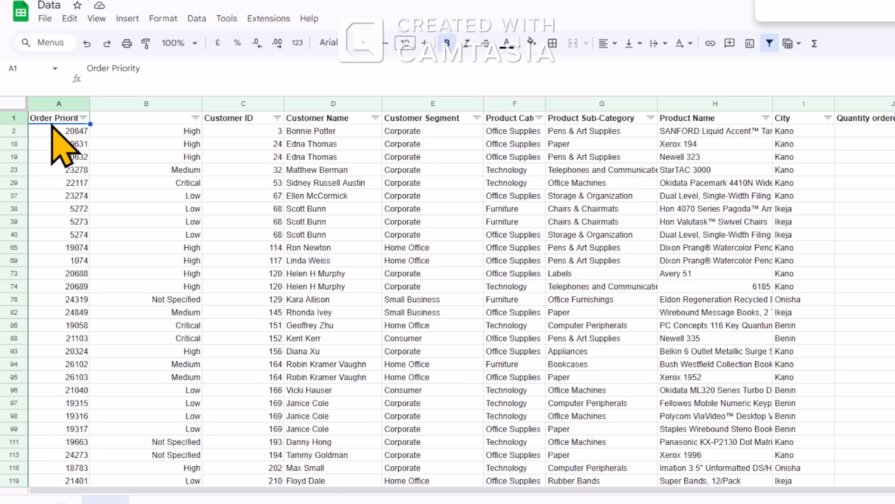
key(ctrl+c)
click(153, 119)
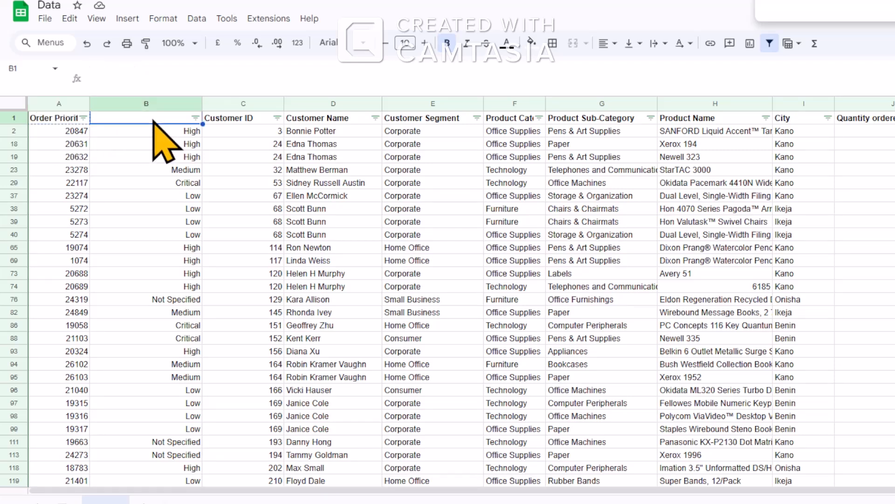
key(ctrl+v)
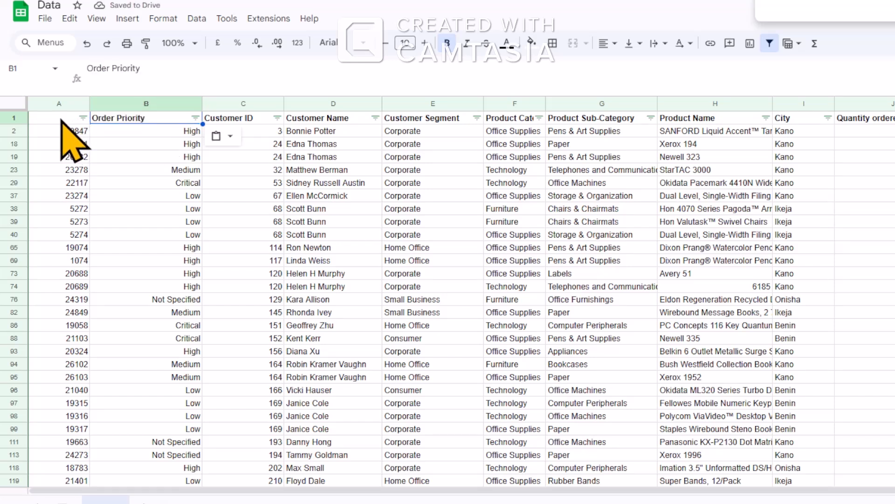
Enter ROW ID as the header of column A in cell A1.
click(63, 120)
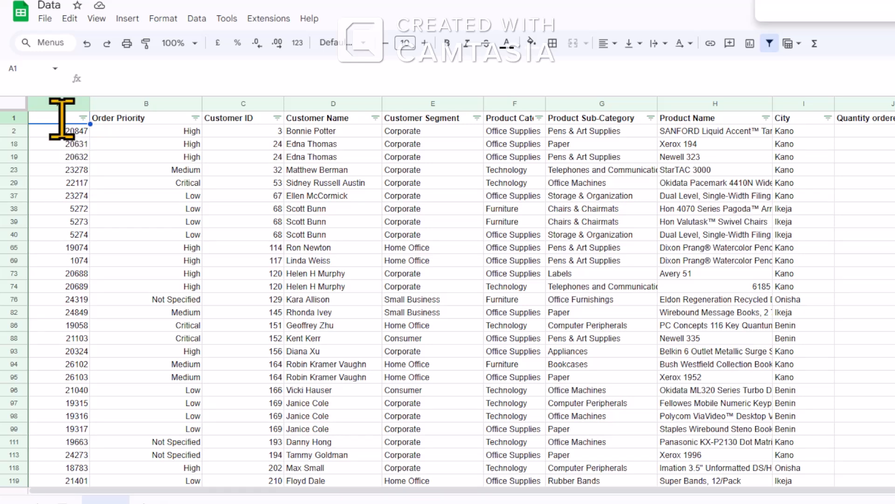
text(ROW)
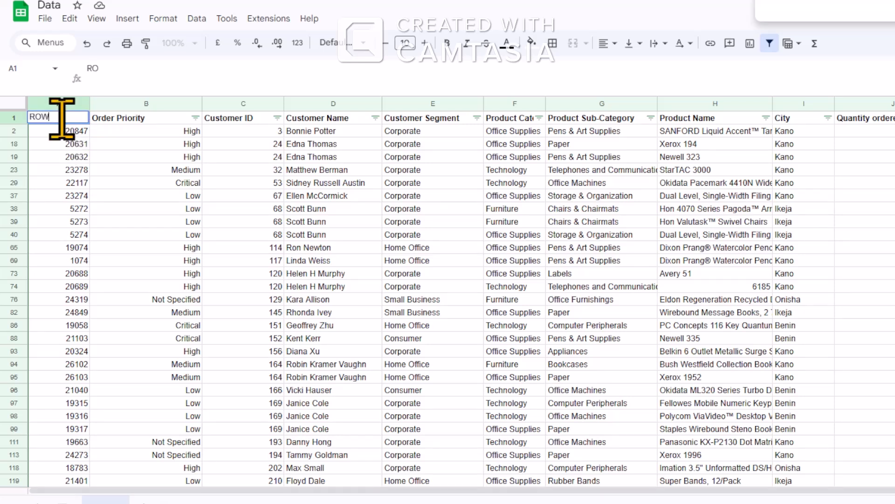
text( ID)
click(306, 199)
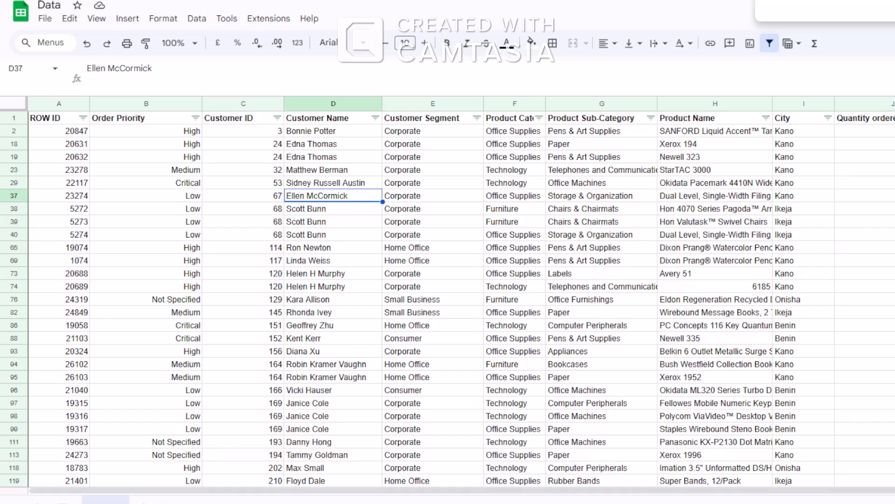
click(527, 235)
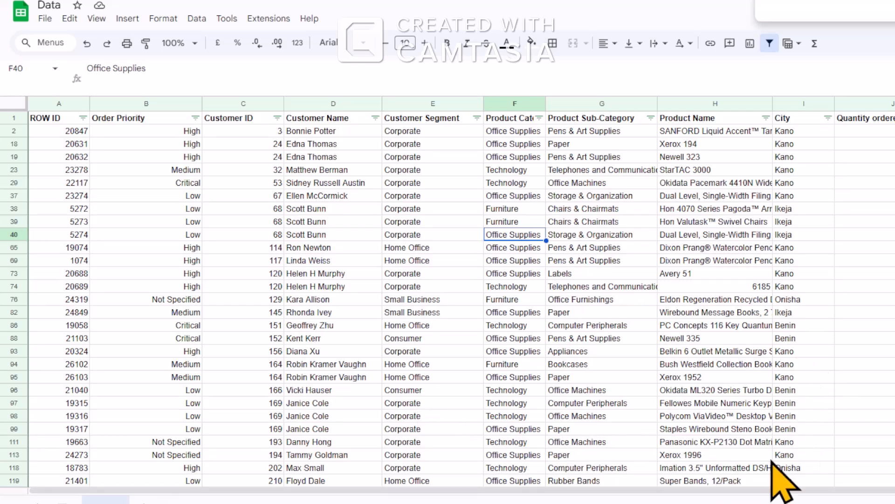
Switch to the presentation and show the Basic Functions and Formulas slide covering SUM, AVERAGE and COUNT.
key(Return)
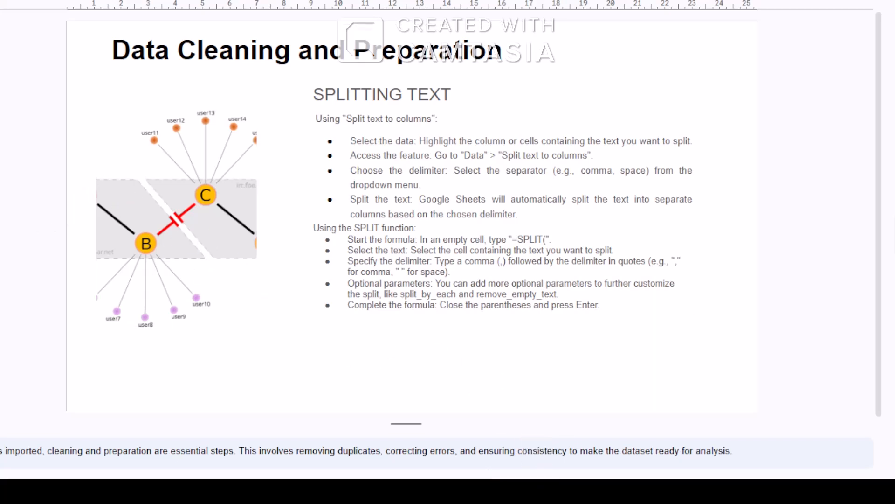
key(Down)
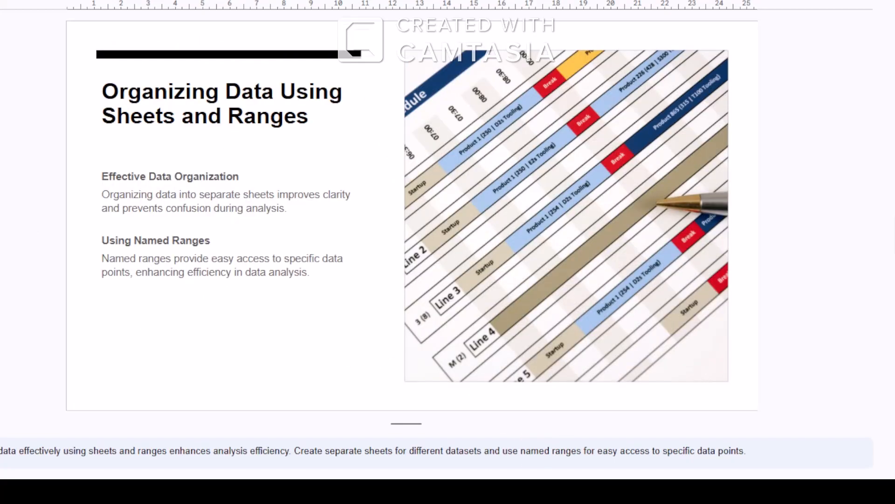
key(Up)
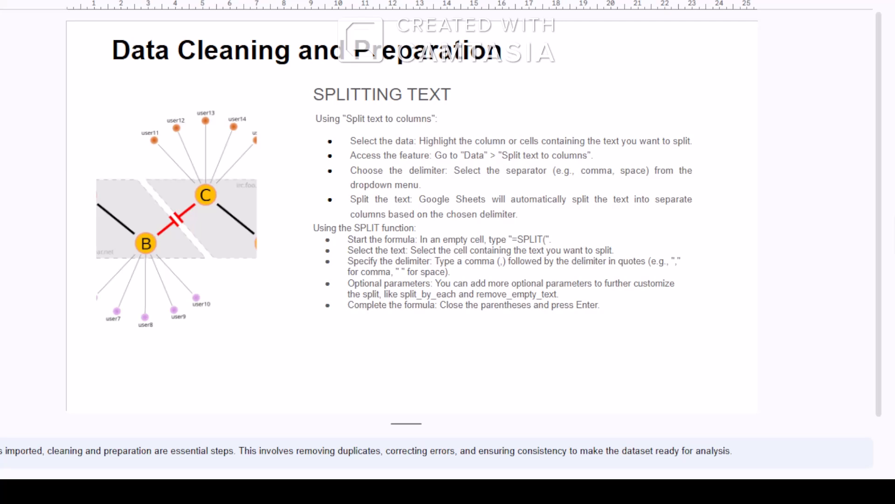
key(Up)
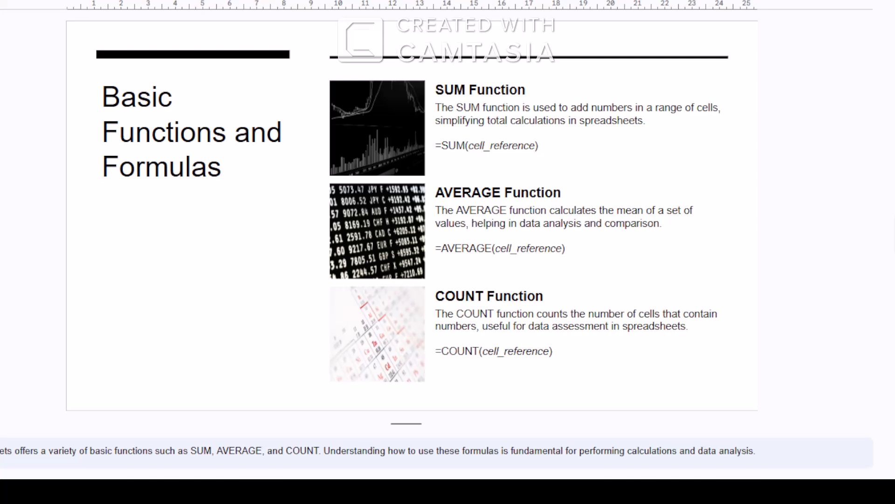
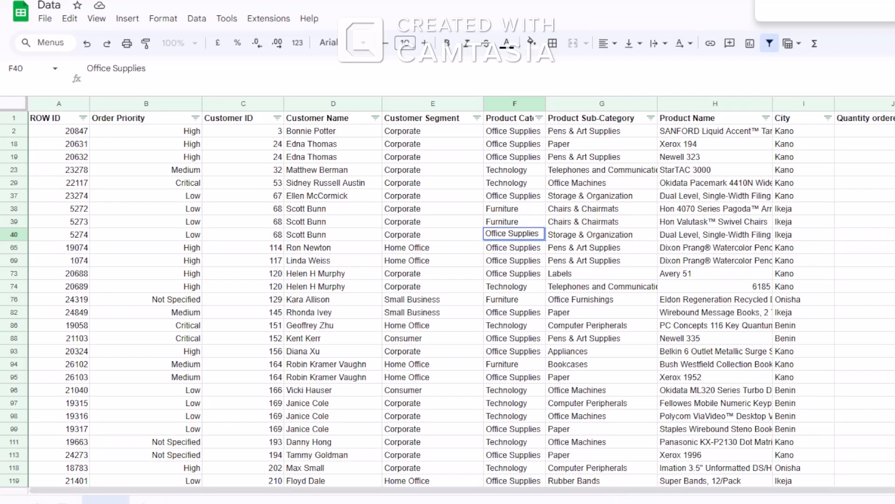
Examine the Quantity ordered new column and its neighbouring columns on the Data sheet.
click(305, 208)
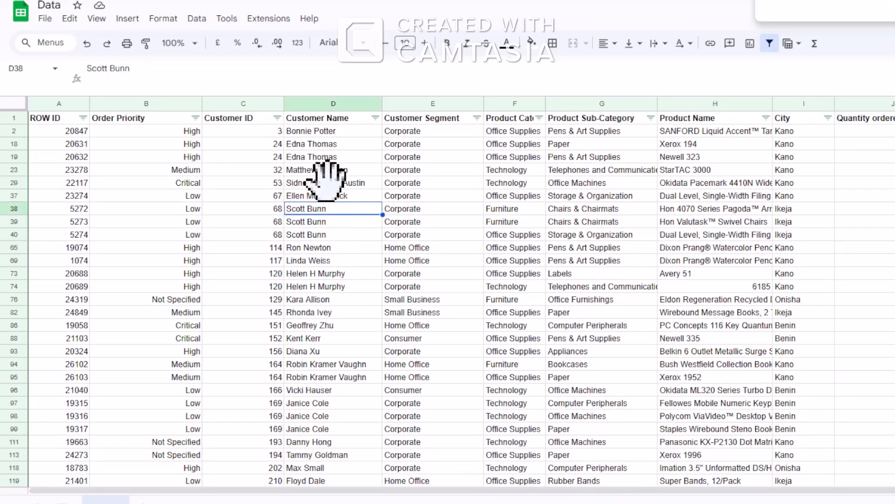
click(725, 196)
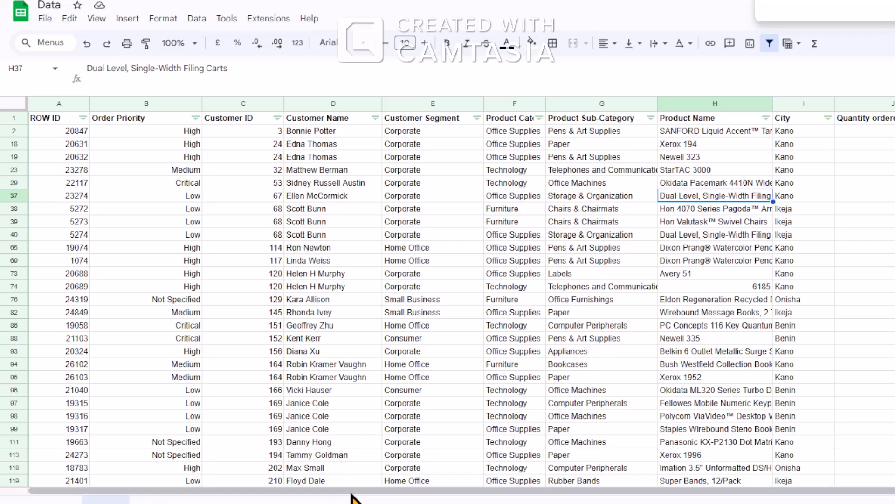
drag(349, 489, 508, 487)
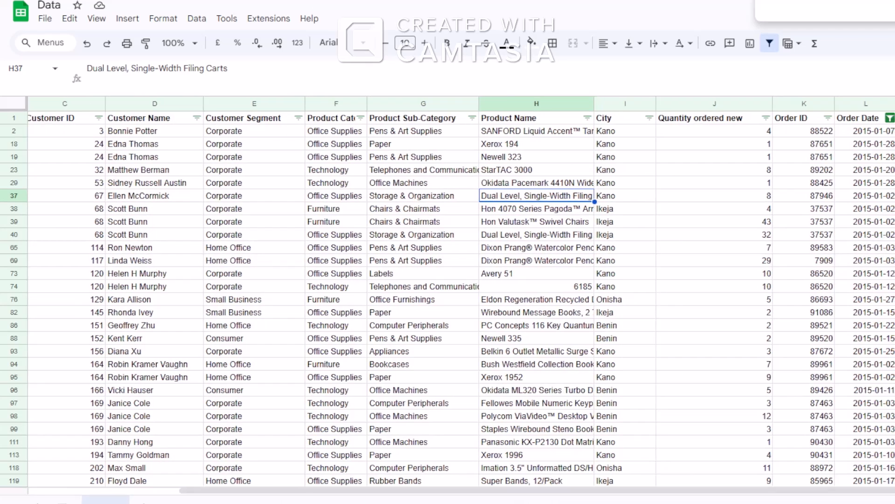
click(745, 132)
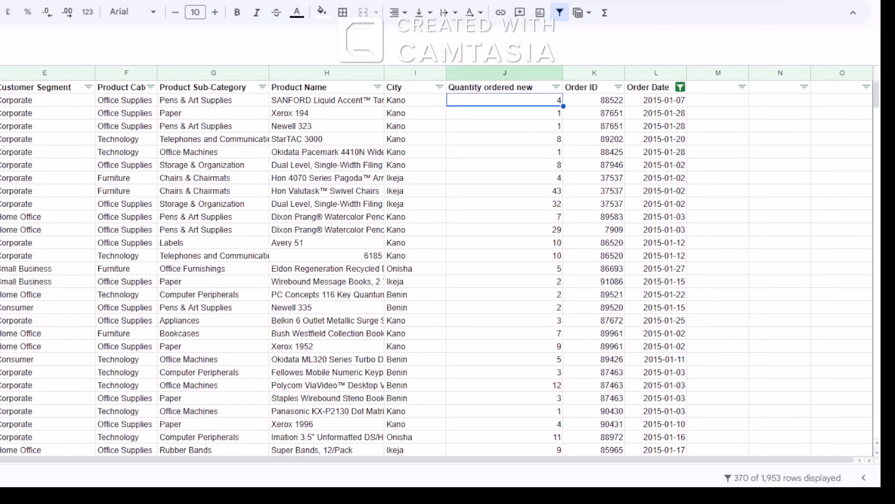
click(730, 230)
click(507, 86)
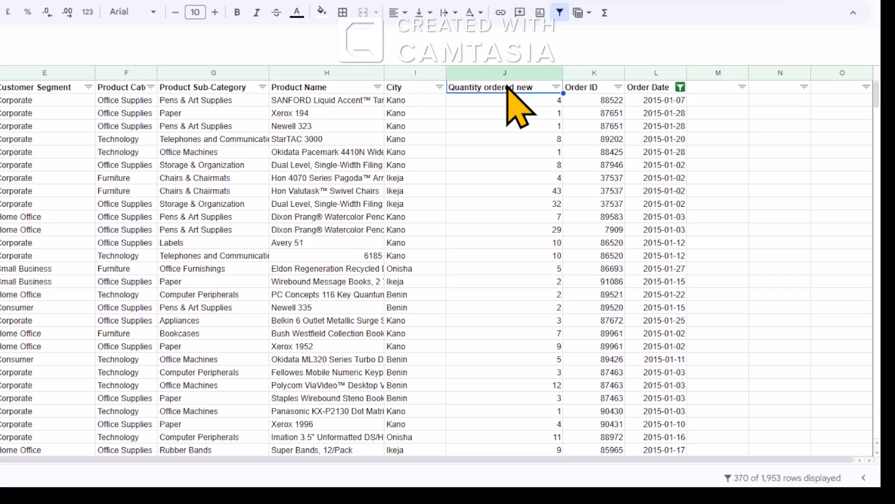
click(534, 113)
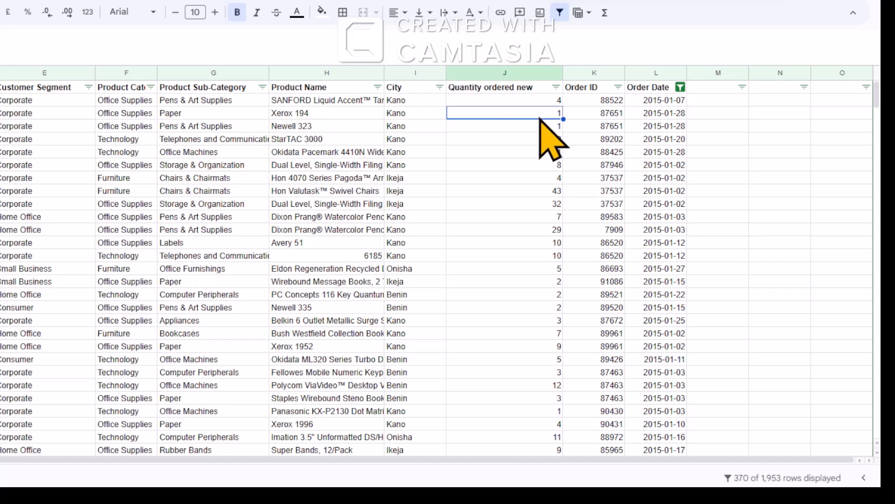
click(536, 86)
click(777, 117)
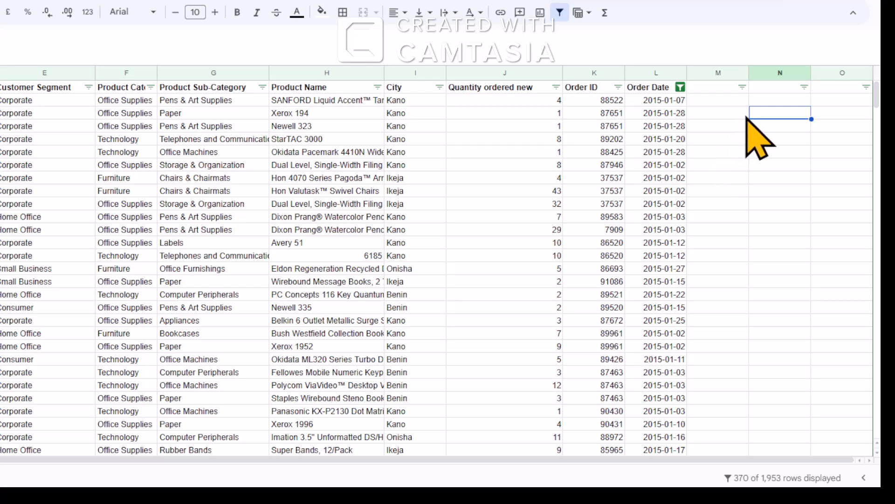
click(614, 450)
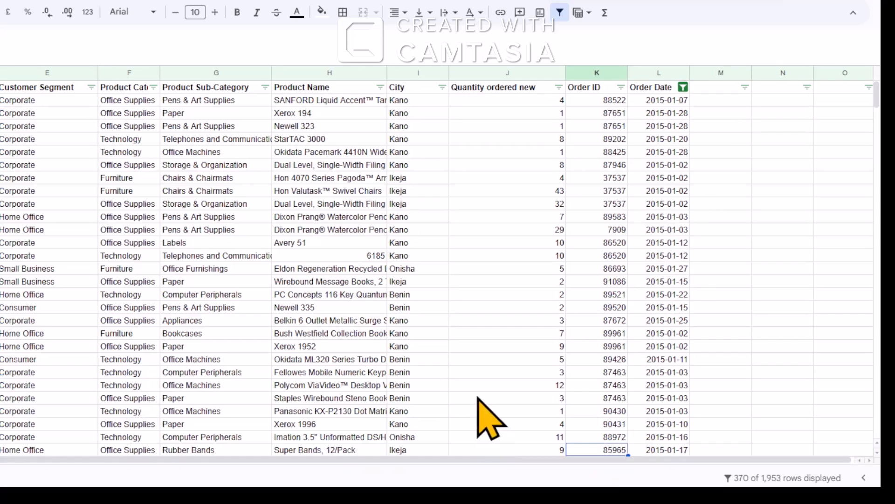
scroll(478, 397, down, 12)
scroll(478, 396, up, 12)
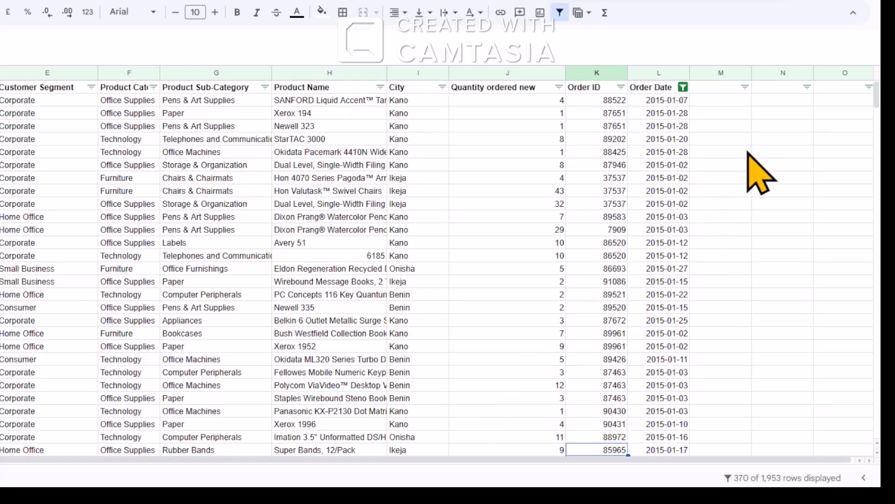
click(792, 101)
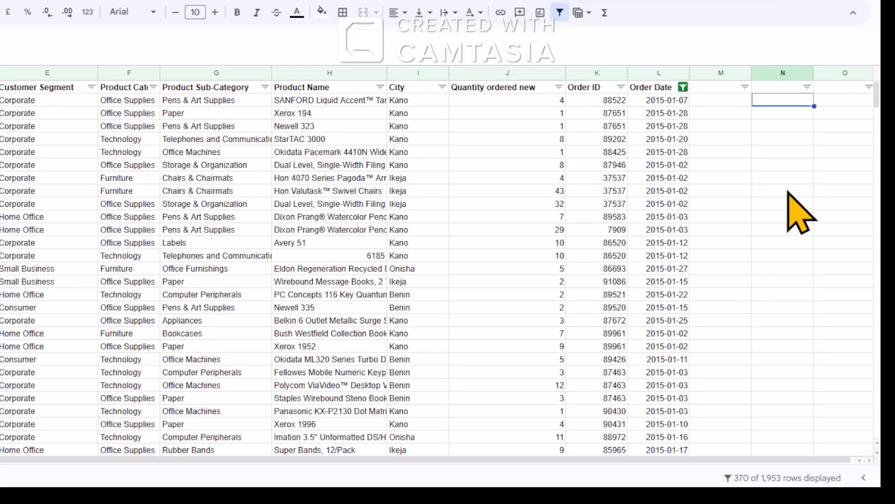
click(798, 140)
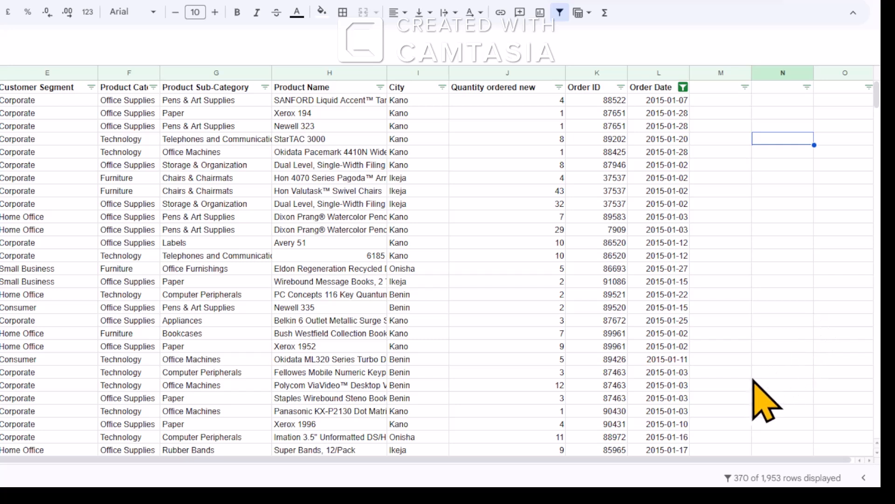
text(sum)
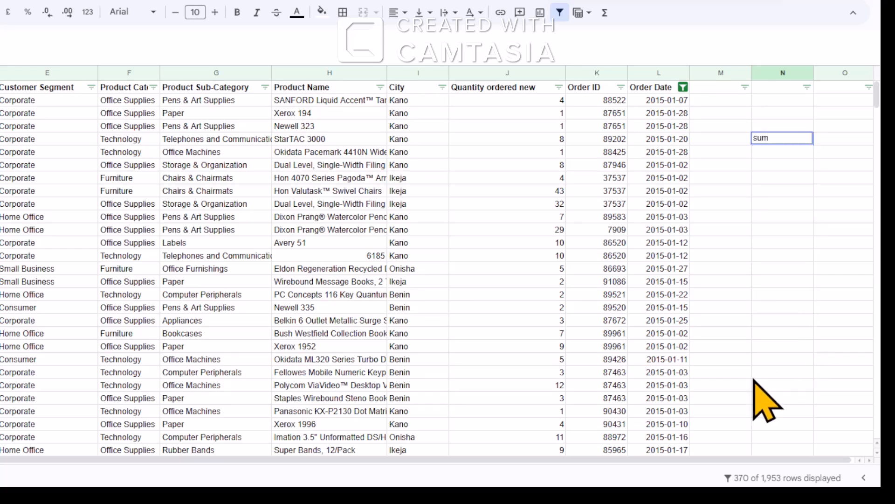
click(825, 142)
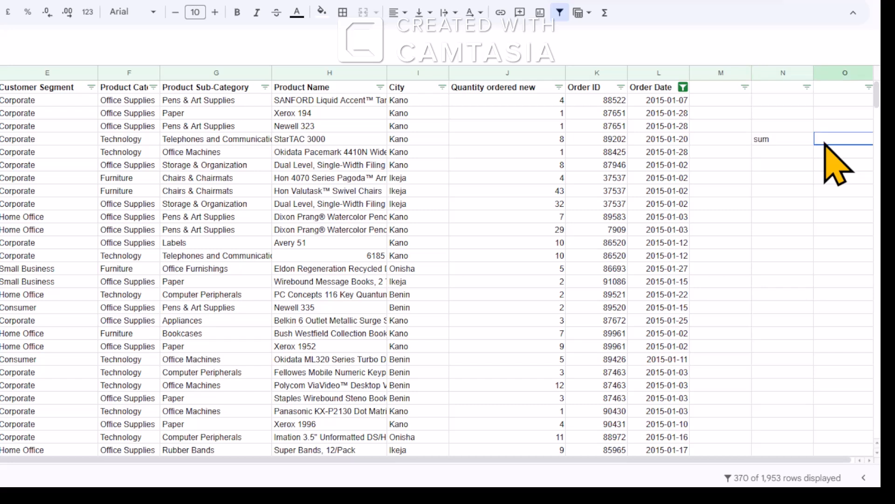
click(784, 143)
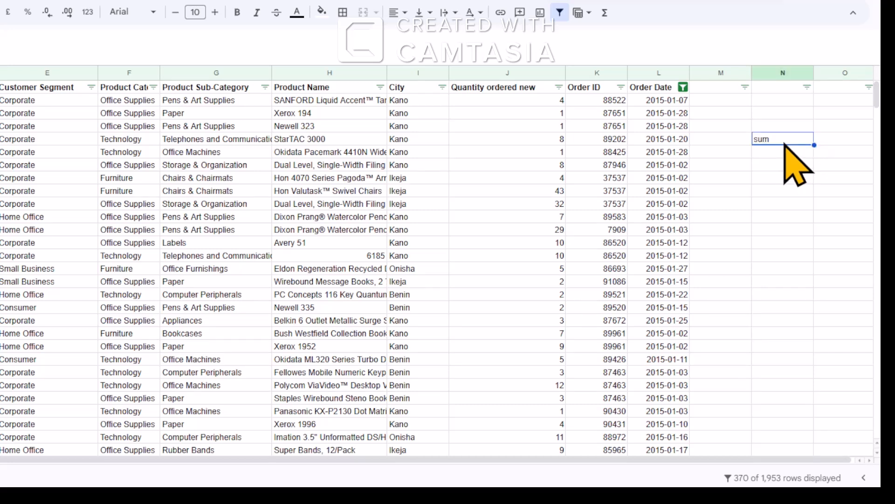
key(Delete)
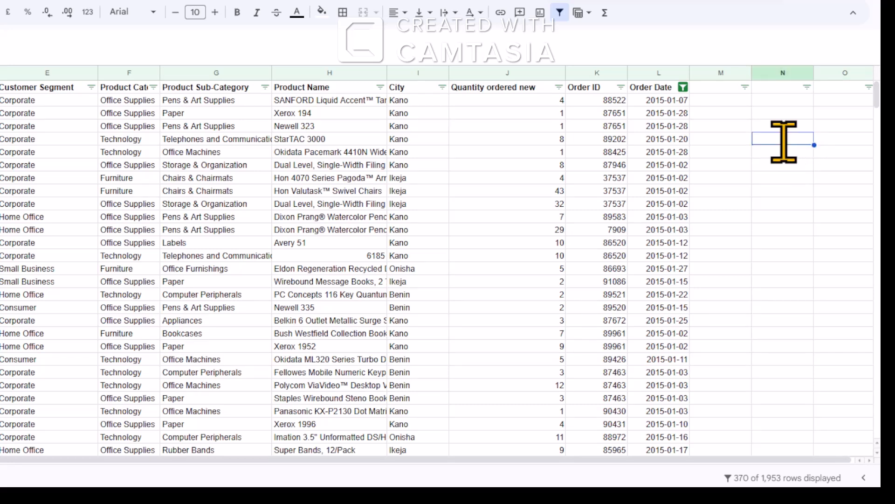
Enter the label TOTAL ORDERS in column N and sum the ordered quantities beside it with =SUM(J2:J).
text(TOTAL ORDERS)
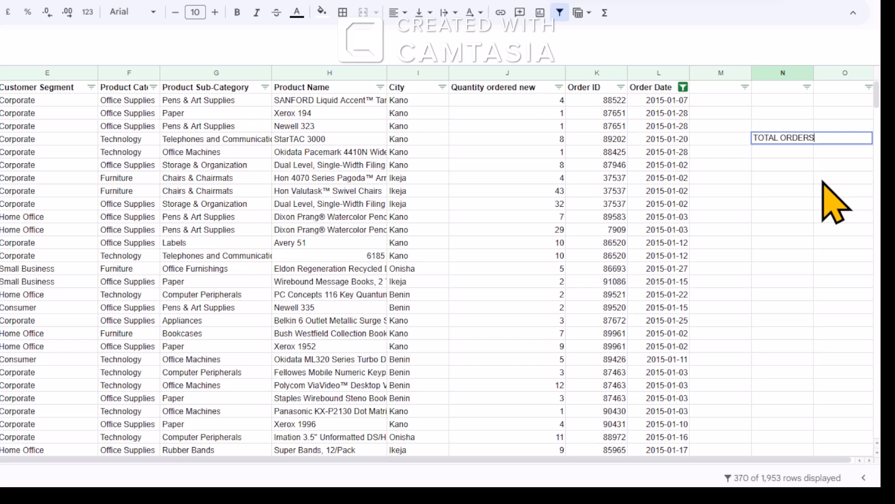
key(Tab)
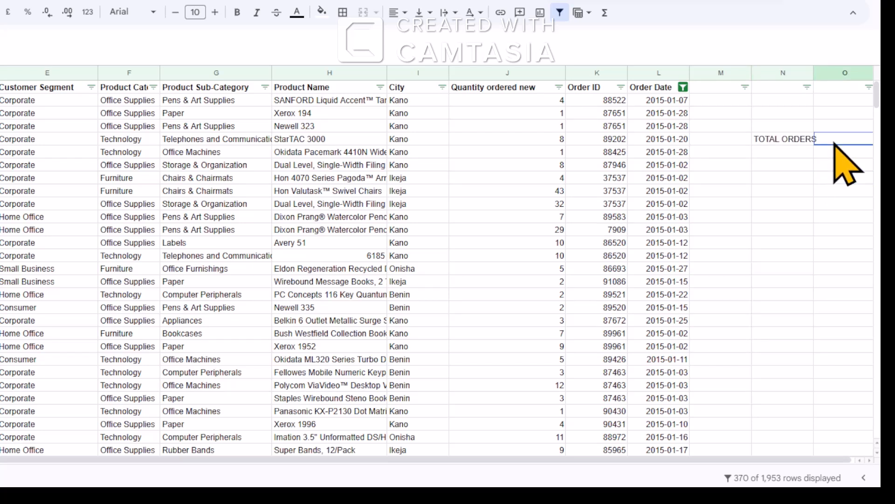
text(=)
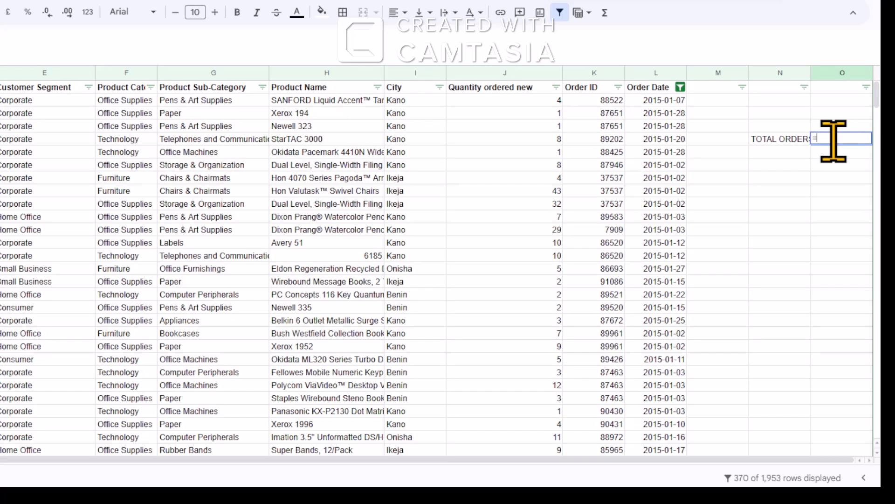
text(su)
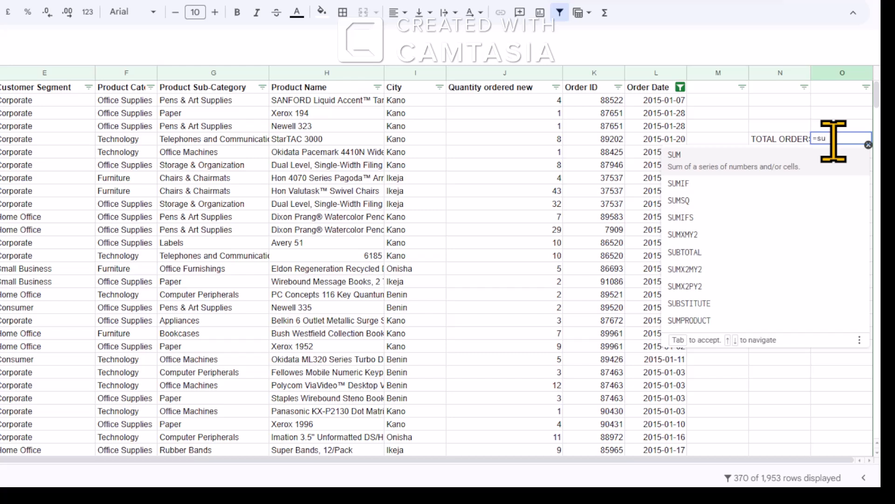
click(699, 158)
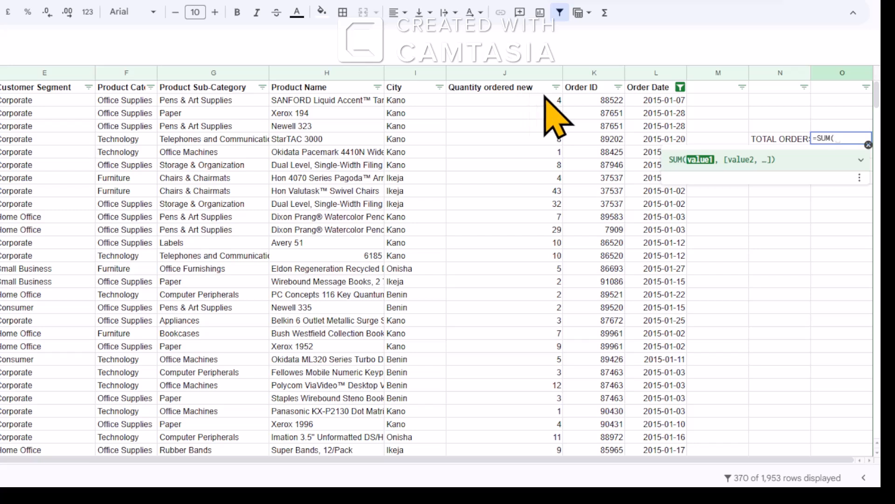
click(537, 74)
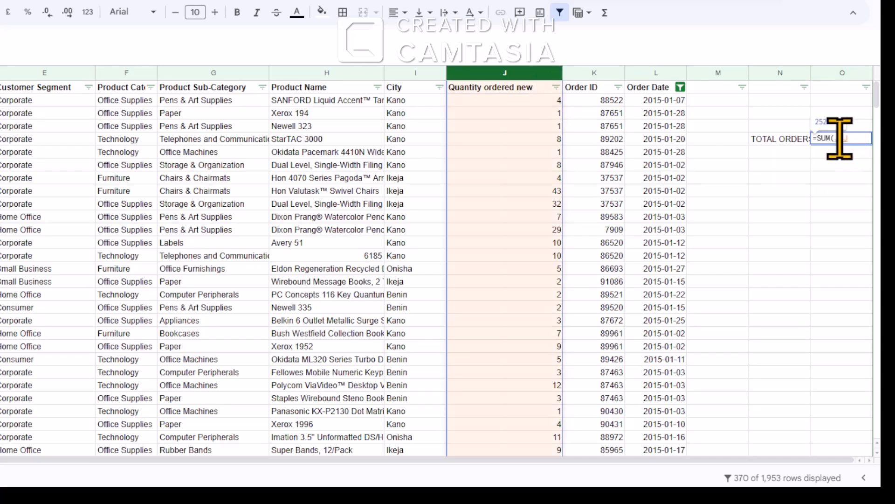
click(869, 138)
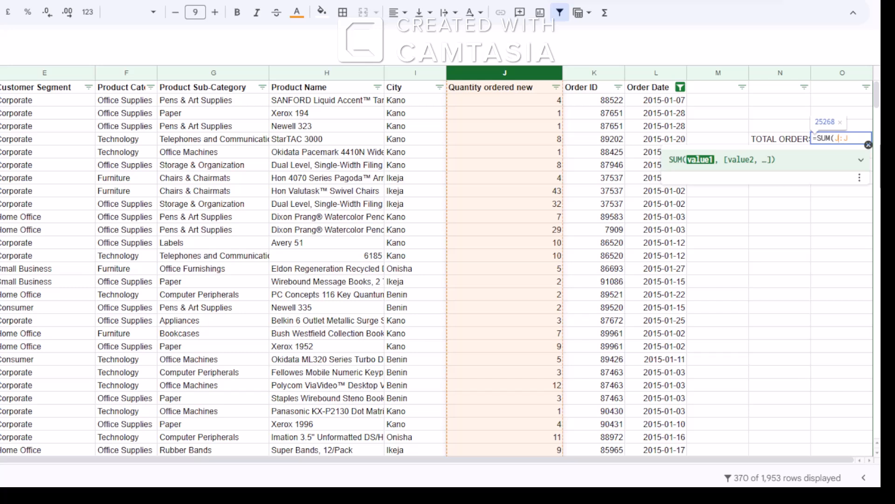
text(2:J)
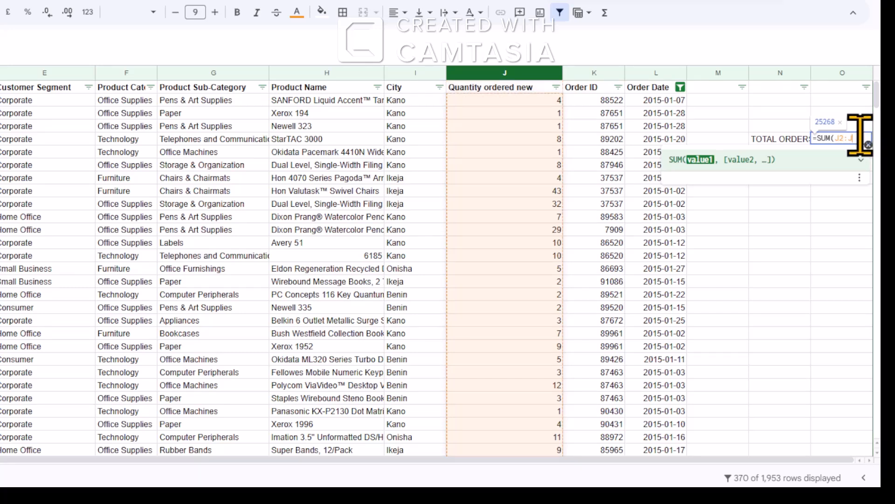
text())
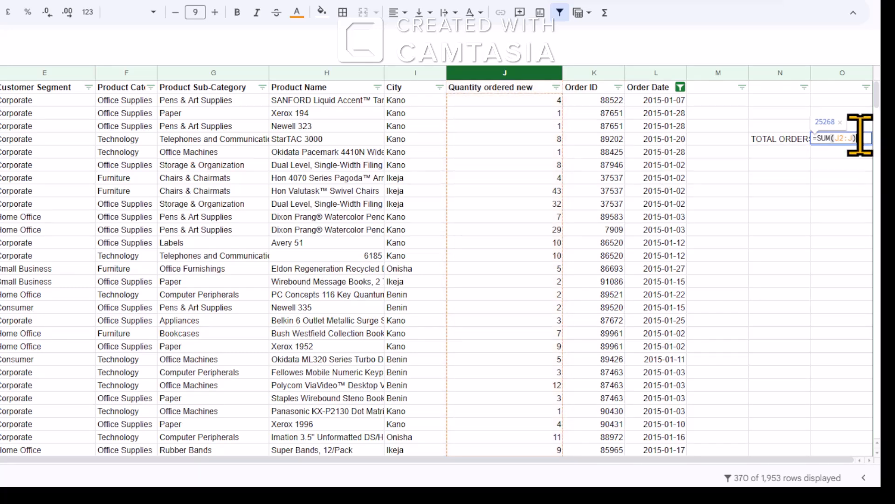
key(Return)
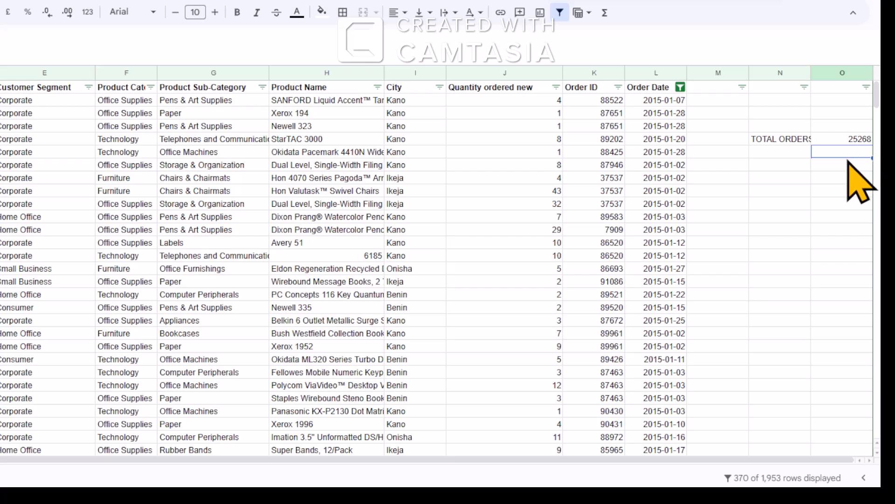
Enter the label SUMIF in column N directly beneath the TOTAL ORDERS label.
click(844, 139)
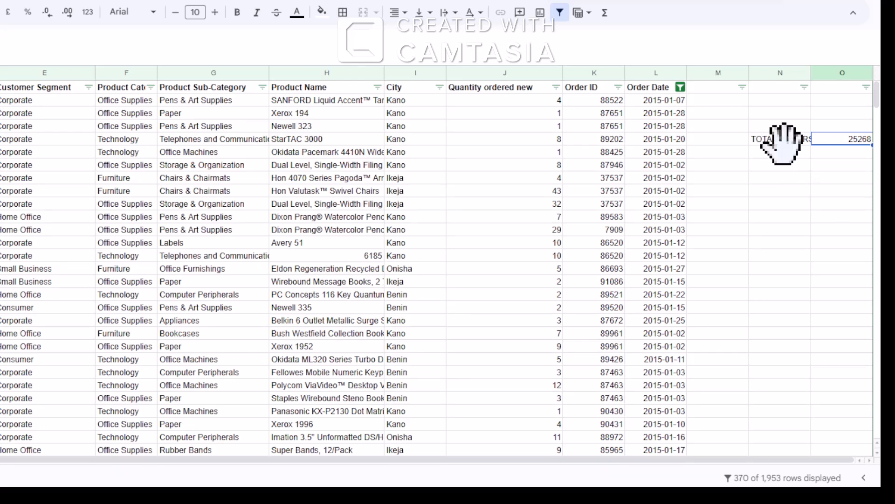
click(799, 153)
click(837, 156)
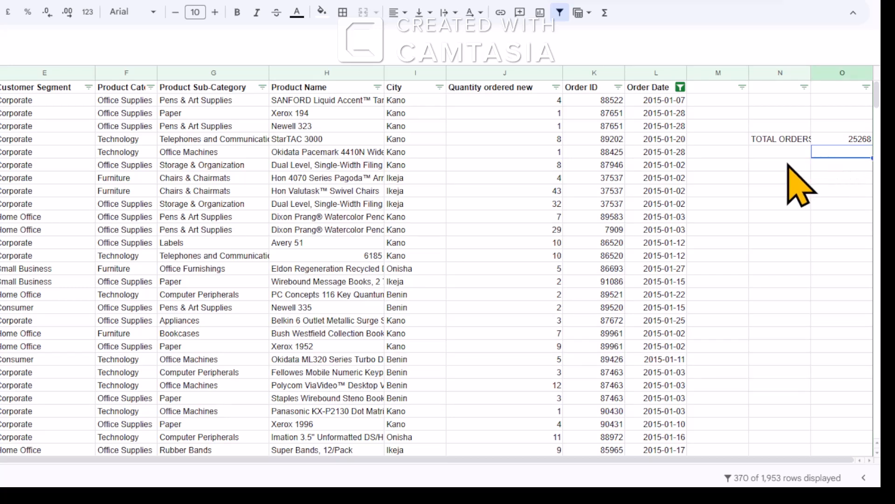
click(778, 153)
double_click(779, 152)
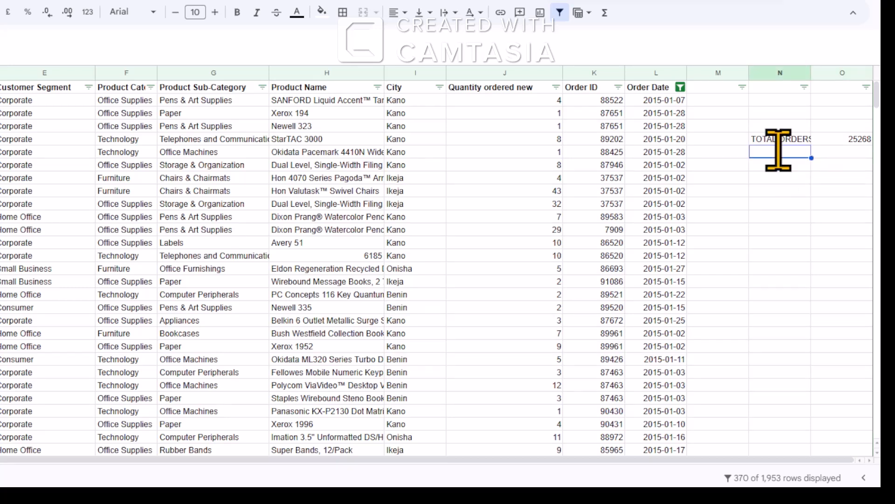
text(SUMIF)
Start a SUMIF formula in the cell beside the SUMIF label, with the Customer Segment column E:E as its range.
click(835, 153)
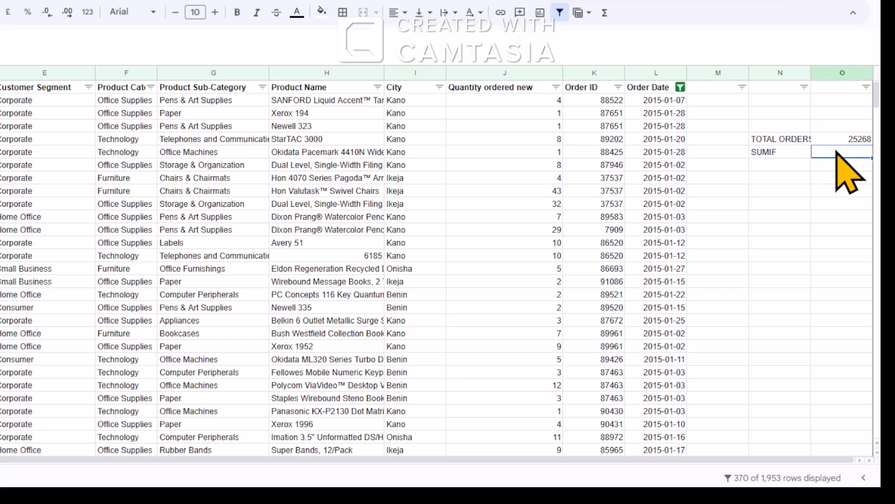
text(=)
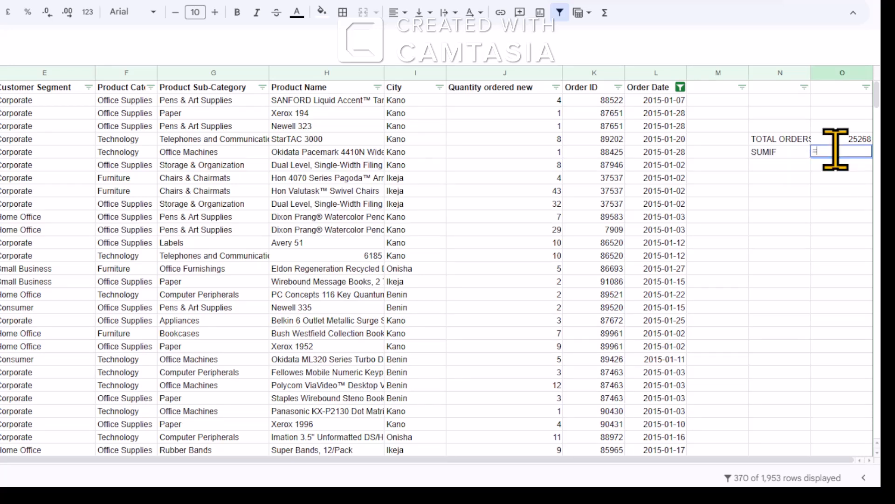
text(sum)
key(Up)
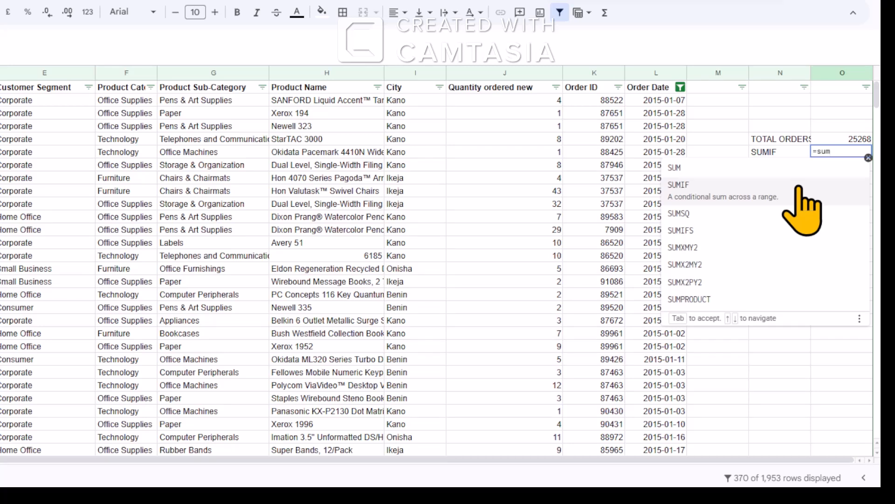
click(805, 199)
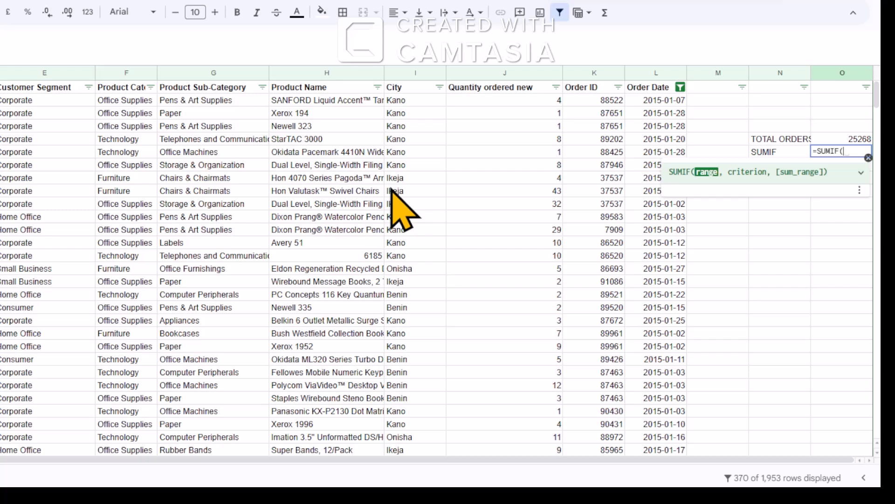
click(36, 73)
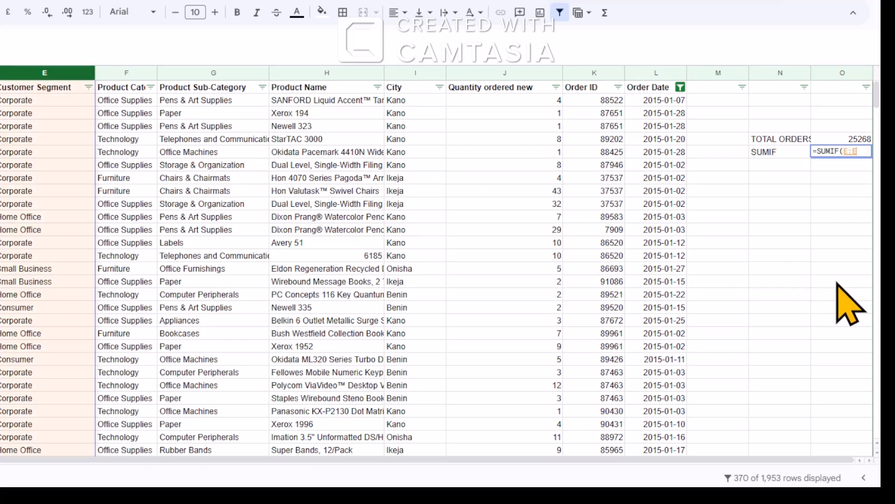
text(,)
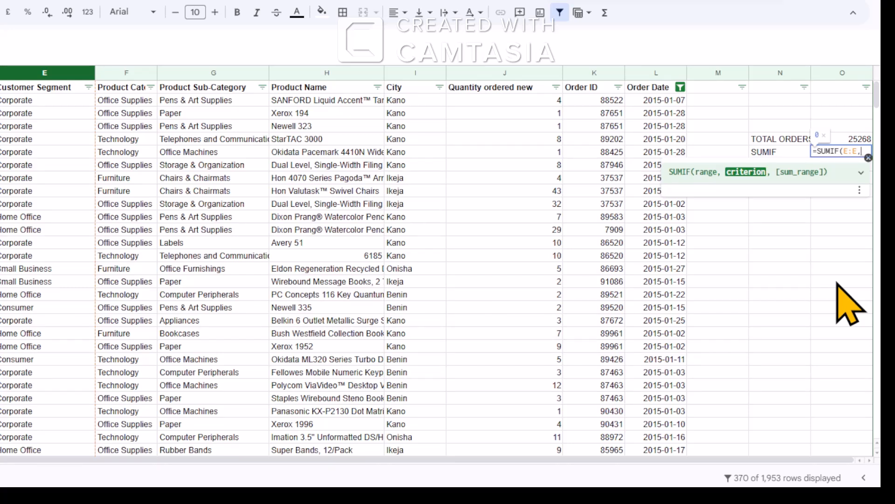
Set the SUMIF criterion to "Corporate", enclosed in double quotation marks.
text(C)
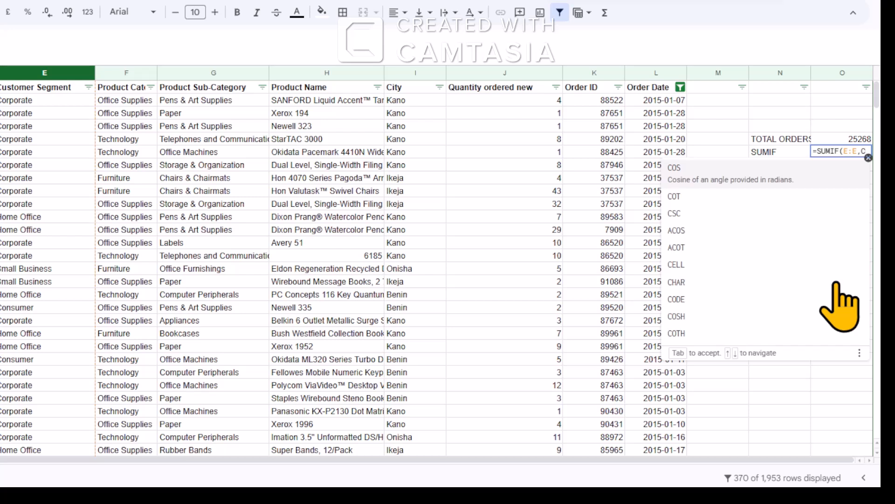
text(or)
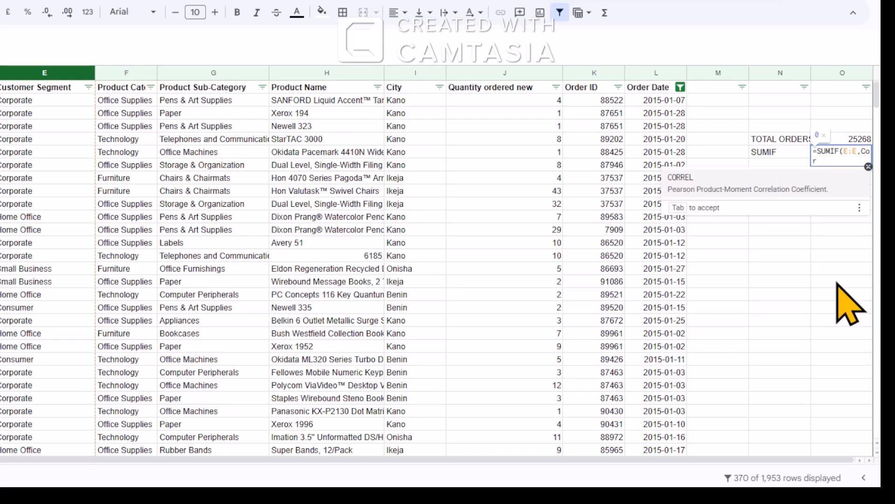
text(po)
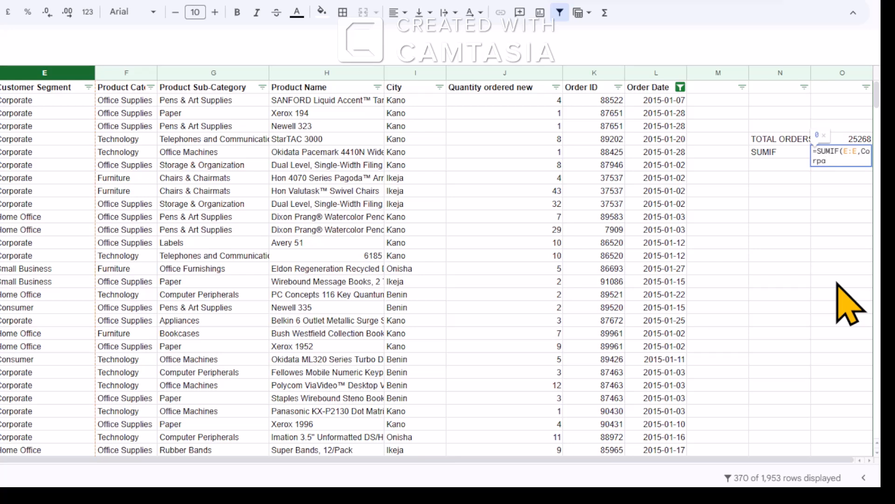
text(rate)
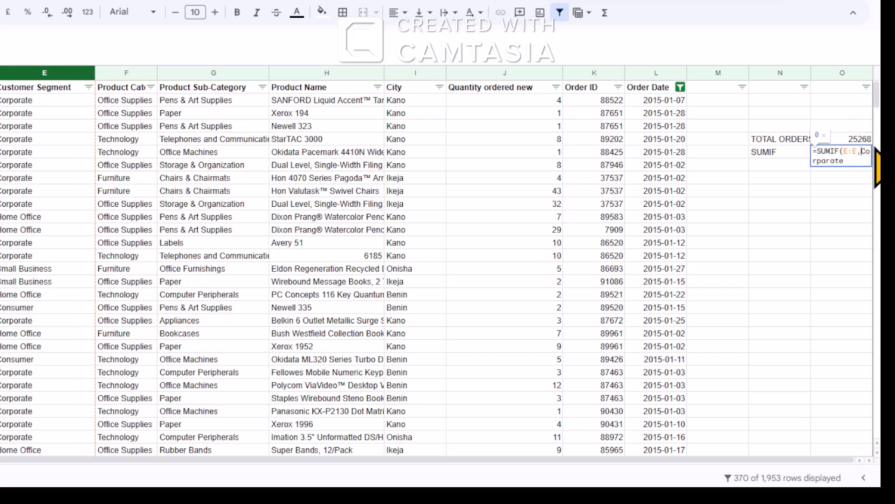
click(863, 151)
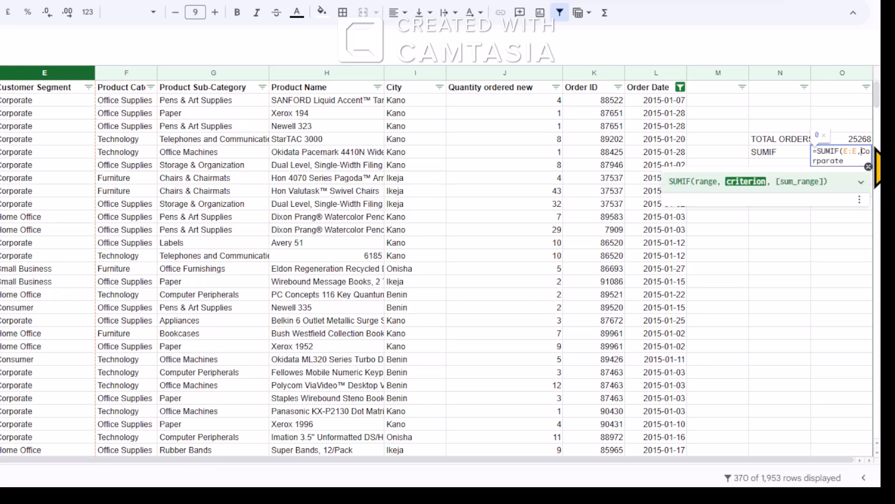
text(*)
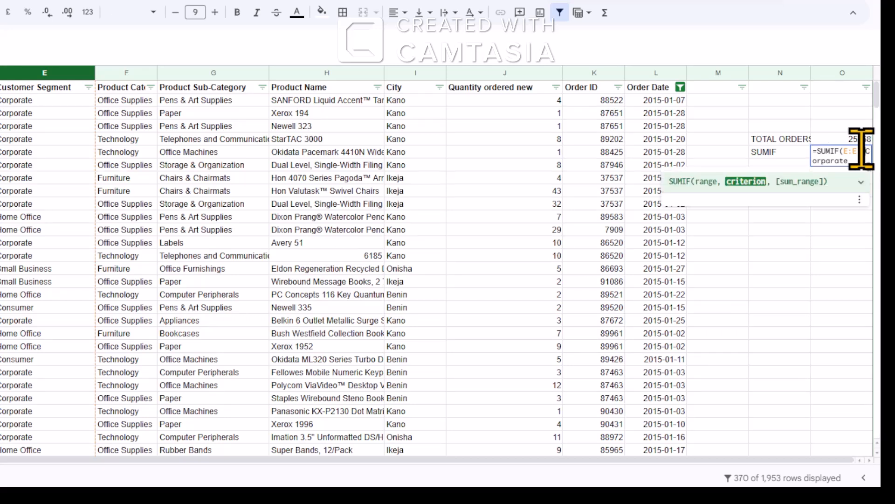
click(849, 158)
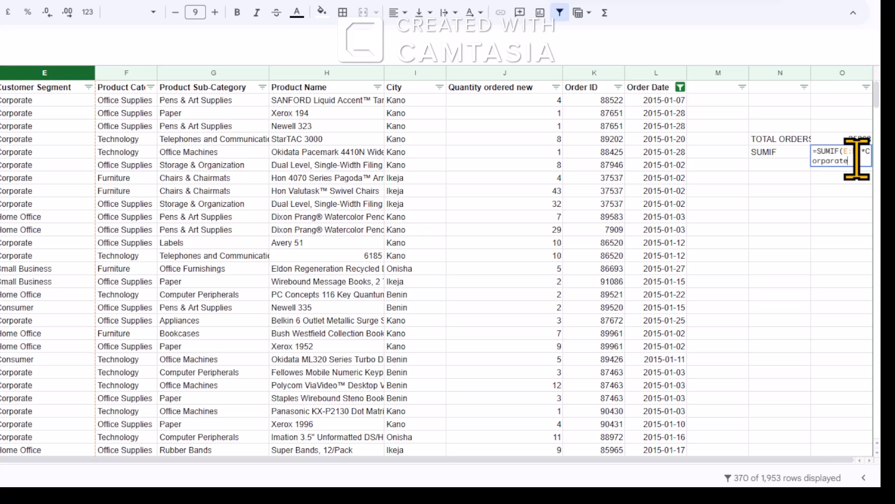
text(")
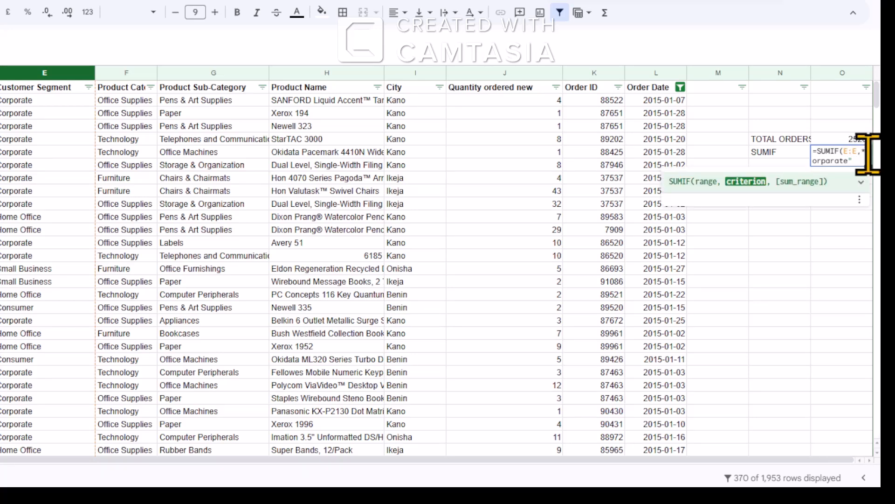
click(869, 154)
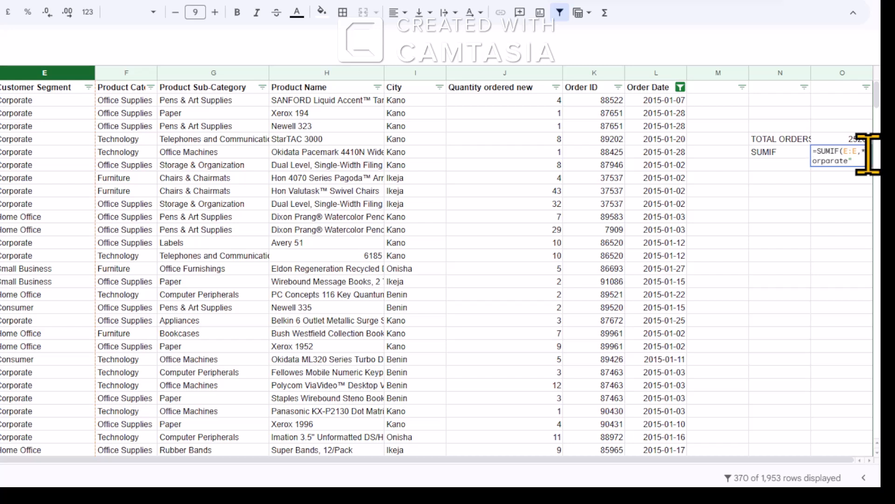
key(Left)
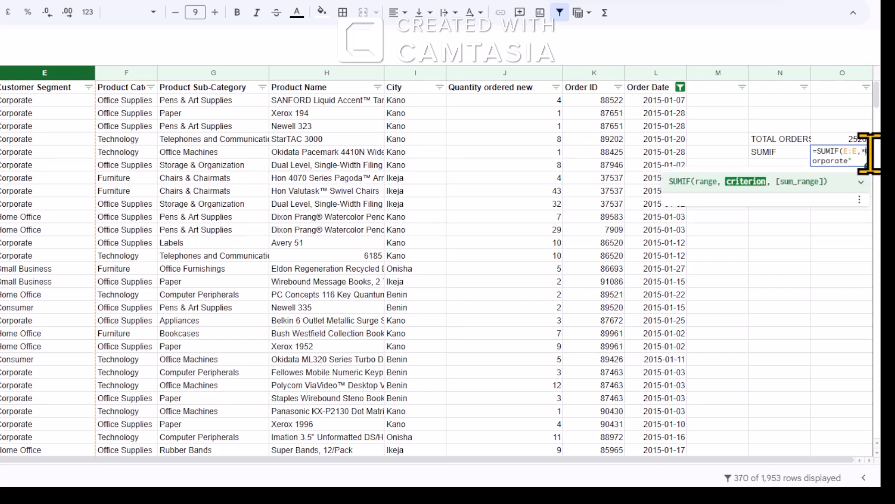
key(BackSpace)
text(")
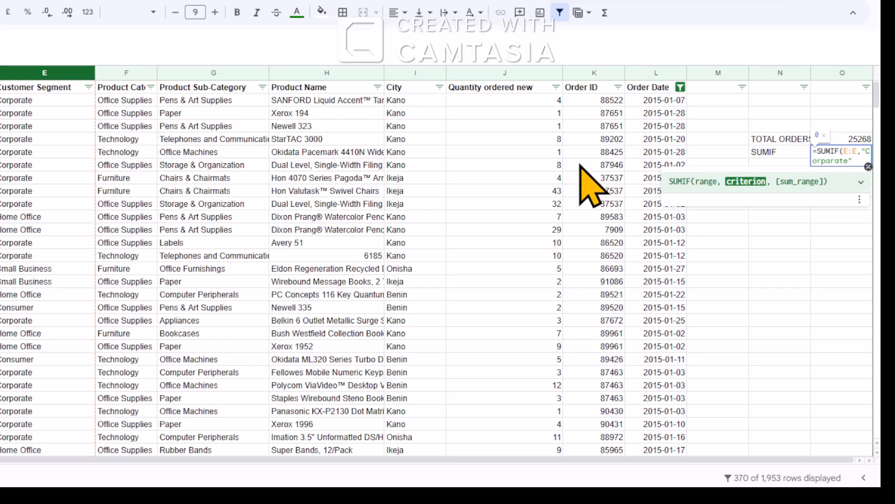
Complete the SUMIF formula by adding the Quantity ordered new column J:J as its sum range.
click(491, 62)
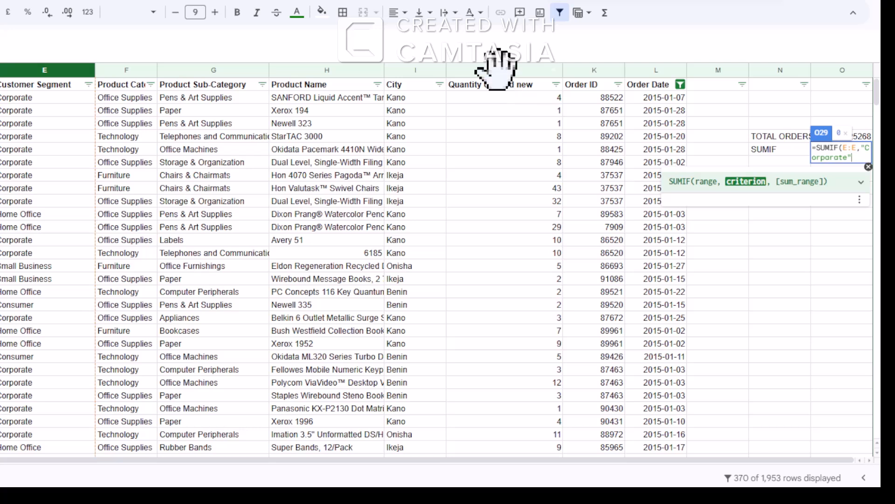
click(497, 70)
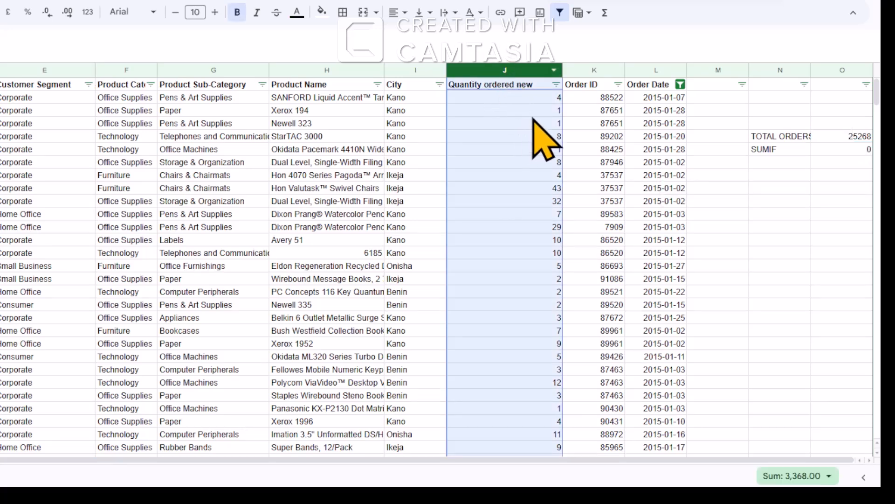
click(857, 148)
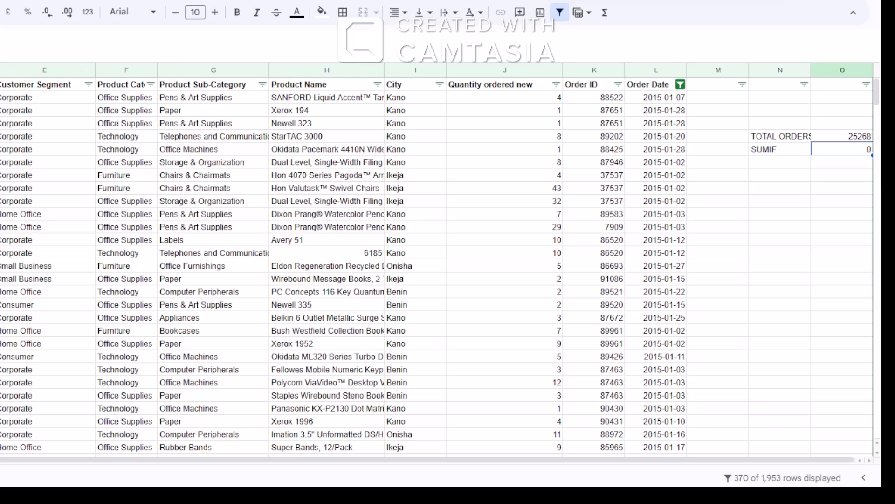
key(F2)
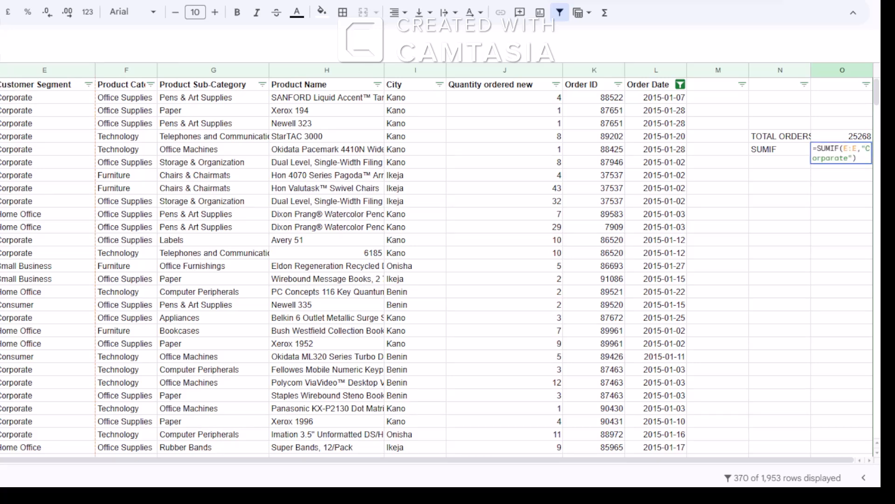
key(BackSpace)
text(,)
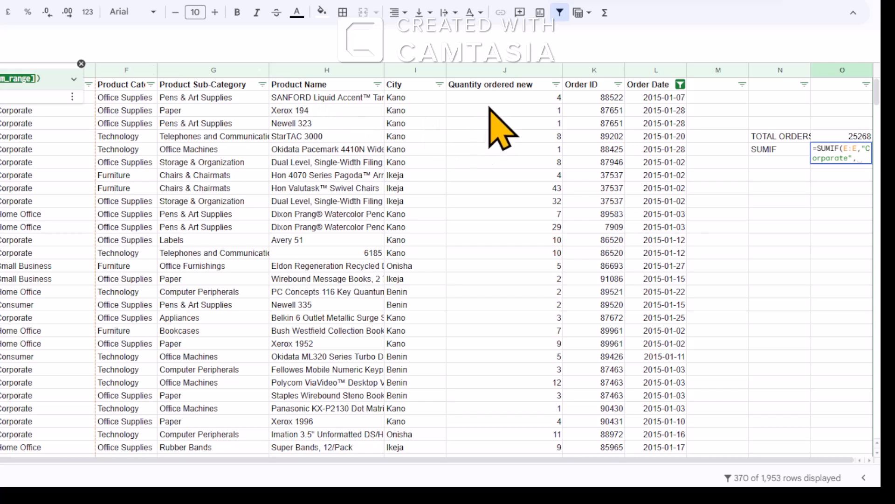
click(503, 70)
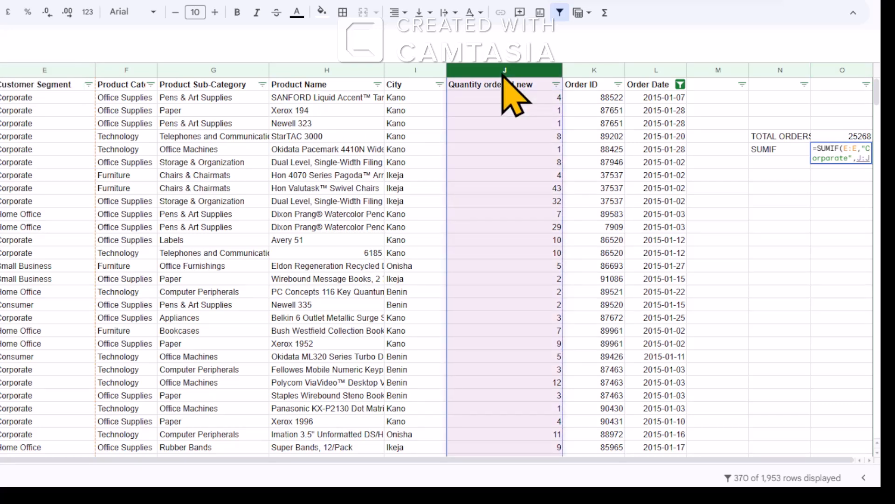
text())
key(Return)
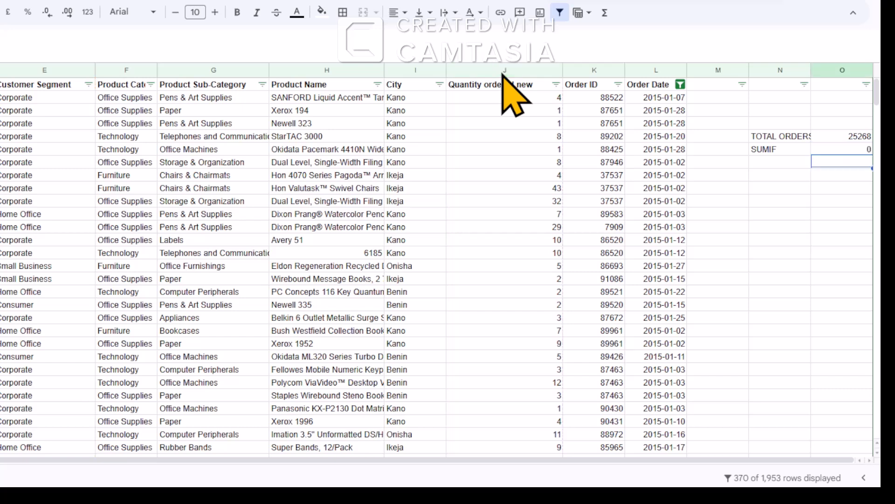
Try the SUMIF formula without the quotation marks around the Corporate criterion.
click(831, 148)
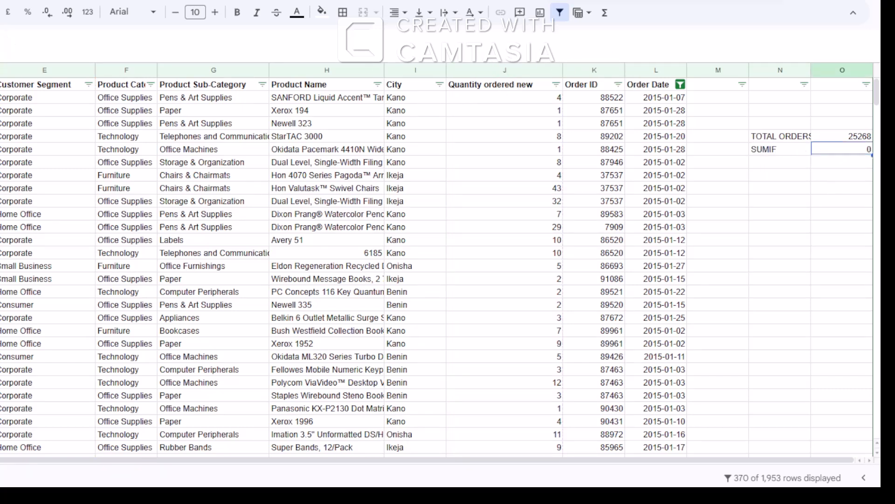
click(23, 45)
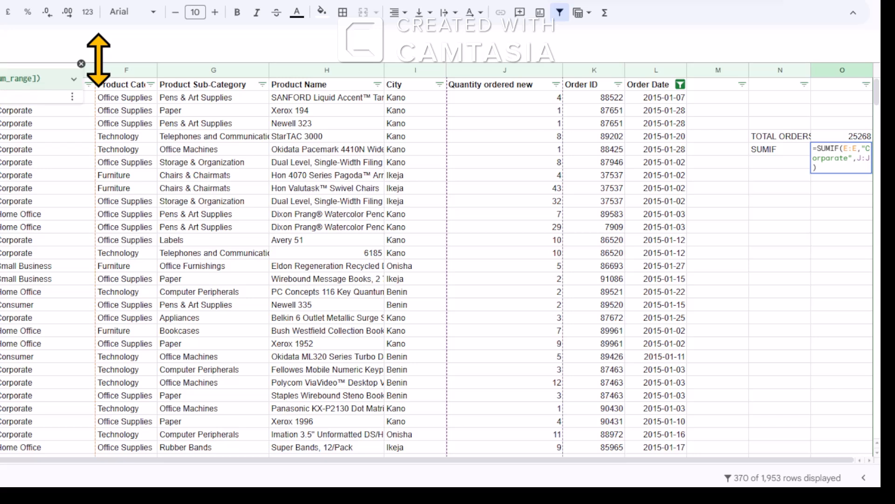
key(BackSpace)
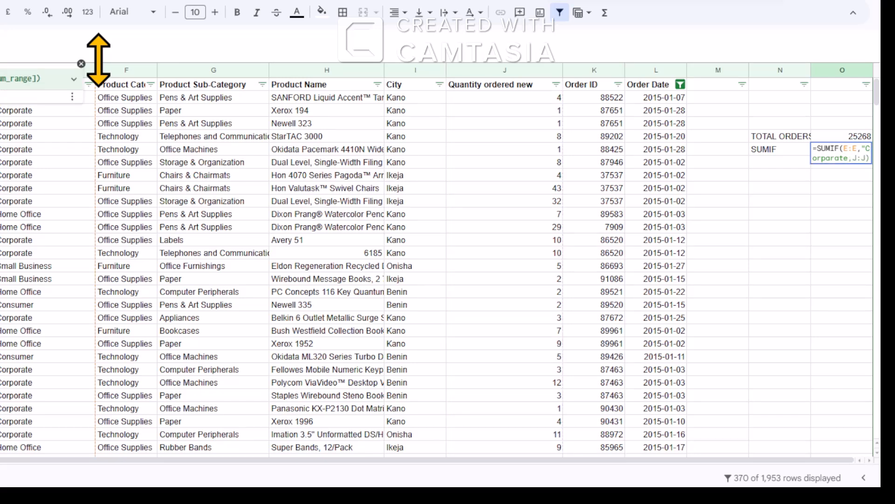
key(BackSpace)
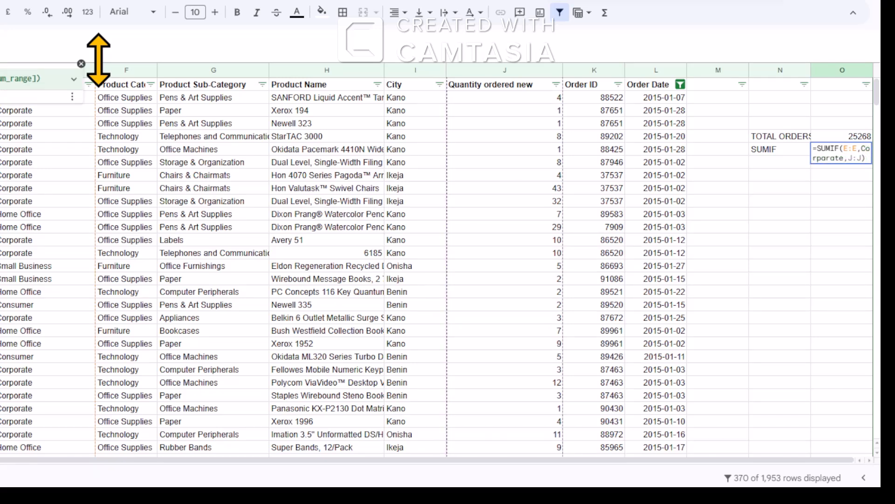
key(Return)
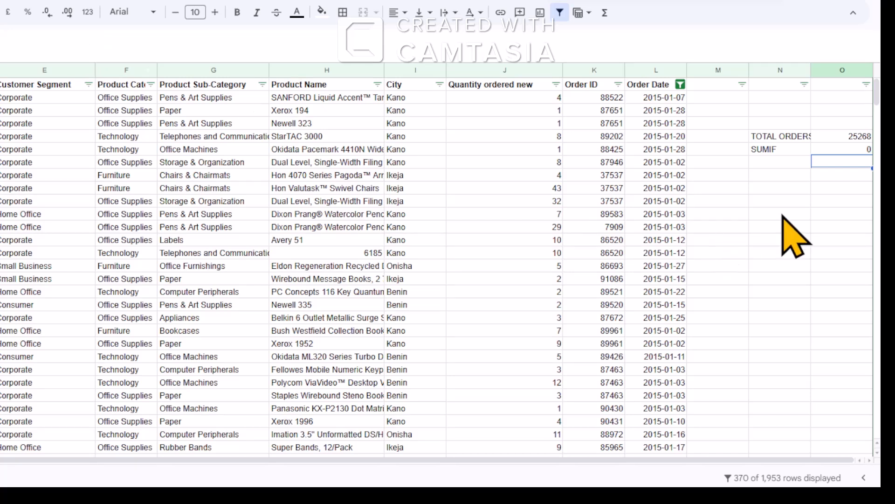
Retype the letter o in the SUMIF formula's criterion so that it is spelled Corporate.
click(849, 149)
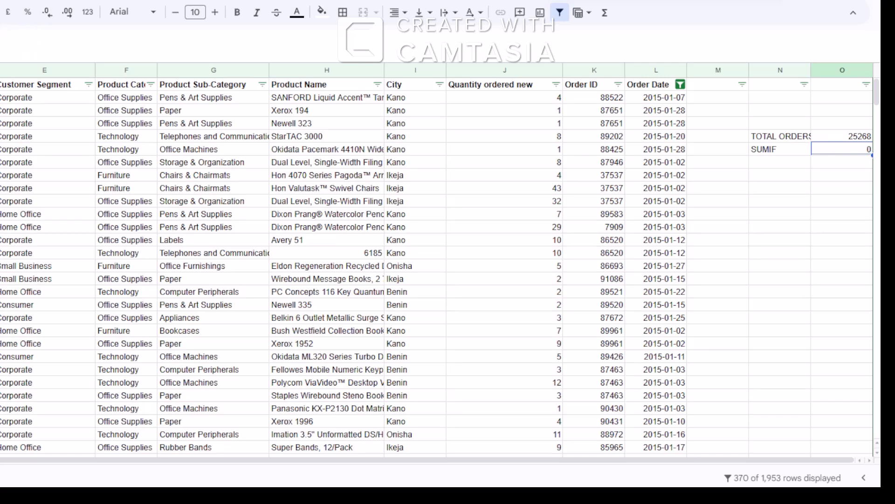
key(F2)
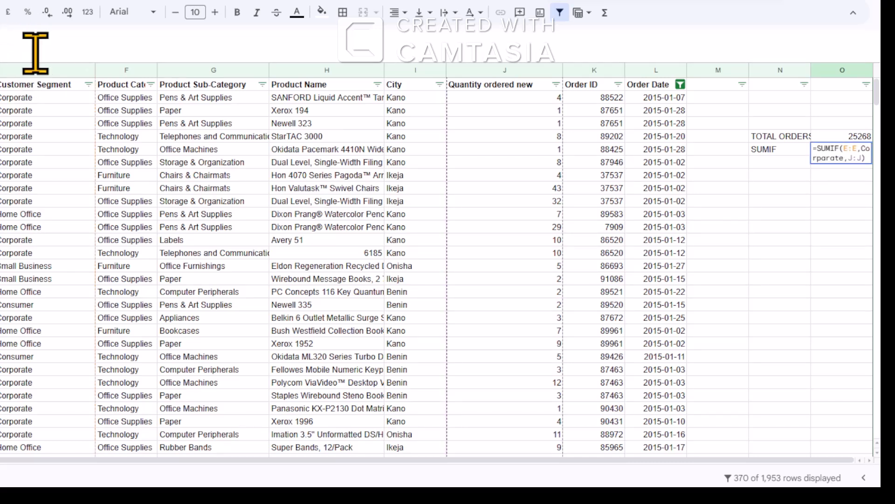
key(BackSpace)
text(o)
key(BackSpace)
text(o)
key(Return)
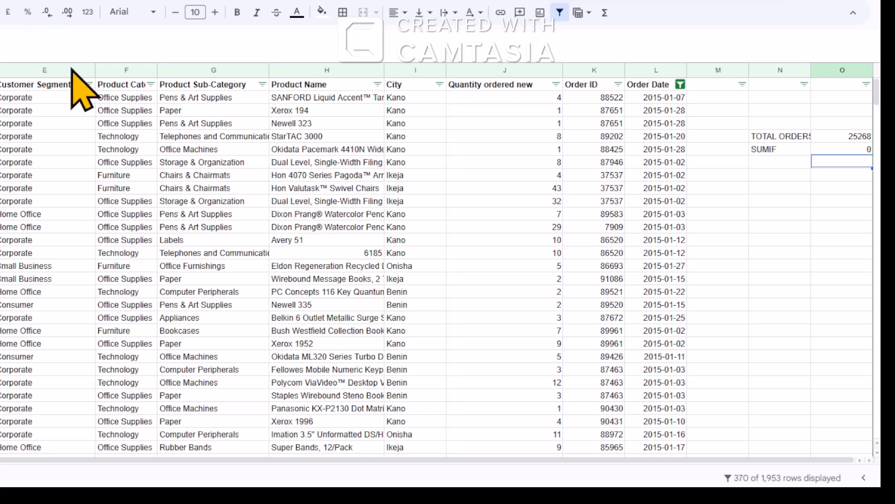
Enclose the SUMIF criterion Corporate in double quotation marks and apply the formula.
click(838, 153)
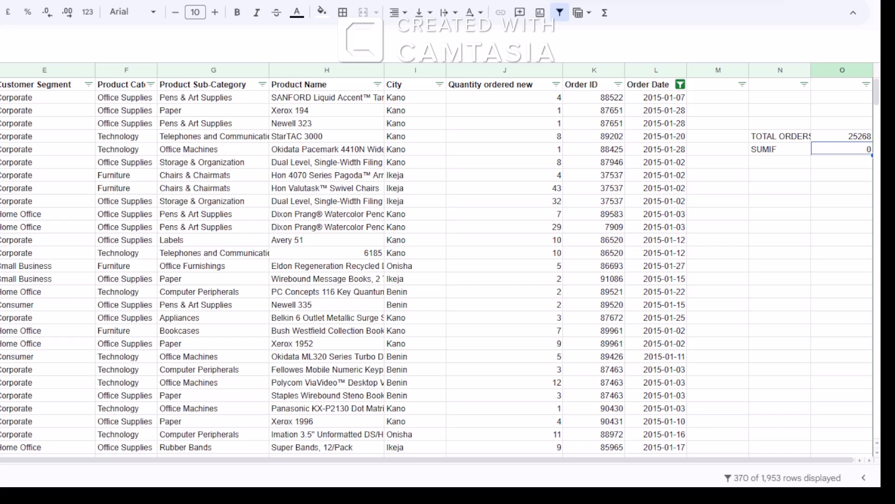
key(F2)
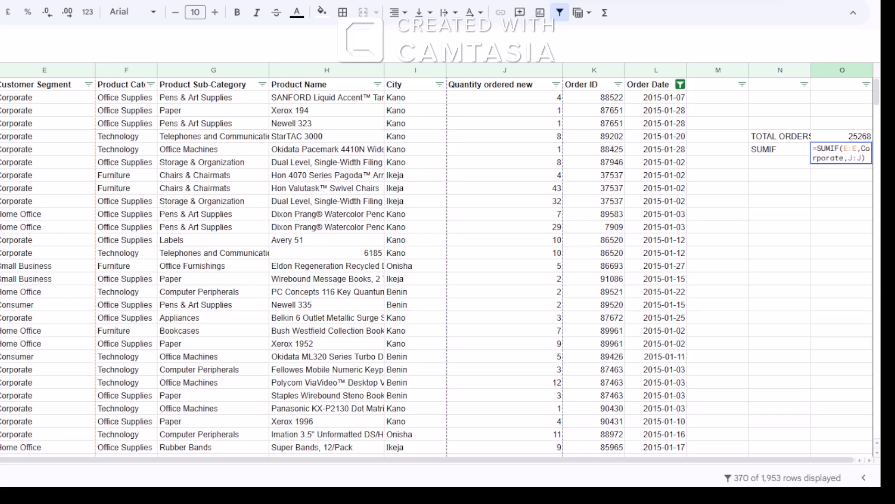
text(")
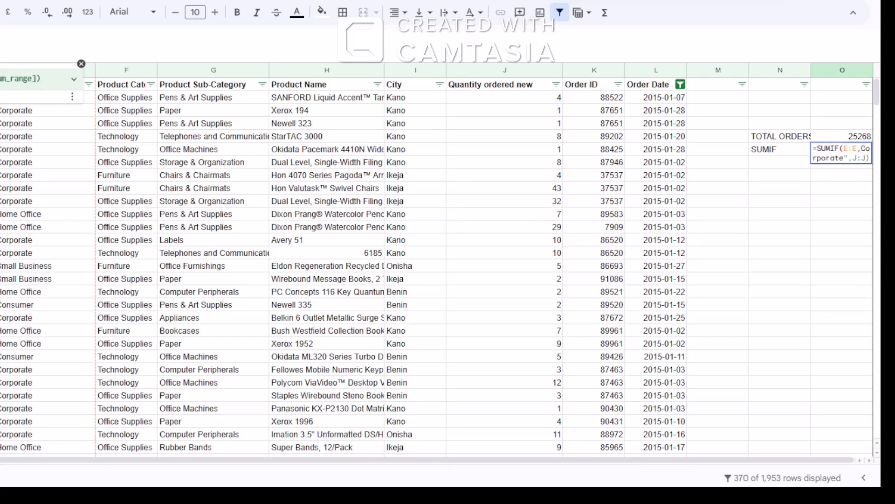
key(Left)
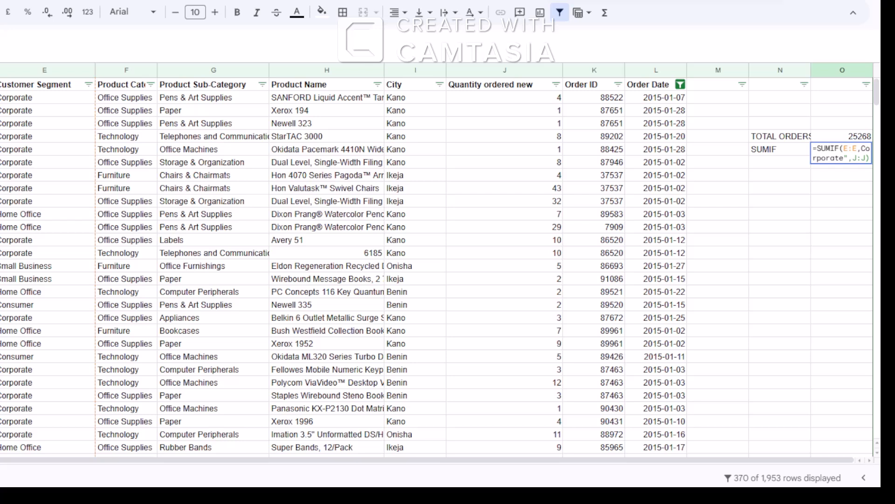
key(Left)
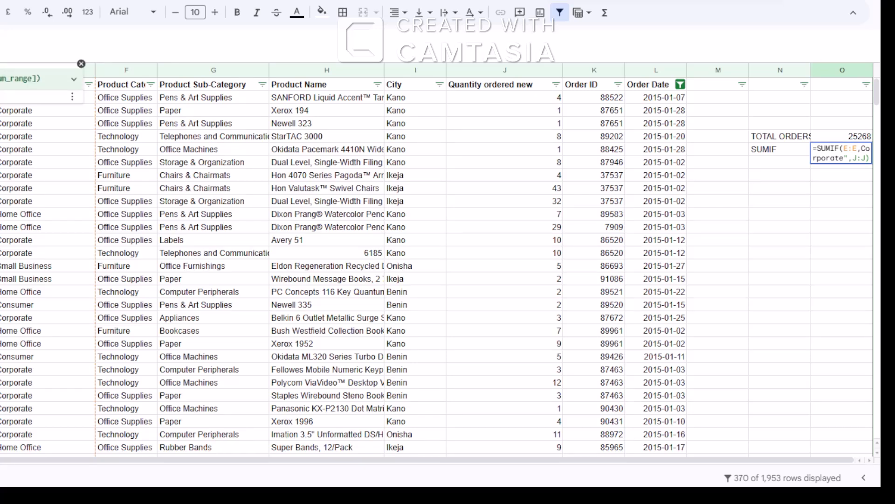
text(")
key(Return)
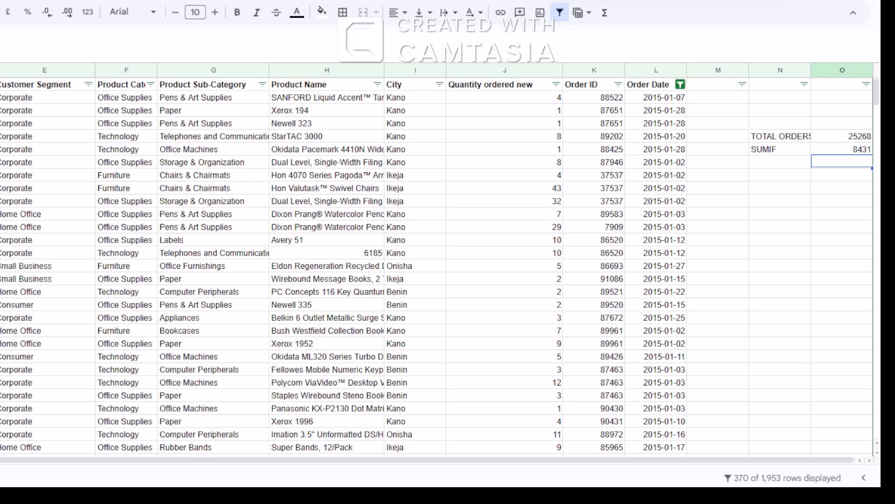
click(829, 150)
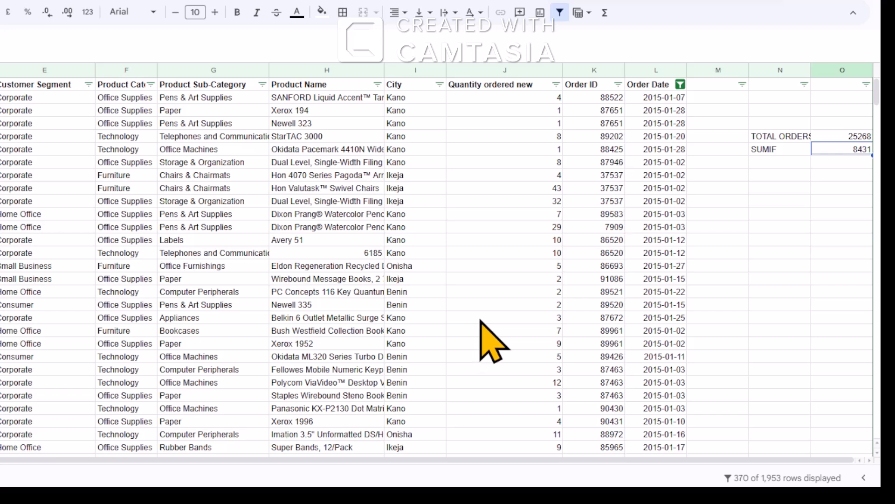
click(786, 162)
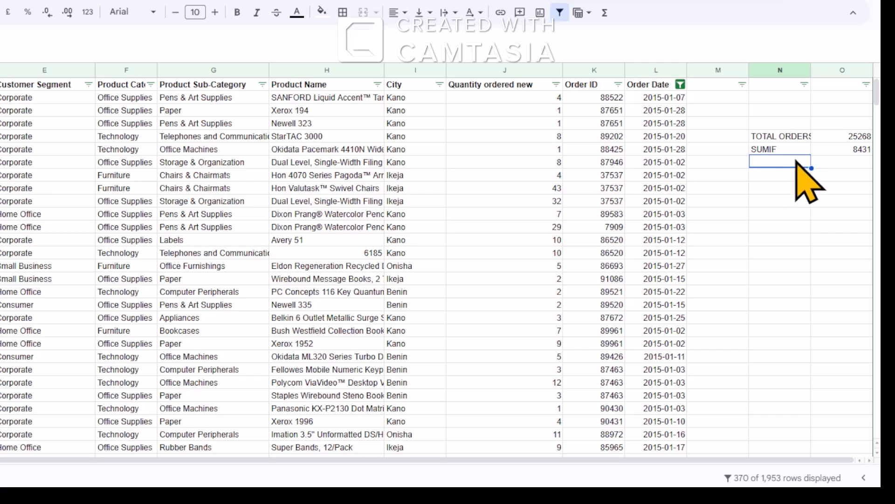
click(795, 137)
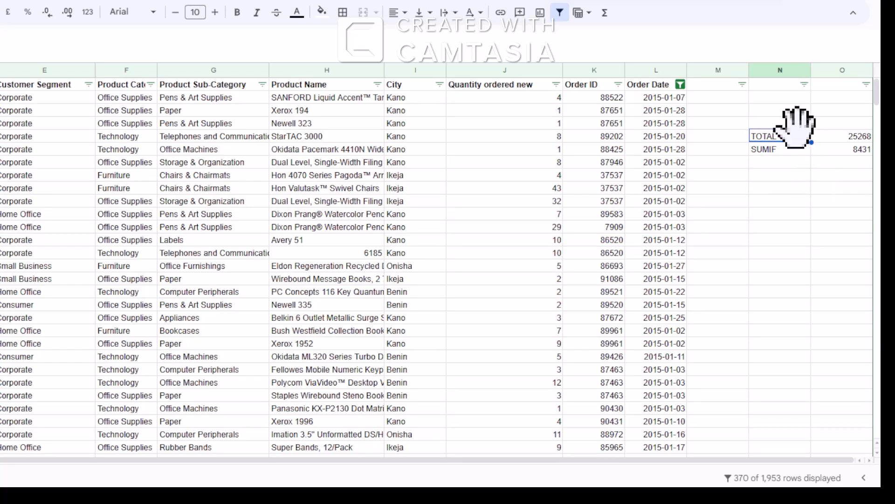
click(791, 153)
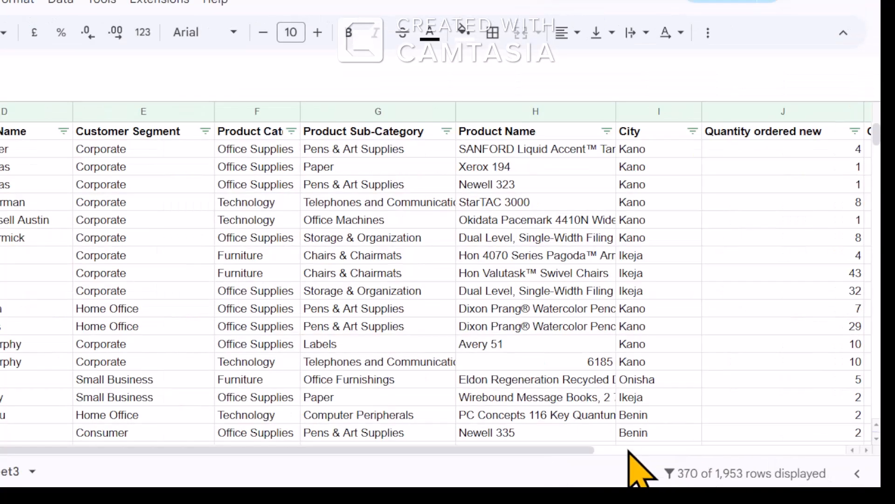
Insert one blank column to the right of column O.
drag(583, 450, 811, 450)
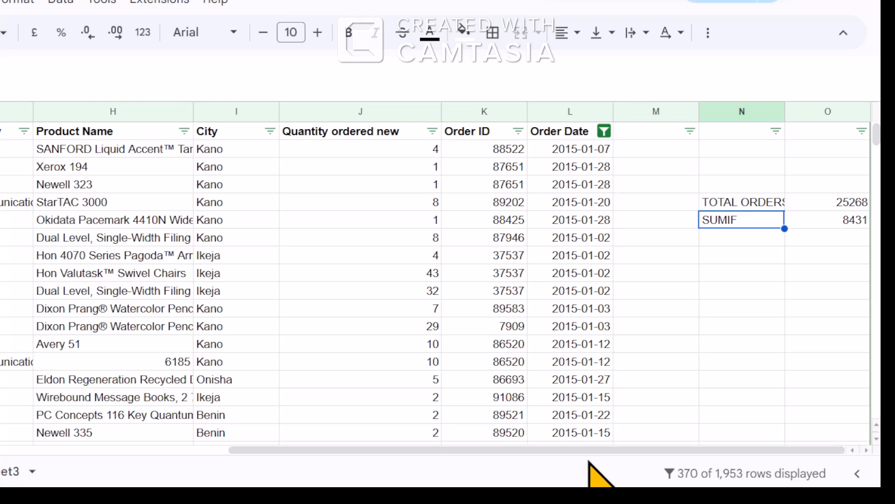
drag(607, 458, 758, 375)
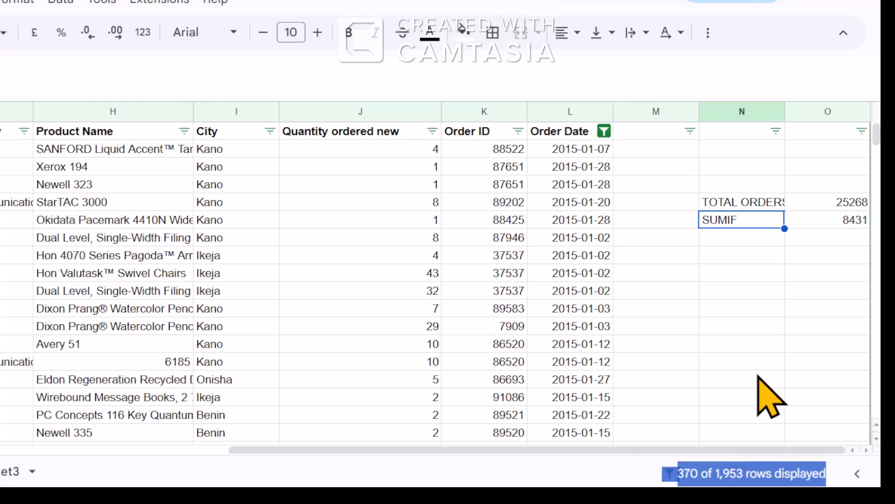
click(825, 110)
right_click(820, 259)
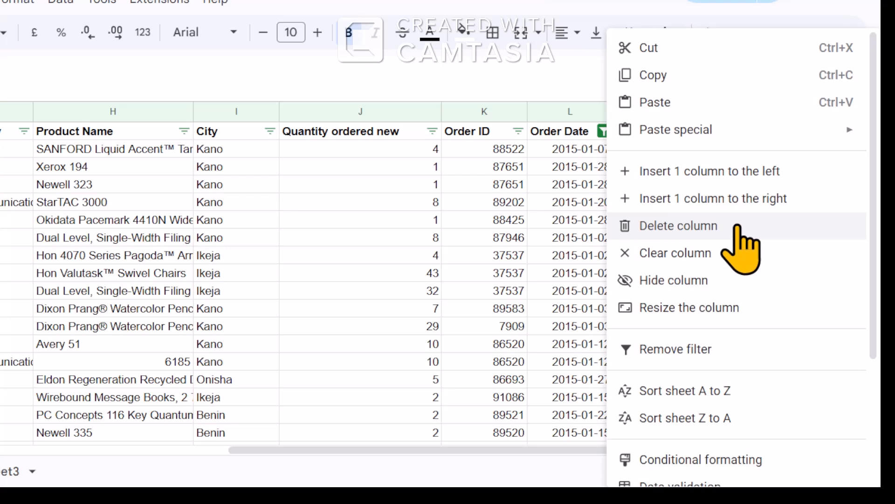
click(737, 177)
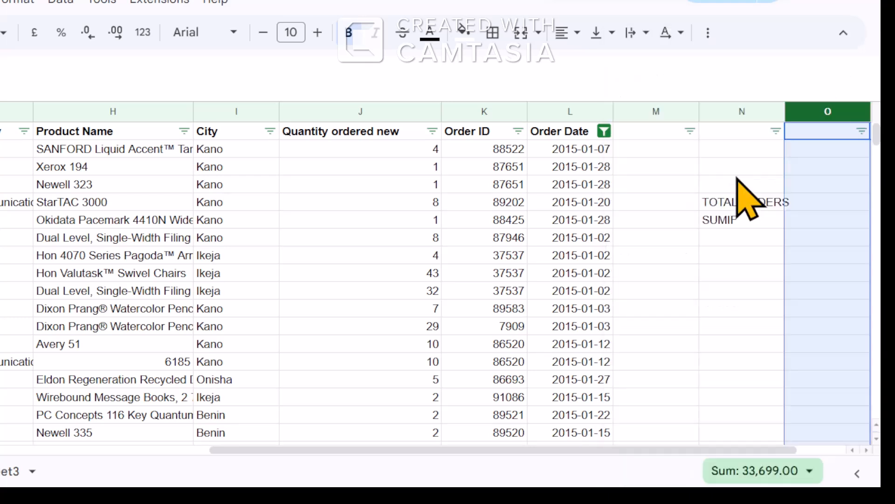
right_click(828, 169)
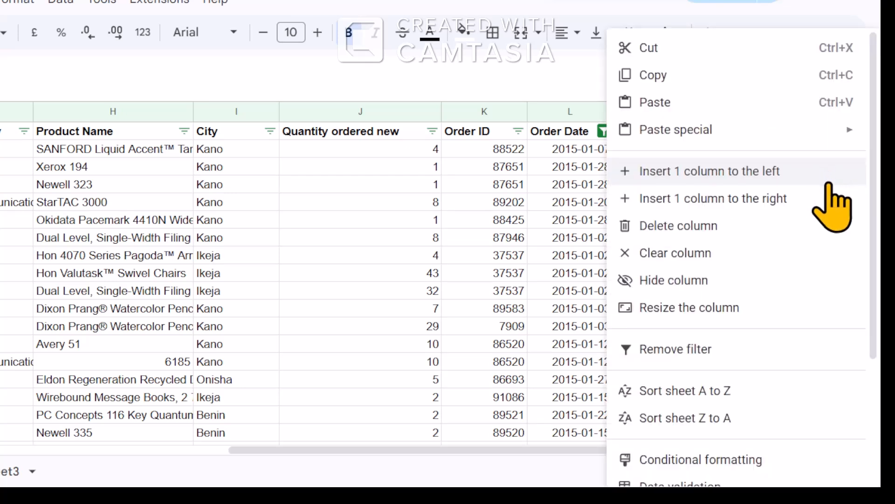
click(827, 199)
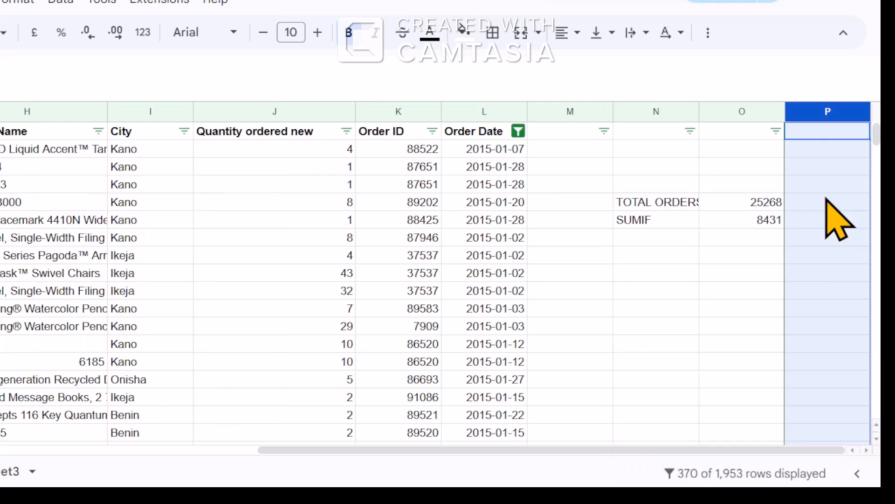
click(739, 220)
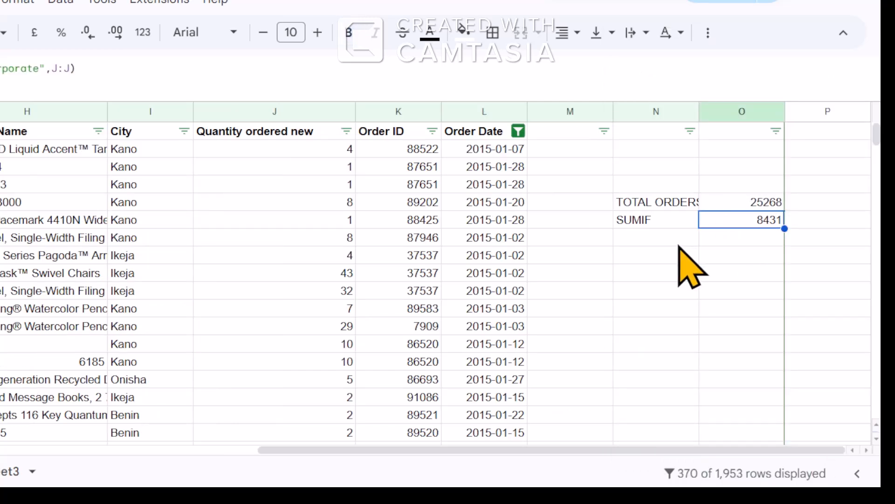
click(651, 204)
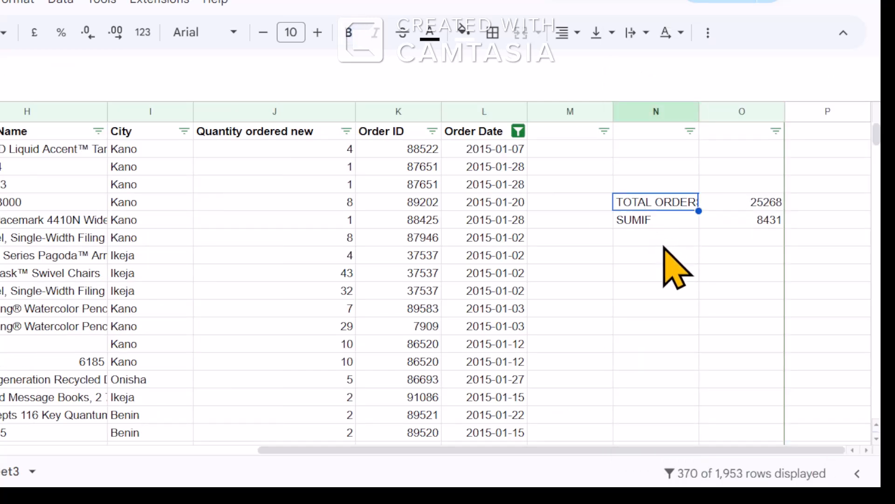
click(724, 207)
click(733, 226)
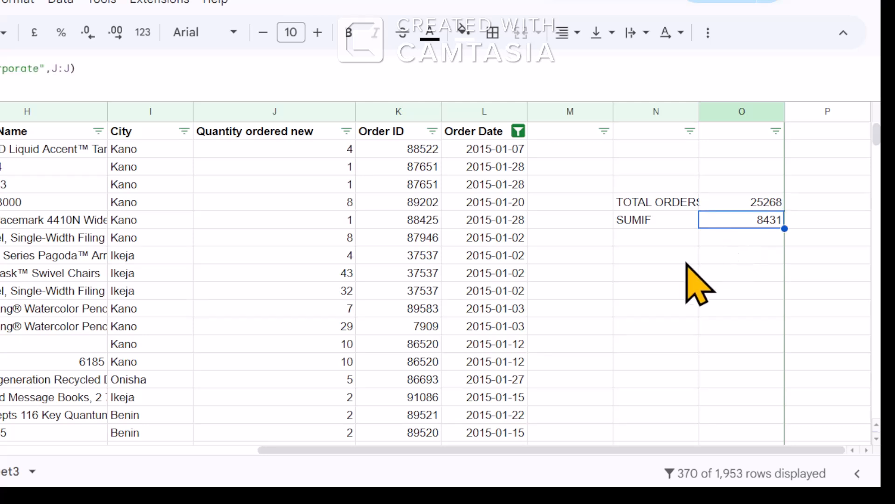
Enter the label AVERAGE in column N directly below the SUMIF label.
click(670, 239)
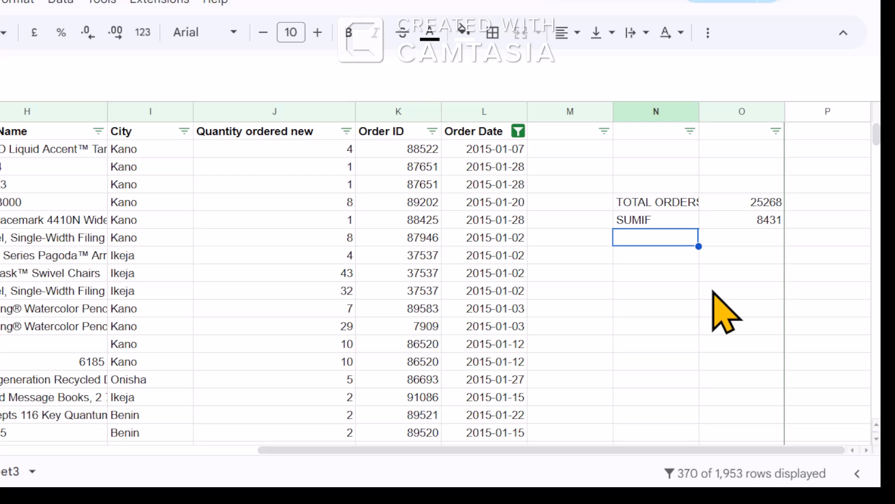
text(aver)
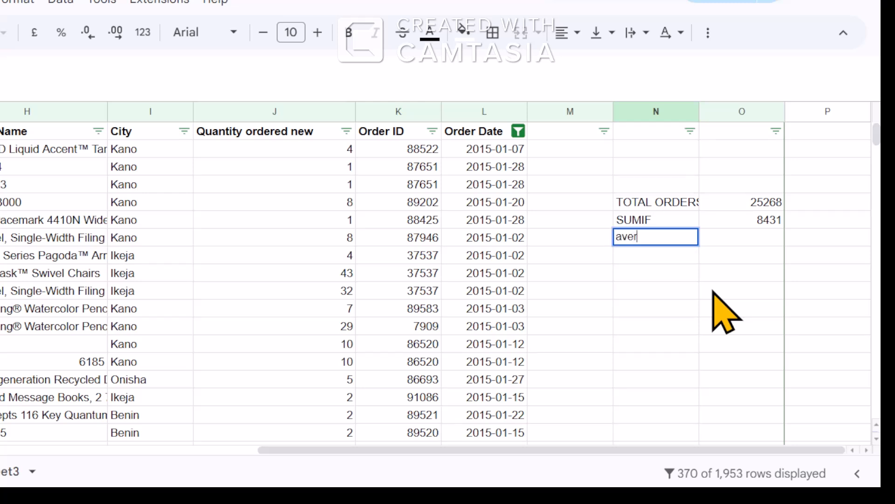
key(BackSpace)
key(BackSpace)
key(BackSpace)
key(BackSpace)
text(AVERAGE)
Calculate the average quantity ordered beside the AVERAGE label with the formula =AVERAGE(J2:J).
click(757, 243)
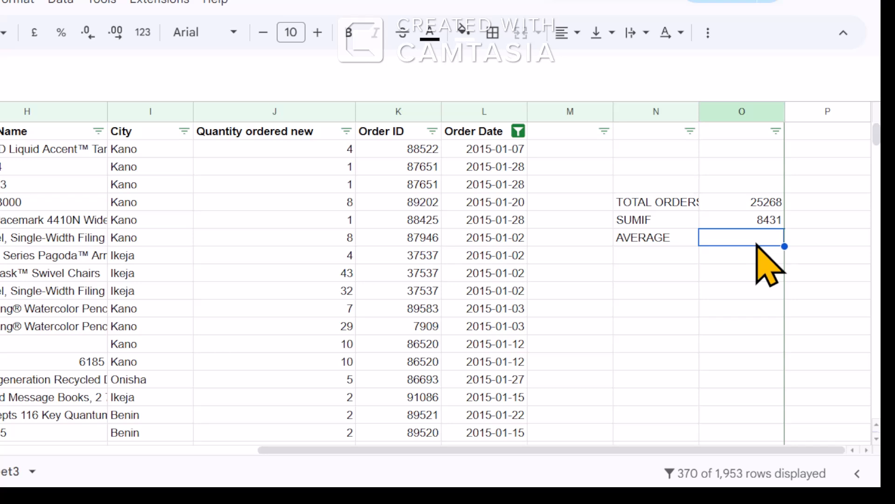
text(=)
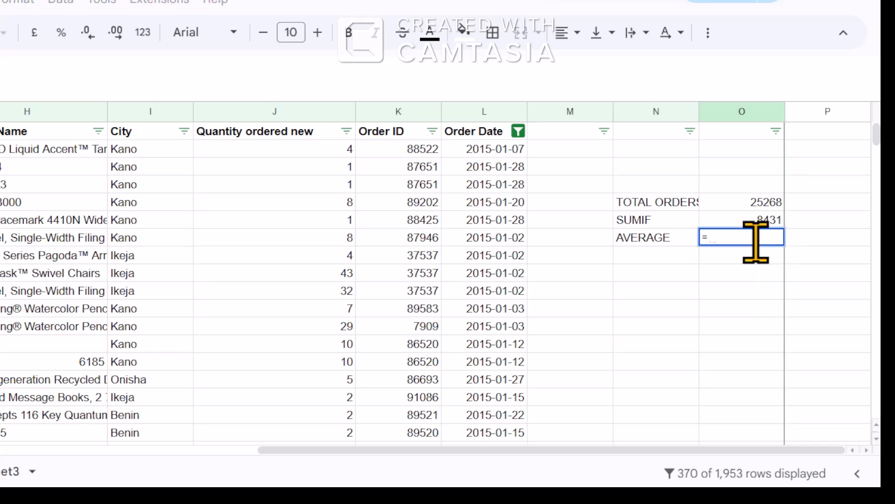
text(avera)
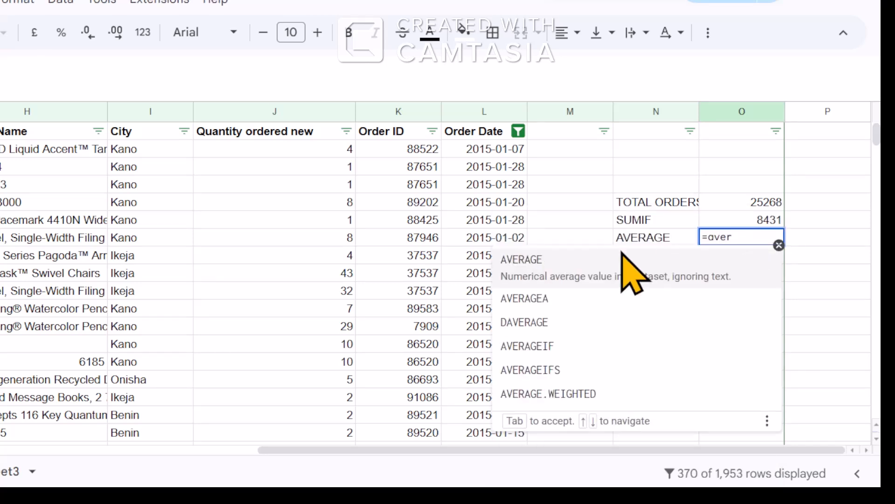
click(566, 262)
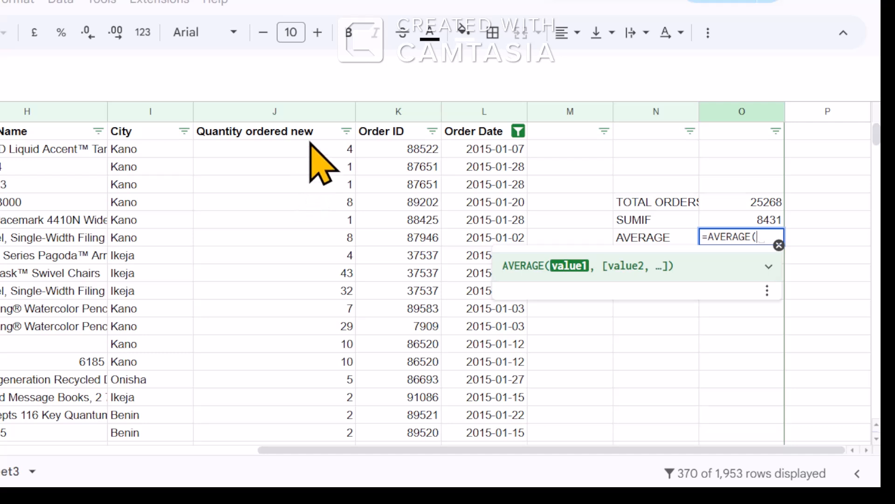
click(313, 114)
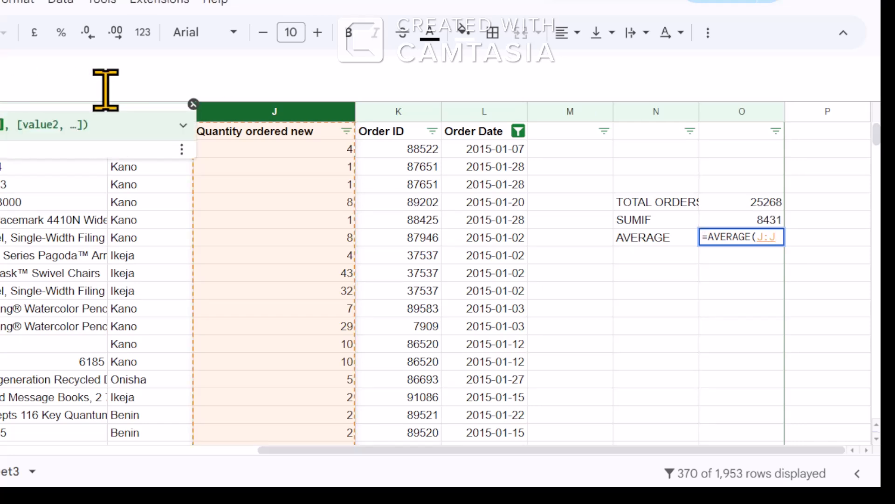
text(2:J)
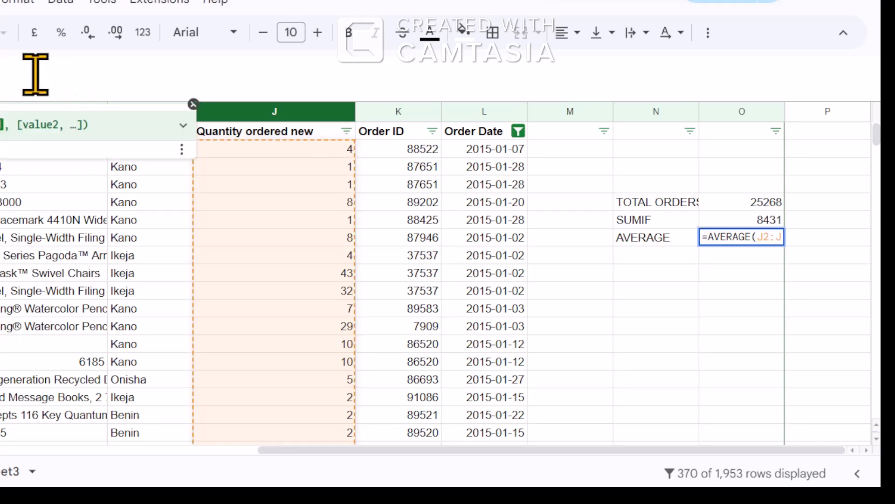
text())
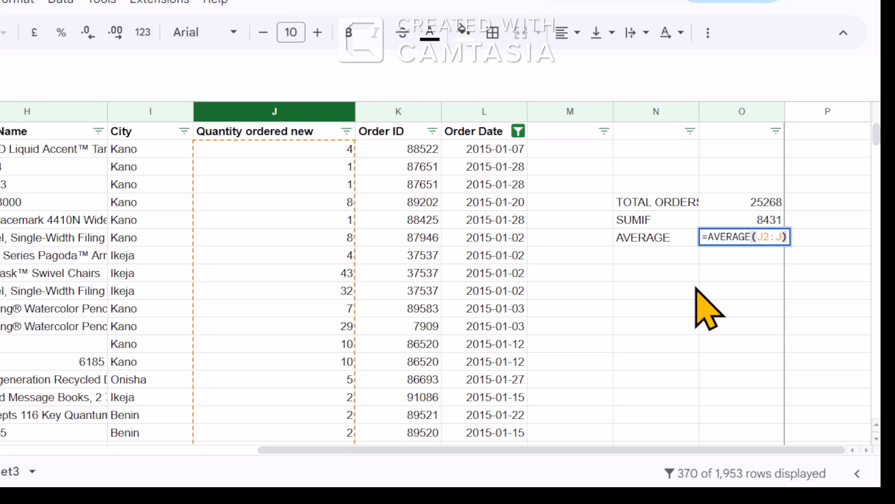
key(Return)
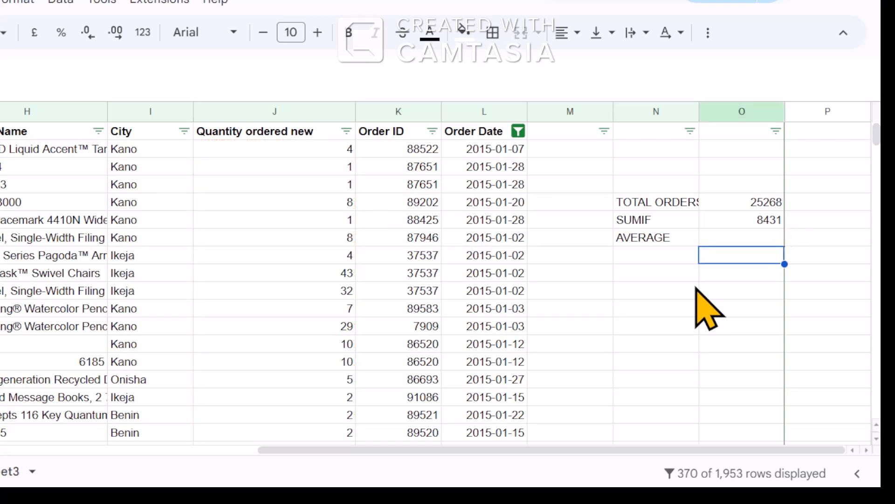
Apply the Number format with two decimal places to the average result in column O.
click(743, 240)
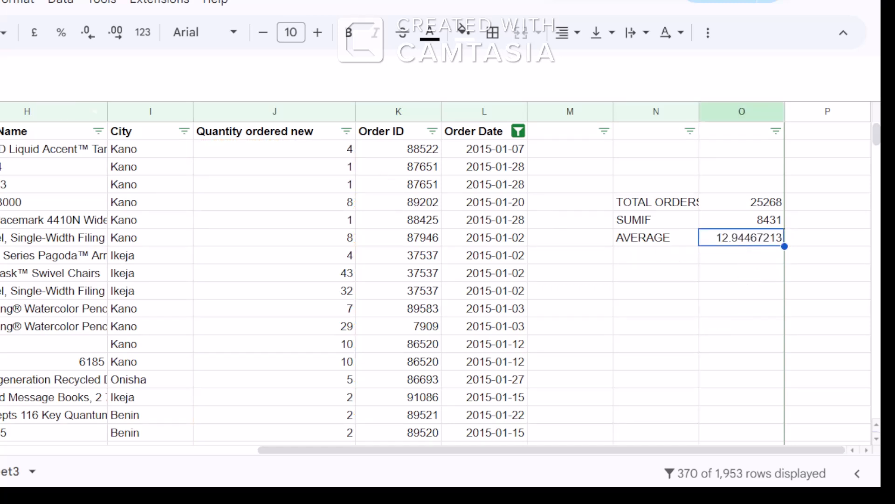
click(117, 39)
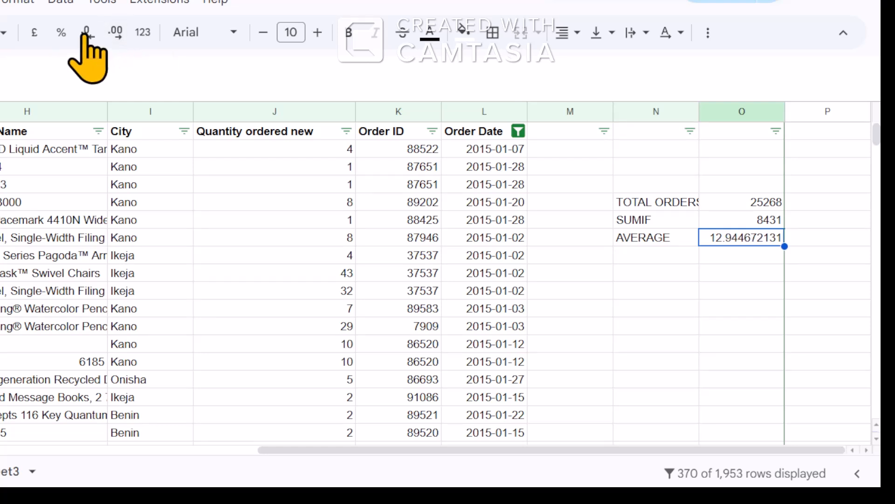
click(146, 37)
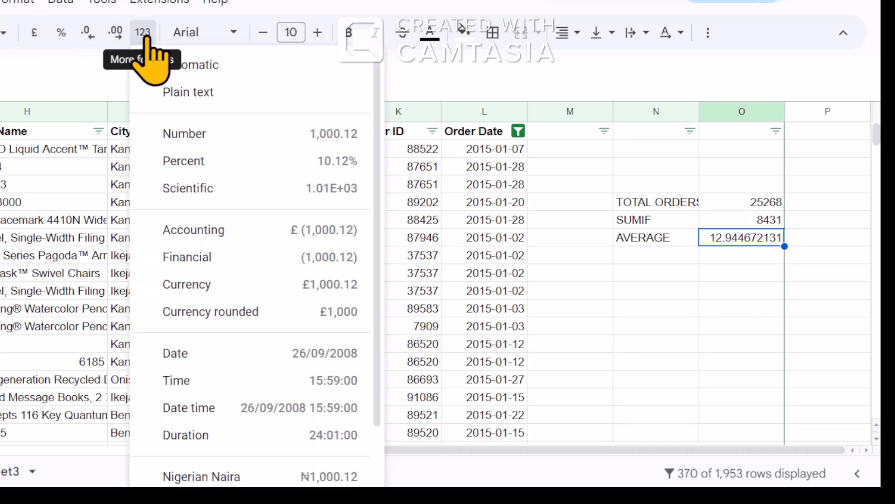
click(208, 133)
click(744, 261)
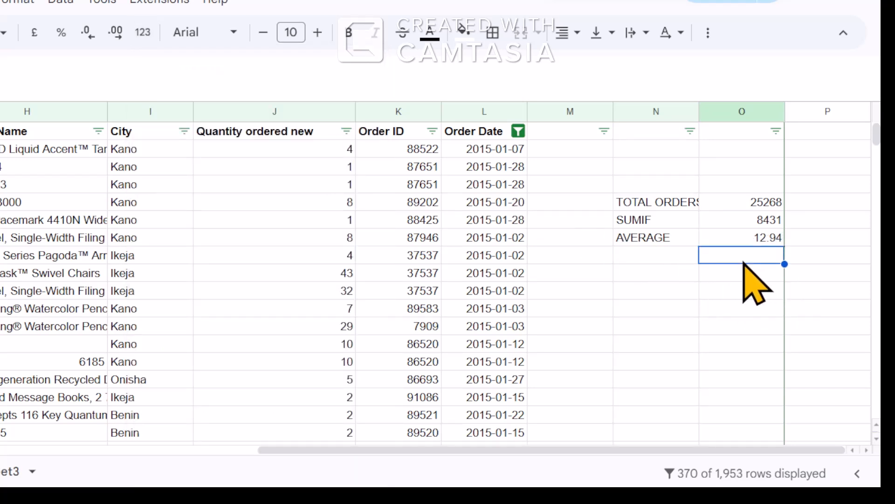
Enter the label COUNT in column N directly below the AVERAGE label.
click(648, 256)
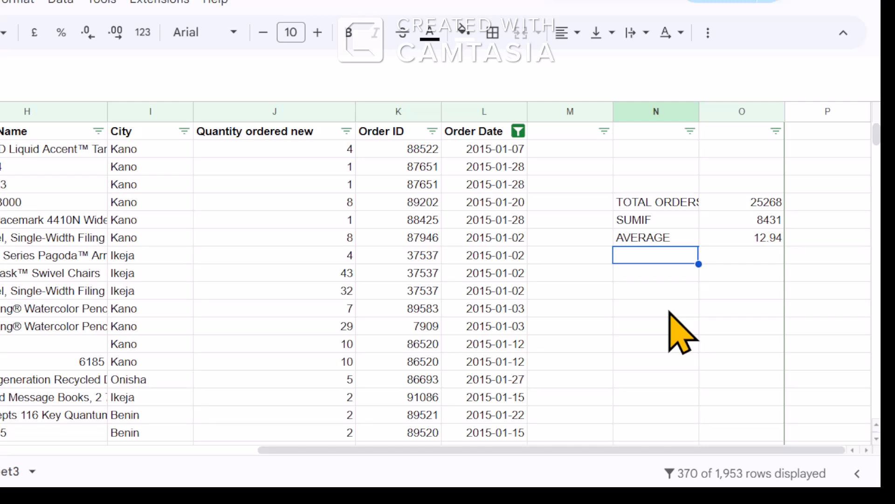
text(count)
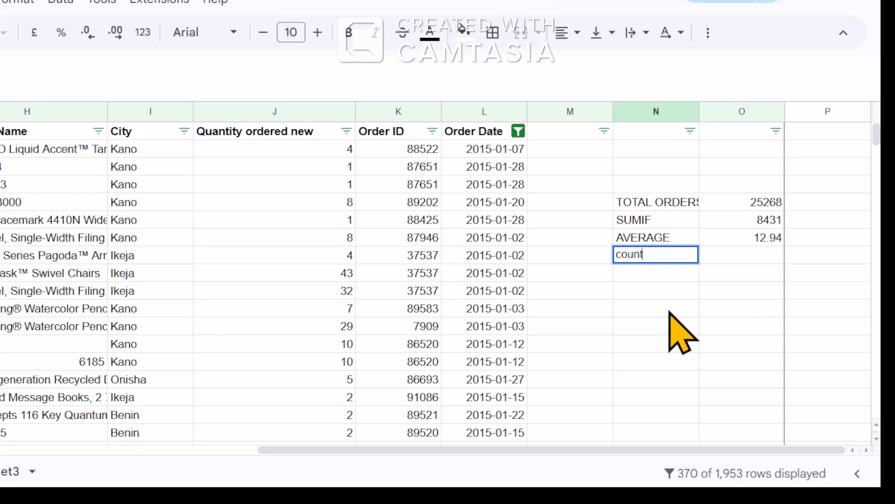
key(BackSpace)
key(BackSpace)
key(BackSpace)
key(BackSpace)
key(BackSpace)
text(COUNT)
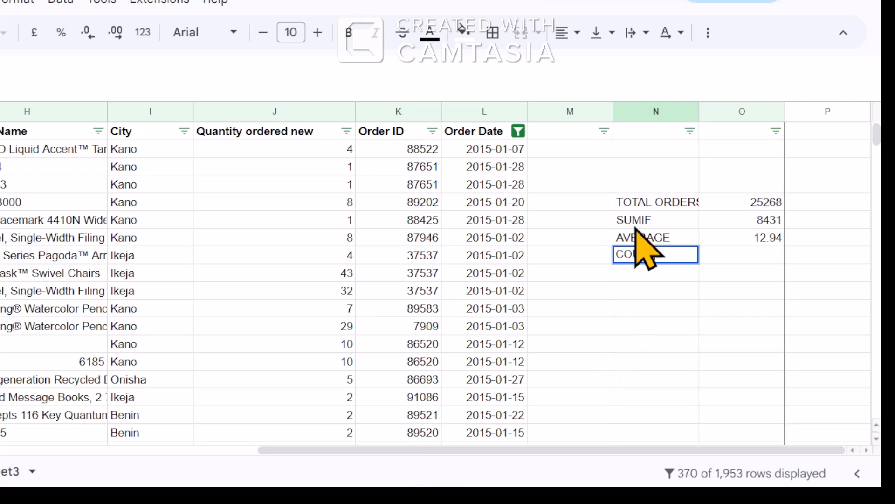
Try to enter a COUNT formula for the Quantity ordered new column beside the COUNT label.
click(745, 262)
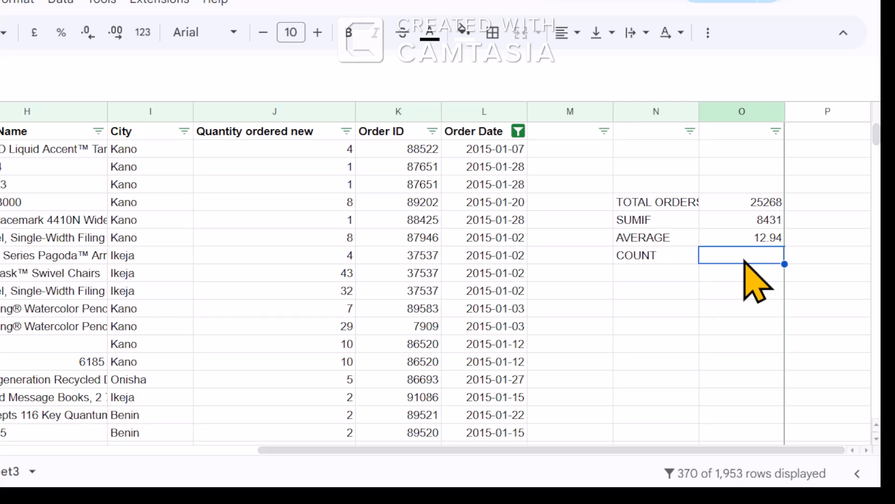
text(=)
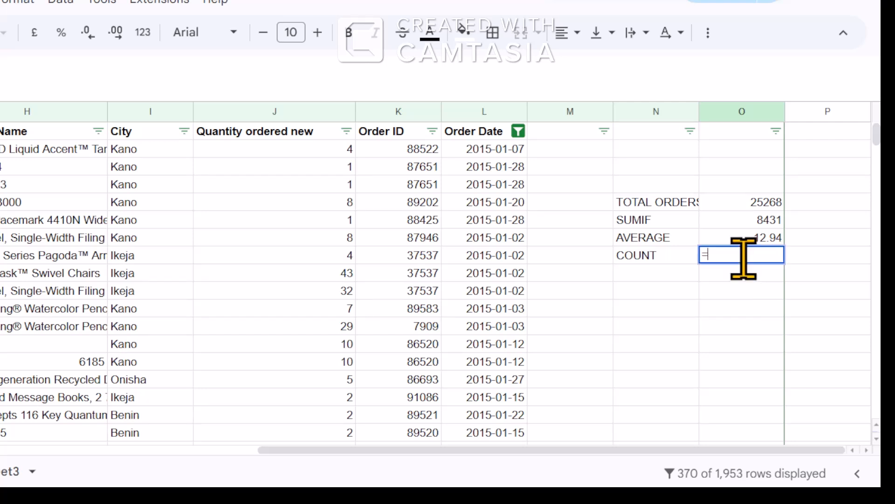
text(S)
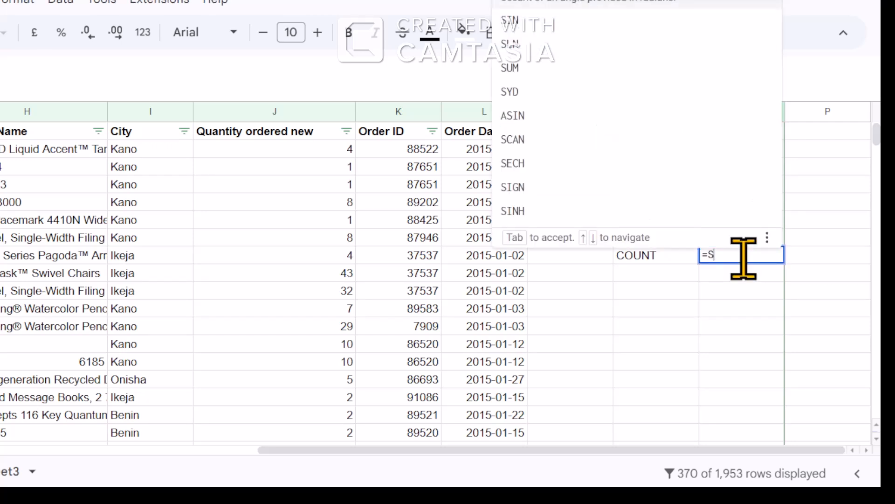
key(BackSpace)
text(COUNT)
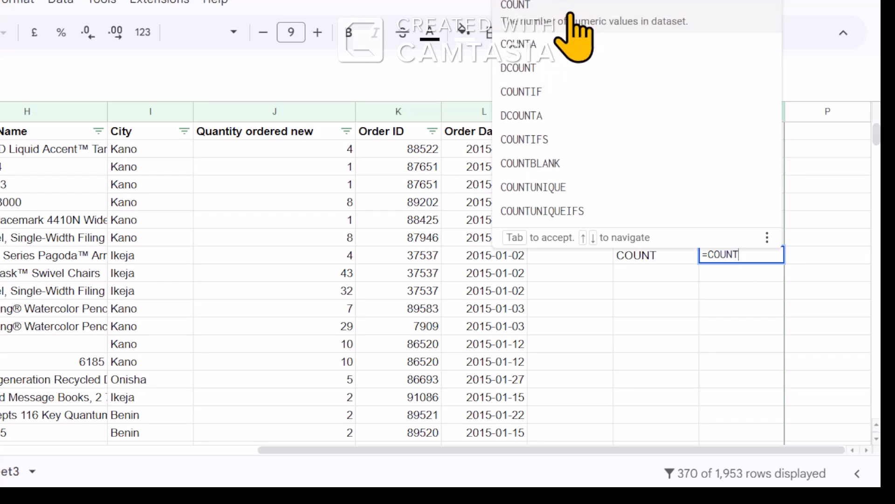
text(()
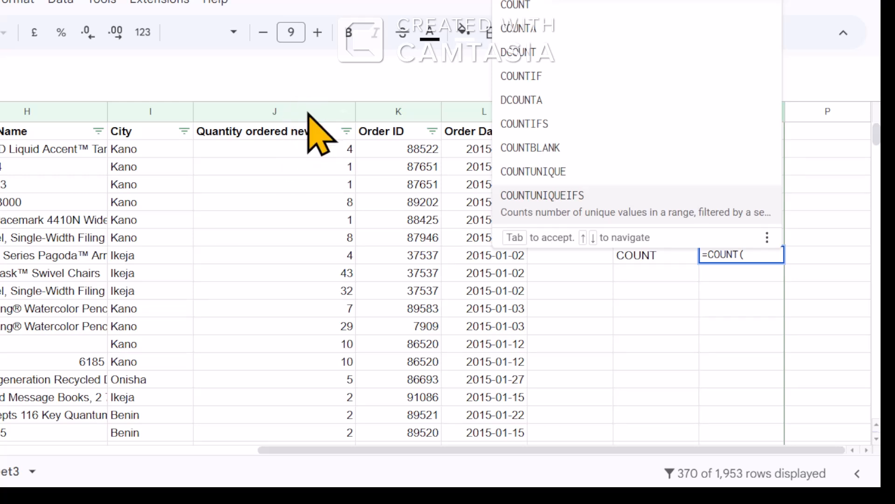
click(305, 109)
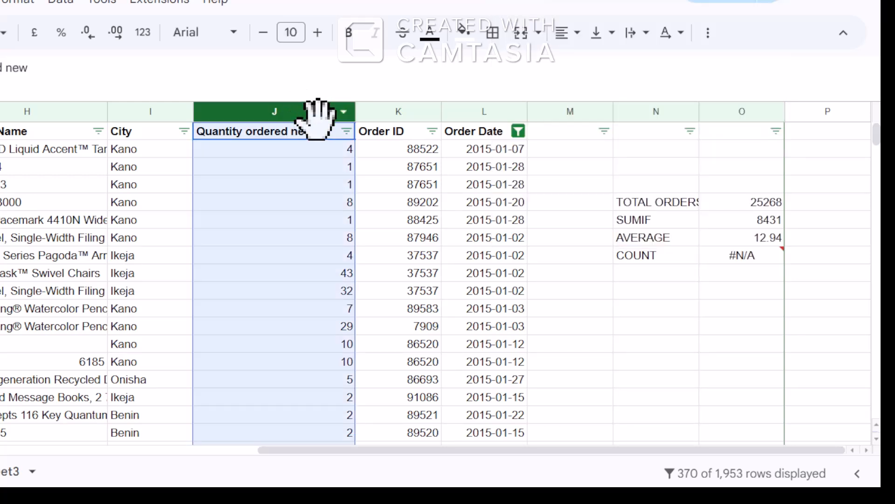
Complete the formula beside the COUNT label as =COUNT(J2:J) and apply it.
click(749, 260)
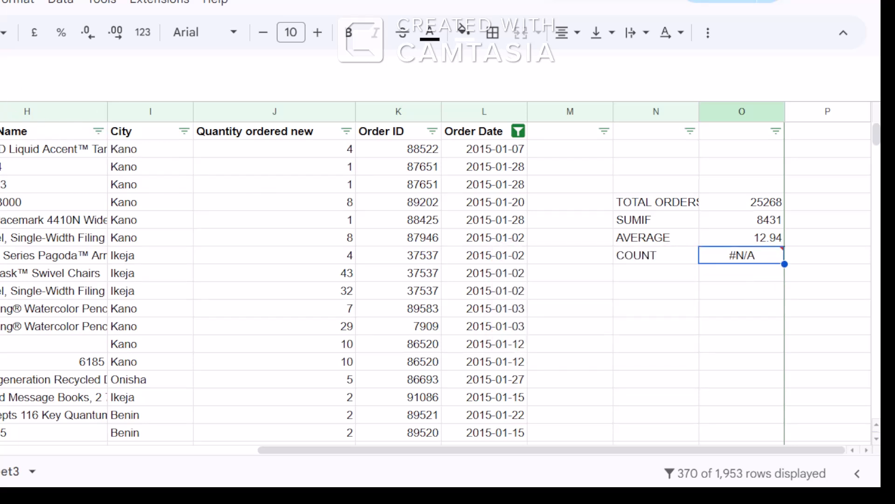
click(1, 81)
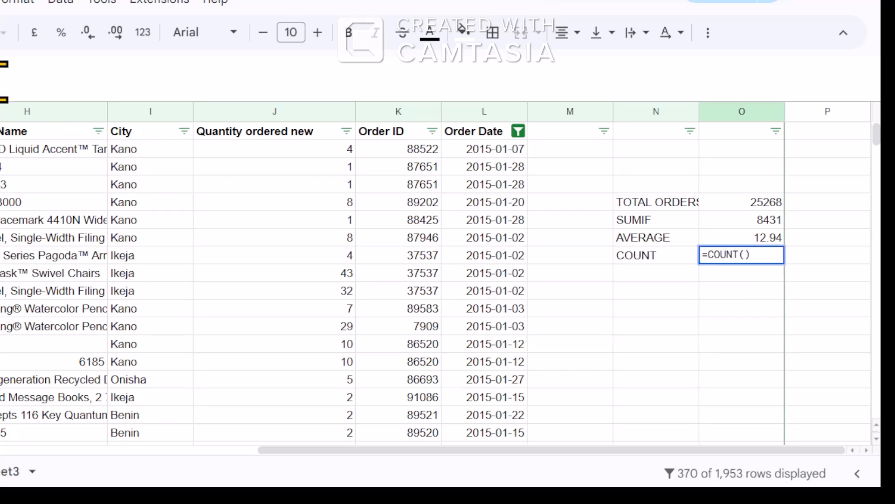
key(BackSpace)
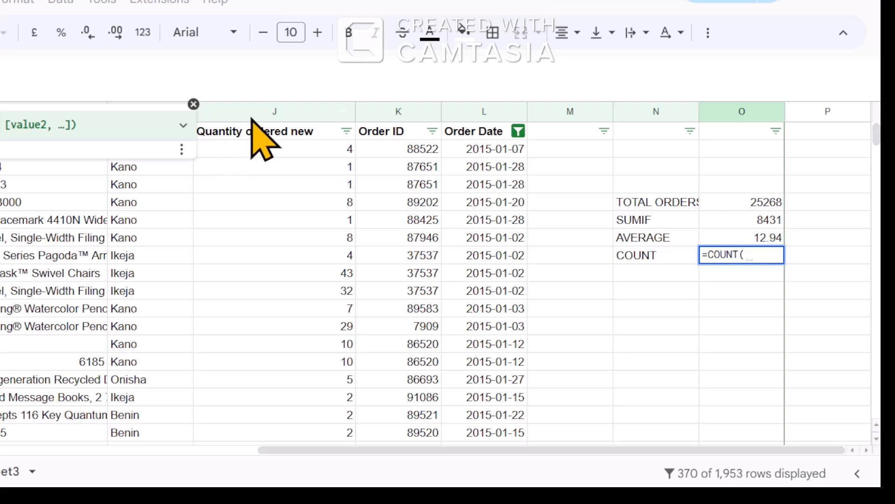
click(252, 114)
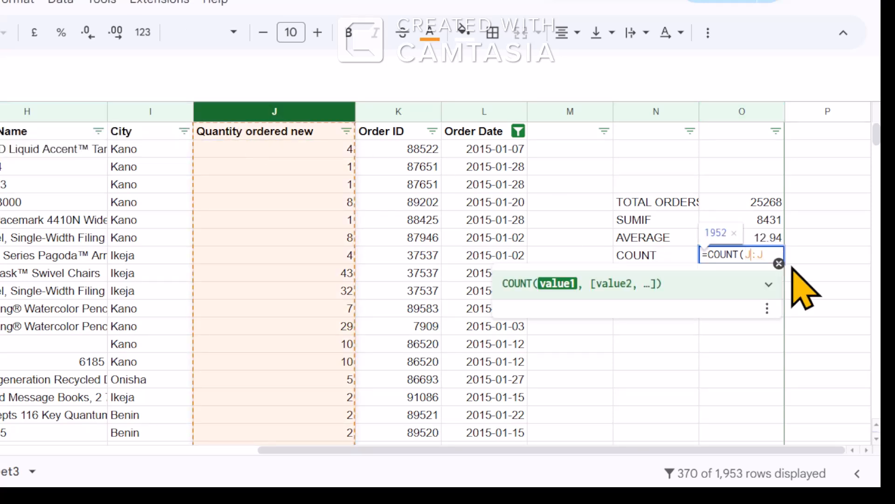
text(2)
click(774, 254)
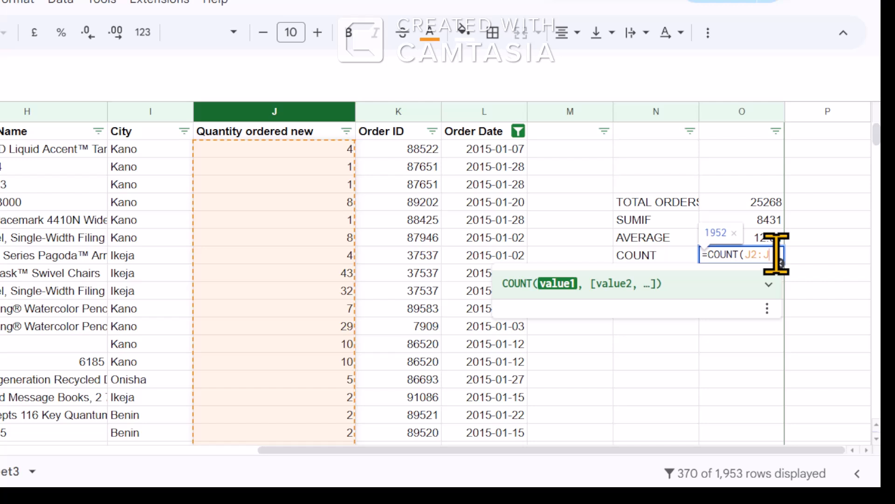
text())
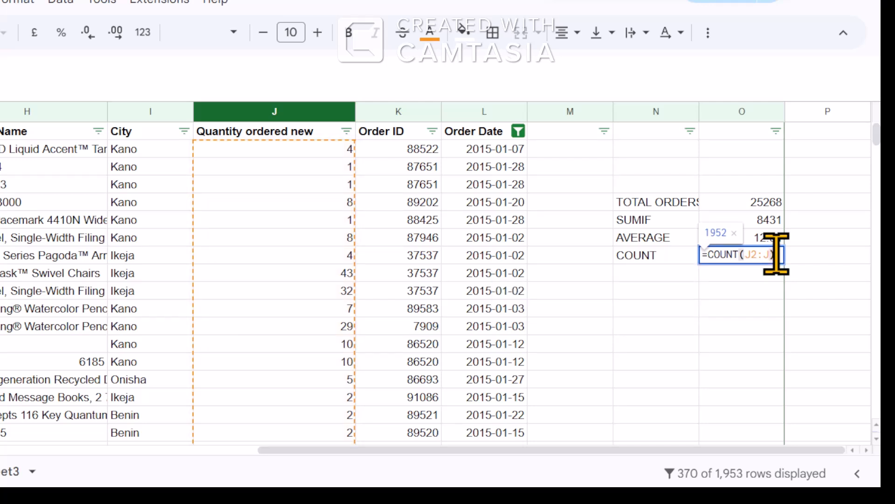
key(Return)
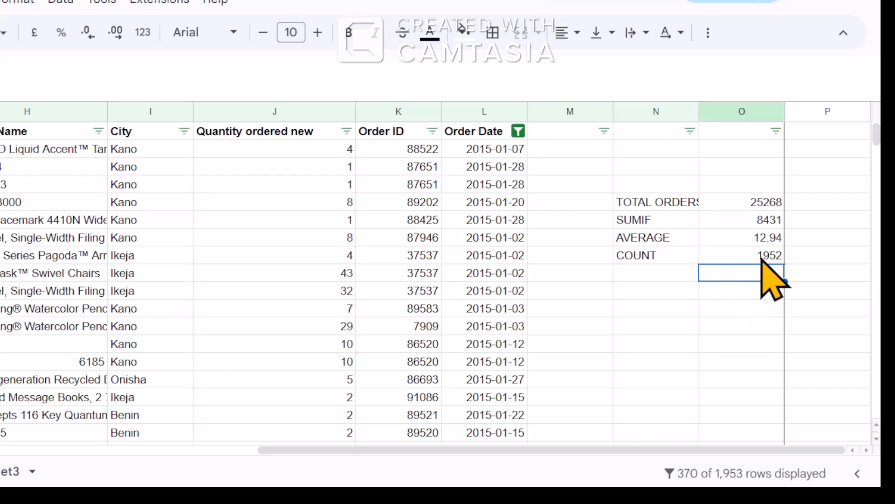
click(763, 260)
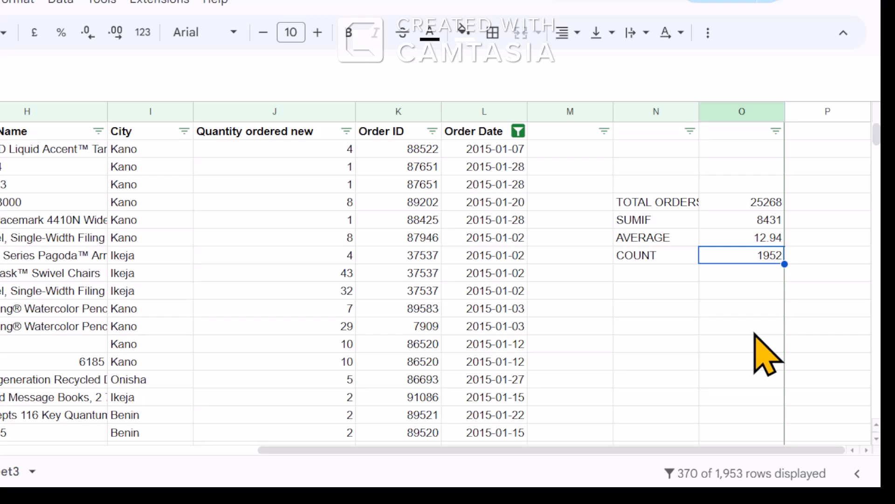
click(759, 203)
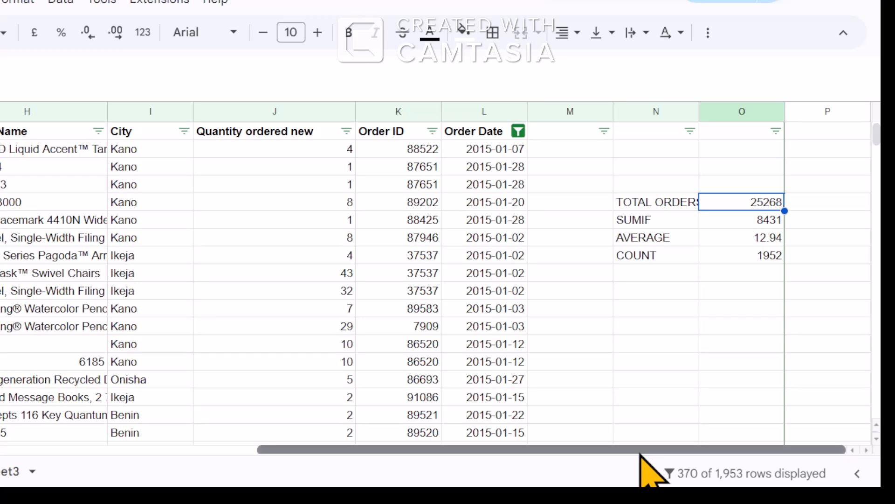
drag(641, 454, 639, 373)
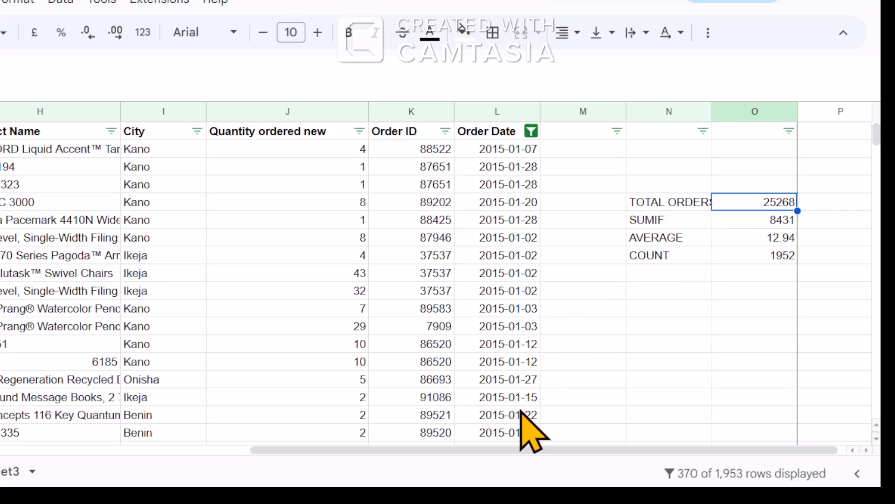
drag(496, 453, 61, 489)
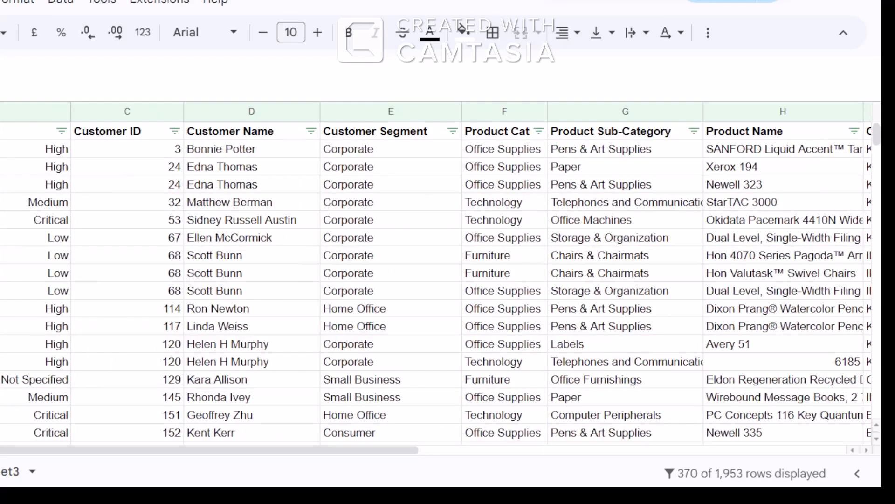
drag(147, 447, 598, 446)
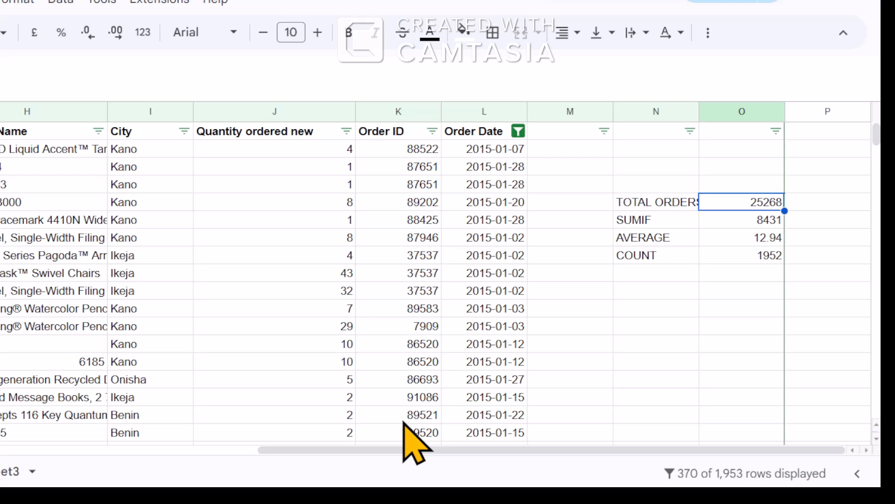
Enter the labels MAXIMUM and MINIMUM in column N, one below the other, directly under the COUNT label.
click(640, 276)
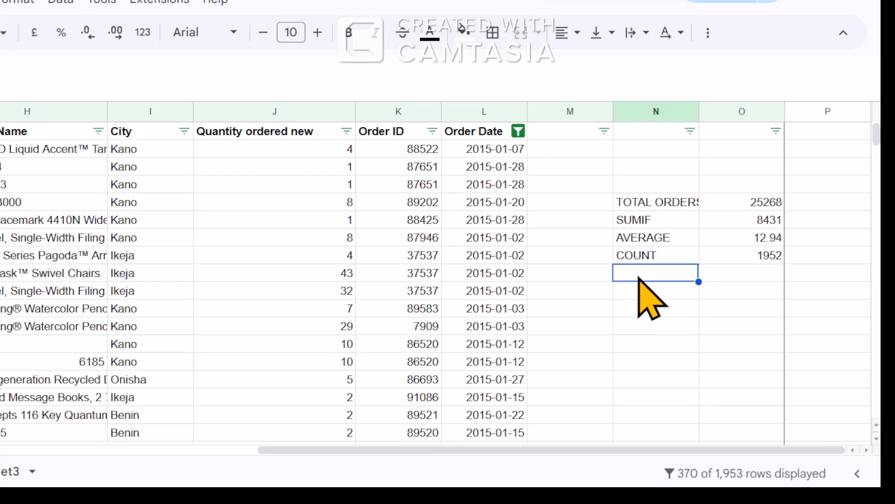
text(MAX)
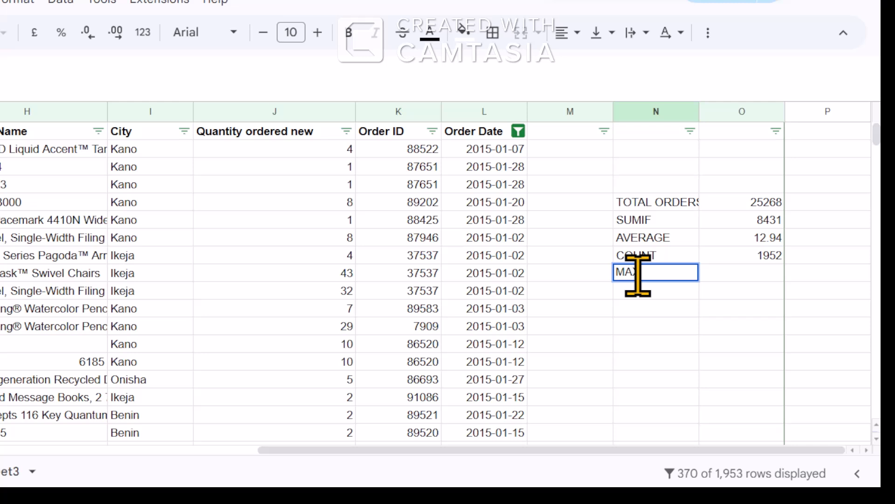
key(Return)
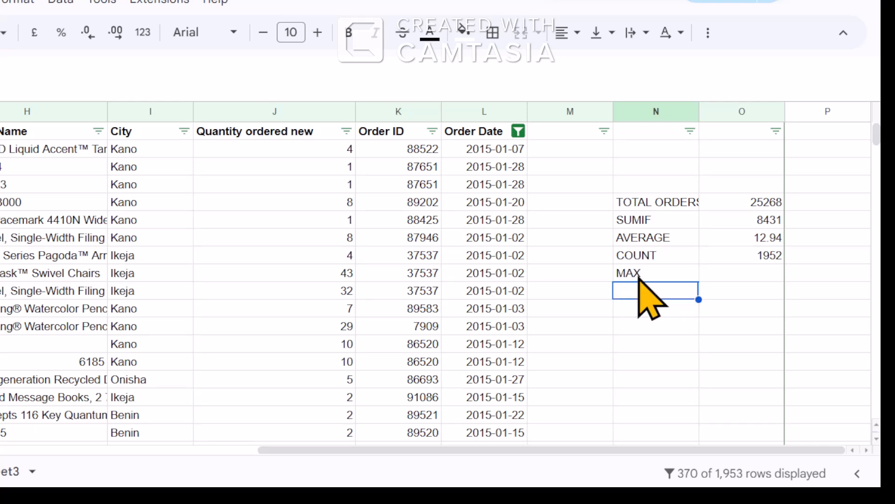
click(638, 277)
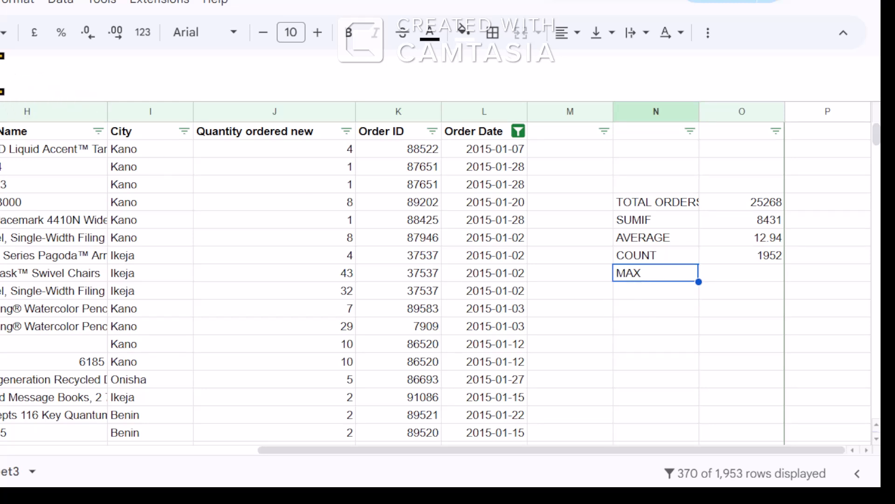
key(F2)
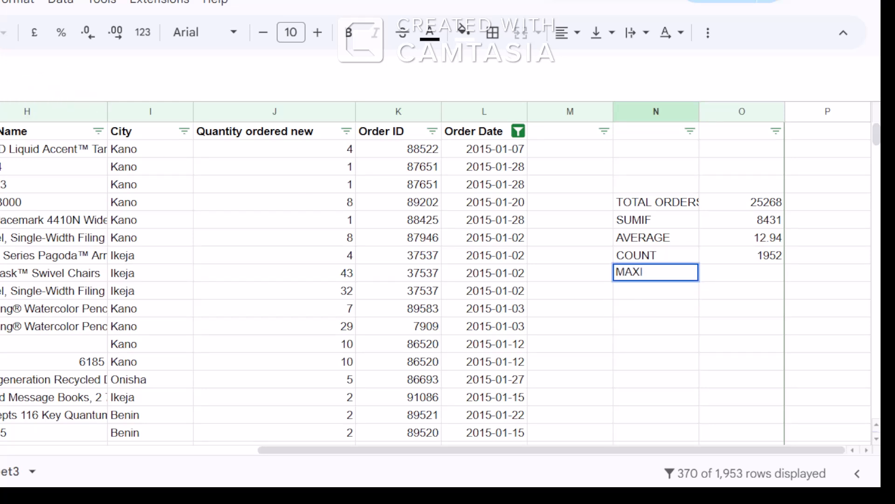
text(IMUM)
key(Return)
text(MI)
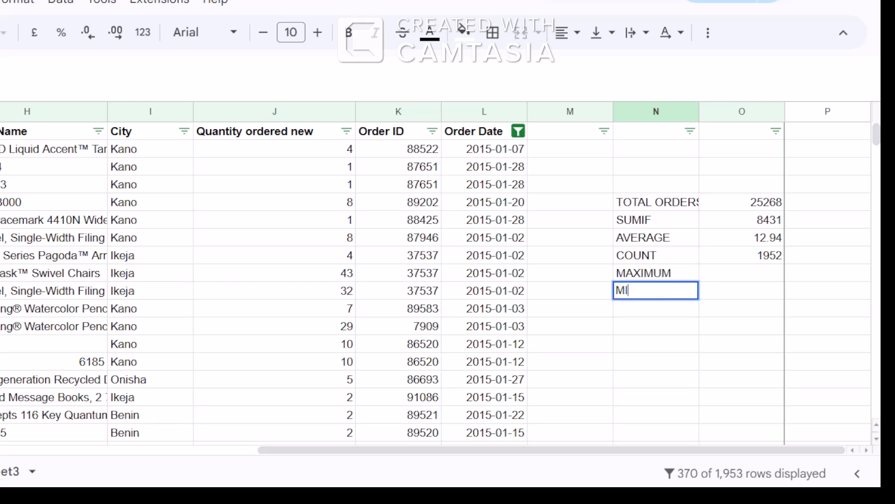
text(NIMUM)
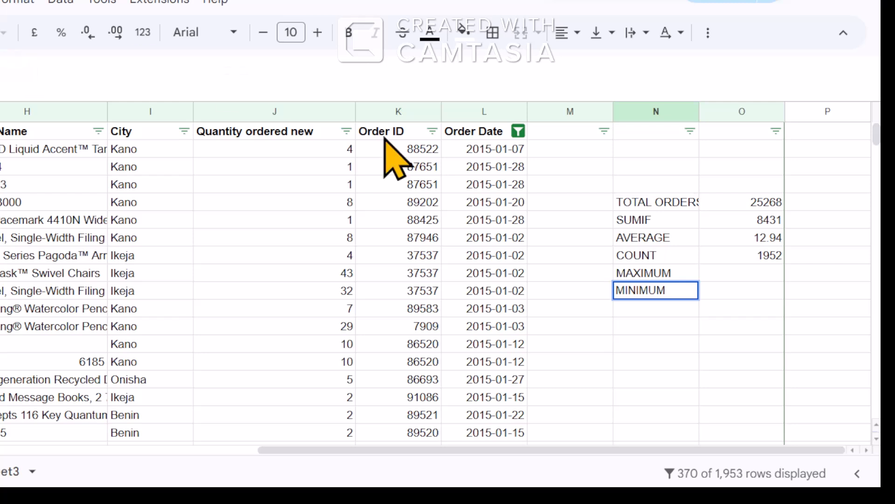
Enter the formula =MAX(J2:J) beside the MAXIMUM label and reject the suggested auto-fill for the cell below.
click(738, 279)
text(=)
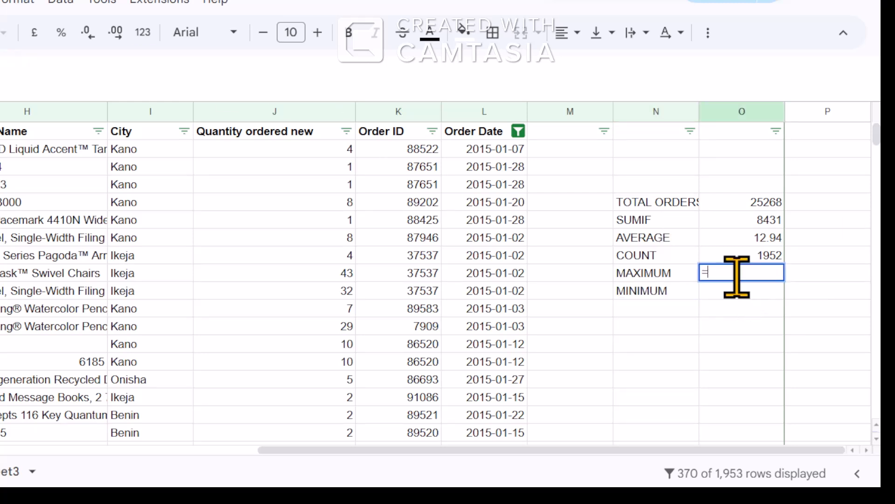
text(MAX)
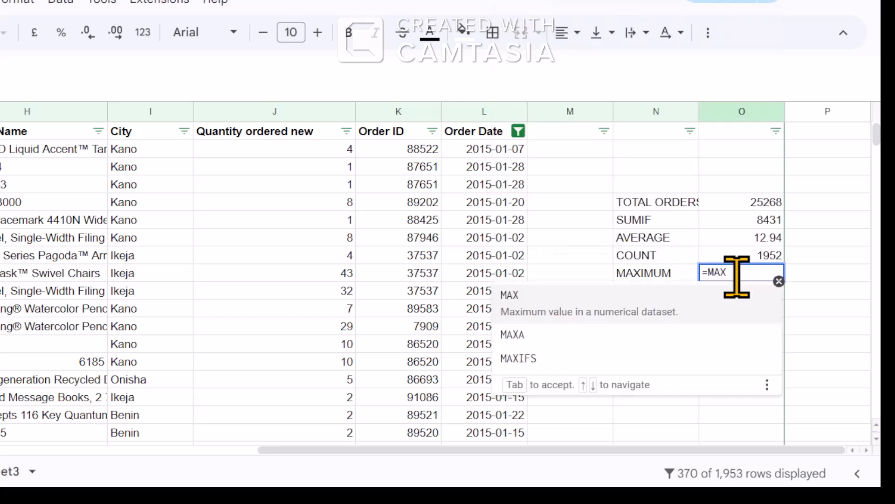
click(606, 304)
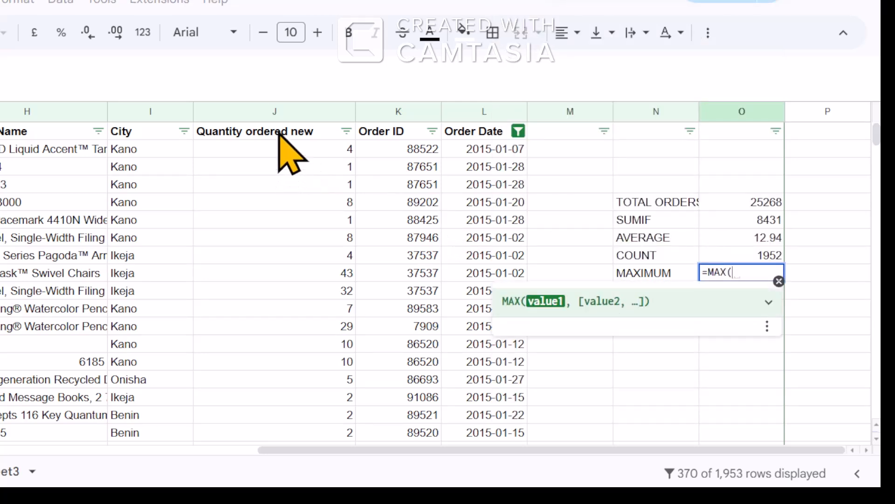
click(305, 112)
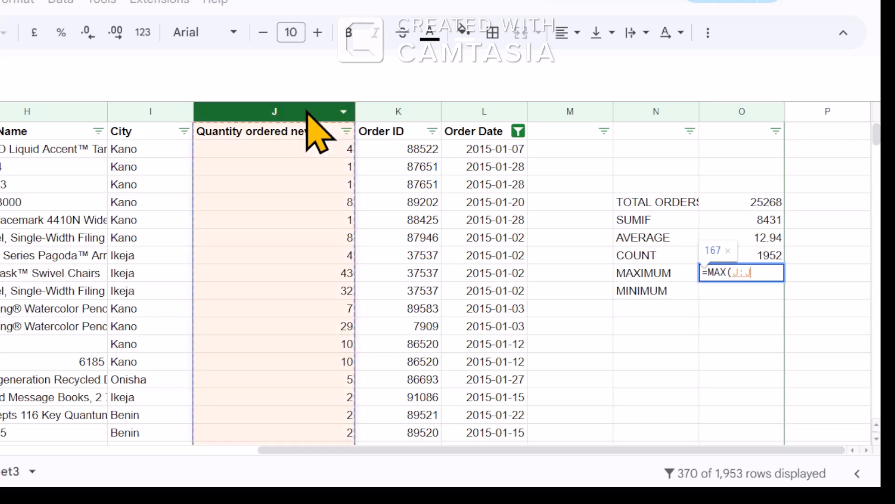
click(743, 276)
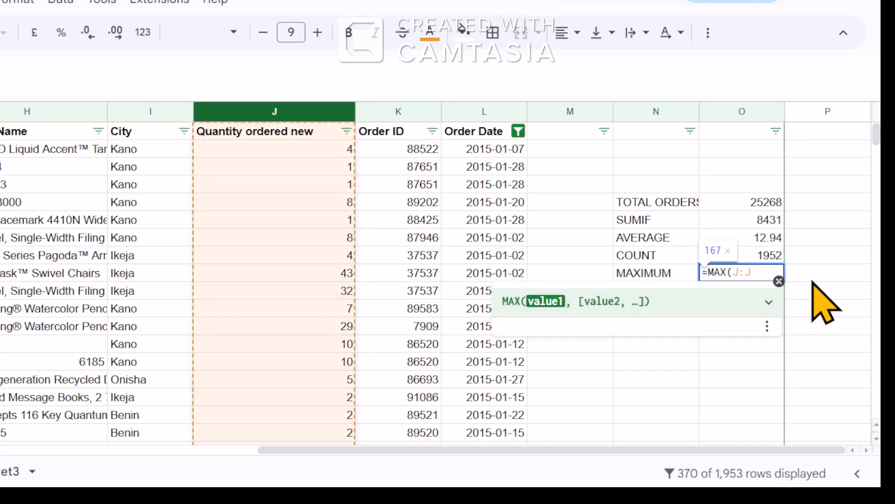
text(2:J)
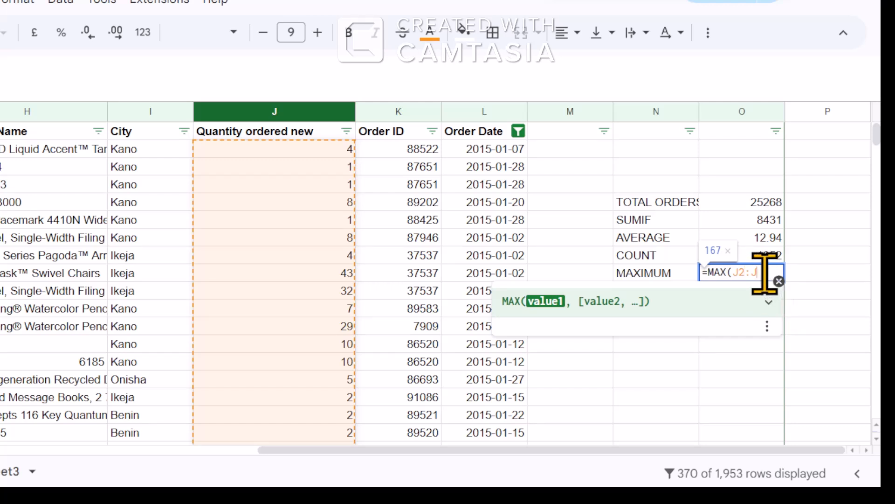
text())
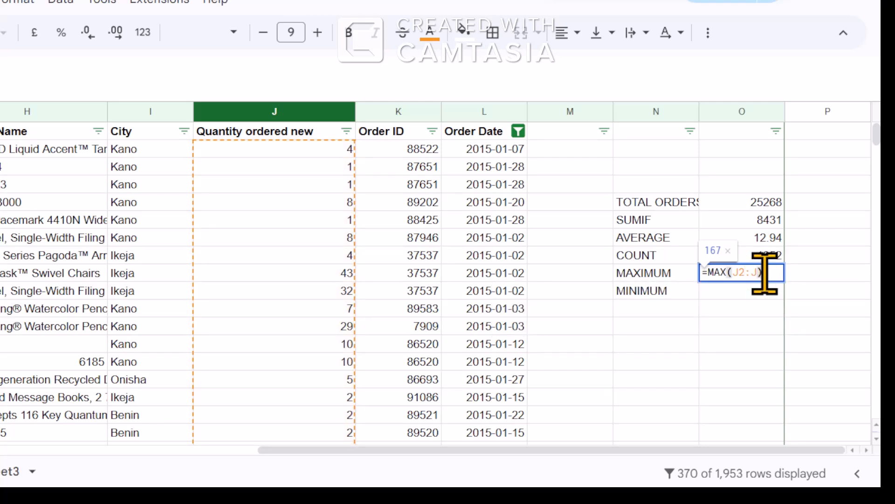
key(Return)
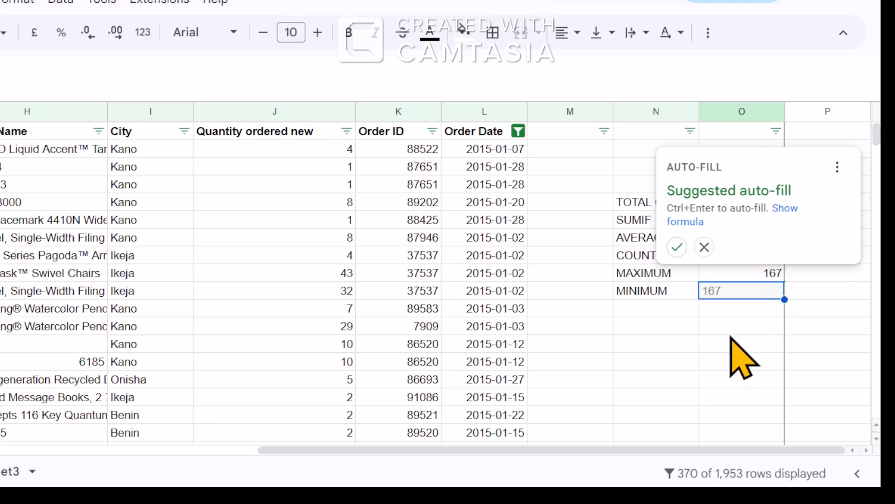
key(Escape)
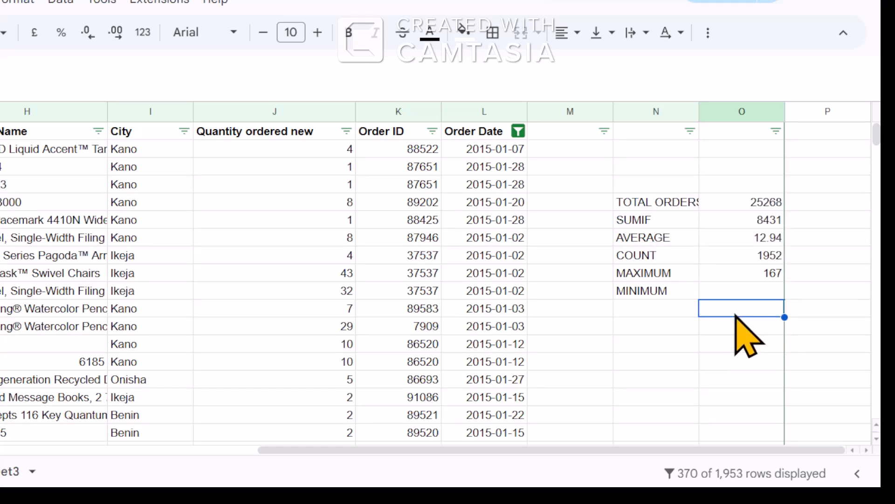
click(752, 276)
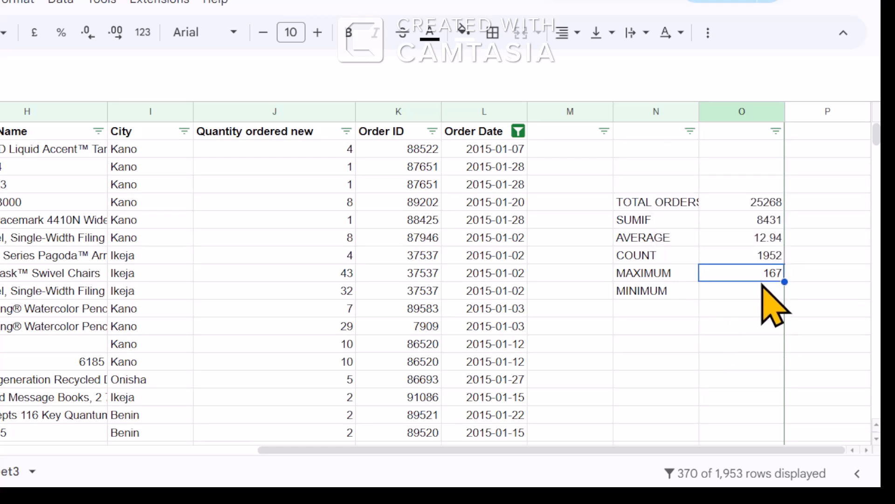
Enter the formula =MIN(J2:J) beside the MINIMUM label to get the smallest value in the Quantity ordered new column.
click(763, 291)
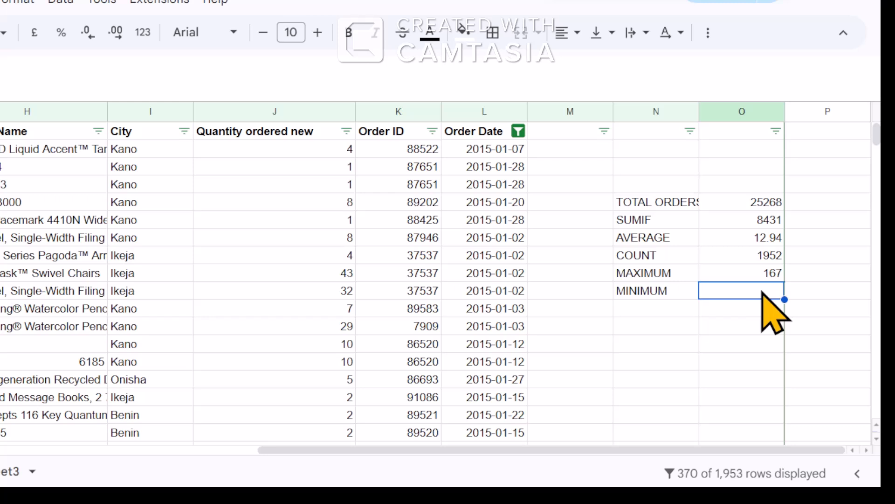
text(=)
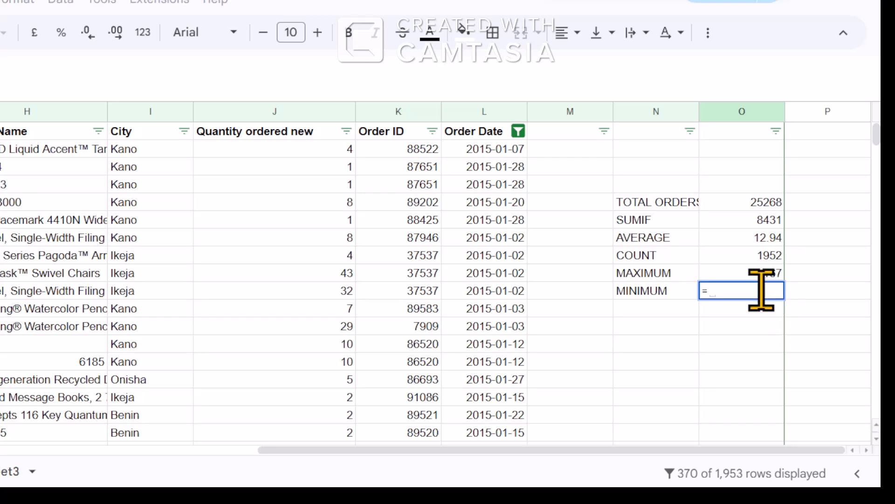
text(MAI)
key(BackSpace)
key(BackSpace)
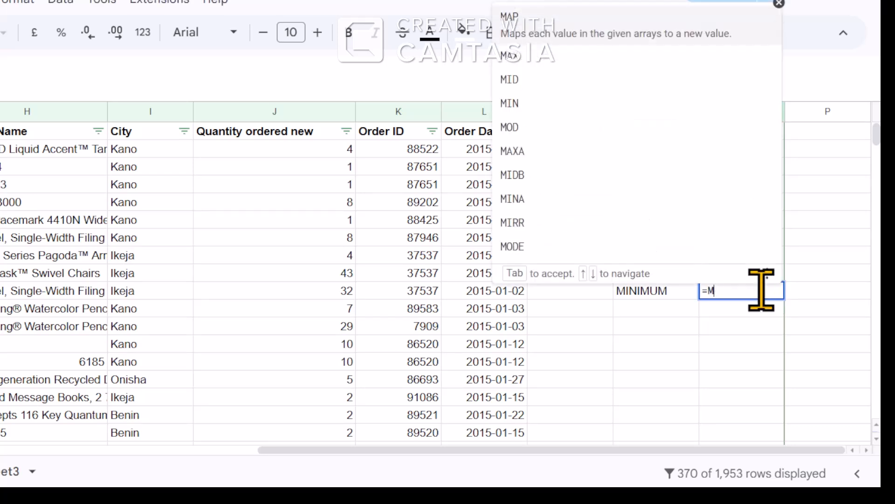
text(IN)
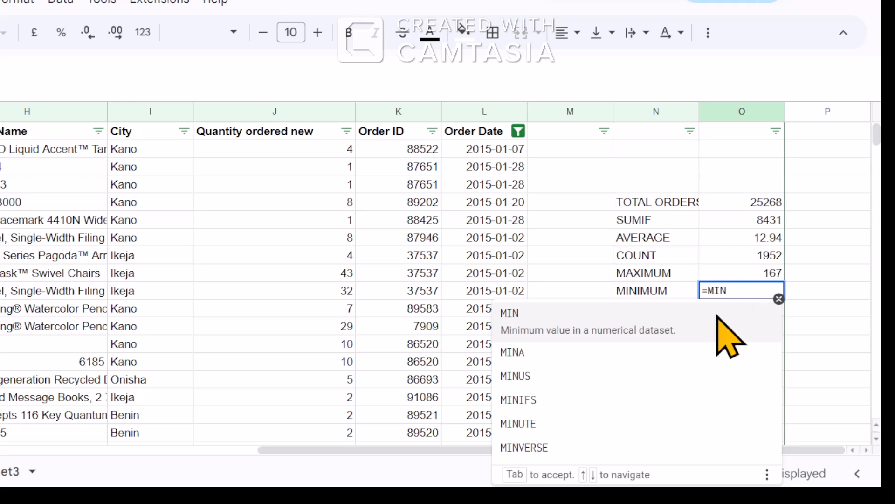
click(571, 321)
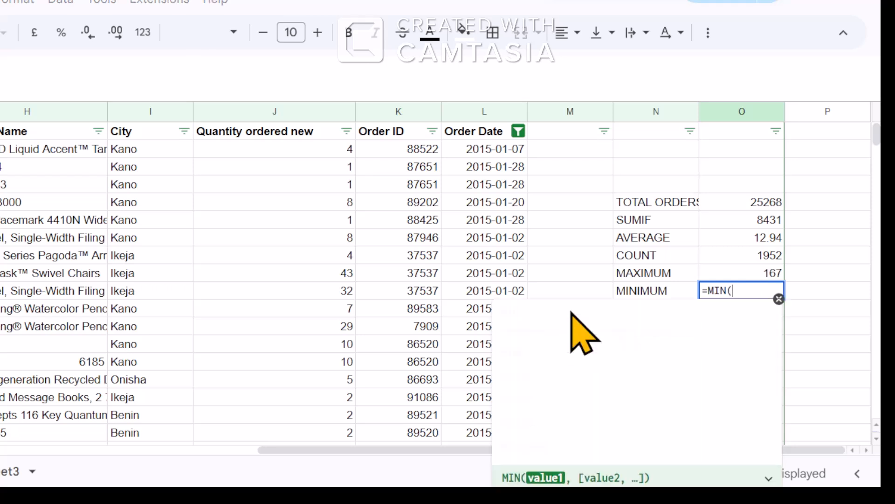
click(326, 113)
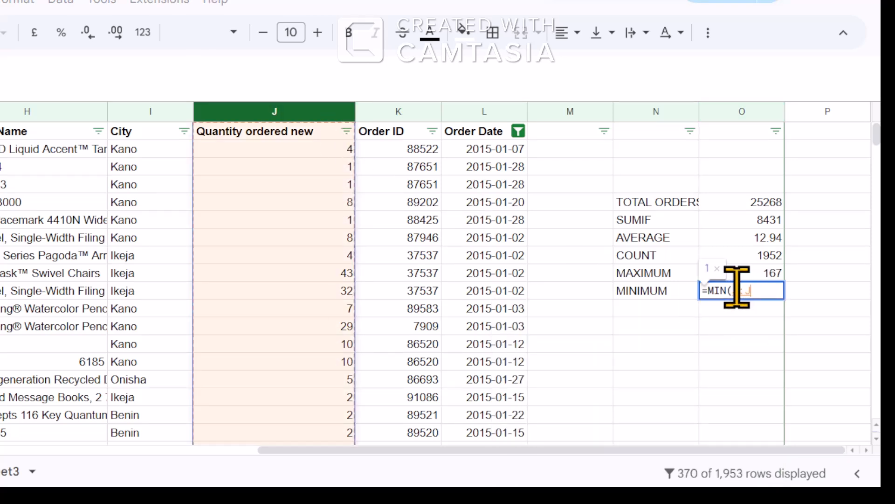
key(Left)
key(Left)
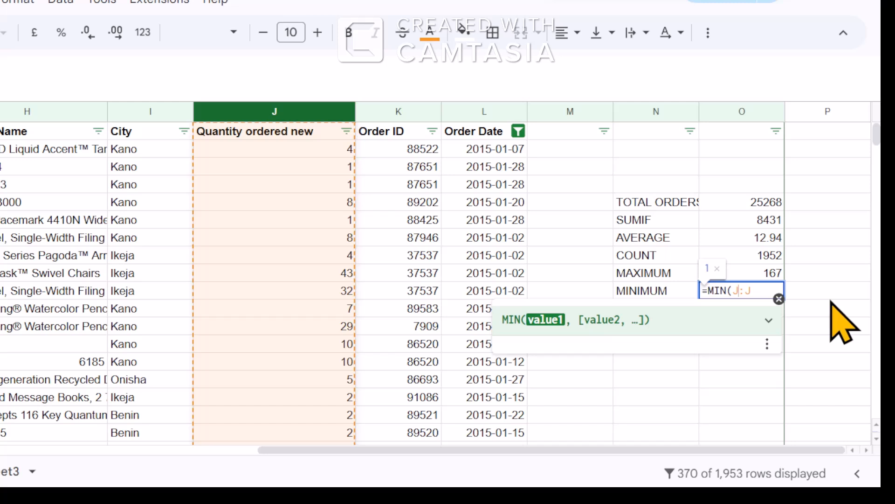
text(2)
click(766, 289)
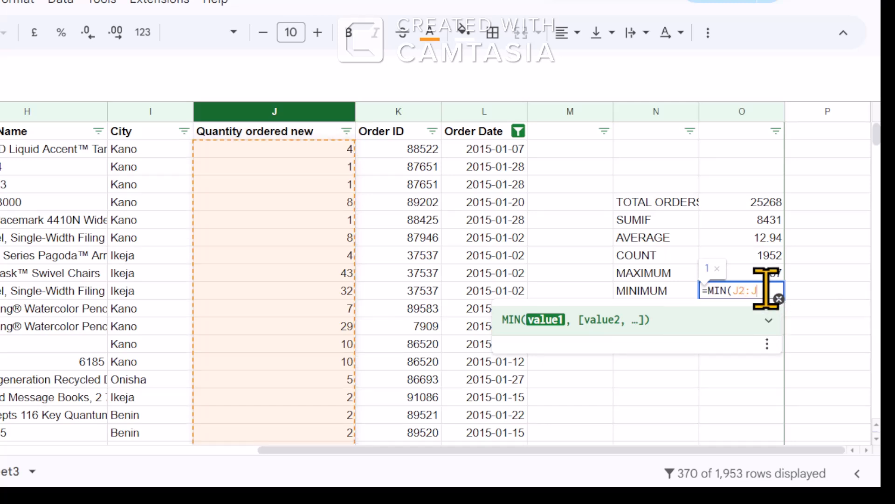
text())
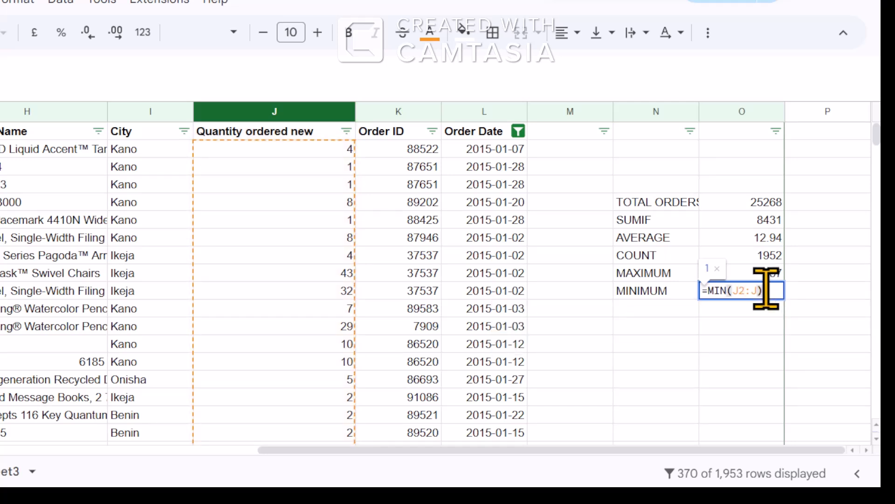
key(Return)
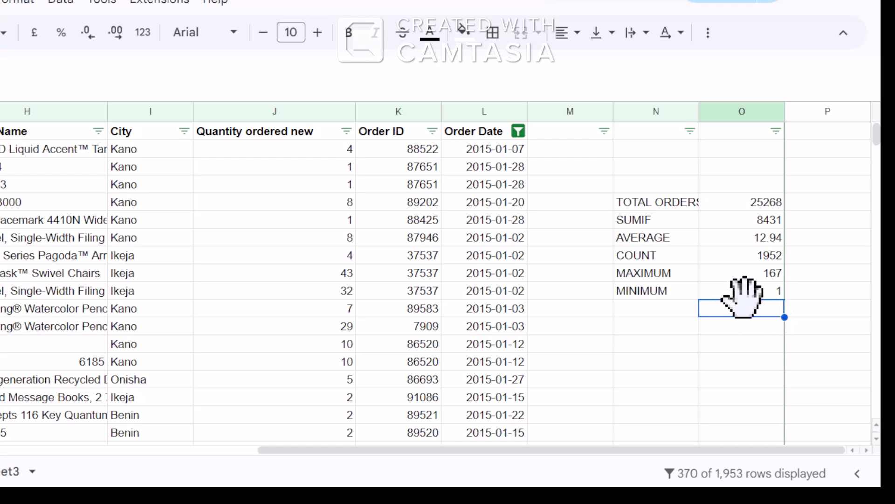
click(762, 290)
click(335, 167)
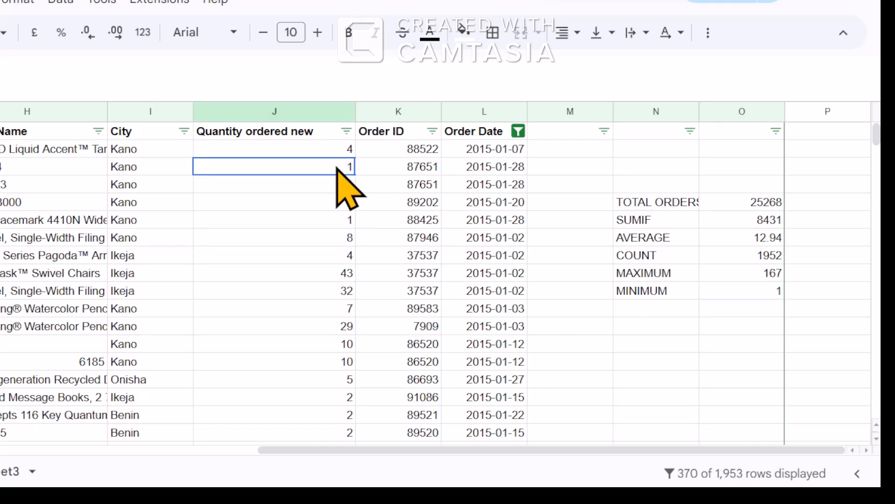
click(742, 290)
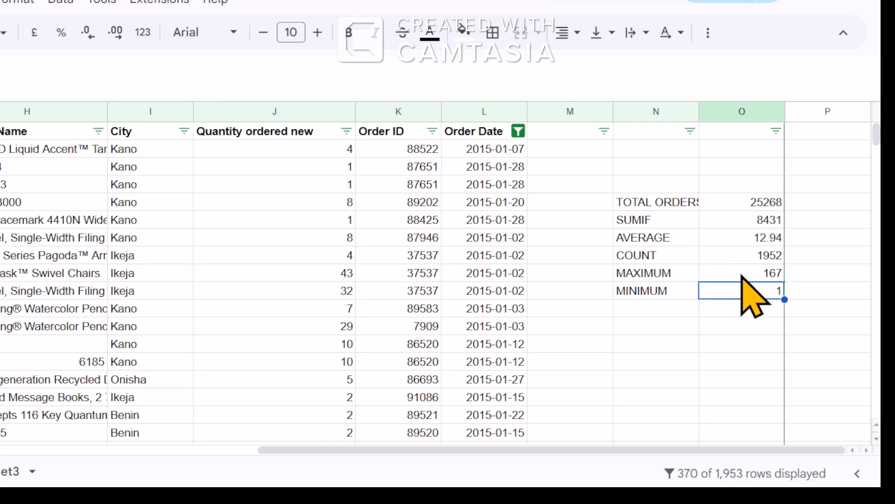
key(Up)
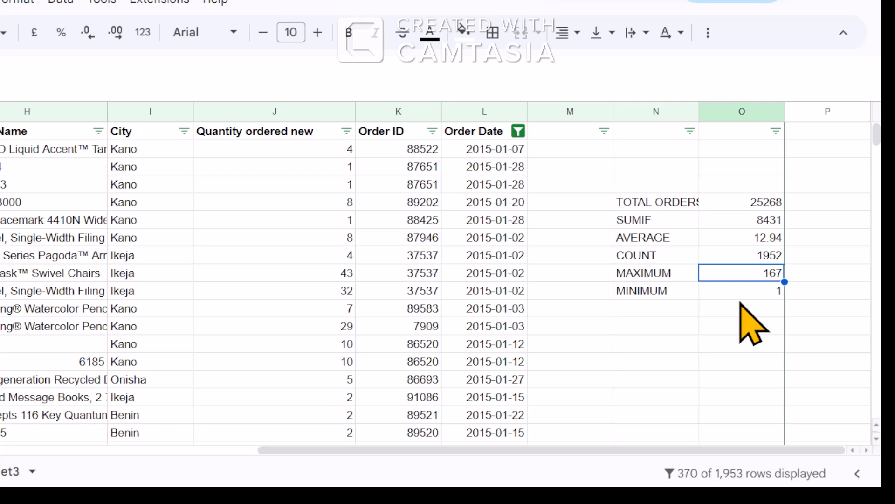
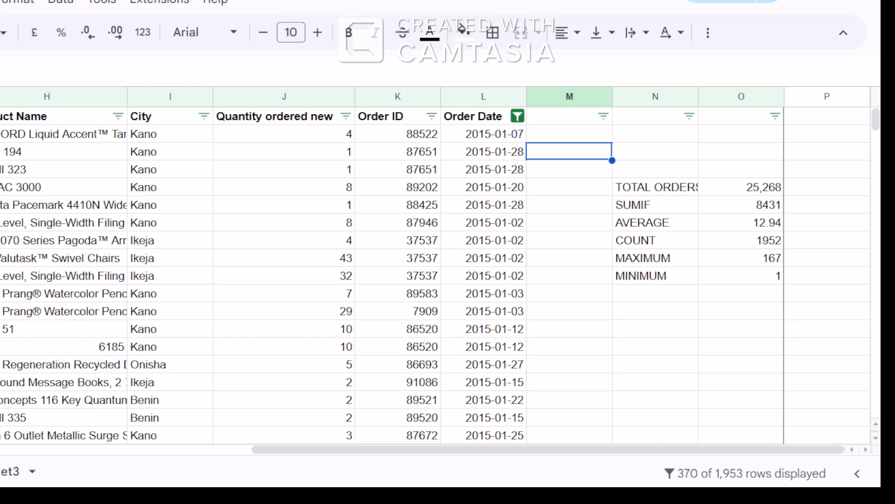
click(562, 96)
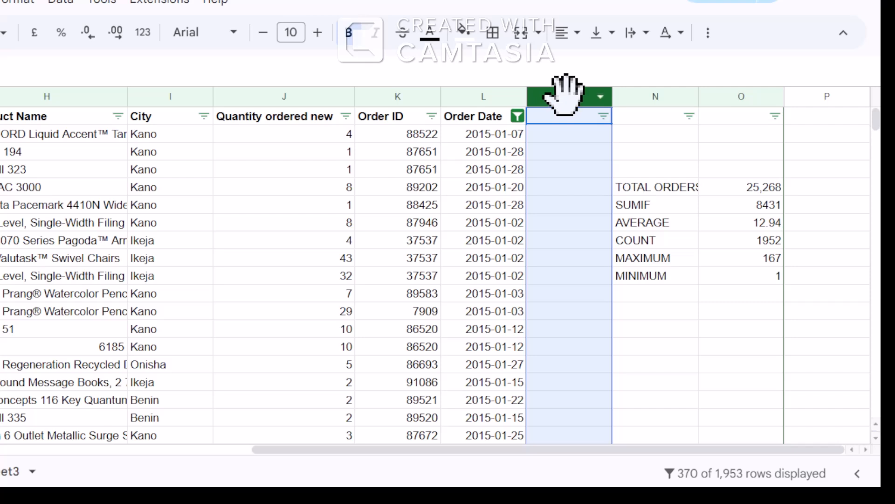
mouse_move(566, 91)
mouse_down()
mouse_move(612, 99)
mouse_move(574, 94)
mouse_up()
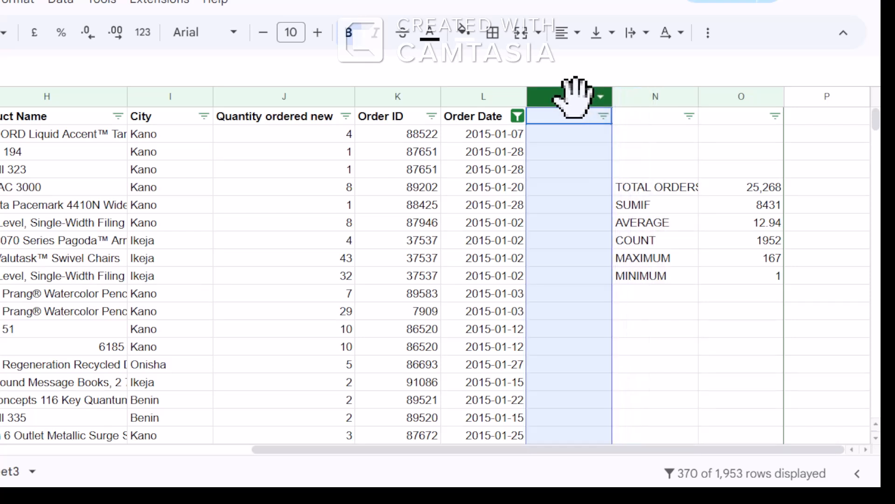
shift+click(633, 96)
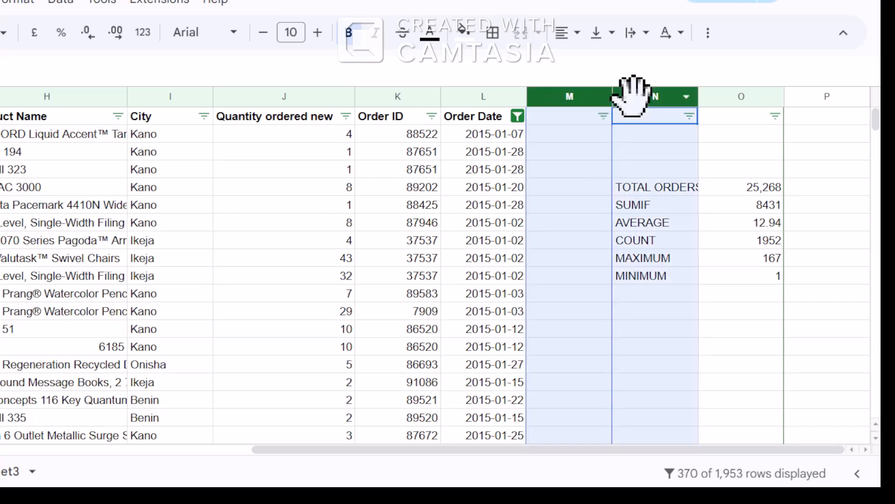
right_click(643, 142)
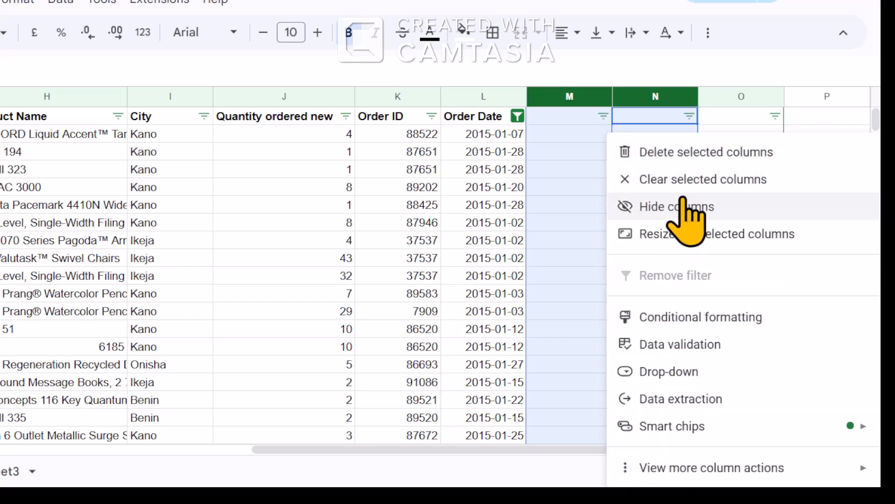
click(583, 151)
Insert two blank columns to the left of column M, between Order Date and the summary figures.
click(575, 98)
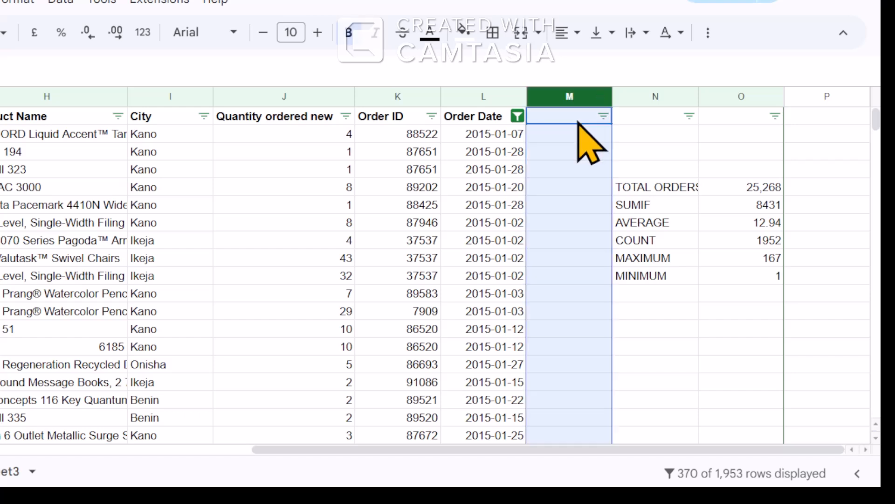
right_click(573, 167)
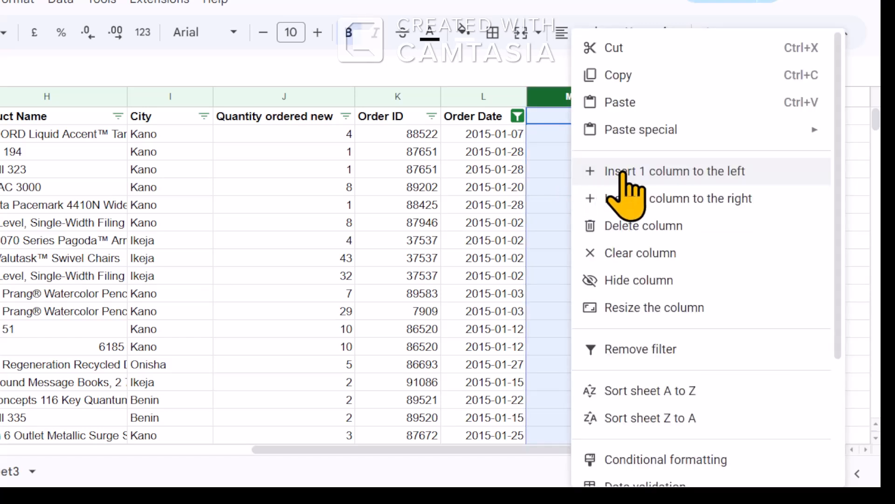
click(630, 184)
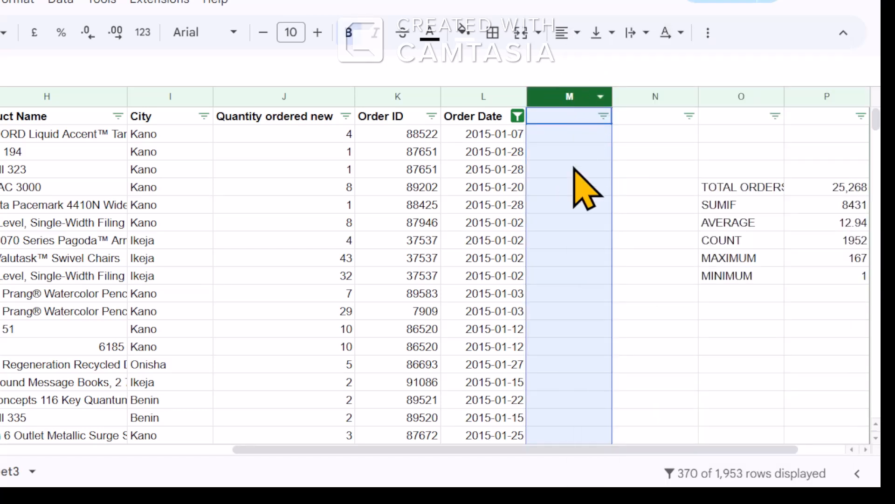
right_click(574, 189)
click(629, 173)
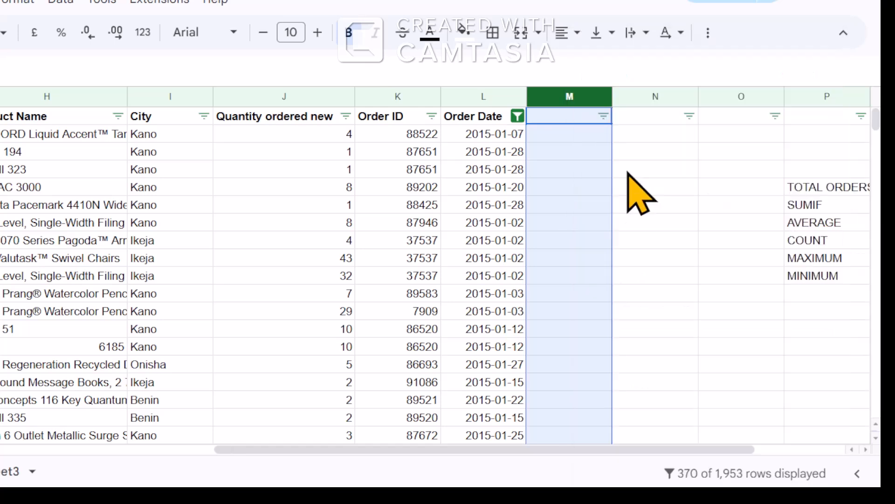
click(565, 96)
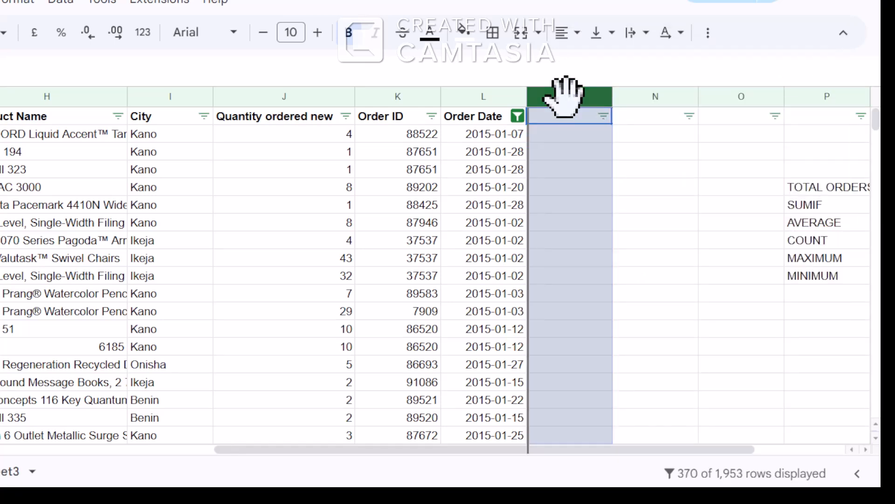
click(552, 151)
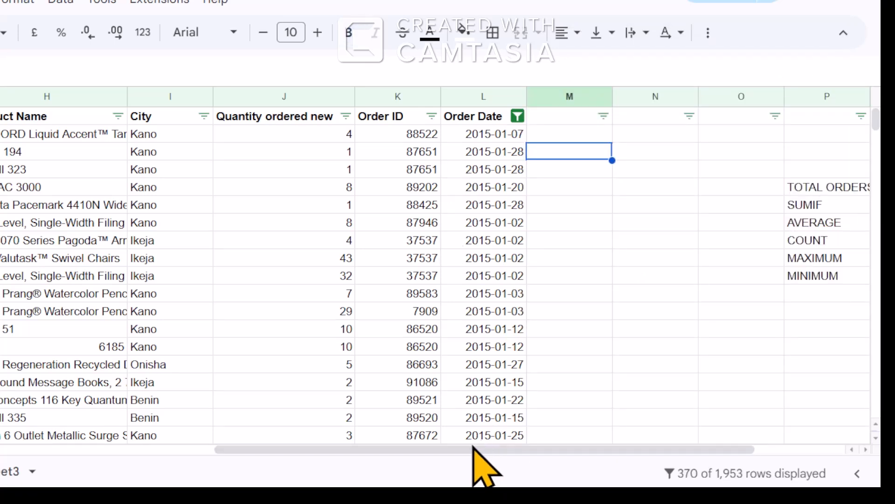
Begin an IFS formula in cell M2, in the empty column beside Order Date.
drag(474, 449, 116, 449)
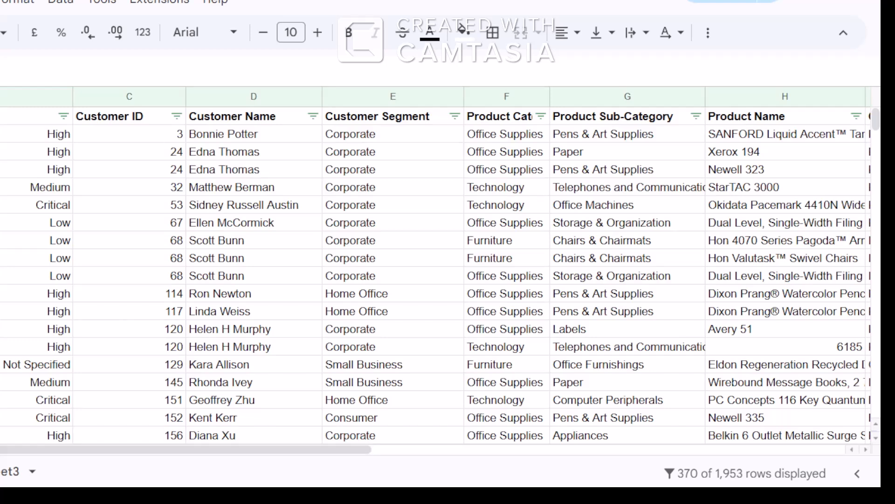
drag(25, 450, 474, 190)
click(438, 133)
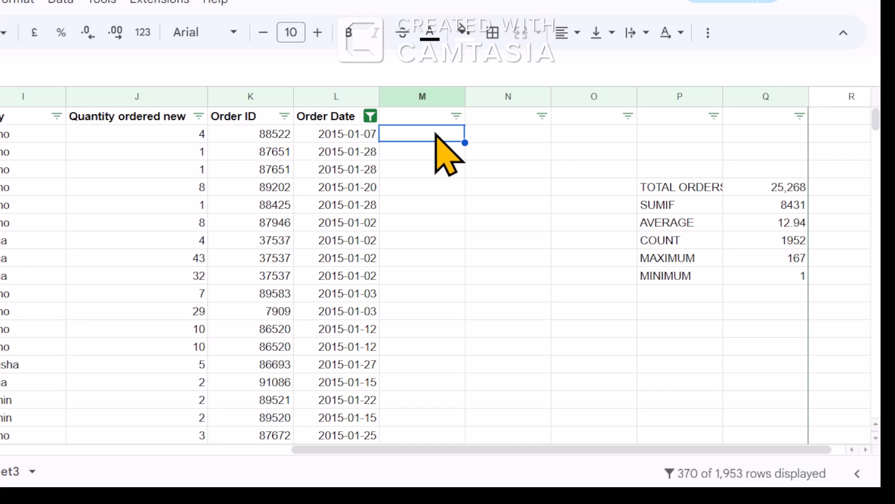
text(=)
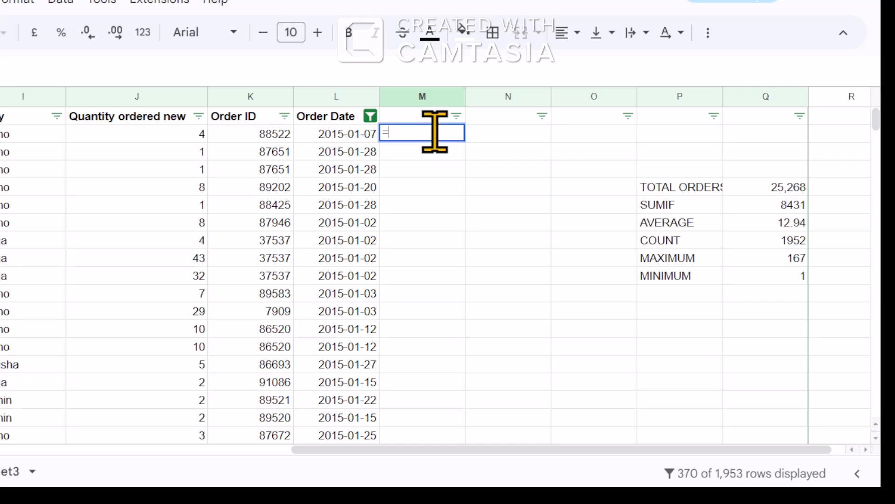
text(if)
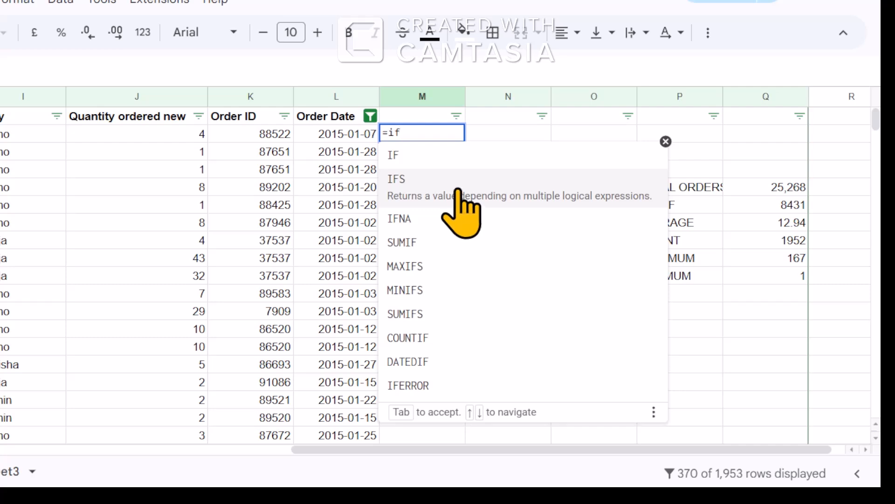
click(461, 197)
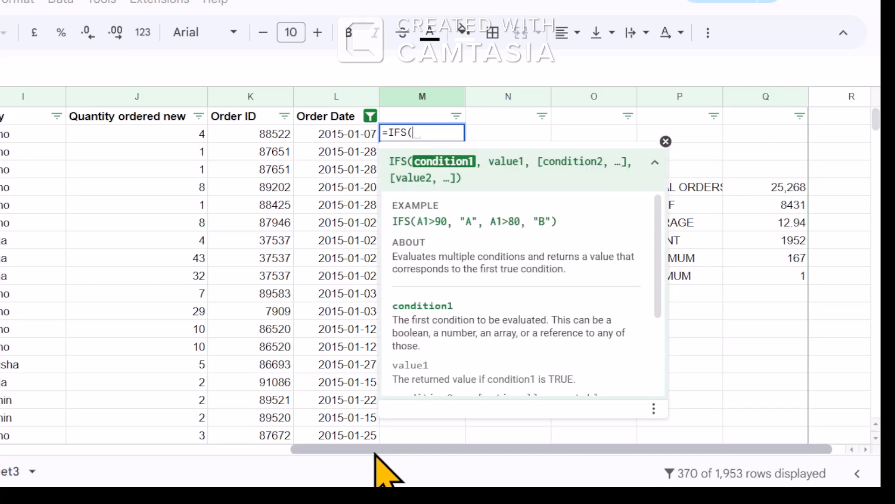
Add the first IFS condition F:F="Office Supplies" on the product category column, with 1000 as its returned value.
drag(373, 449, 198, 442)
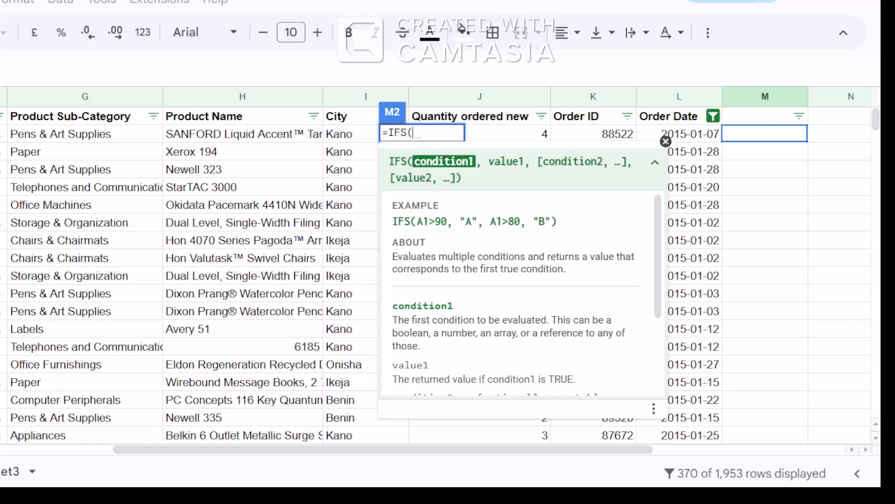
click(2, 97)
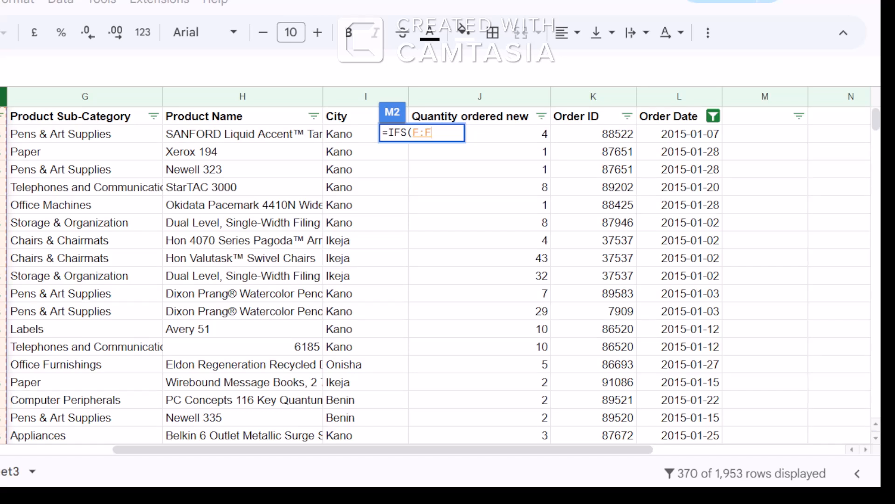
text(=)
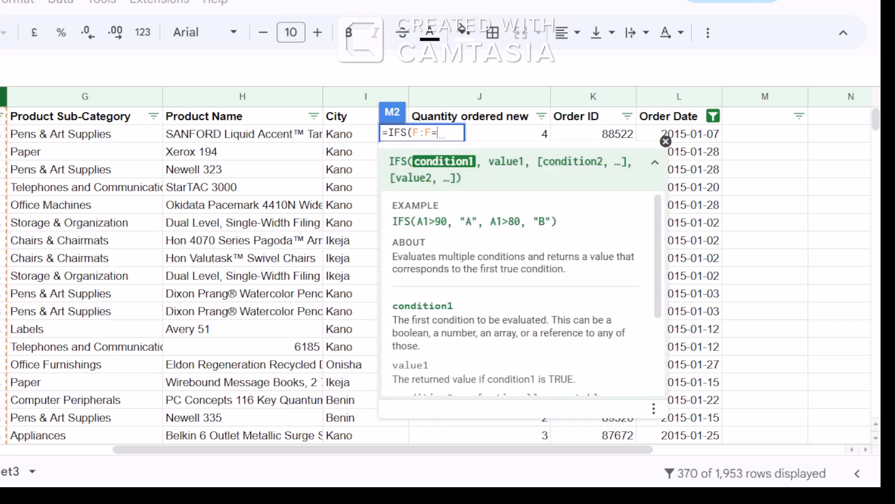
text("Off)
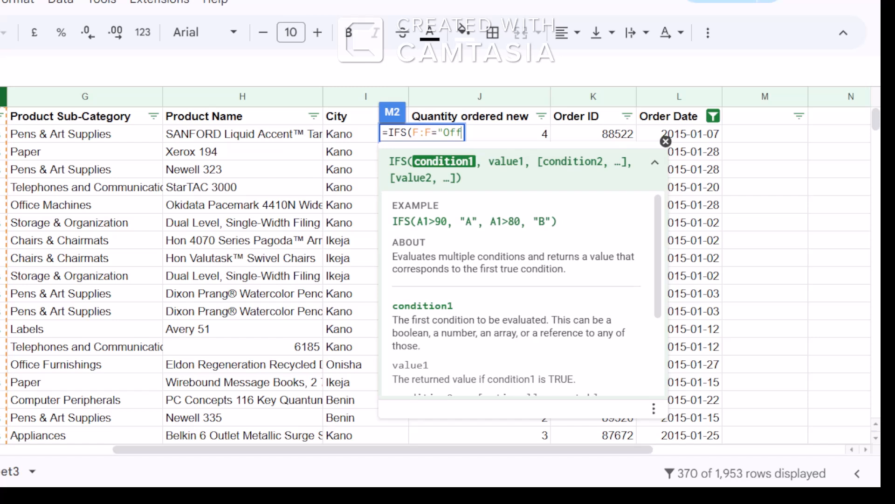
text(ice Su)
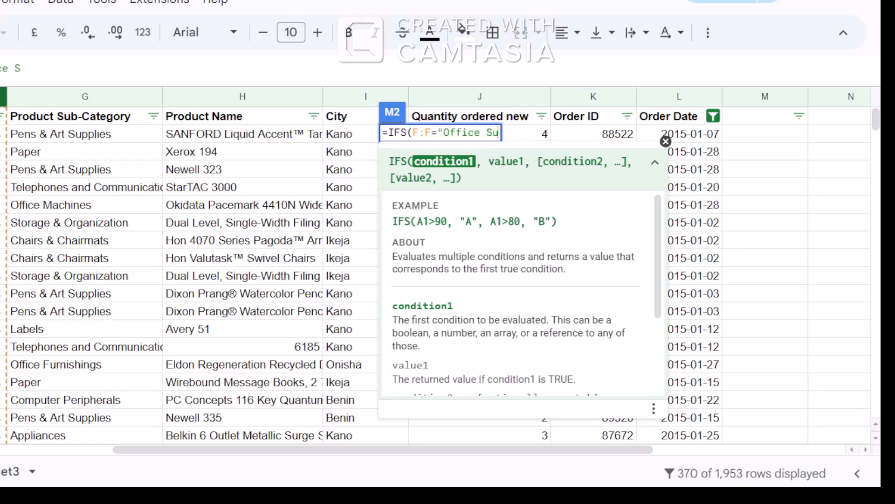
text(pplies)
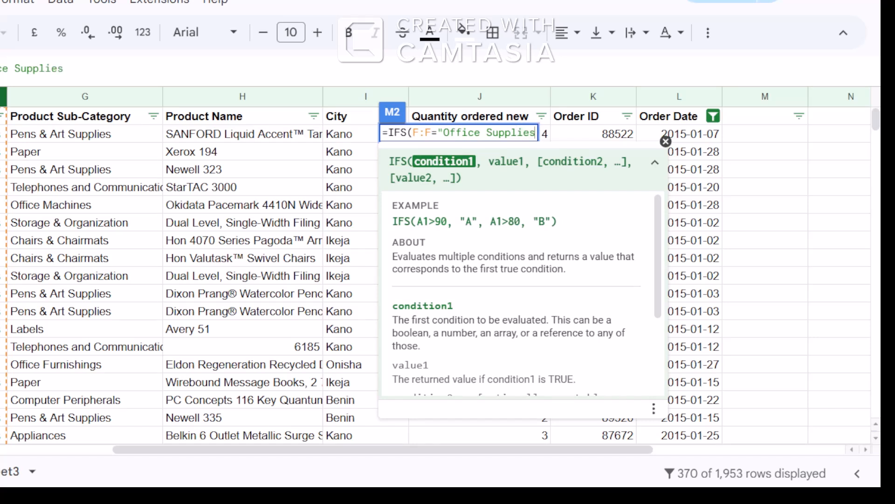
text(")
text(,)
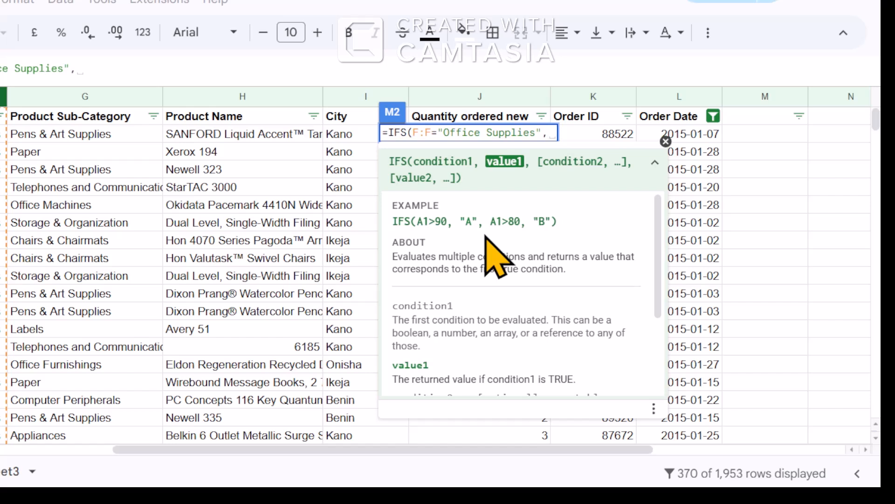
text(1000)
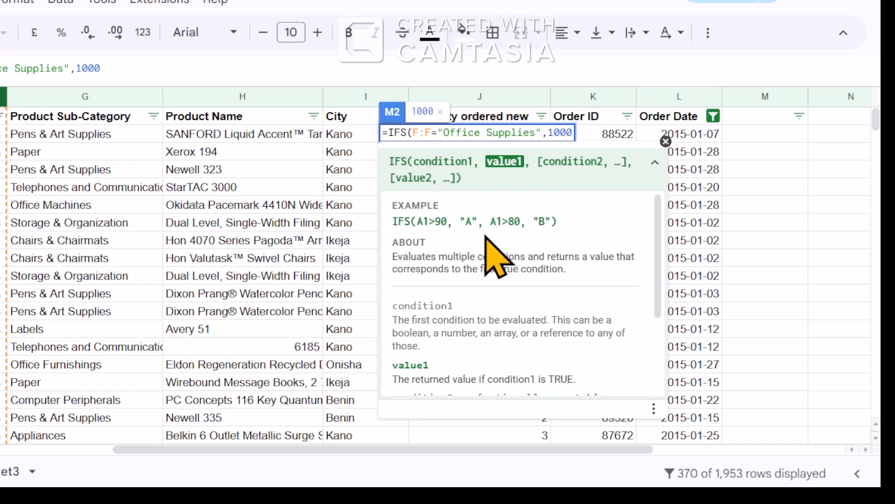
Add a second condition to the IFS formula that compares F:F with Furniture, ending with a closing quotation mark.
text(,)
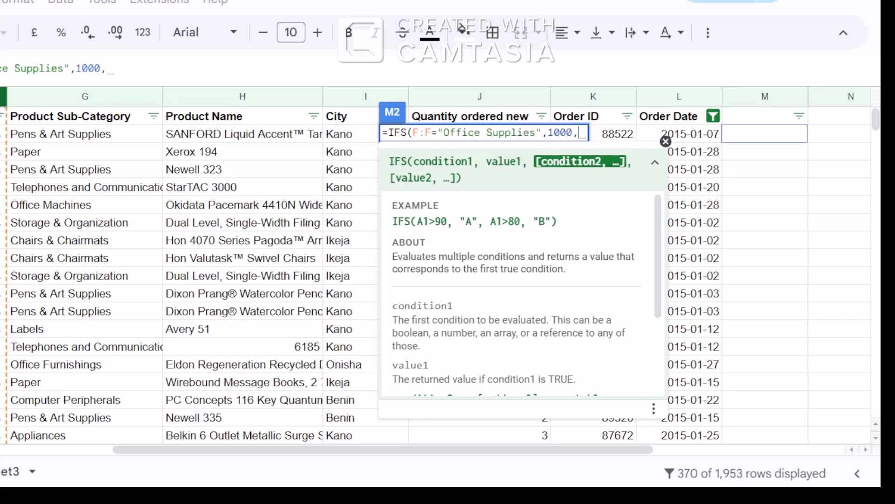
click(2, 97)
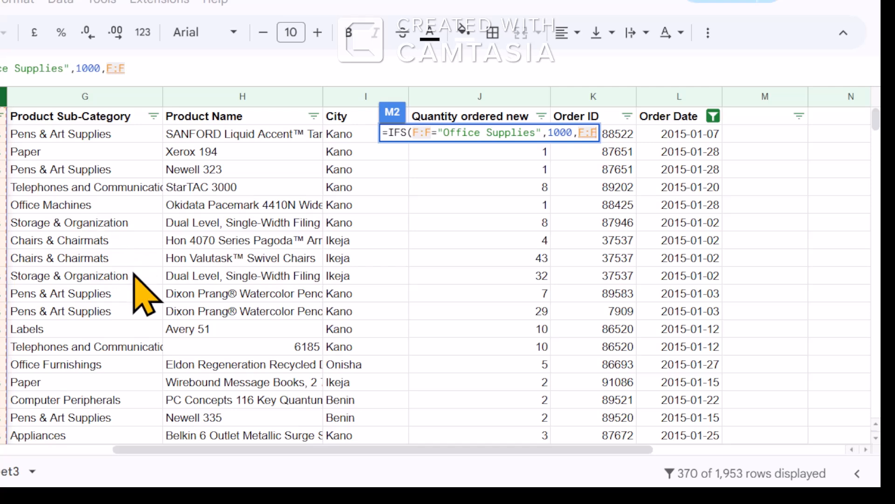
text(=)
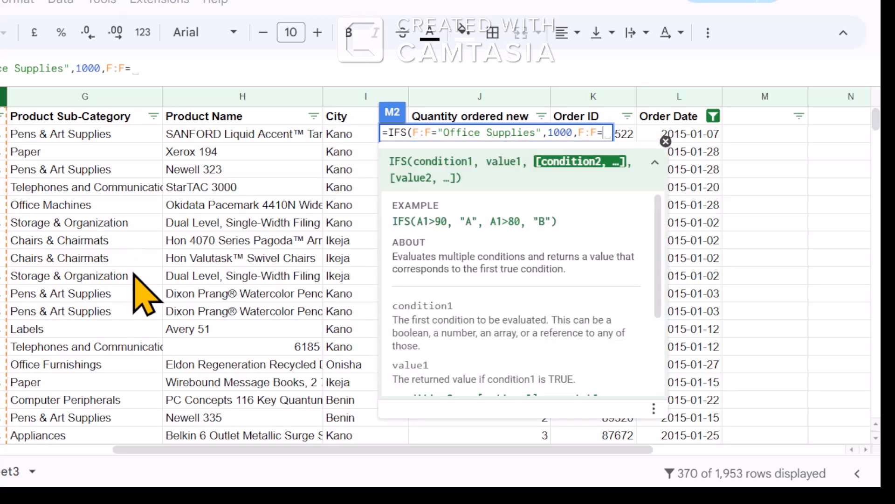
text(F)
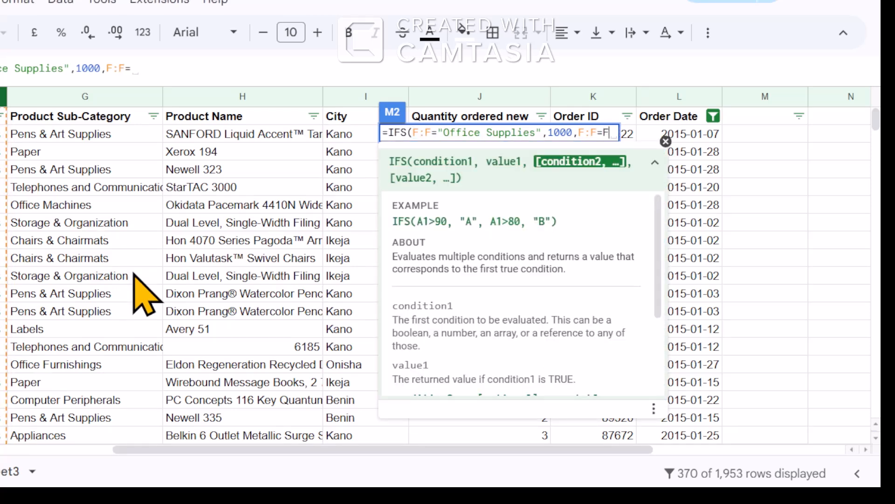
text(urni)
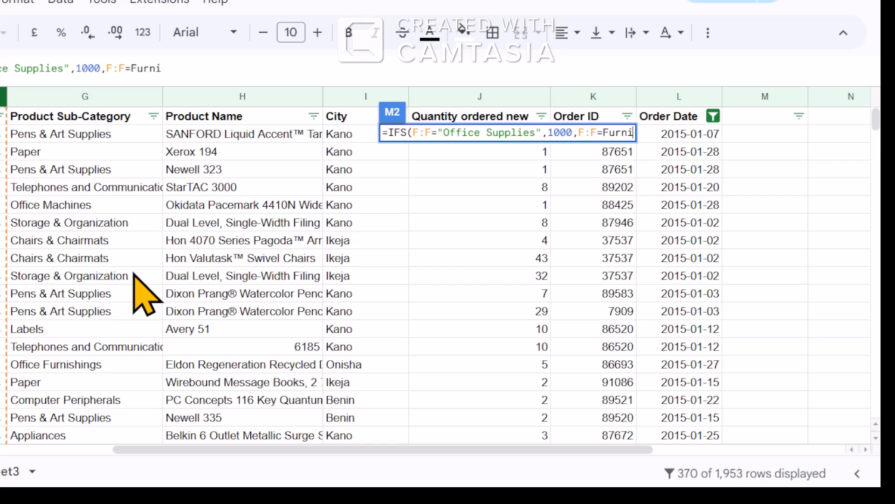
text(ture)
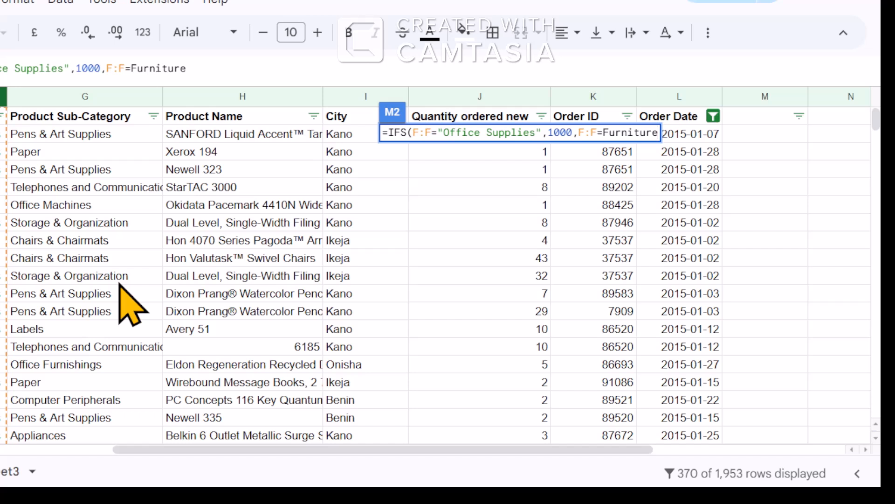
text(")
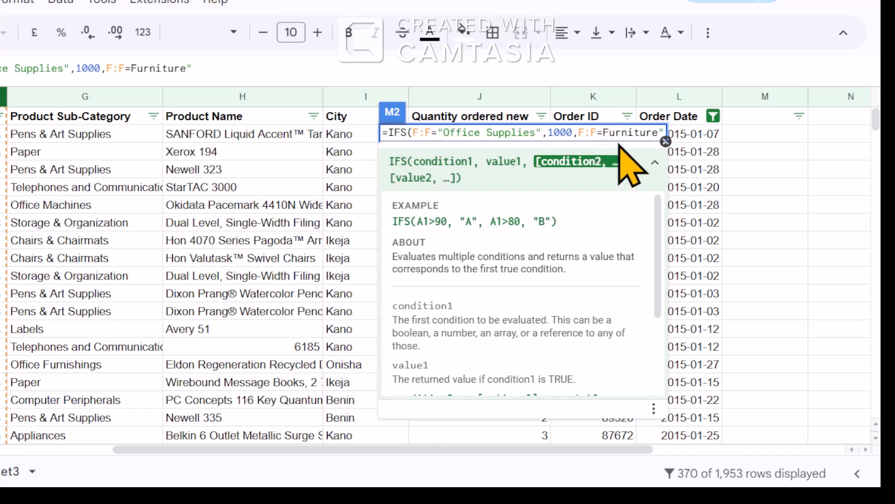
In the IFS formula in M2, enclose Furniture in quotation marks and set 3000 as the value returned for that condition.
text(")
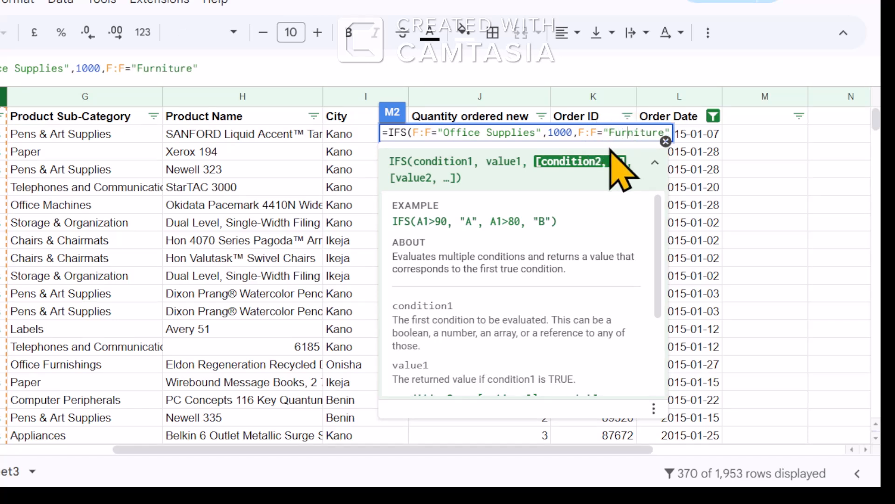
key(Right)
key(Right)
key(Right)
key(Right)
key(Right)
key(Right)
key(Right)
key(Right)
key(Right)
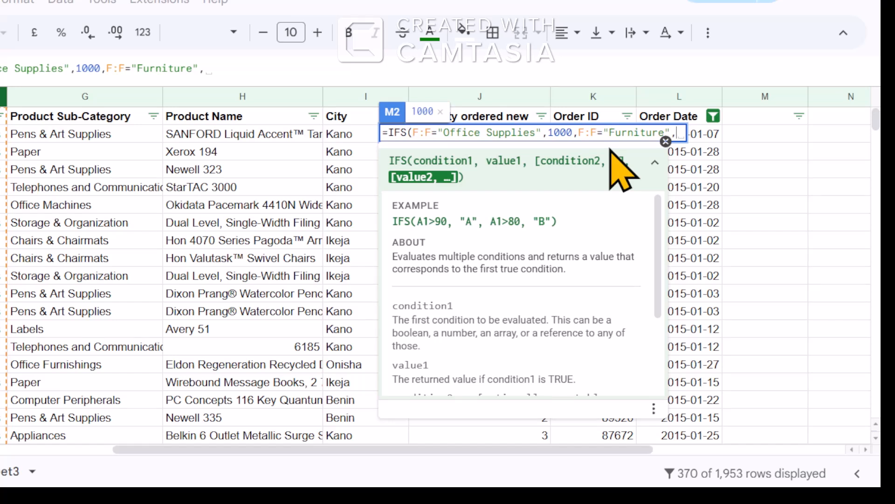
text(3000)
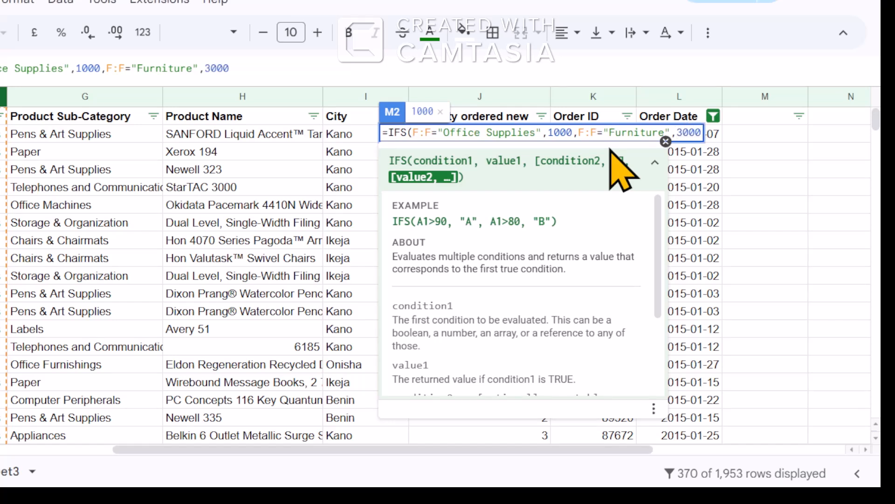
Add the condition F:F="Technology" returning 4000 to the IFS formula in M2, close it and enter it.
text(,)
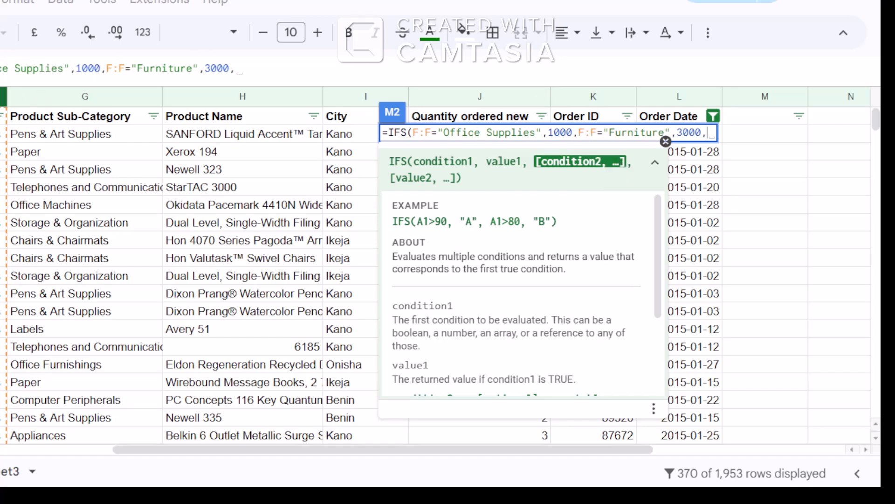
text(F:F)
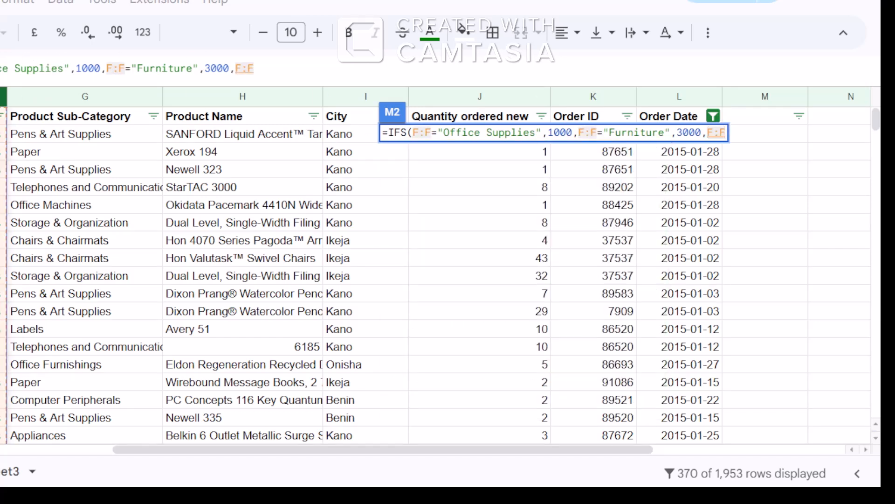
text(=)
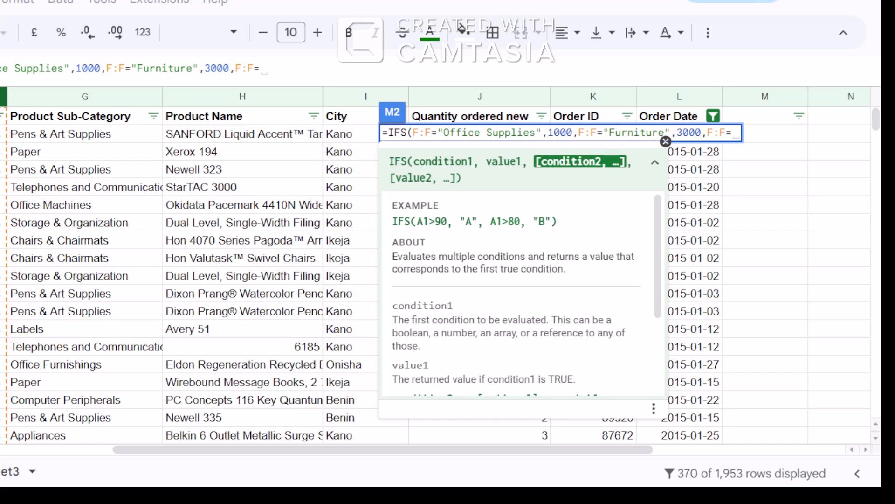
text(T)
key(BackSpace)
text("Te)
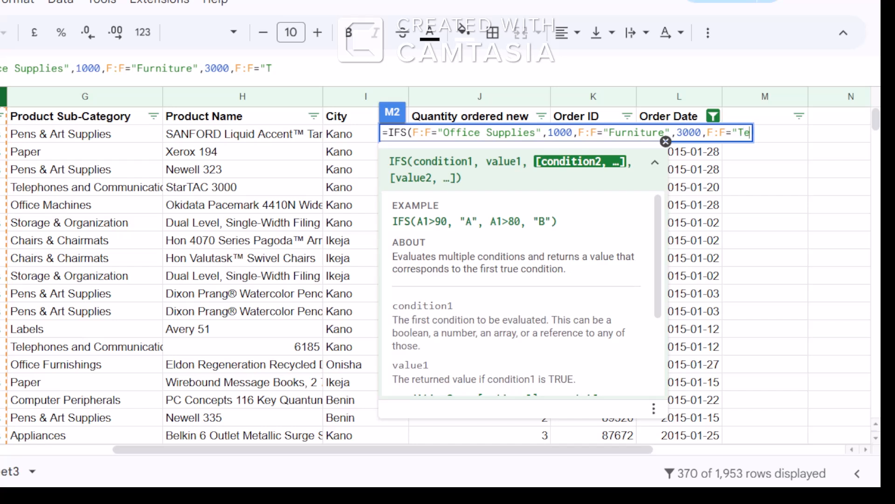
text(chno)
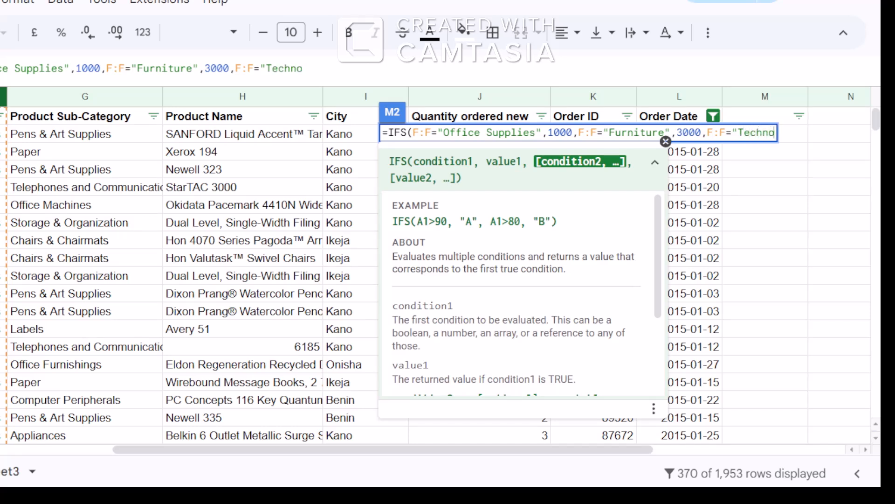
text(logy)
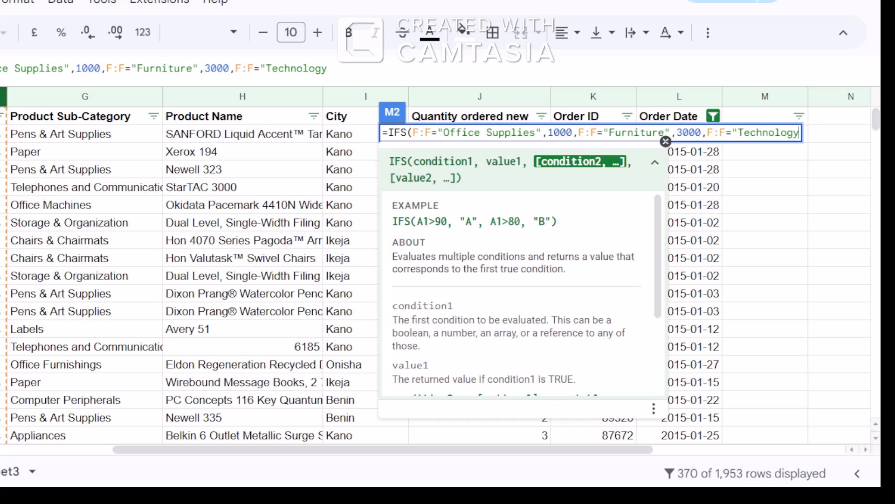
text(",)
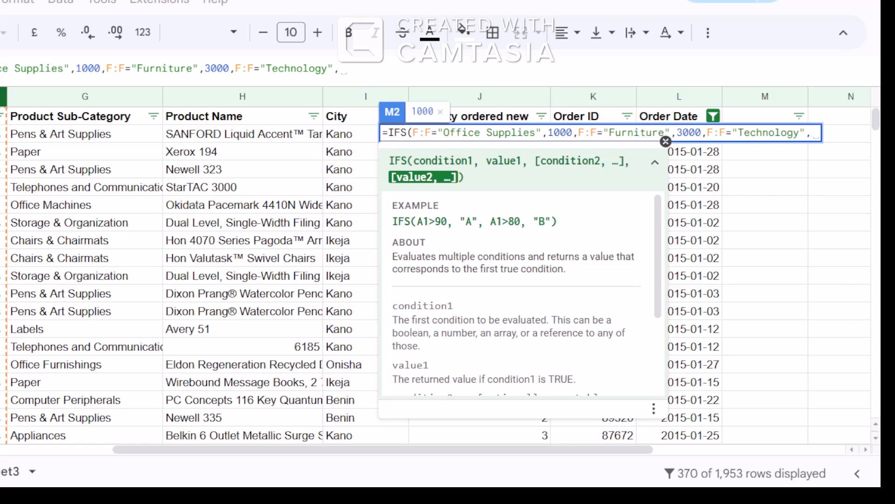
text(4000)
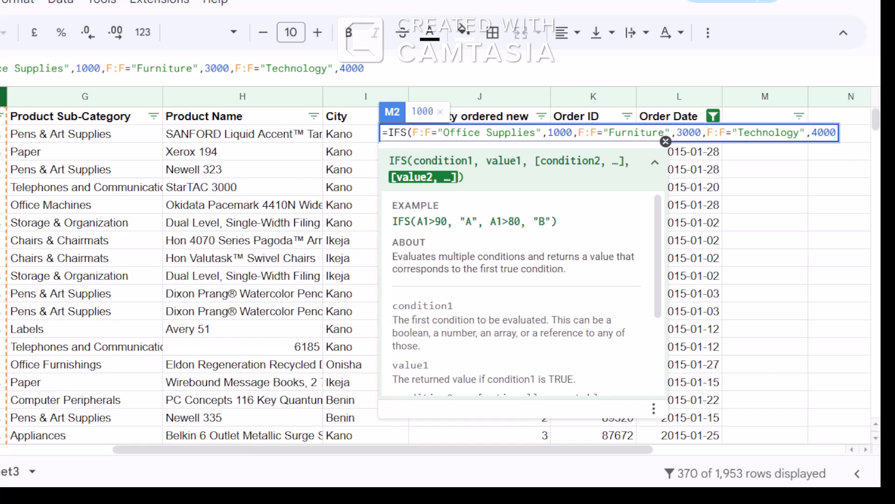
text())
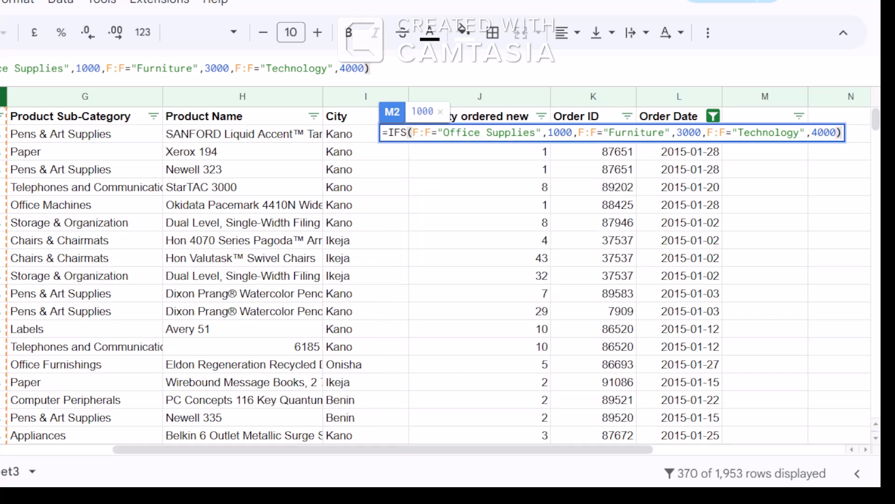
key(Return)
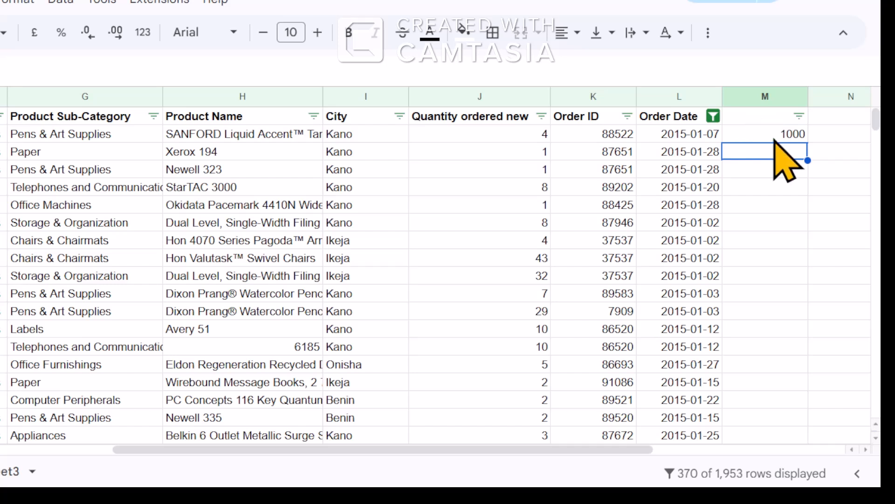
Fill the IFS formula from M2 down column M for all the data rows.
click(788, 134)
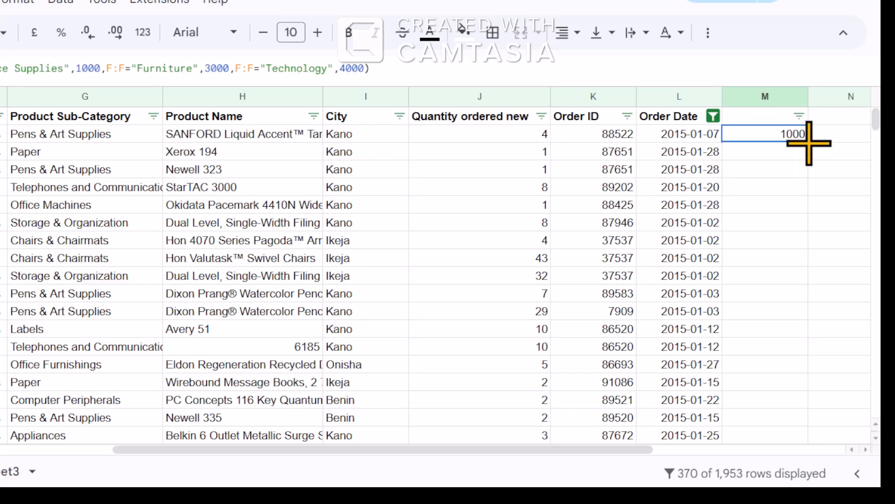
double_click(809, 143)
drag(606, 450, 765, 478)
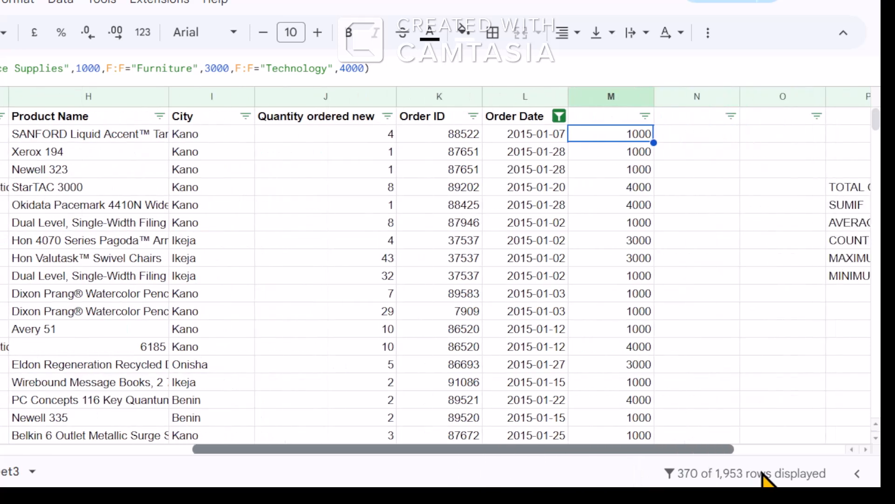
scroll(774, 476, right, 3)
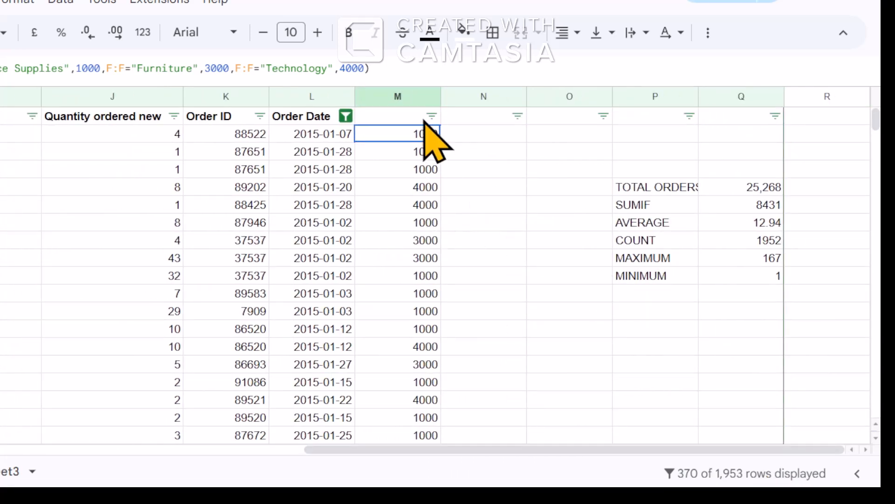
scroll(425, 123, down, 5)
scroll(426, 128, up, 5)
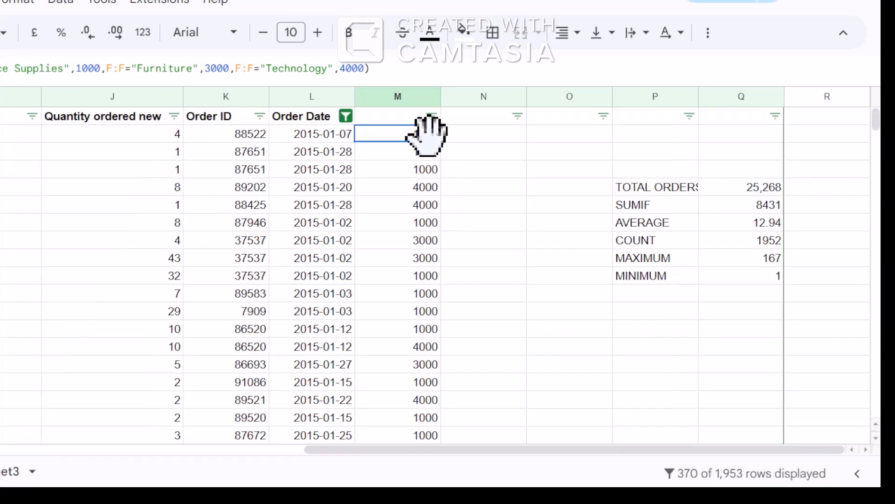
Enter "Price per Item" as the header of column M.
click(407, 123)
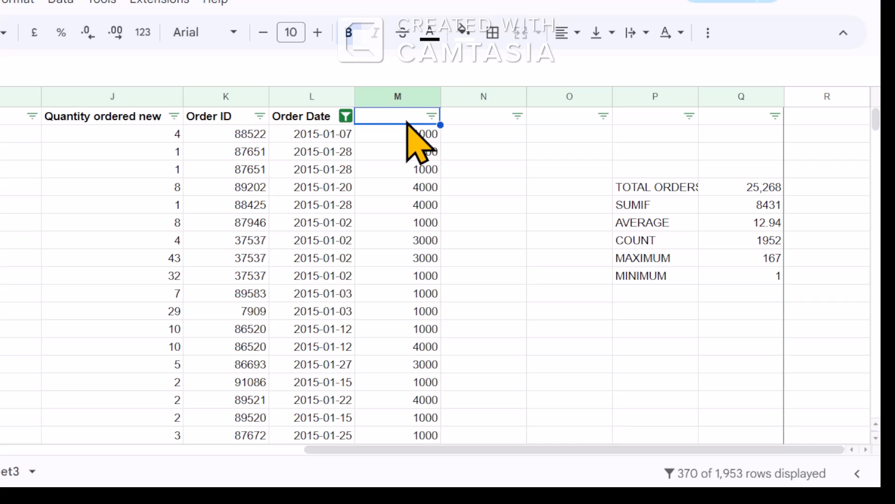
text(Price )
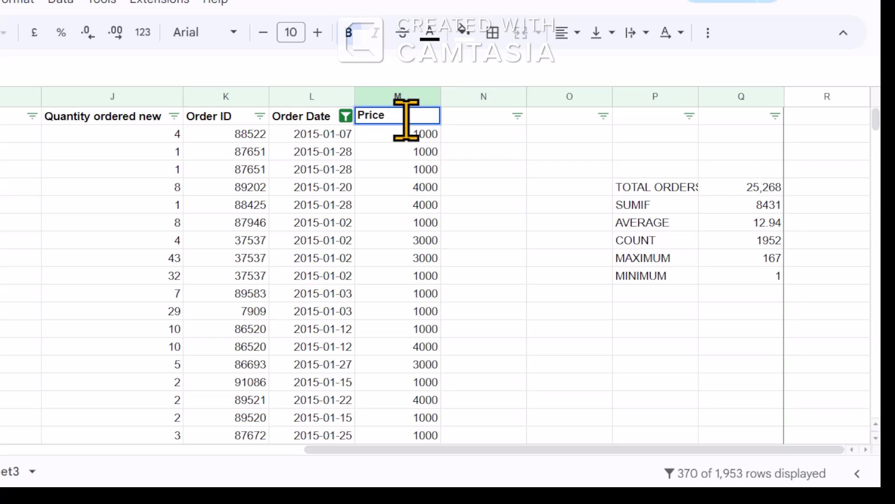
text(per Item)
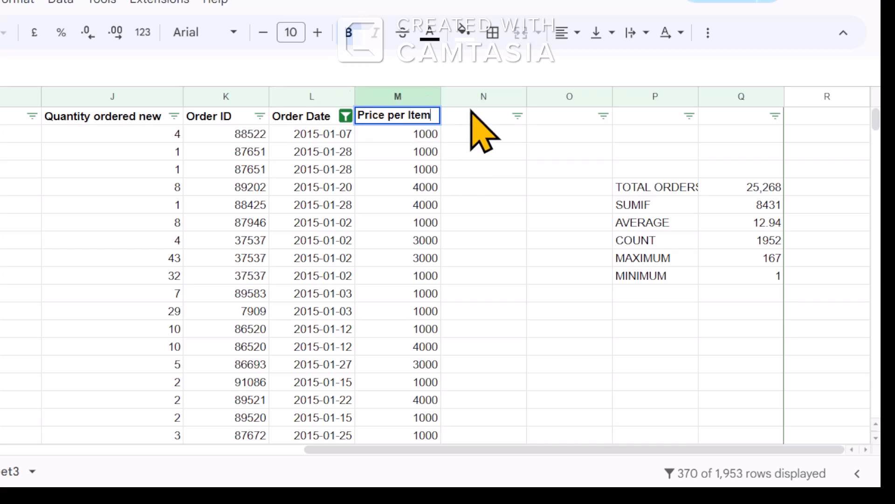
key(Tab)
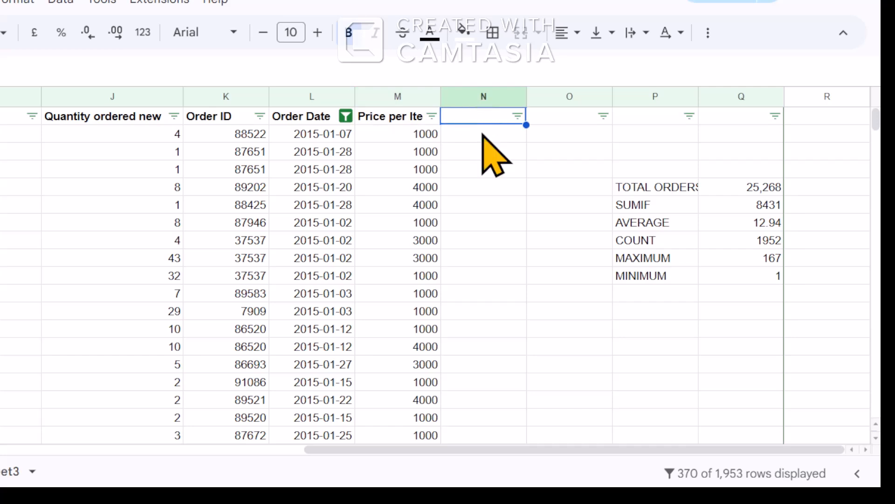
Examine the Price per Item values in column M alongside the quantities ordered in column J.
click(477, 150)
click(421, 135)
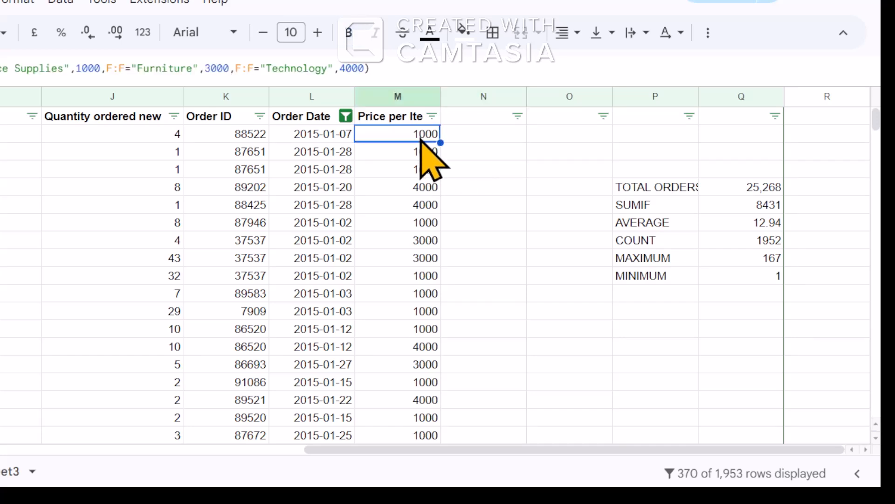
click(418, 153)
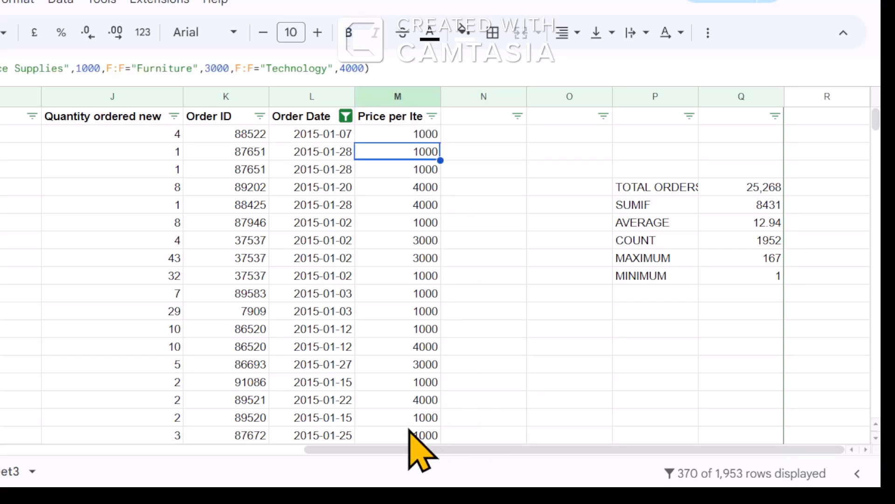
drag(404, 455, 434, 429)
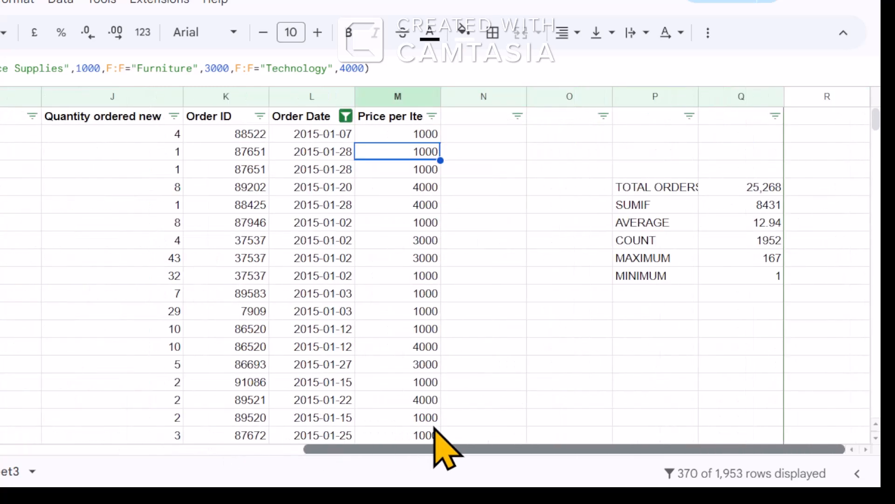
click(467, 139)
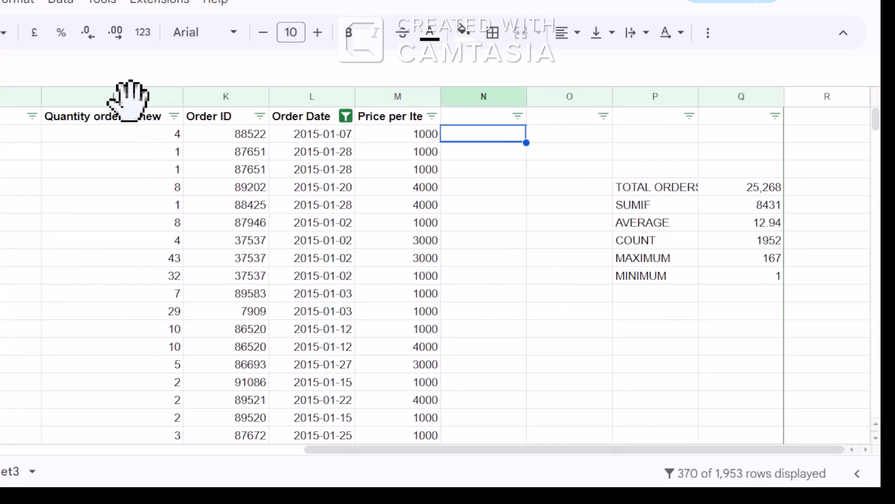
click(131, 174)
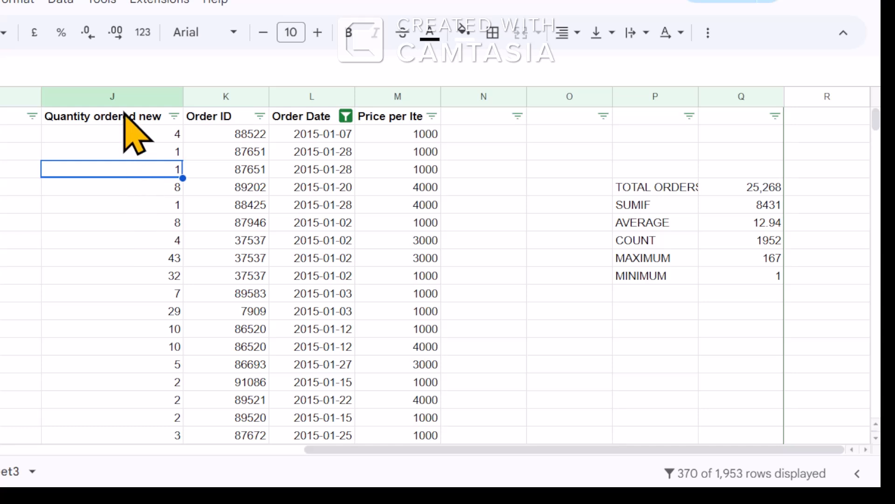
click(126, 134)
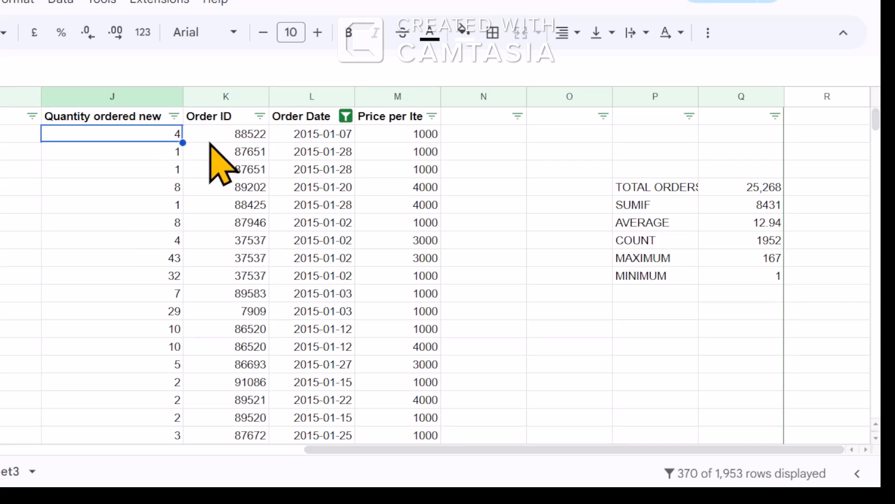
click(401, 150)
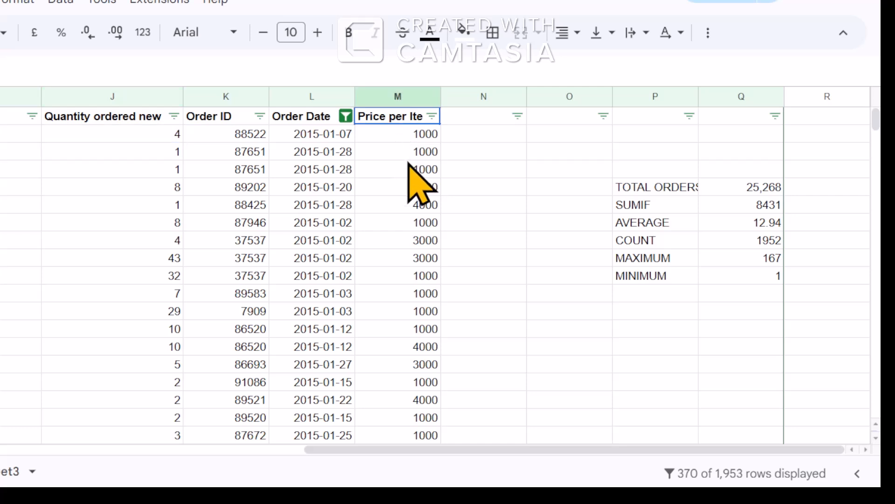
Enter the formula =J2*M2 in N2 to multiply the quantity ordered by the price per item, keeping N2 selected.
click(497, 135)
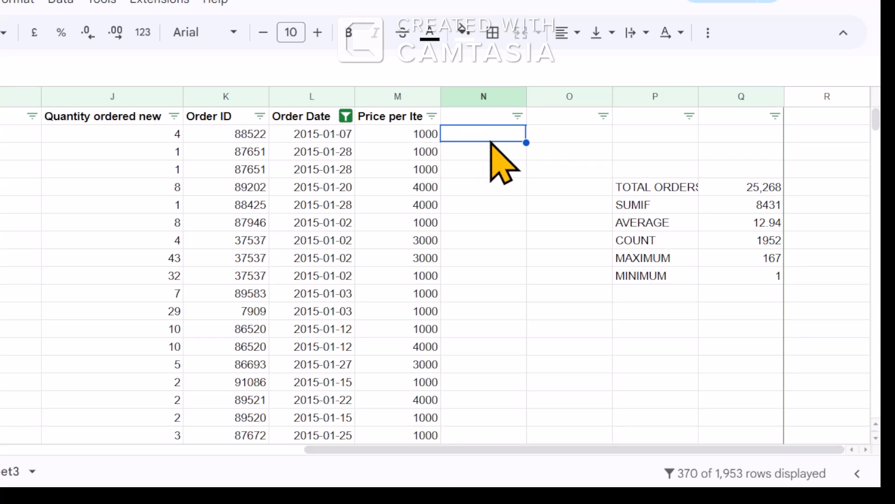
text(=)
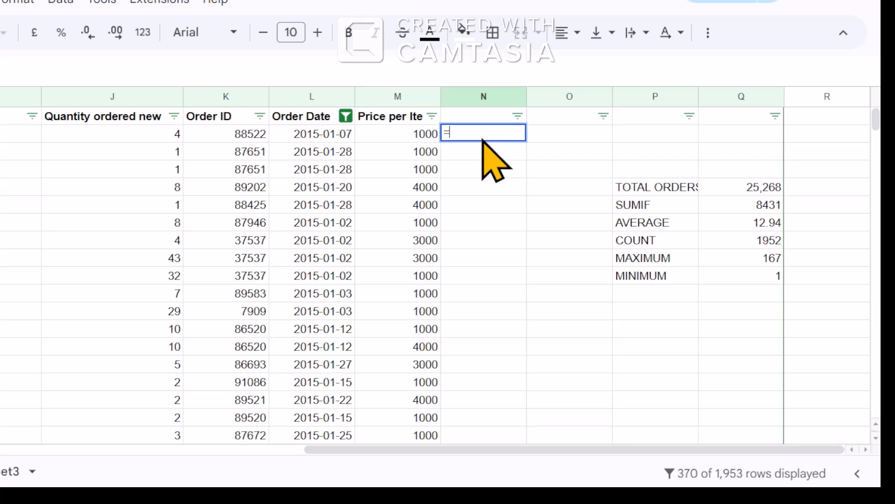
click(171, 136)
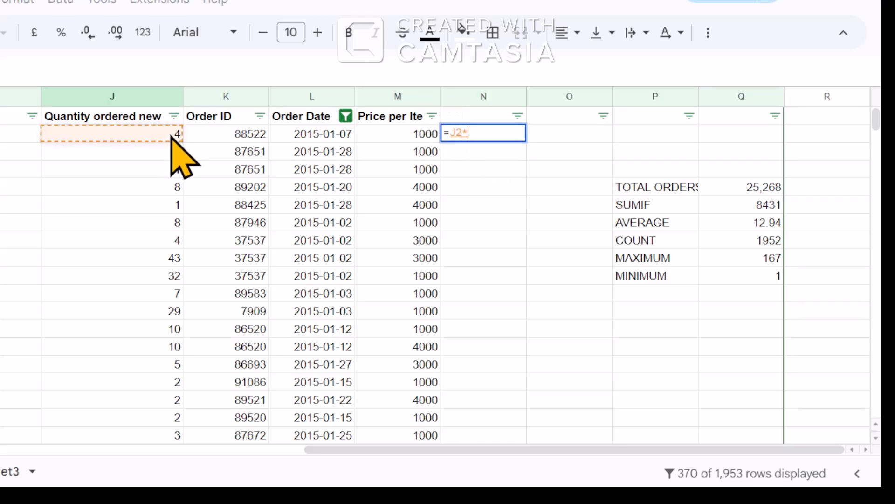
text(*)
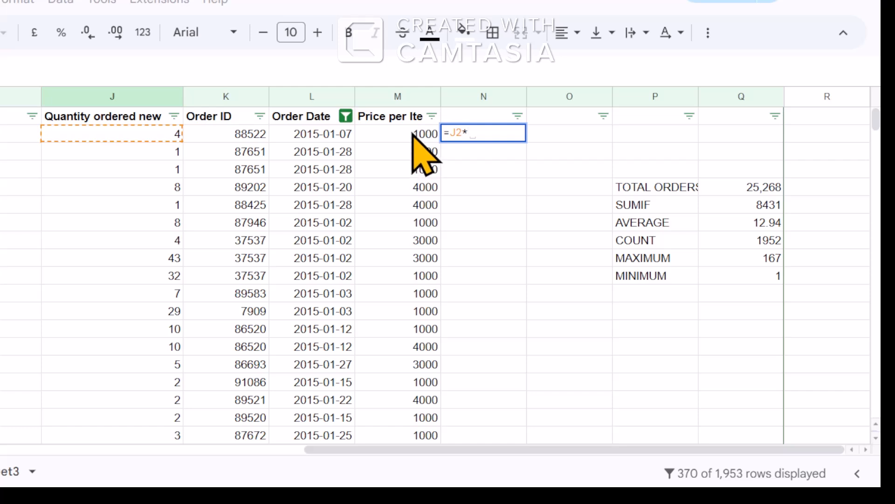
click(399, 132)
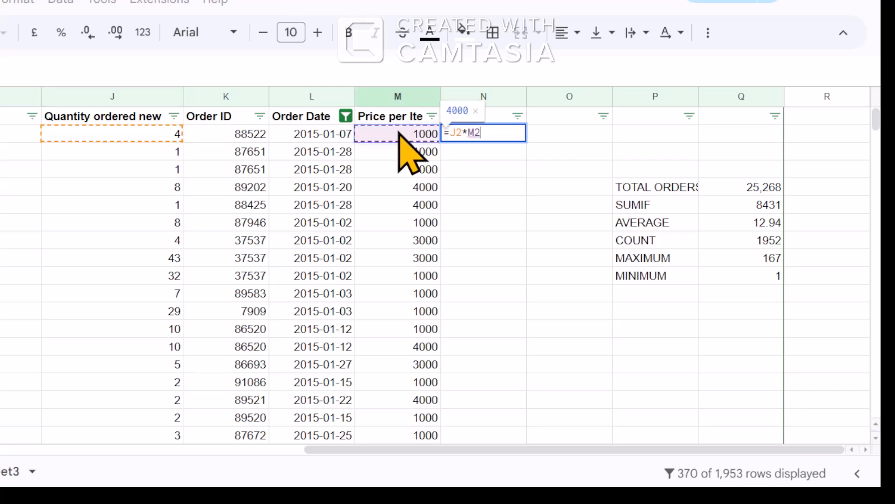
key(Return)
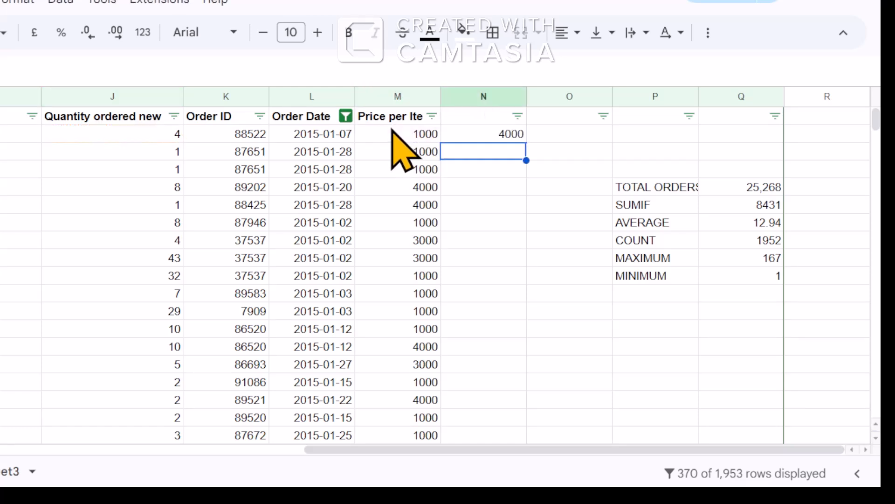
click(489, 136)
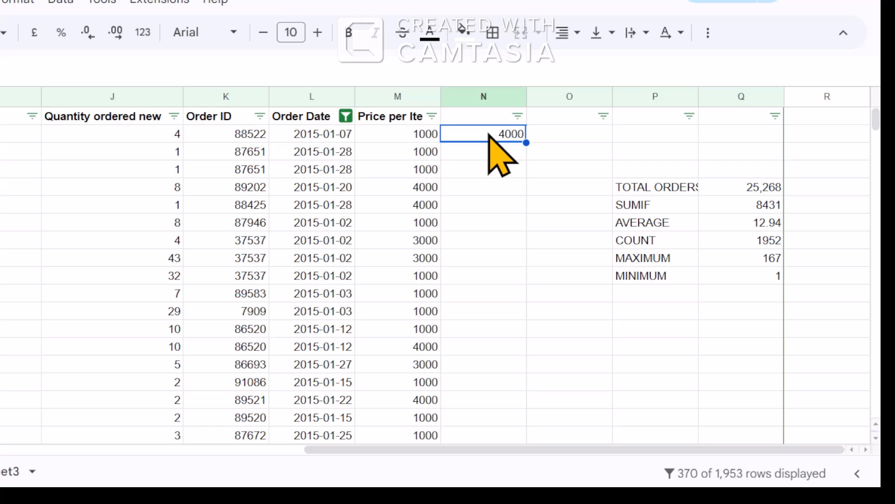
Fill the multiplication formula from N2 down column N for all the displayed data rows.
key(ctrl+c)
double_click(527, 144)
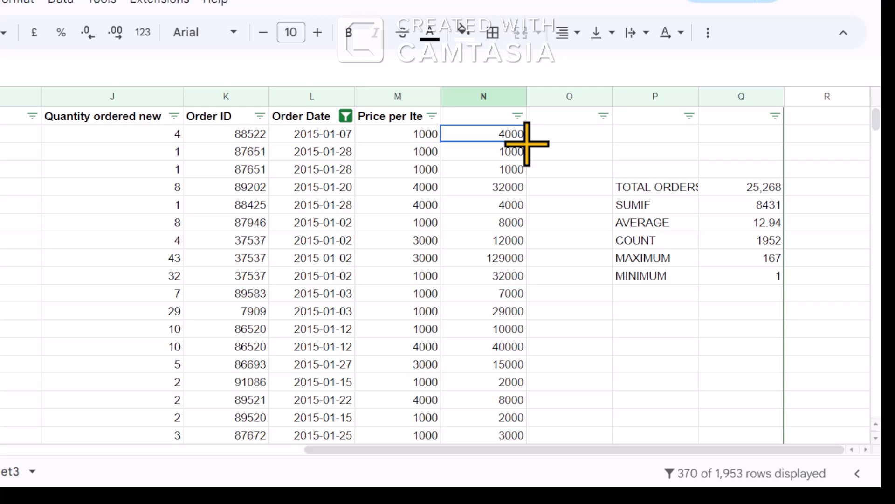
click(487, 227)
click(483, 276)
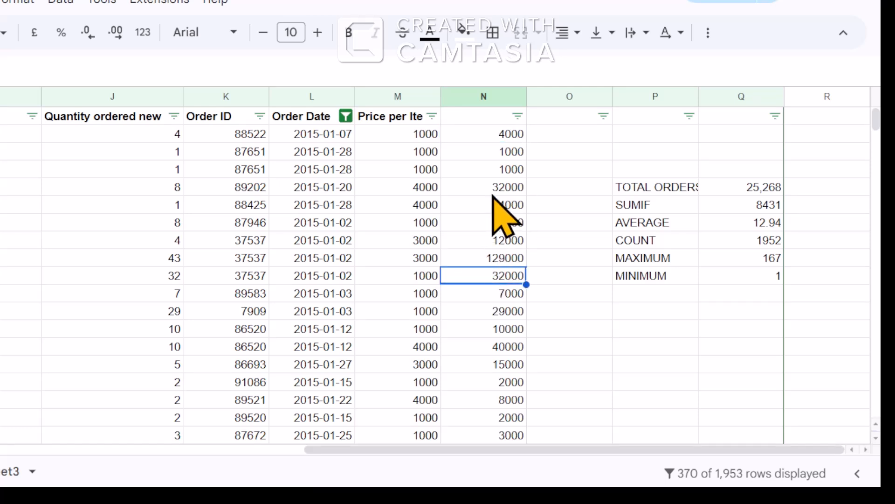
Insert a blank row above the third displayed order to test how the filled-down formulas handle a new record.
click(499, 170)
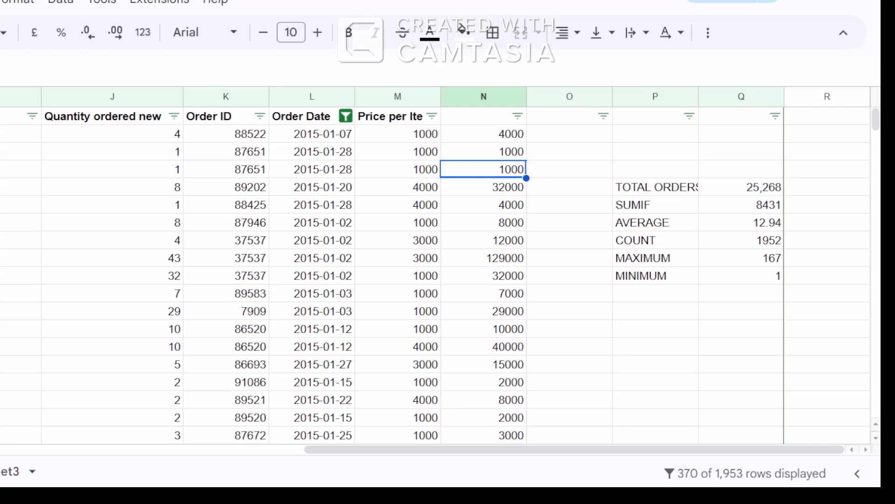
click(0, 169)
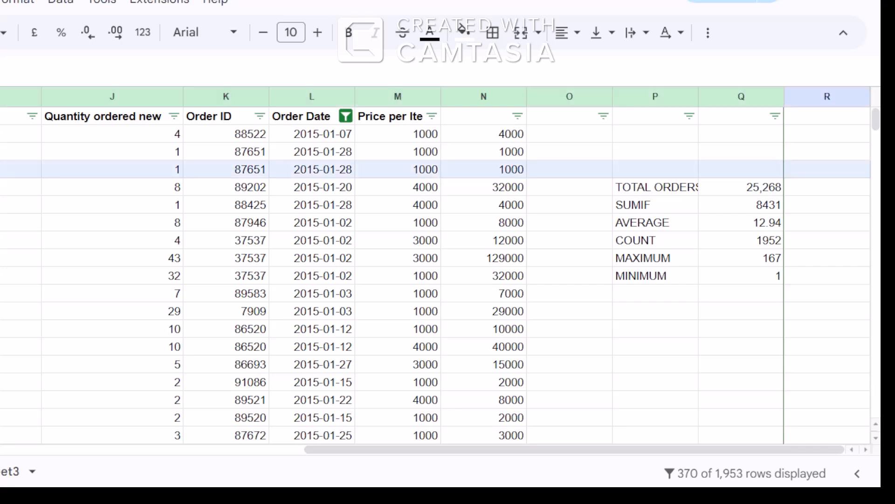
right_click(4, 177)
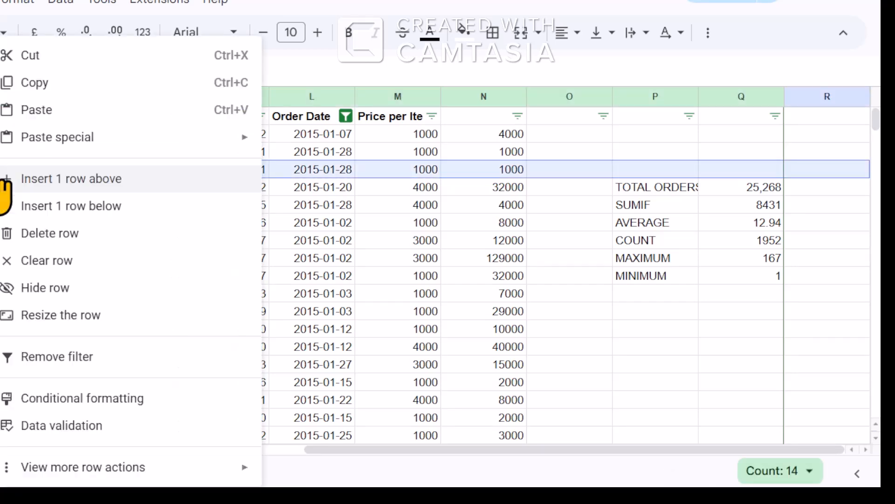
click(33, 180)
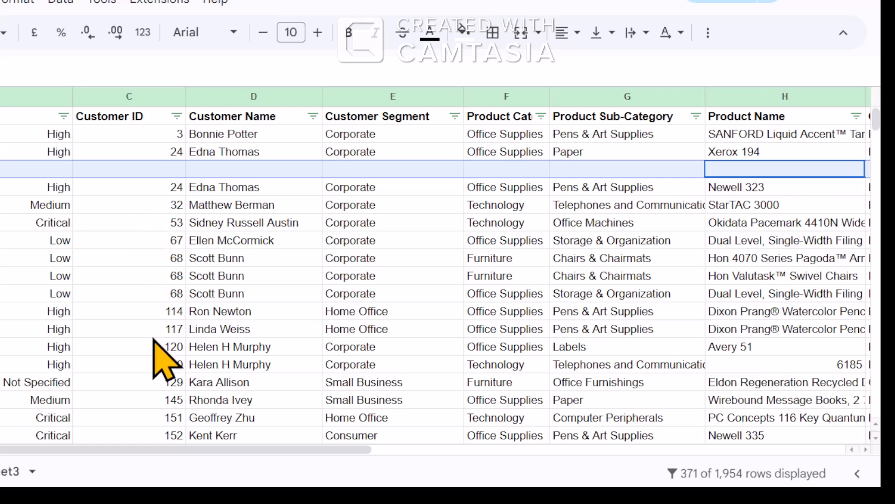
drag(192, 449, 687, 485)
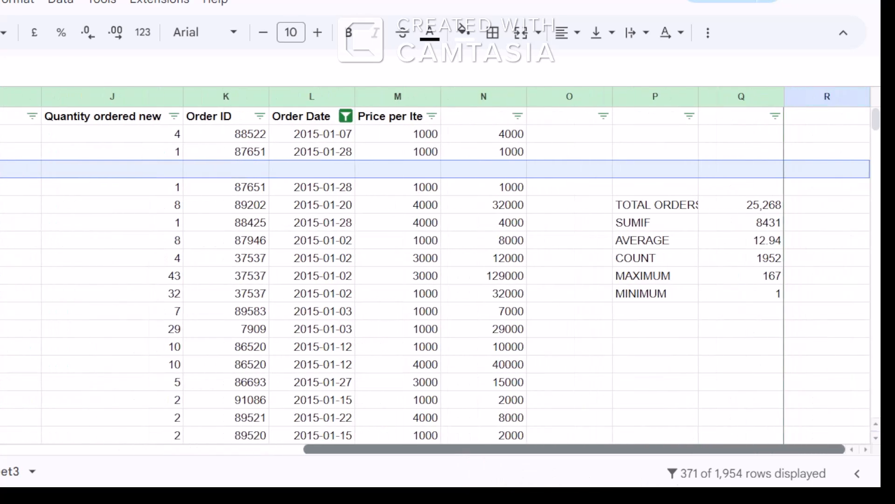
In the inserted row, enter 5 as the quantity ordered and 2000 as the price per item.
click(169, 171)
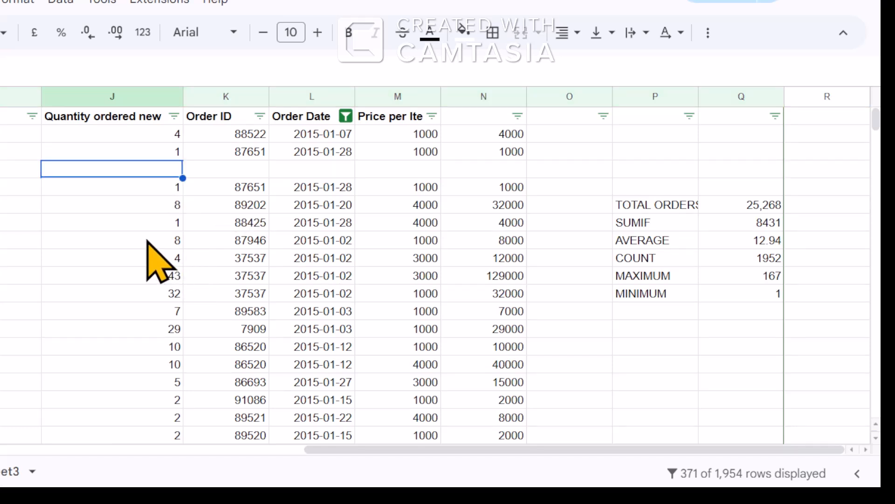
key(Return)
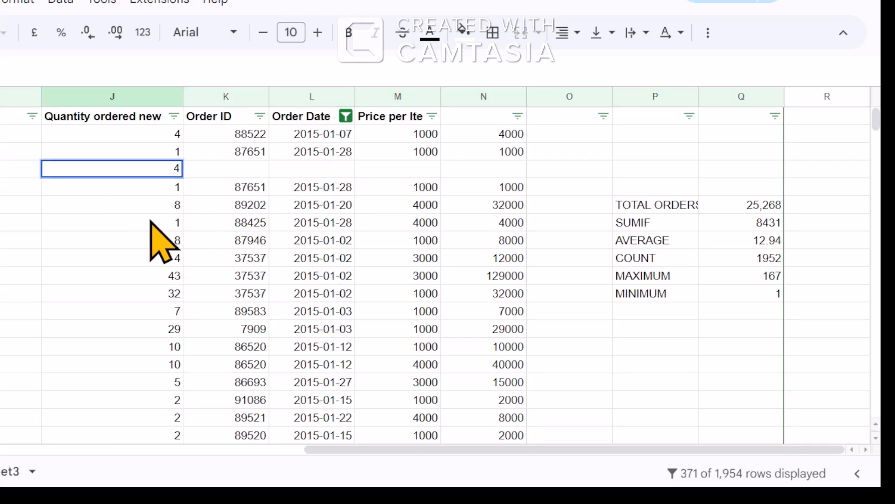
text(5)
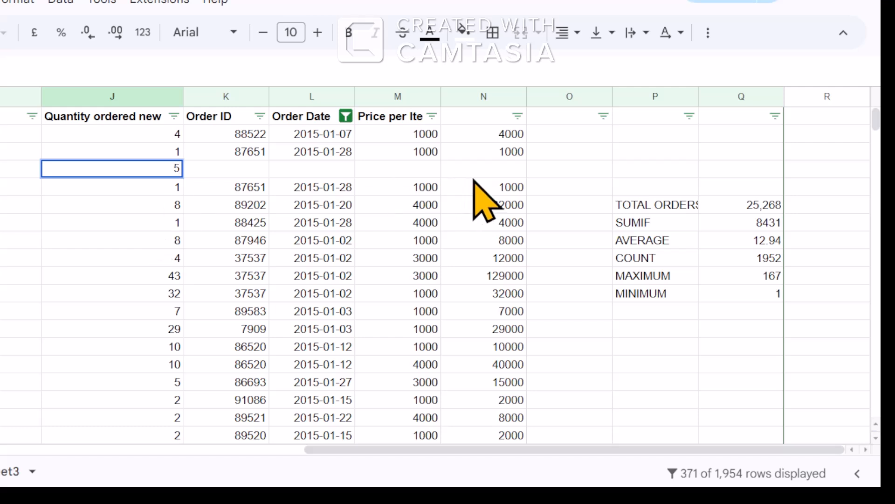
click(429, 167)
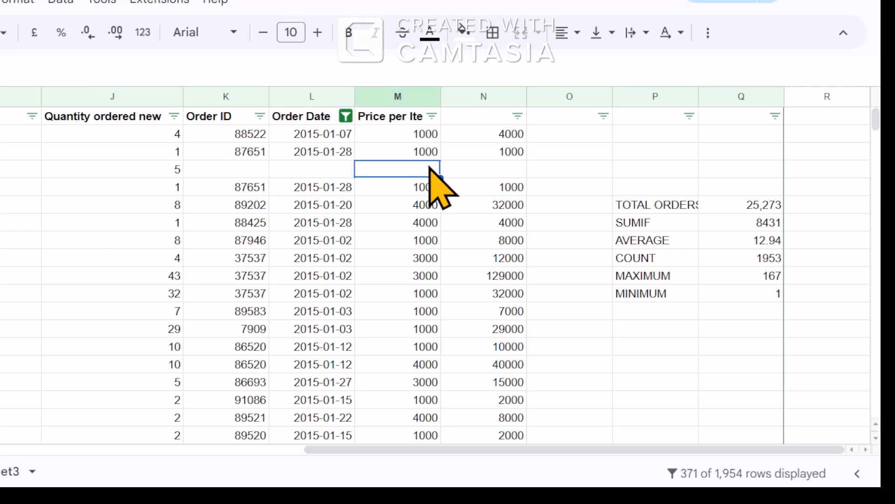
text(2000)
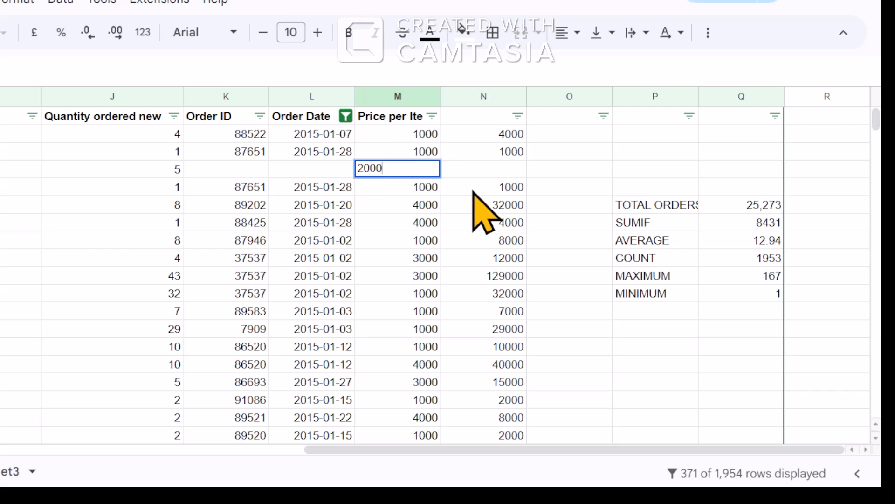
click(487, 170)
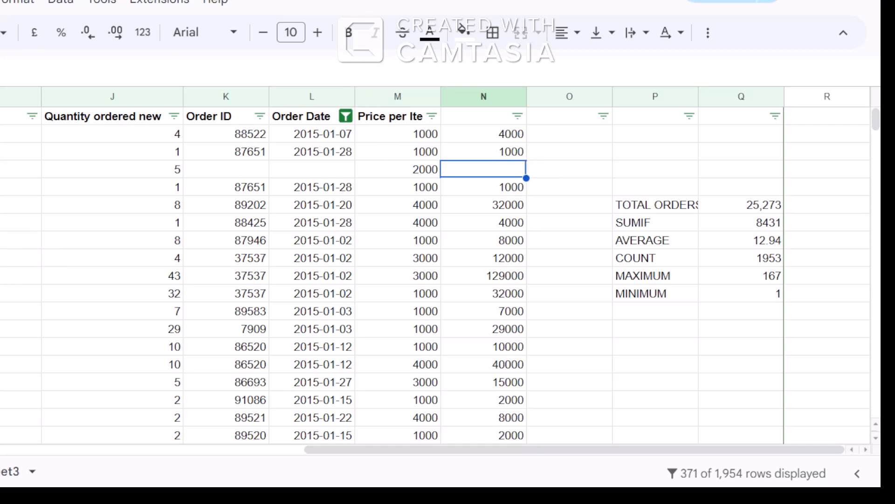
Delete the inserted test row containing only a quantity and a price.
key(shift+space)
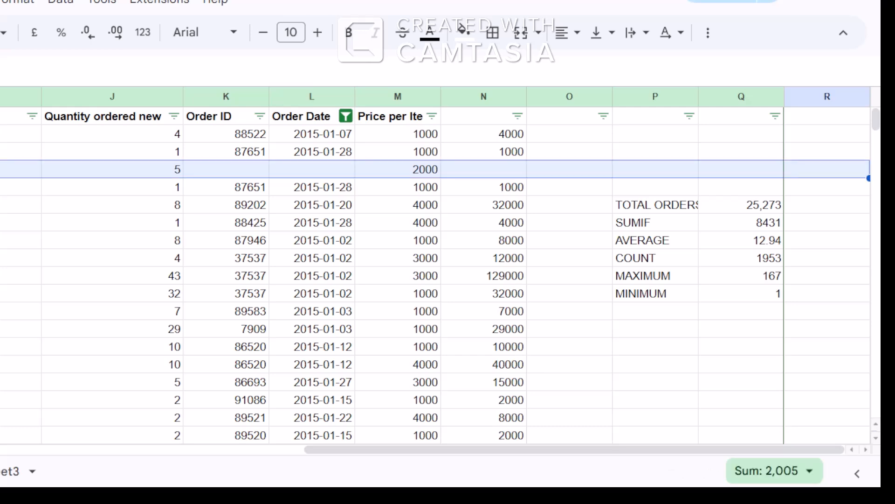
right_click(0, 170)
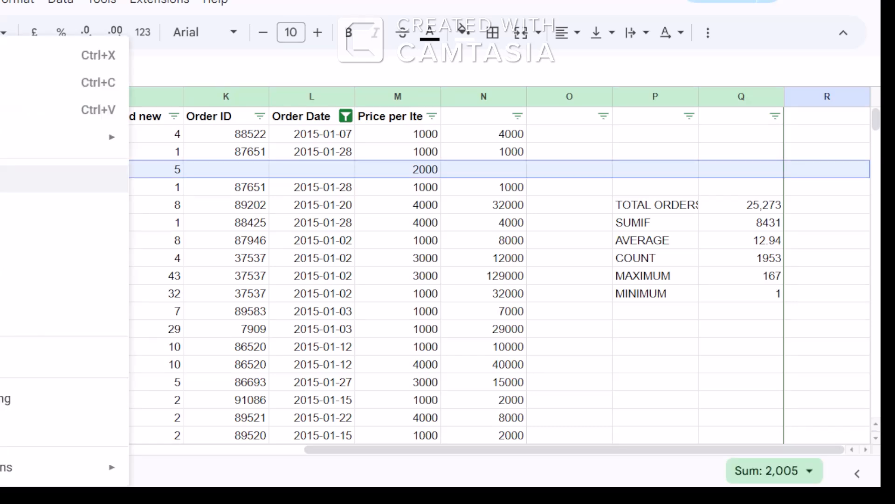
click(0, 233)
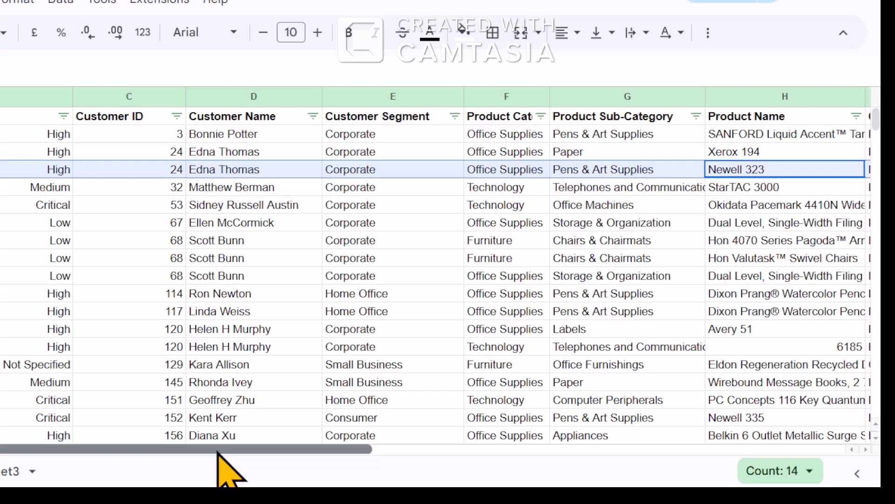
drag(219, 449, 760, 478)
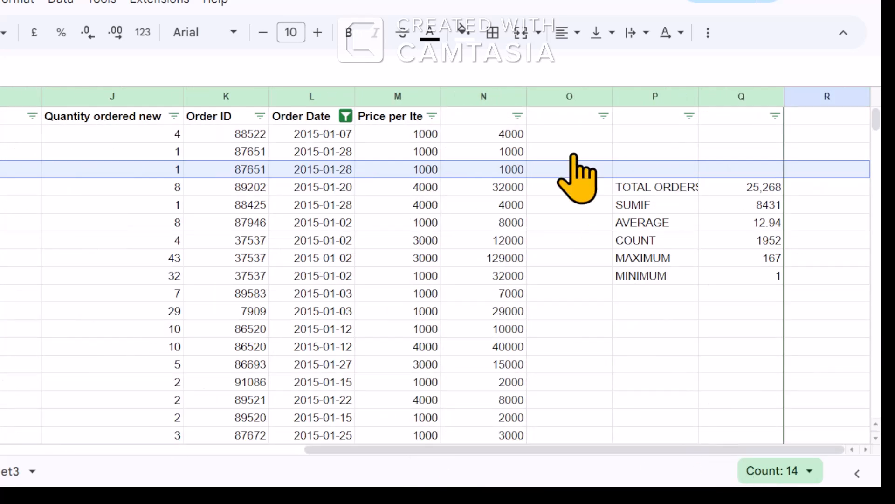
Clear column N and enter =ARRAYFORMULA(J2:J*M2:M) in N2 to multiply quantity by price for every row.
click(472, 96)
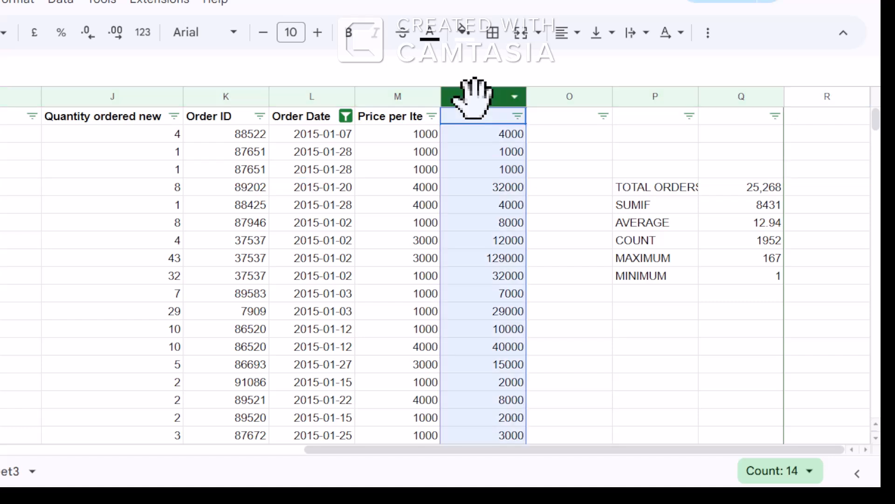
key(Delete)
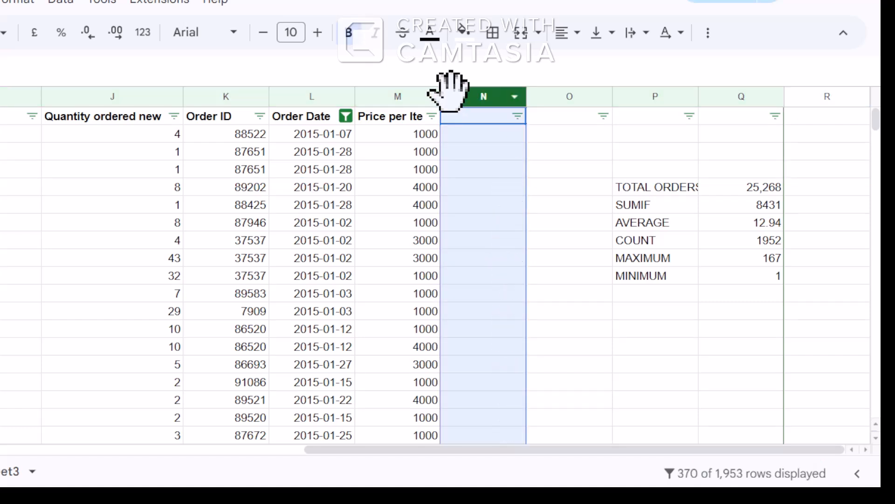
click(470, 135)
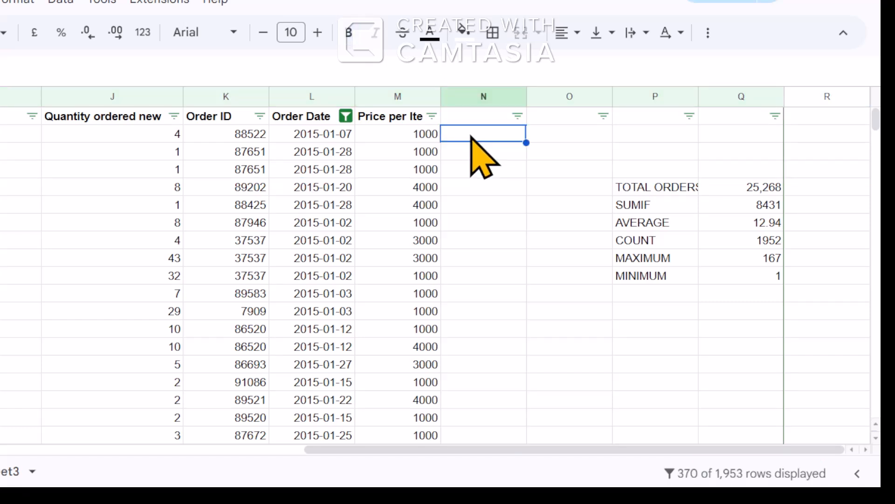
text(=)
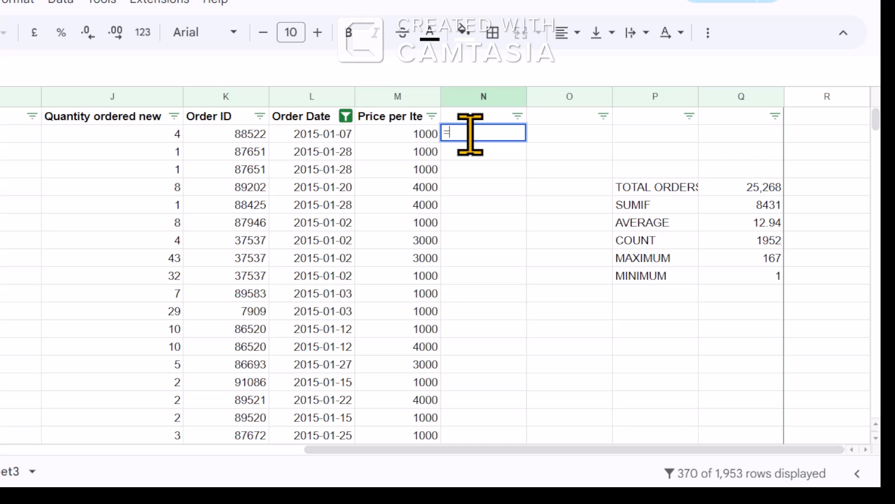
text(arr)
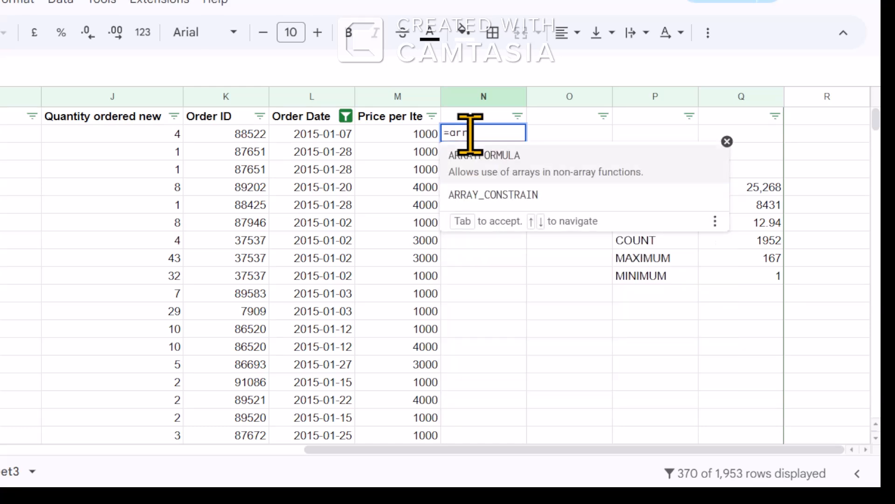
click(498, 161)
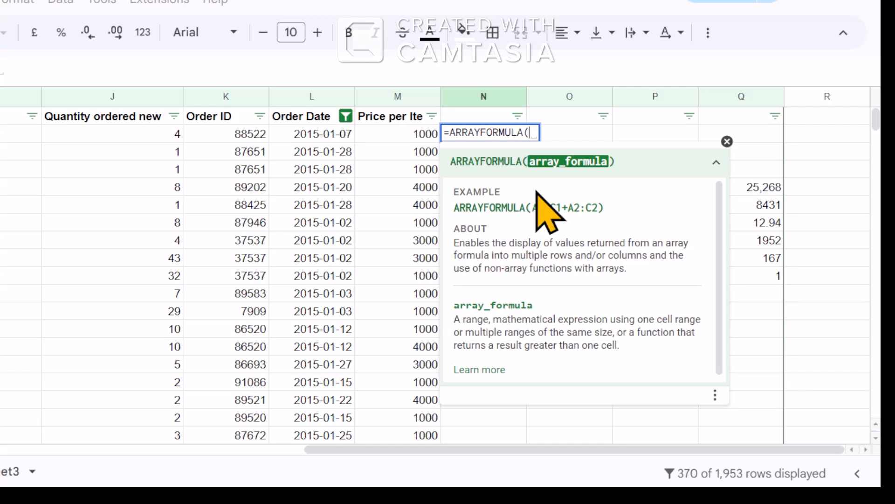
text(J2)
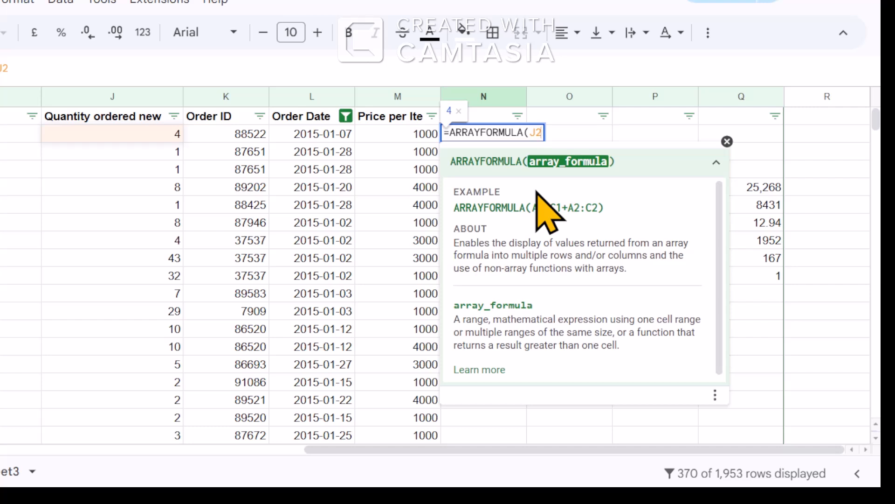
text(:)
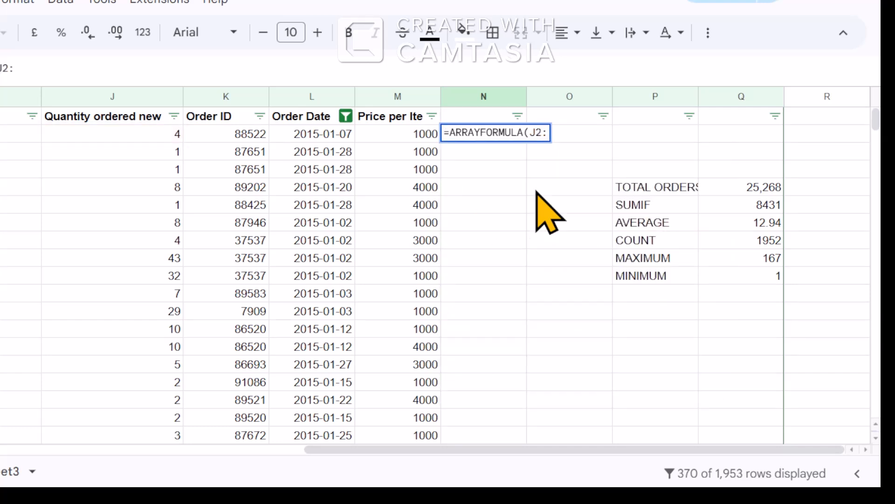
text(J)
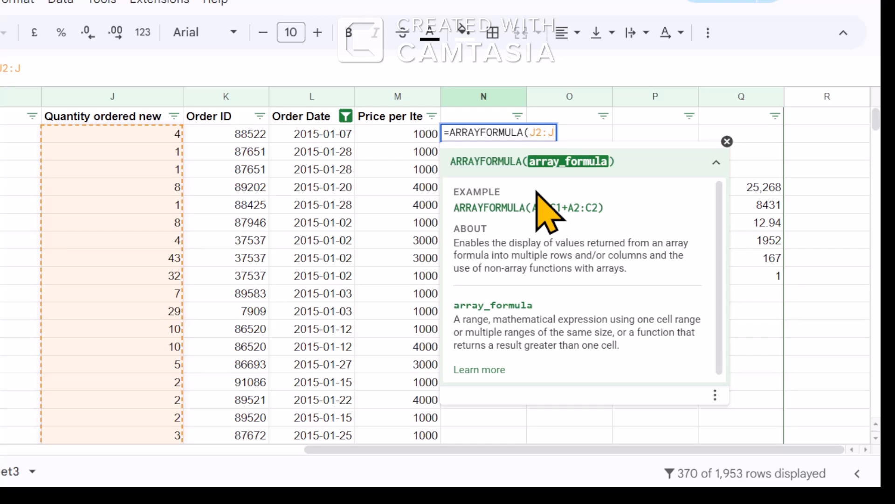
text(*)
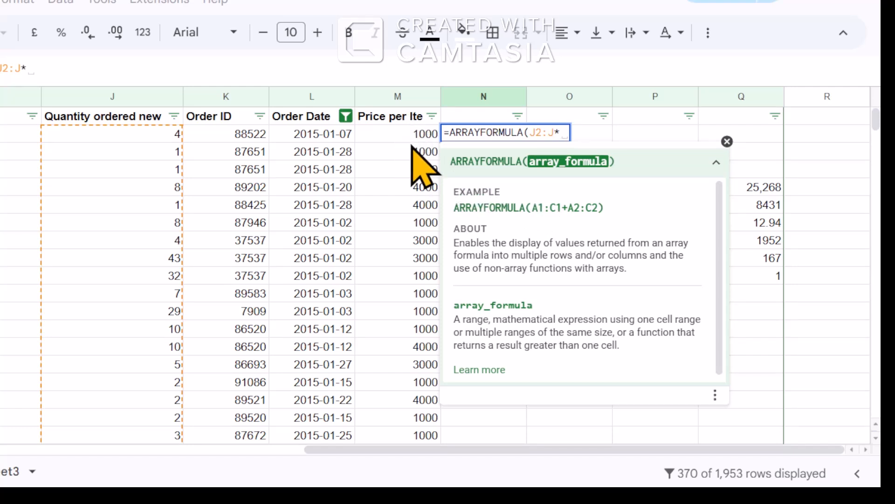
text(M@)
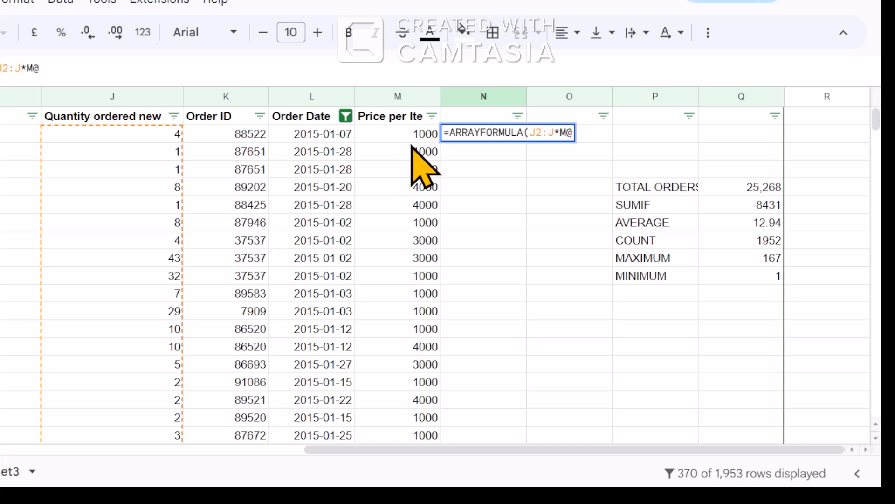
key(BackSpace)
text(2)
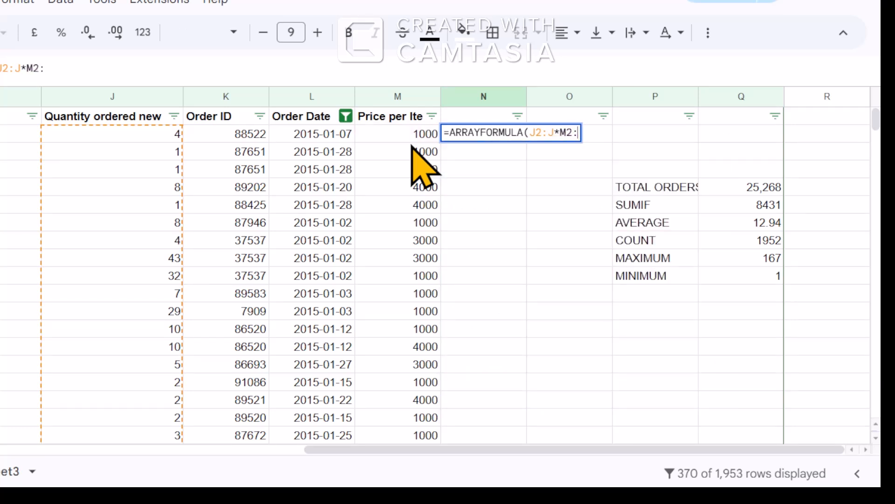
text(:M))
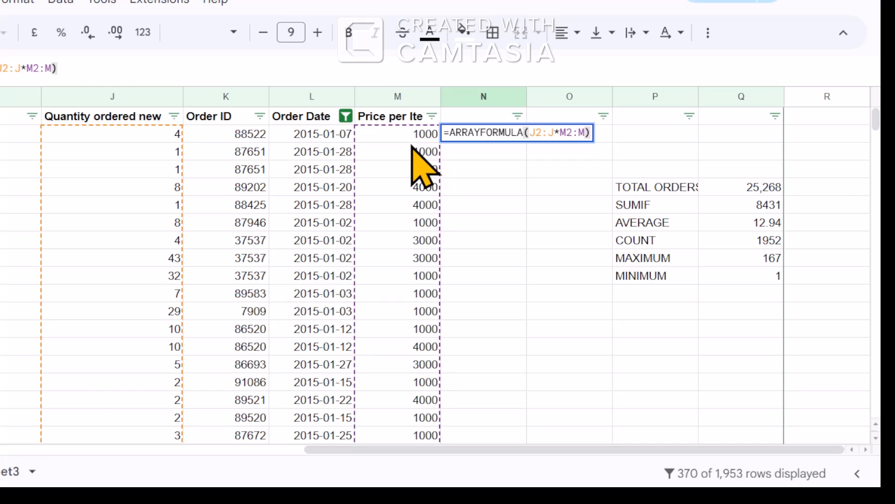
key(Return)
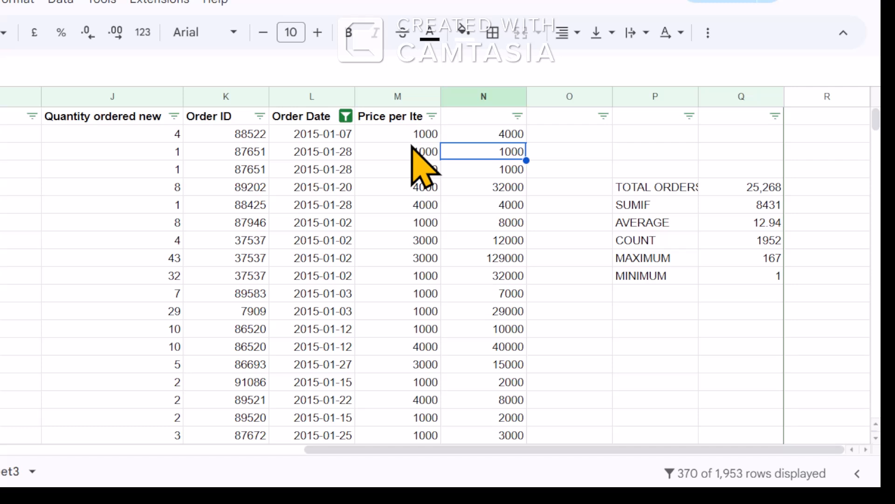
click(508, 139)
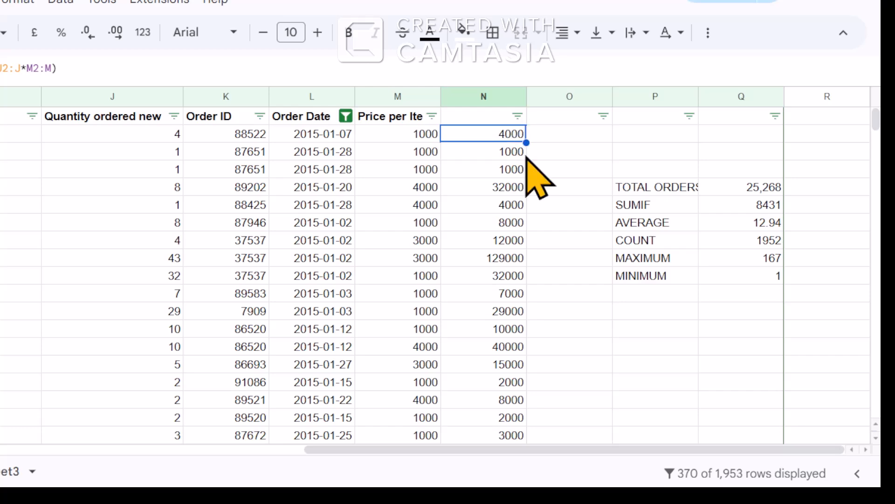
Insert a blank row above the third displayed order to test the array formula in column N.
scroll(502, 248, down, 5)
scroll(508, 238, up, 5)
click(1, 170)
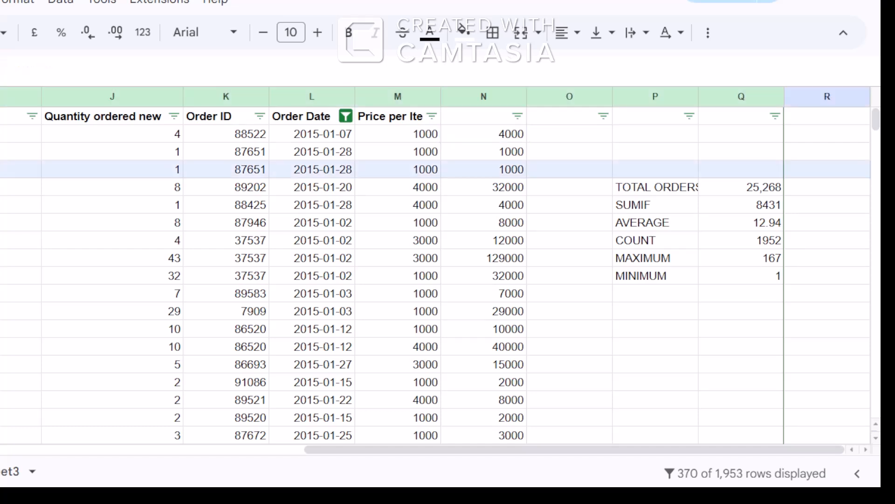
right_click(5, 193)
click(44, 181)
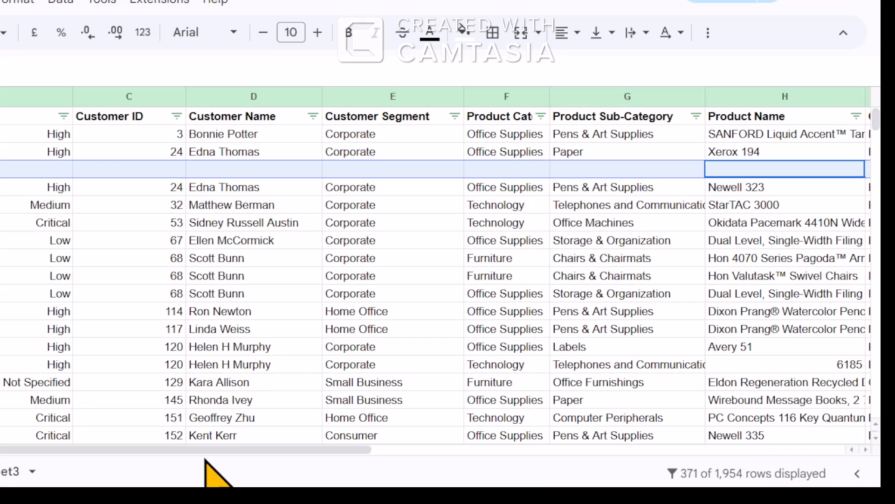
drag(206, 451, 509, 452)
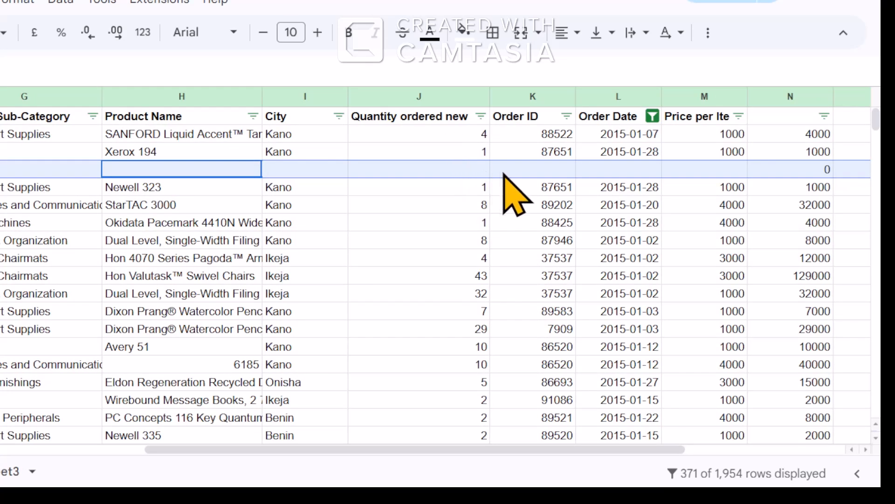
Inspect the array formula's result in column N for the inserted blank row and the two rows above it.
click(822, 170)
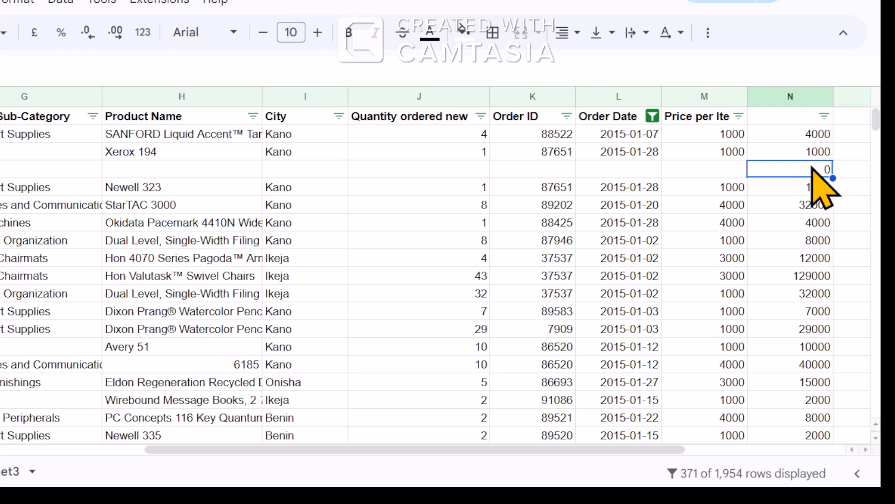
drag(555, 448, 741, 448)
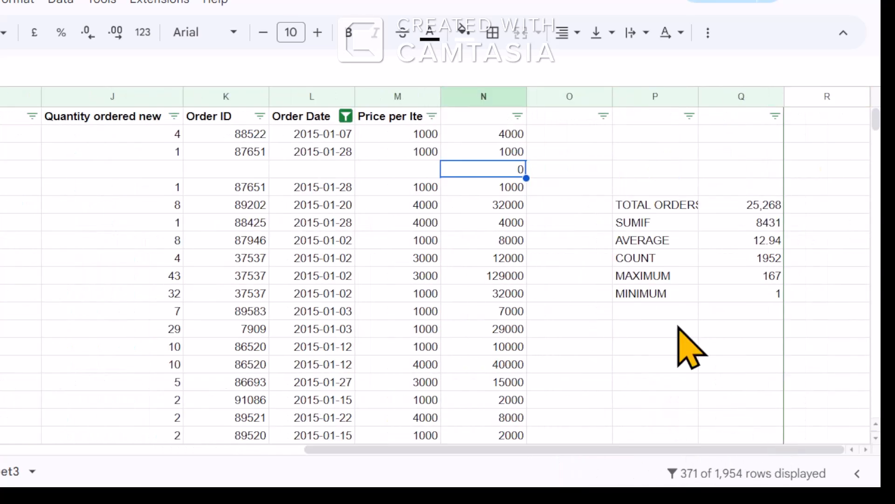
click(488, 150)
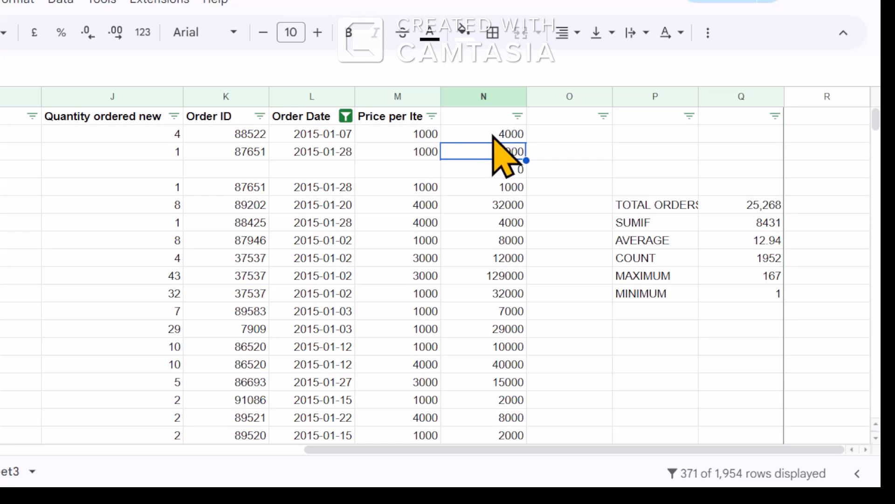
click(494, 139)
click(493, 154)
click(494, 170)
In the inserted row, enter 4 as the quantity ordered and 2000 as the price per item, and check the row's total.
click(191, 170)
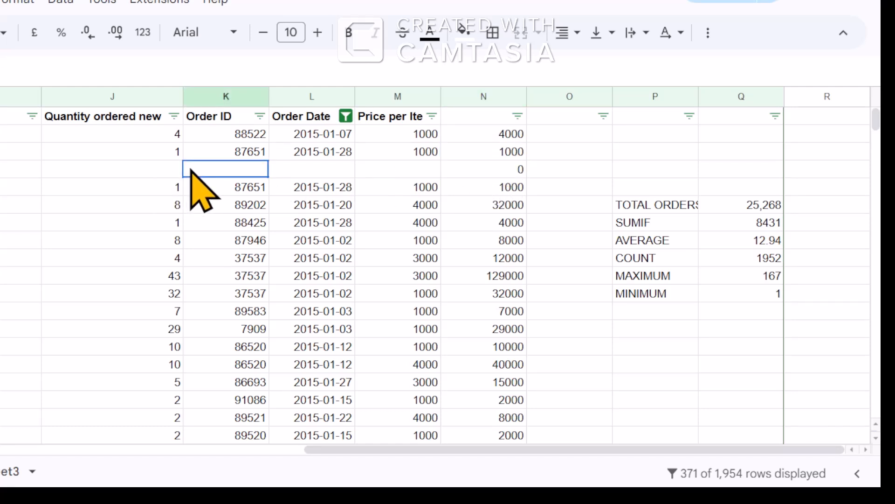
click(163, 167)
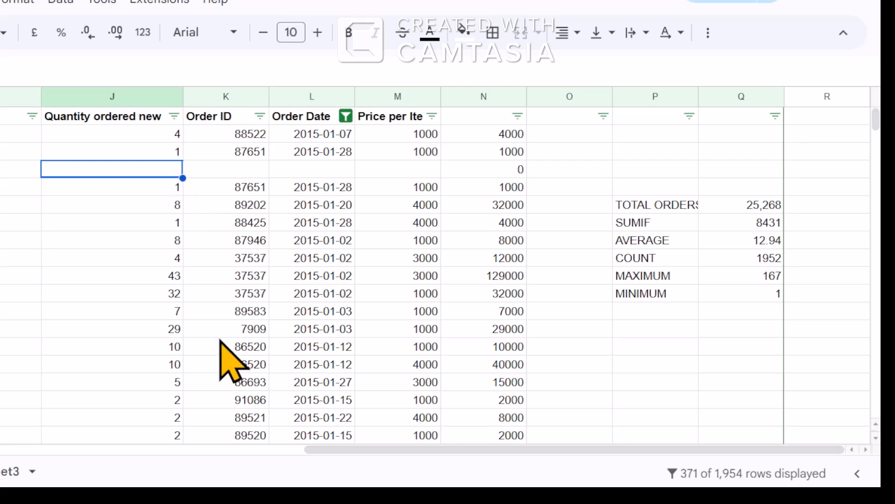
text(4)
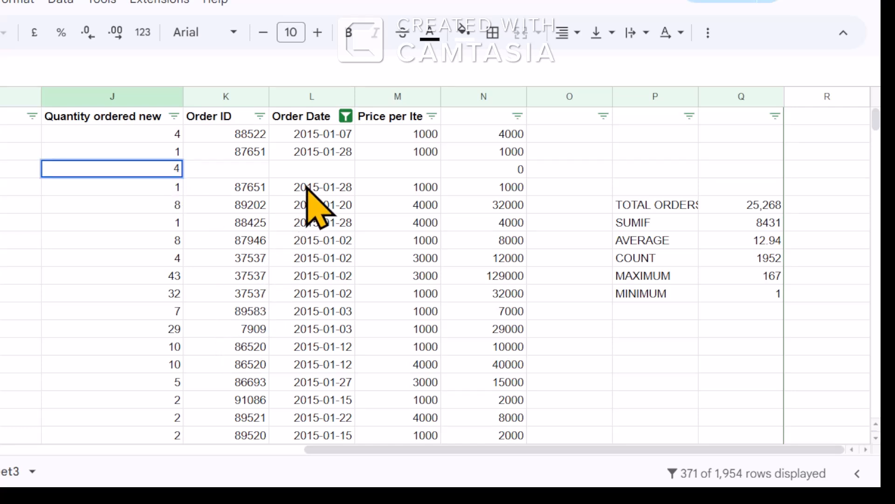
click(402, 170)
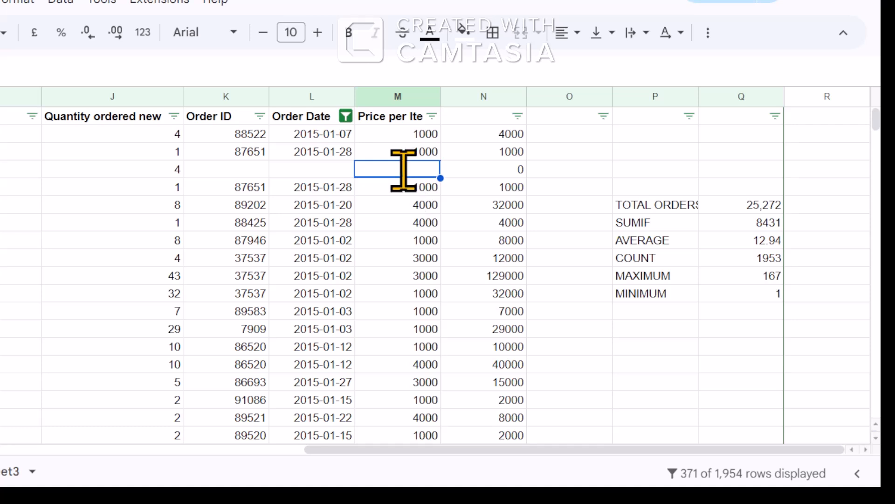
text(2000)
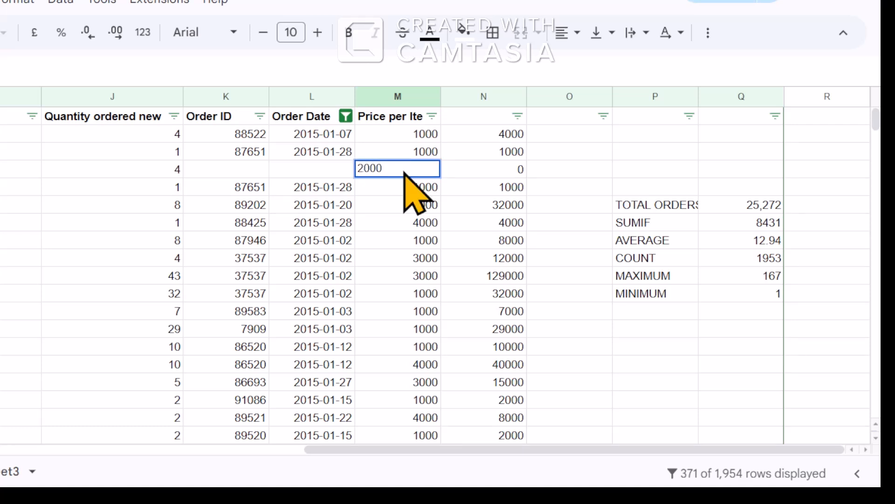
key(Return)
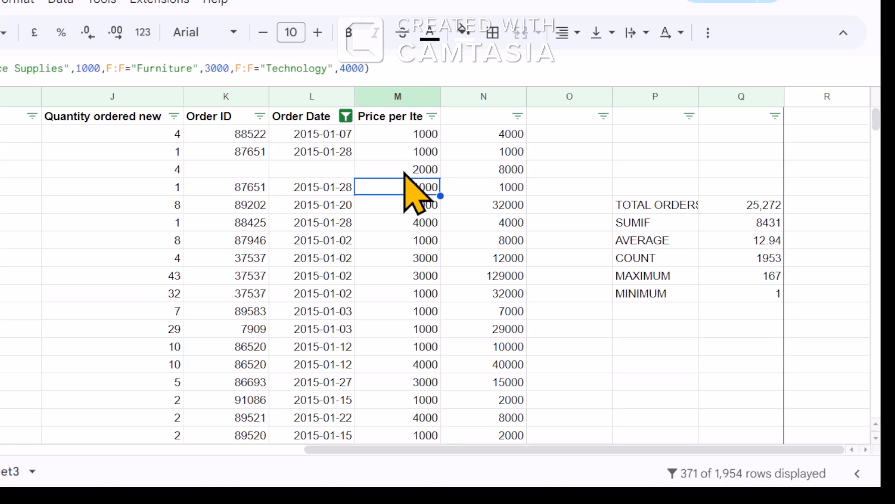
click(509, 172)
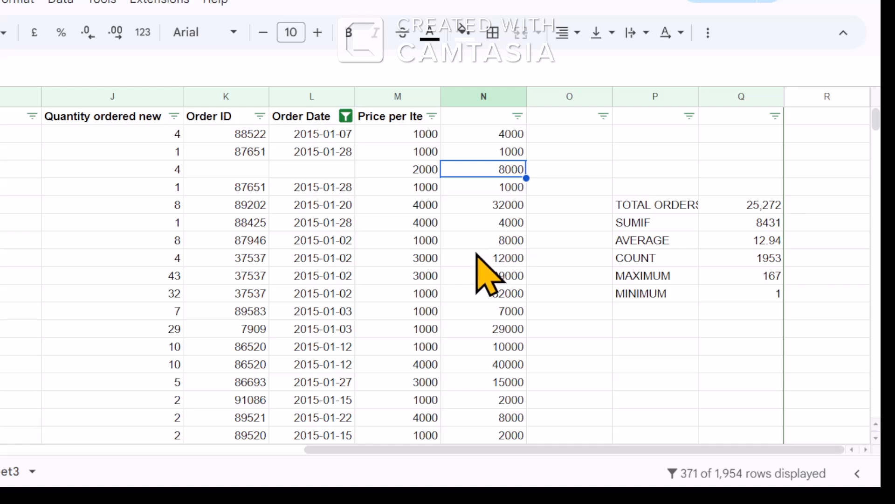
click(175, 170)
click(418, 173)
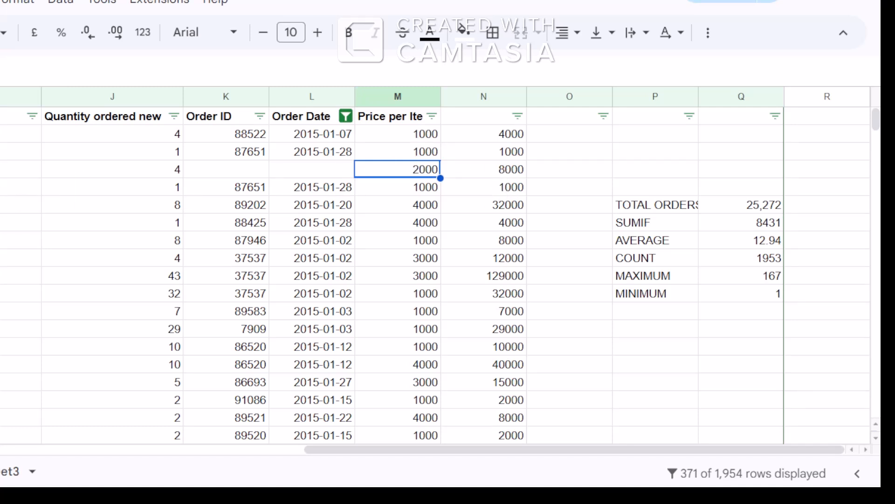
Delete the inserted test row with quantity 4 and price 2000.
key(shift+space)
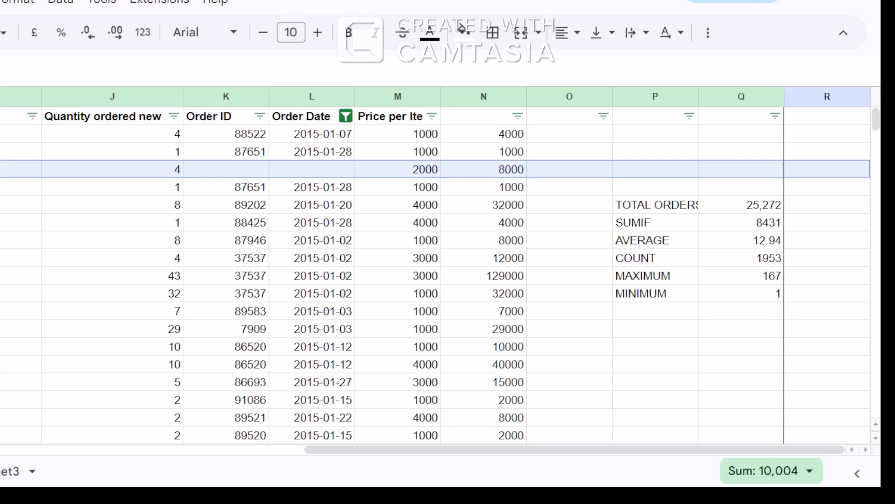
right_click(1, 168)
click(2, 232)
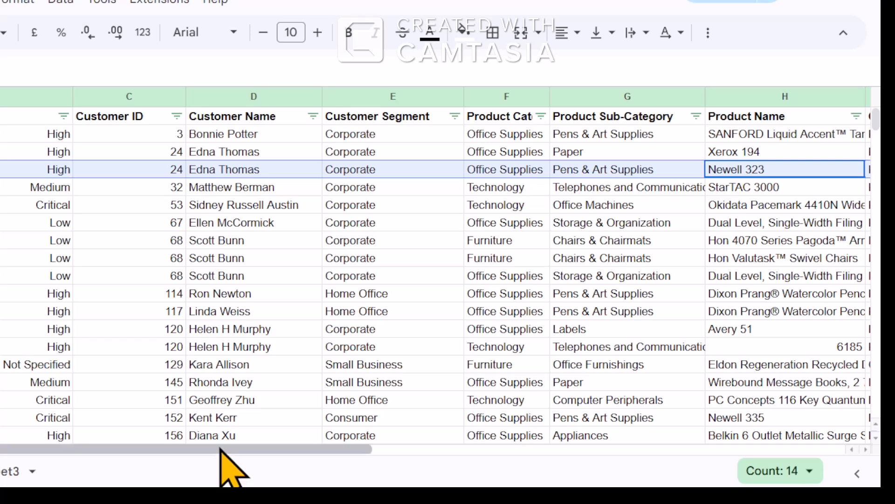
Move the Quantity ordered new column so it sits between Order Date and the price per item column.
drag(224, 449, 561, 455)
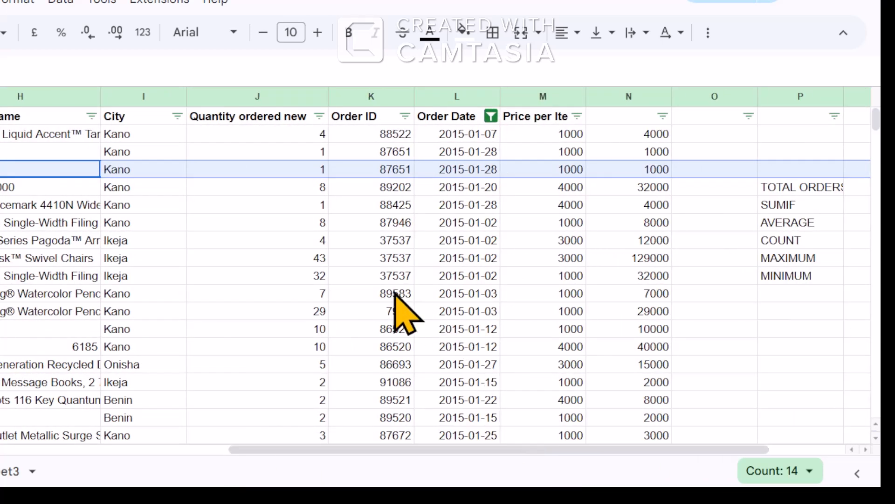
click(261, 95)
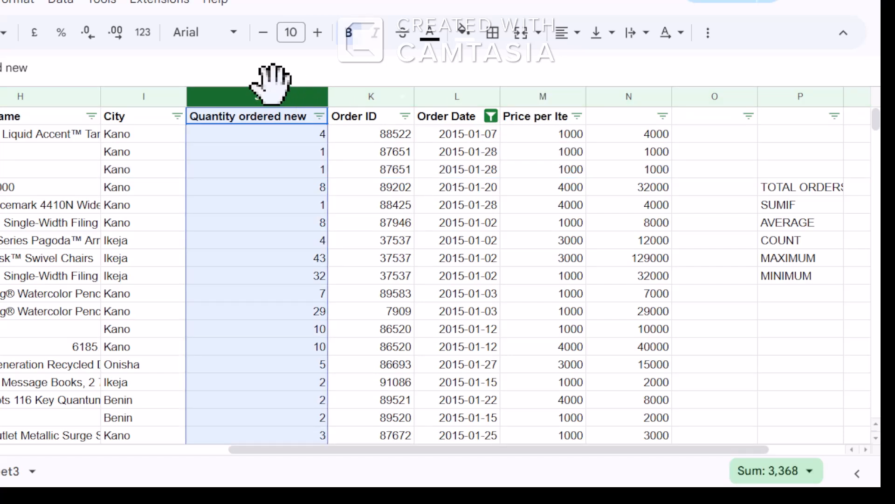
drag(270, 86, 490, 99)
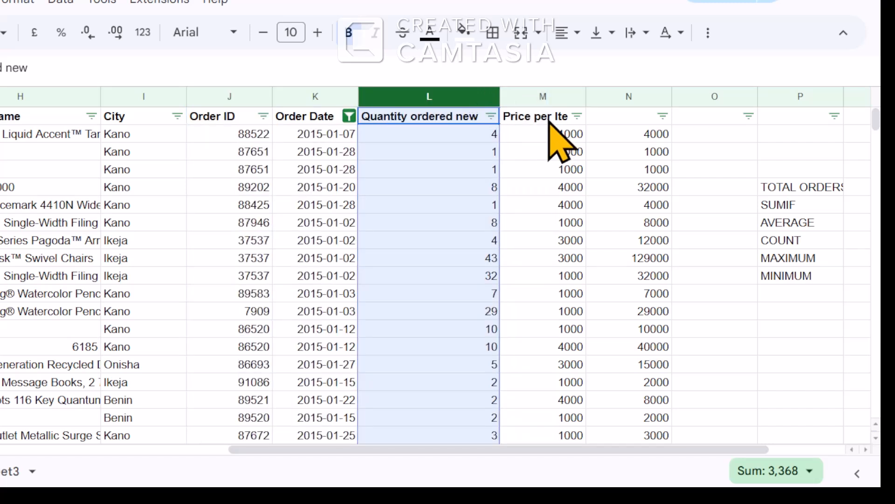
Enter the header Sales in N1 above the calculated order totals.
click(634, 139)
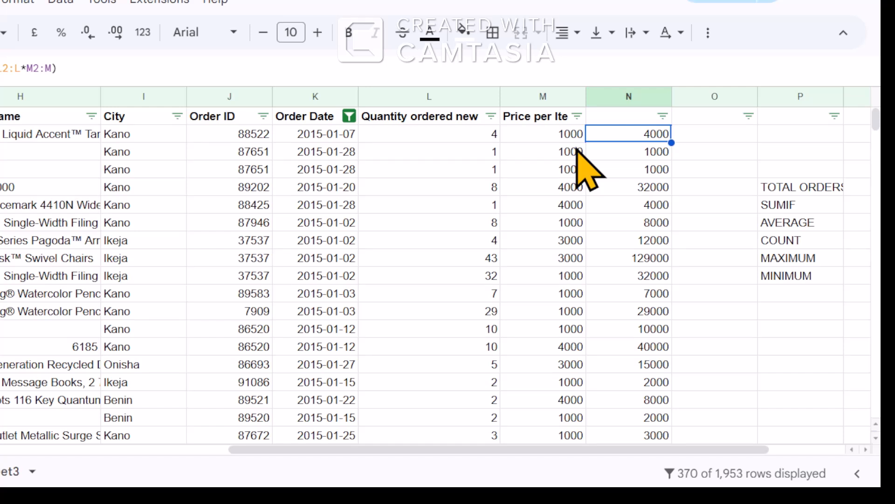
click(623, 121)
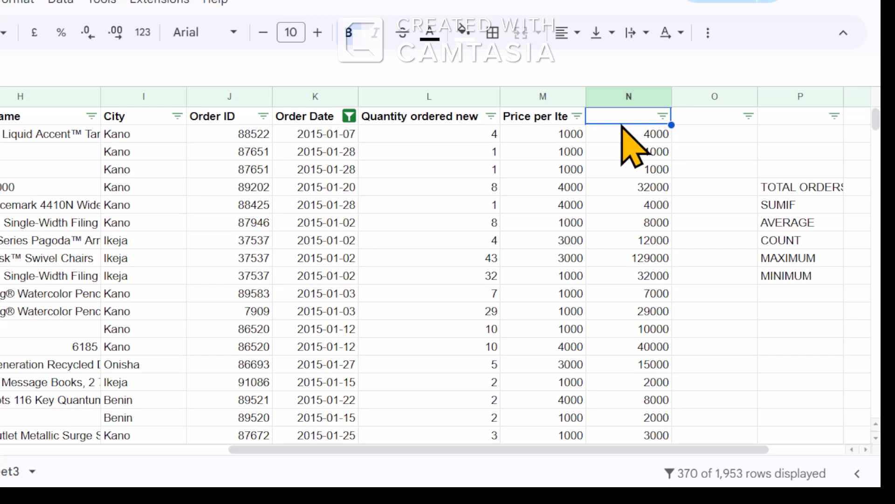
text(Sales)
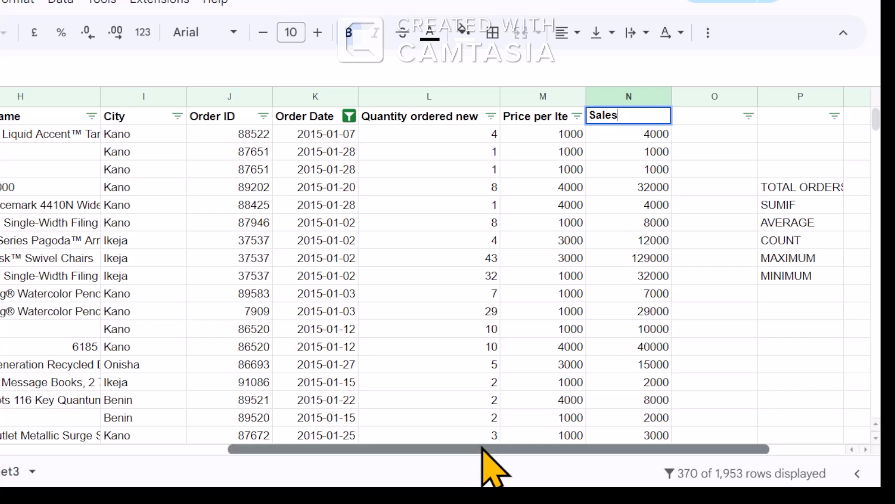
drag(482, 449, 569, 447)
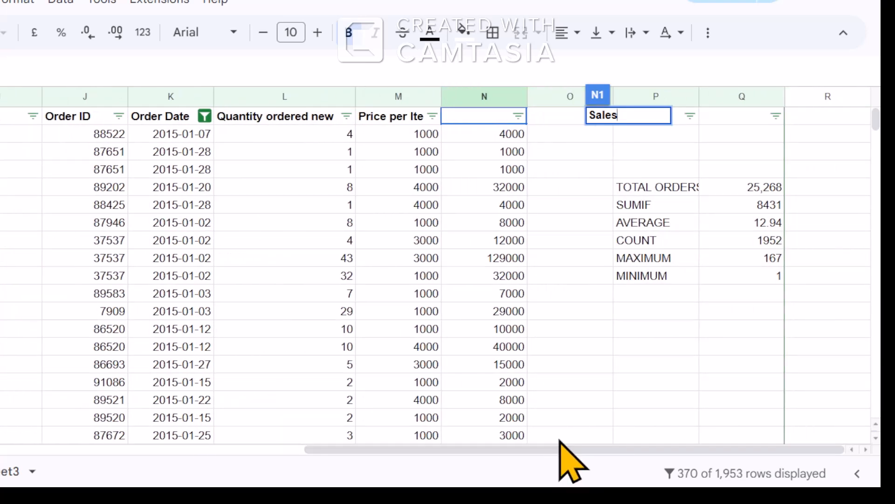
key(Return)
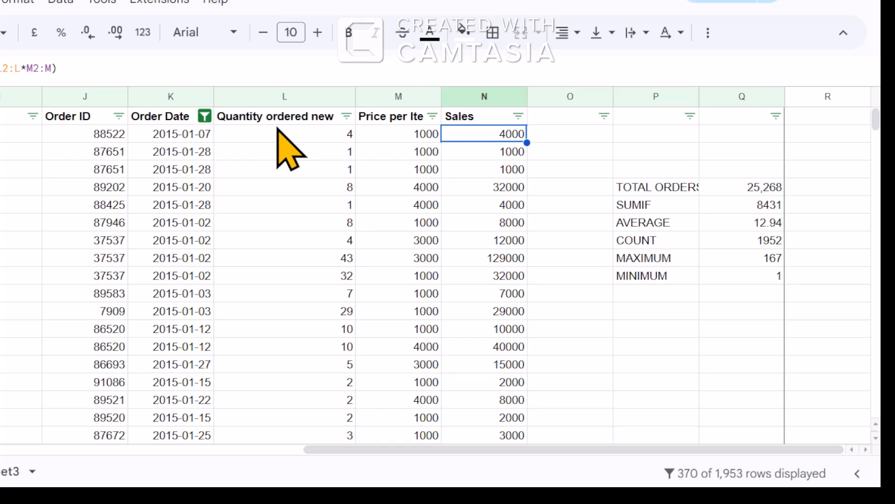
Format the whole Sales column as Number with no decimal places.
click(387, 119)
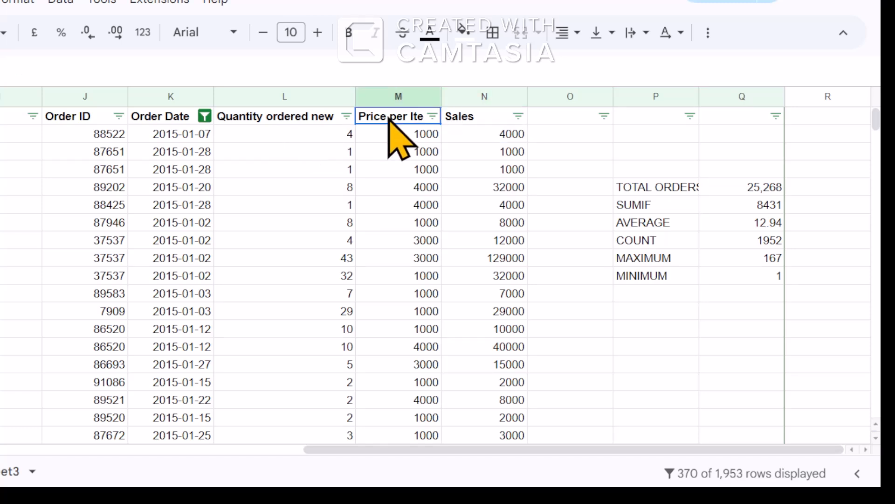
click(501, 119)
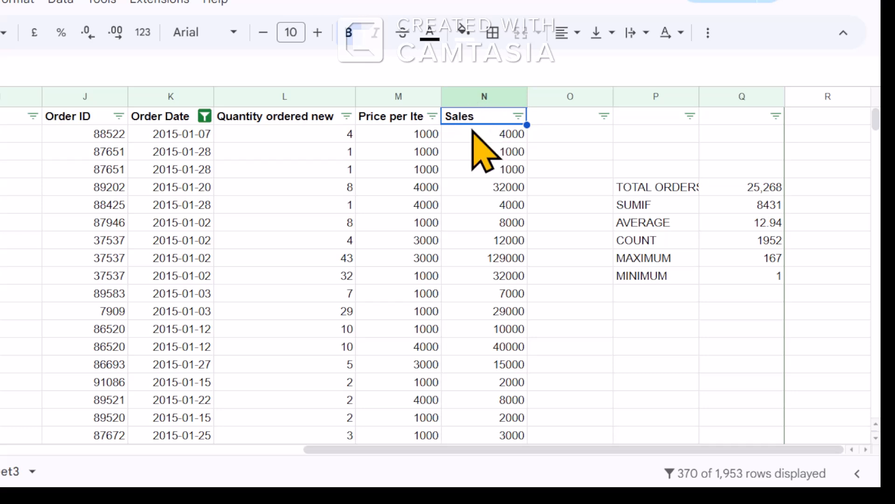
click(495, 97)
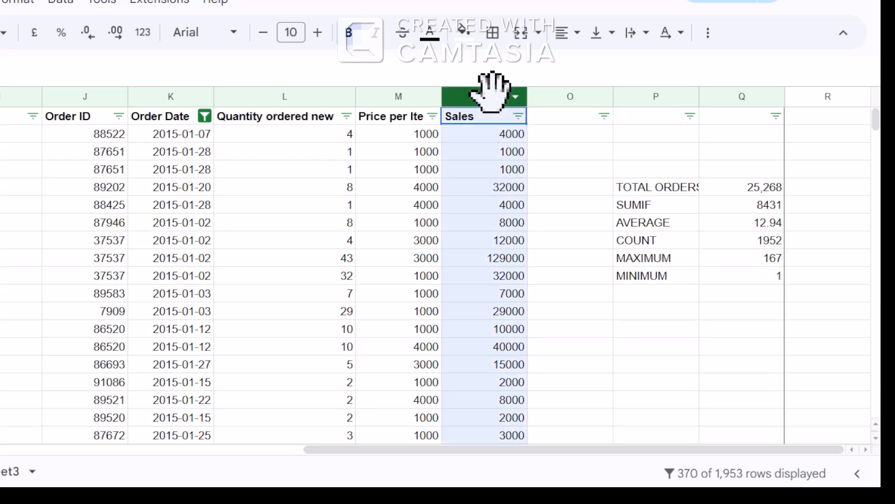
click(140, 33)
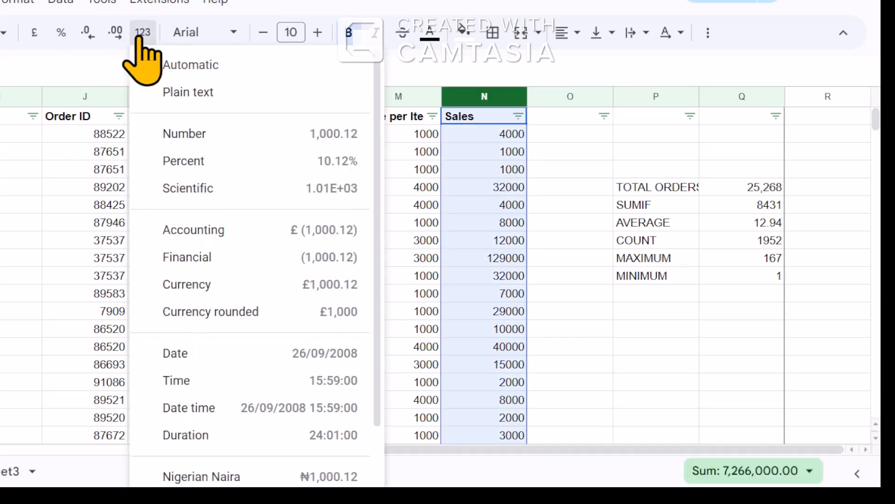
click(187, 134)
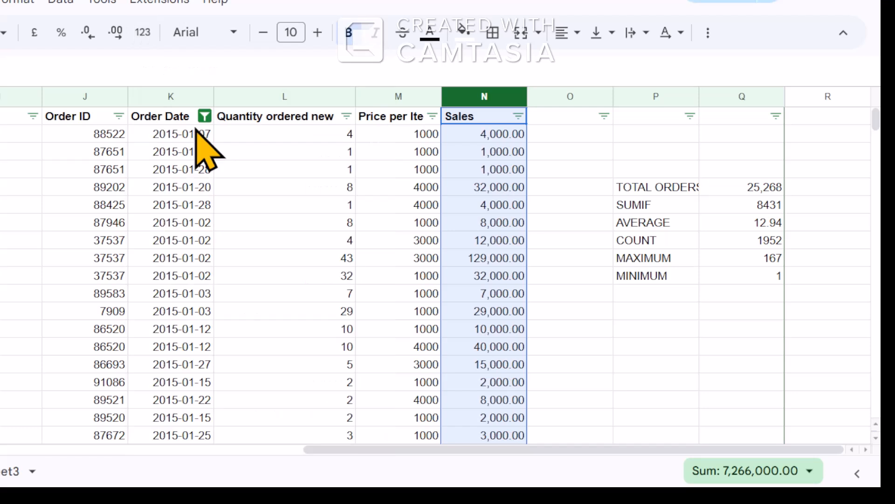
double_click(88, 33)
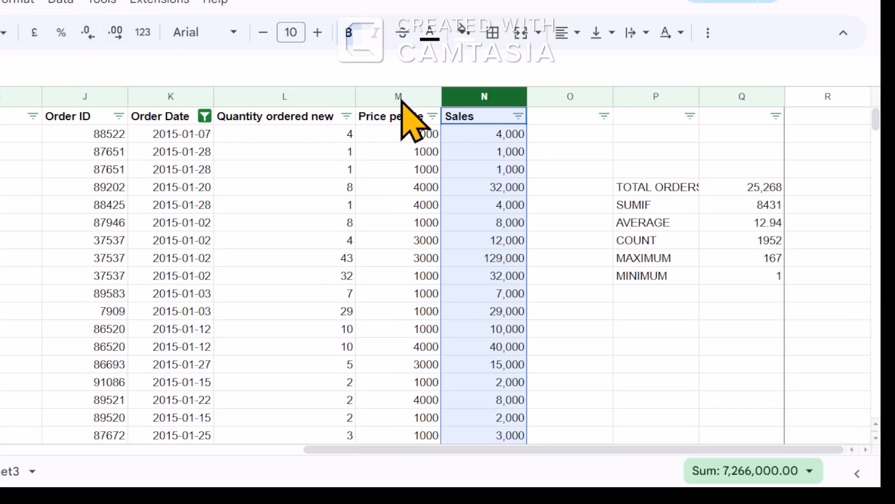
Format the whole price per item column as Number with no decimal places.
click(369, 96)
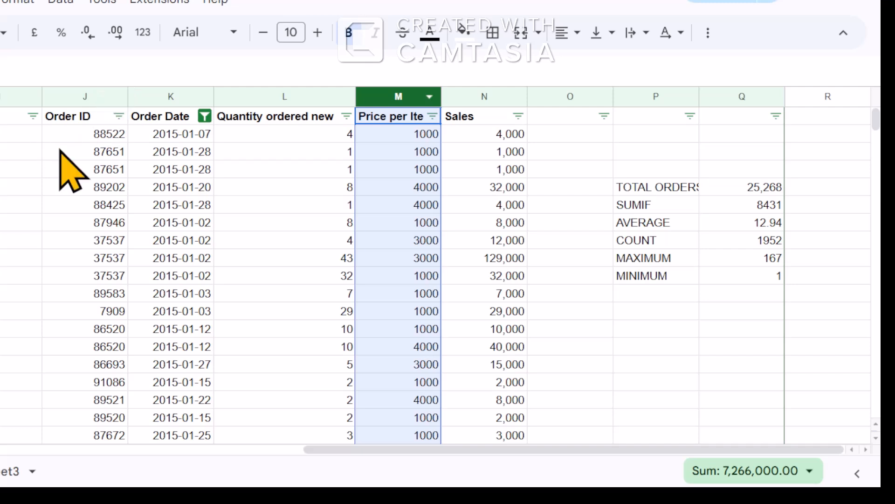
click(142, 32)
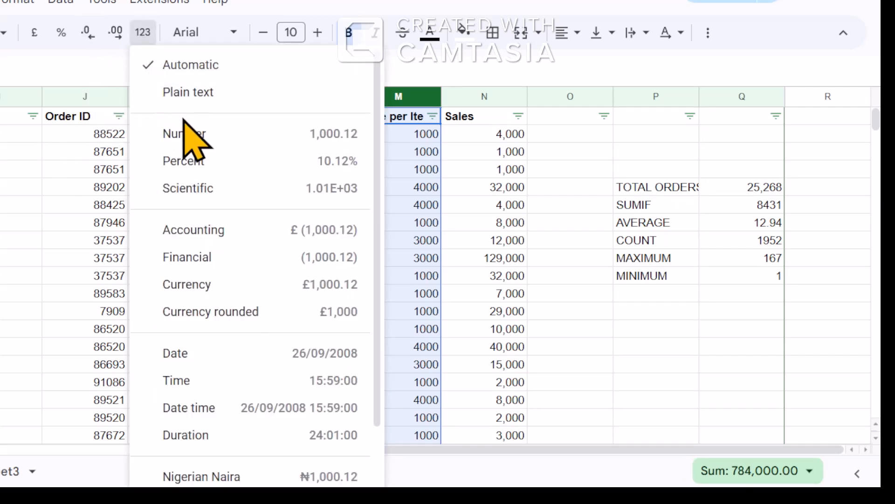
click(184, 134)
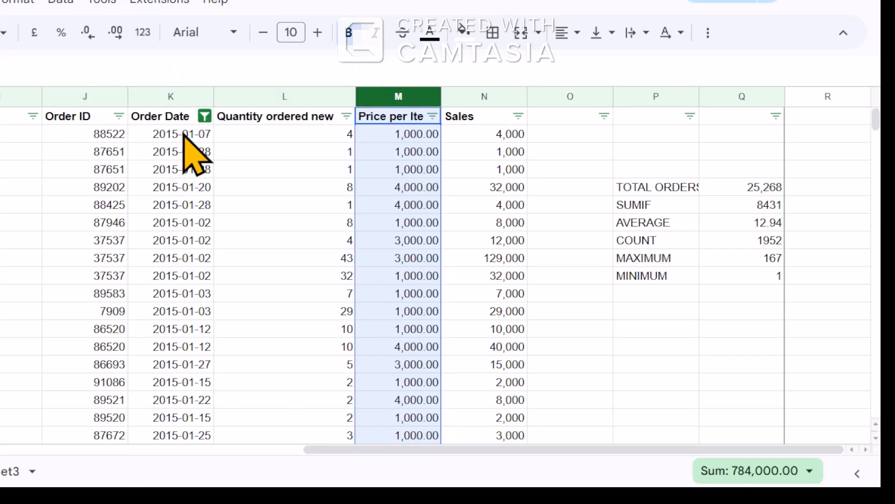
click(87, 33)
click(87, 33)
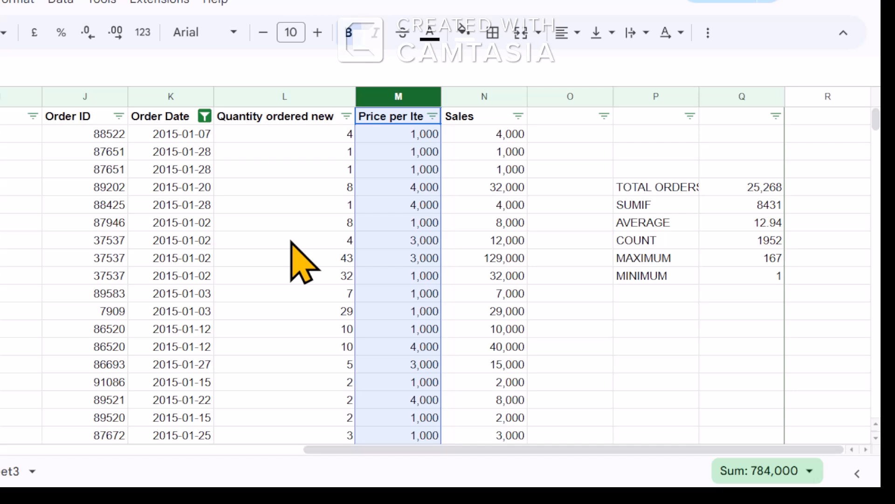
Review the formatted price and Sales values and the array formula in the first Sales cell.
click(416, 158)
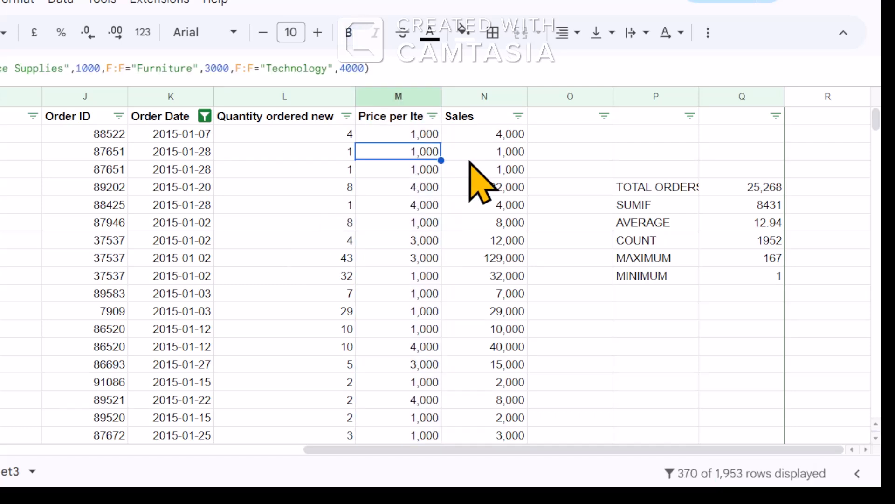
click(491, 134)
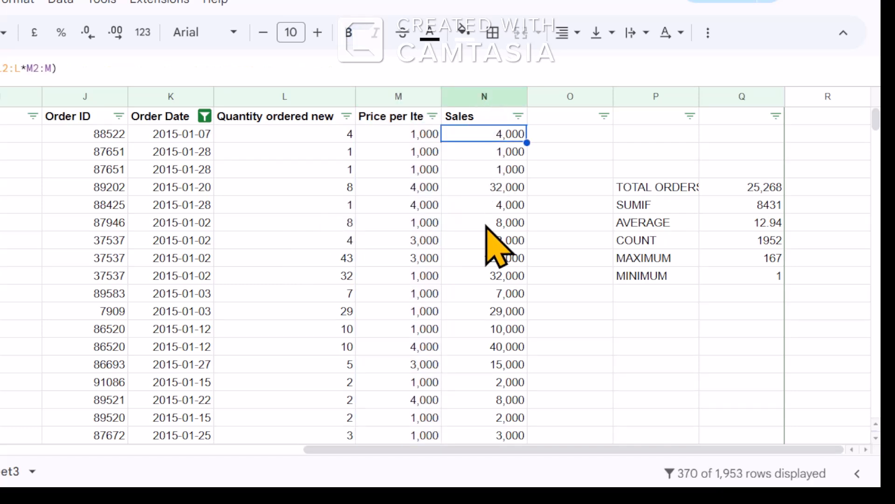
click(492, 258)
scroll(479, 277, down, 8)
scroll(480, 277, up, 8)
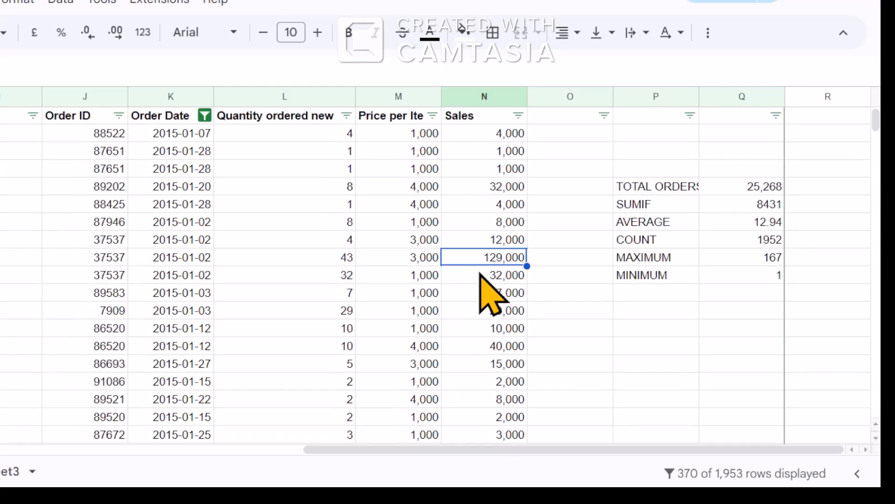
click(475, 135)
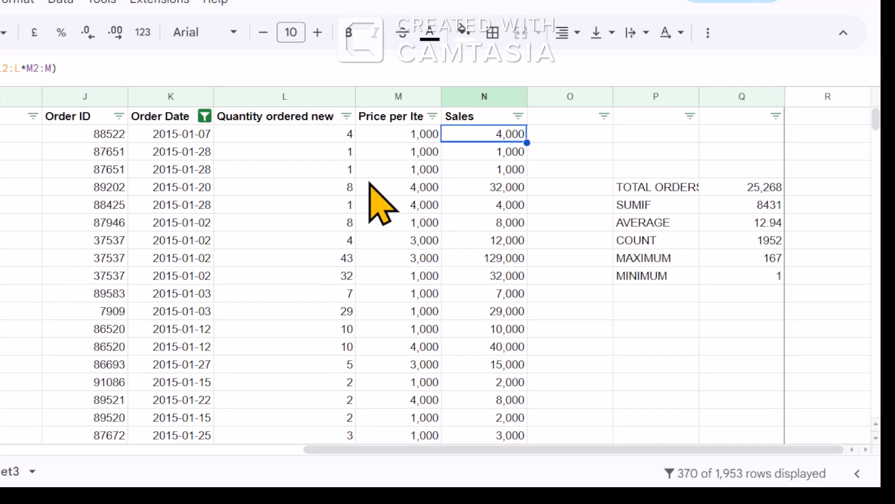
click(120, 223)
scroll(406, 212, down, 3)
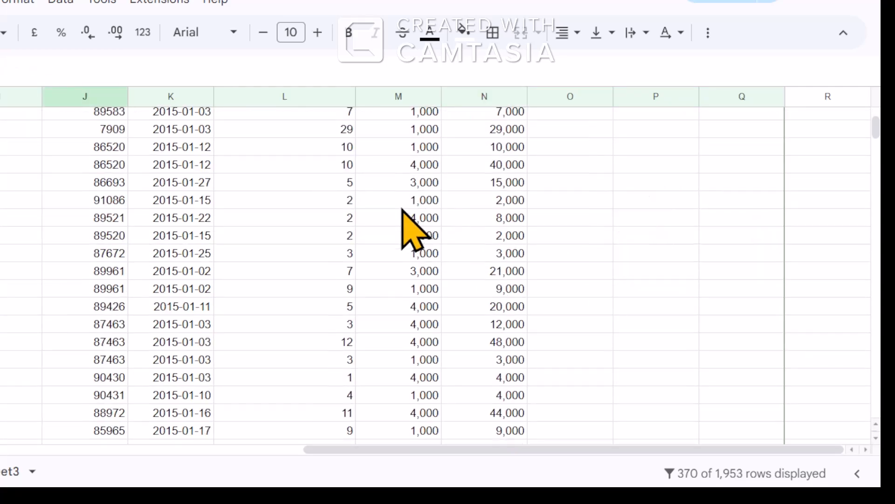
scroll(406, 212, up, 3)
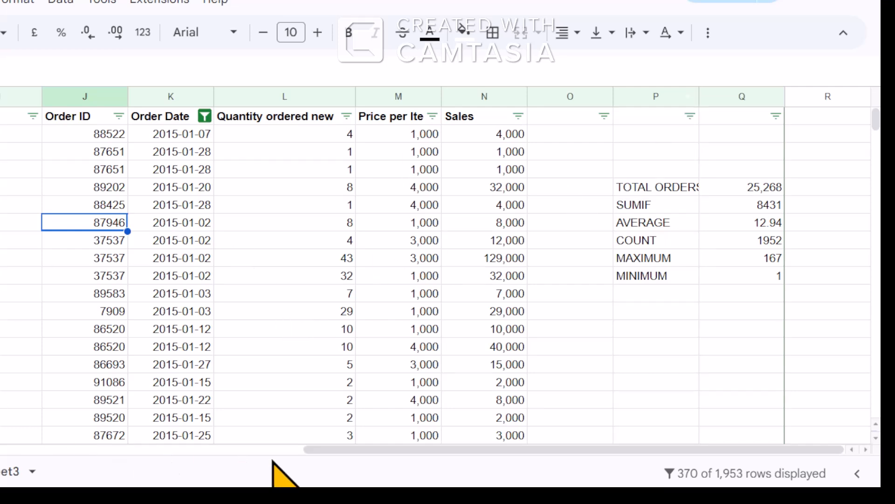
drag(364, 451, 158, 447)
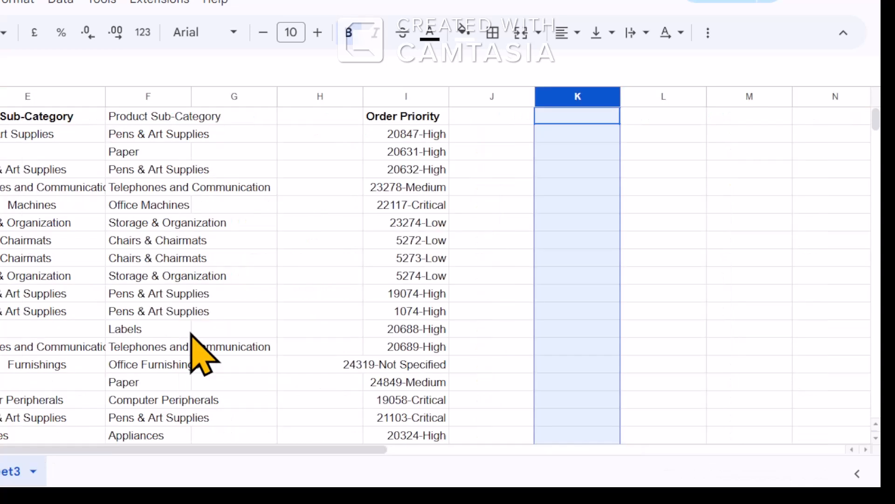
List the distinct product sub-categories in K2 with a UNIQUE formula over the whole column F.
click(410, 210)
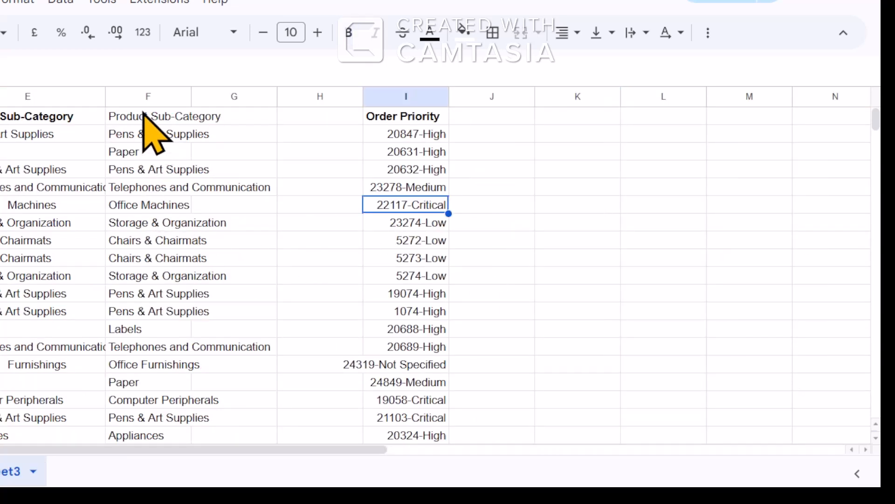
click(134, 93)
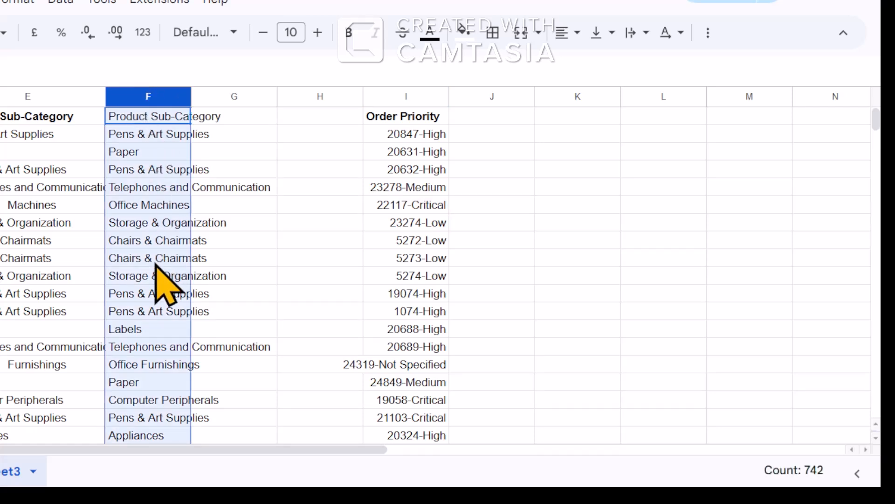
click(570, 123)
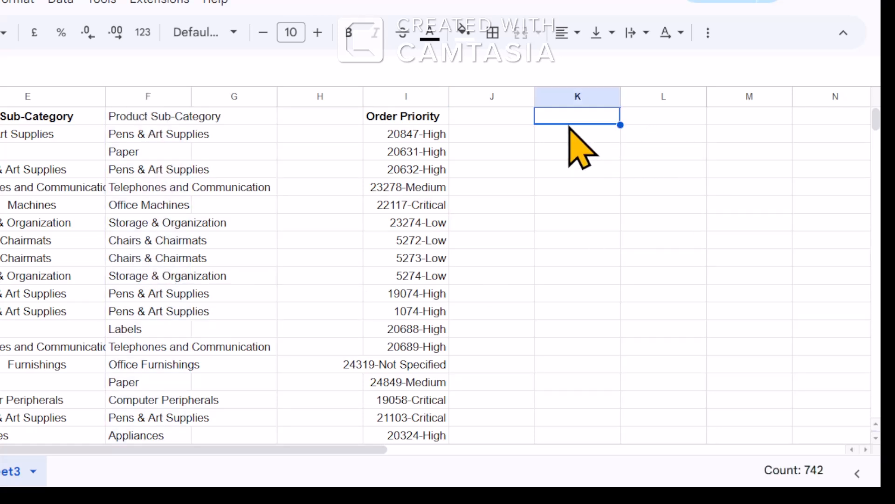
click(570, 134)
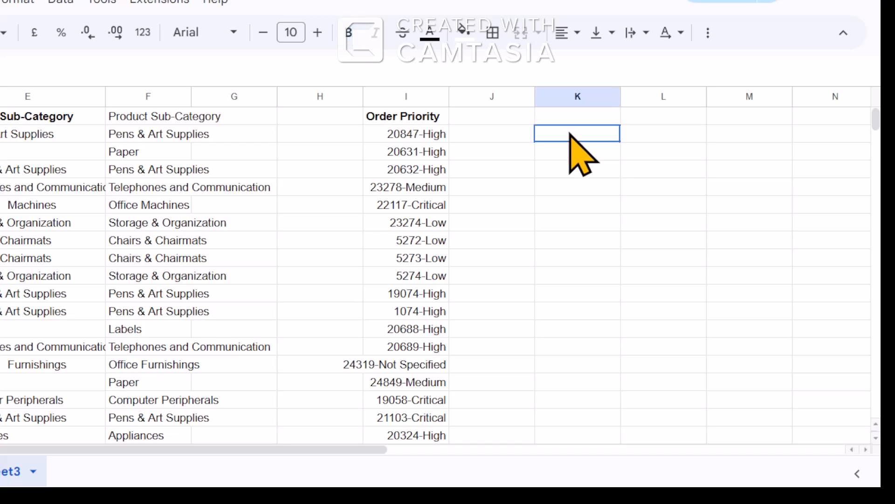
text(=)
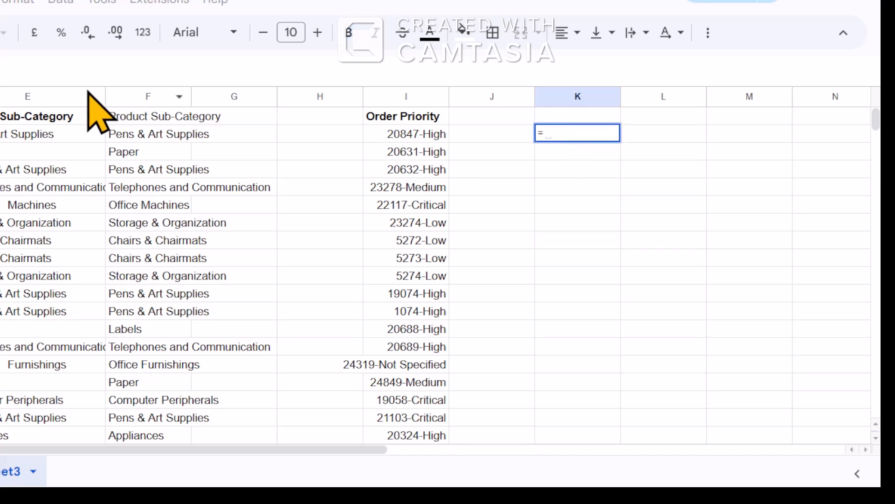
click(148, 96)
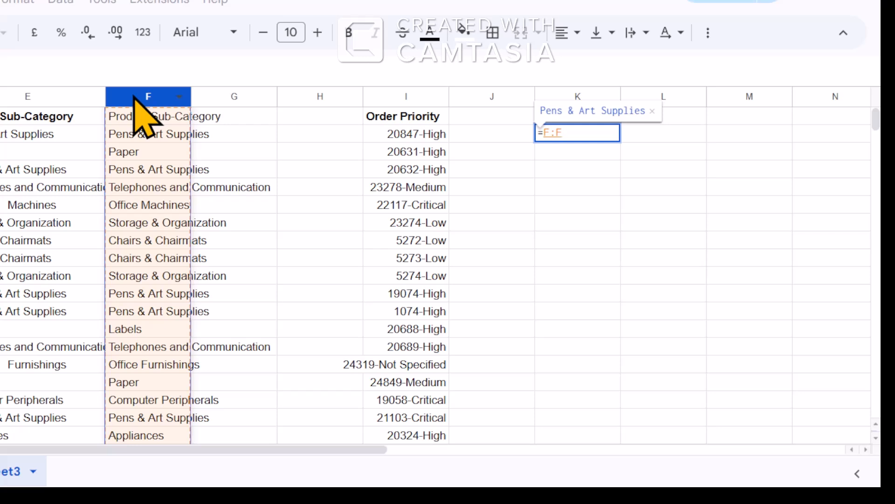
key(BackSpace)
key(BackSpace)
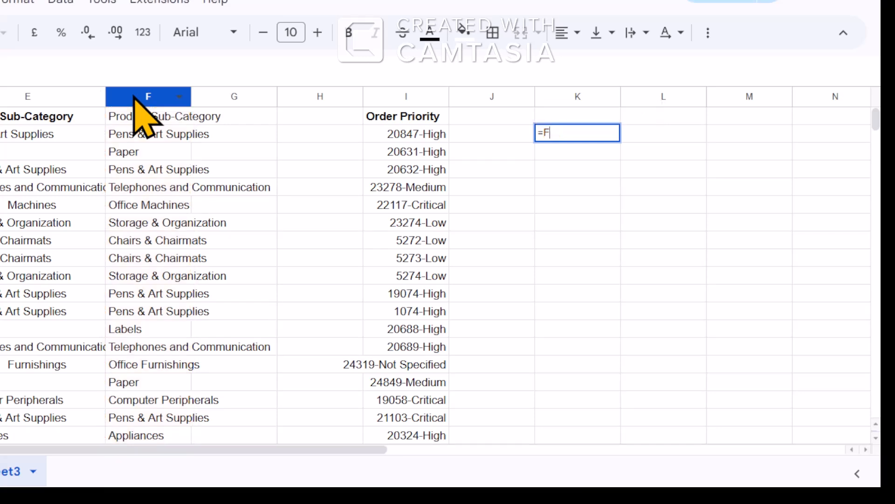
text(uni)
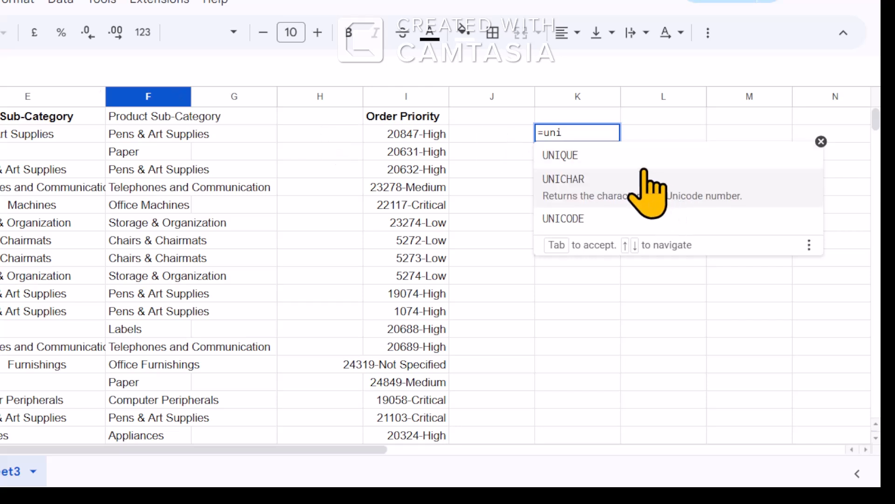
click(623, 161)
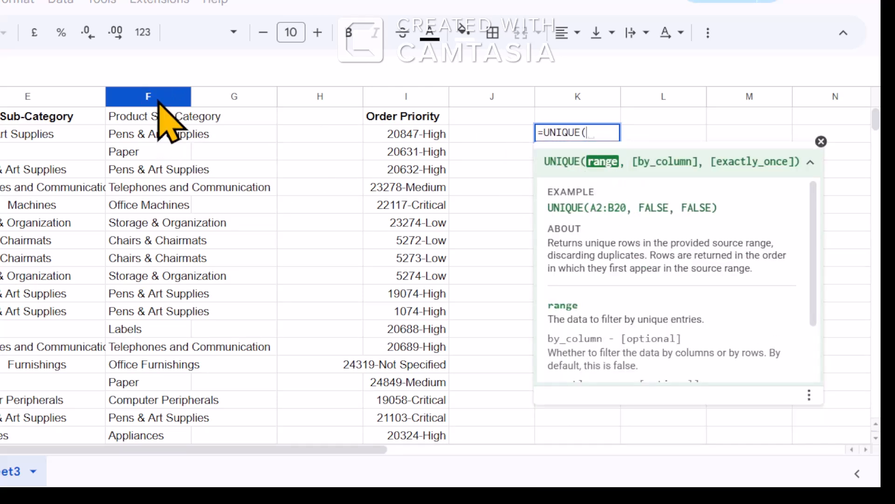
click(158, 98)
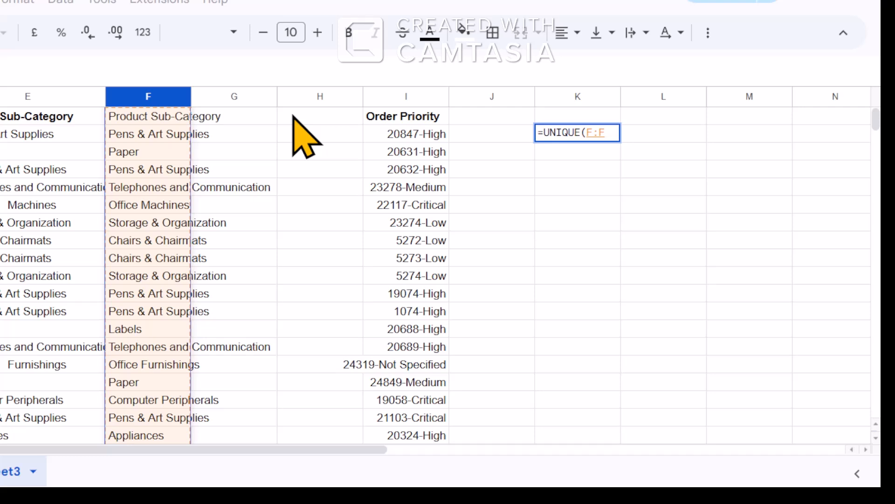
key(Return)
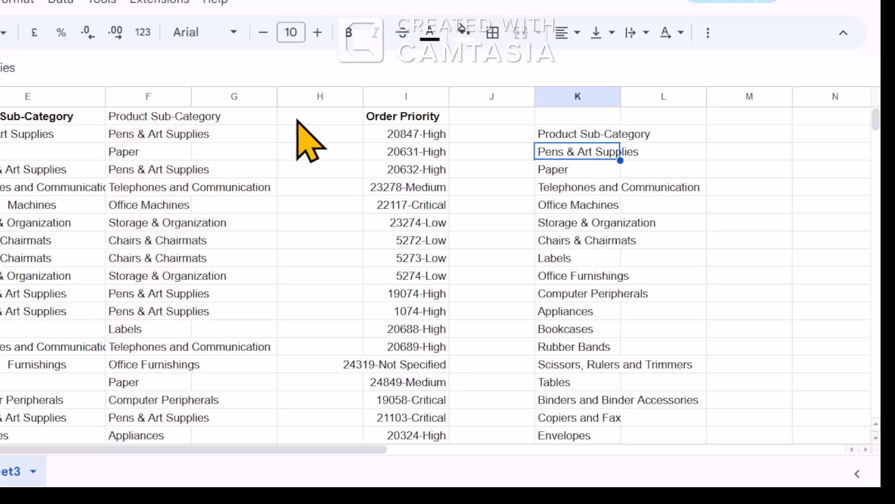
Change the UNIQUE formula's range to F2:F and widen column K to fit the sub-category names.
click(599, 134)
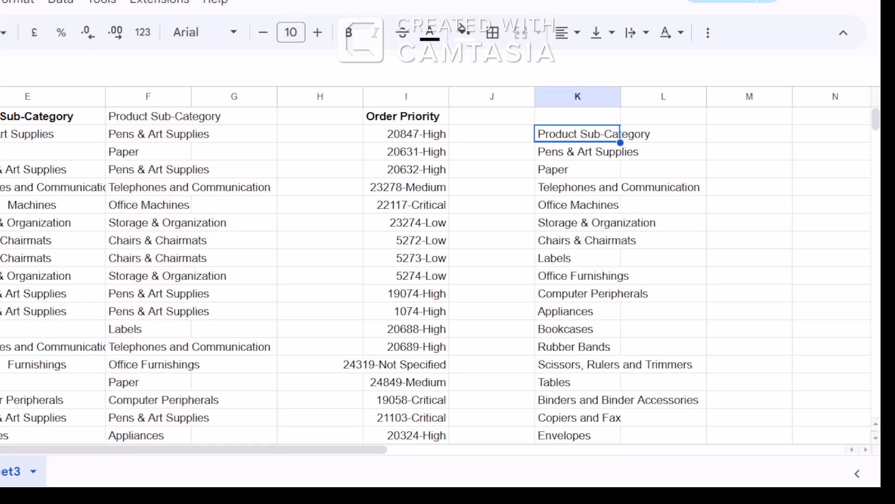
double_click(621, 135)
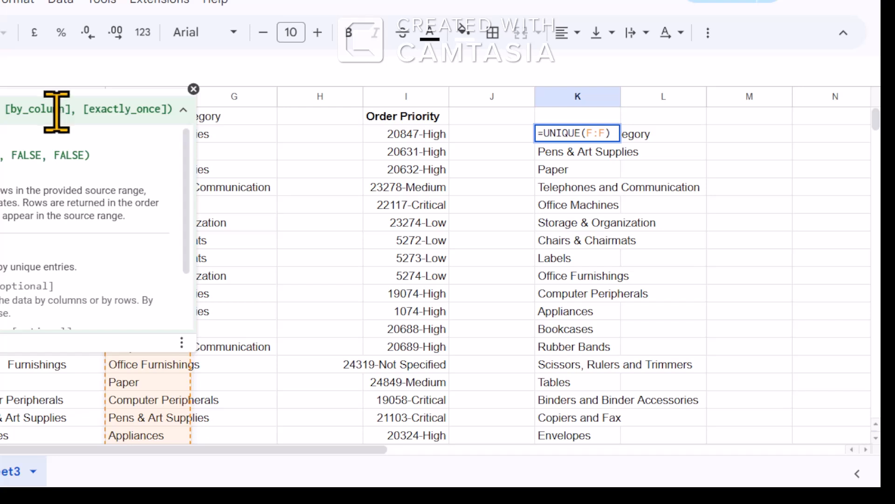
text(2)
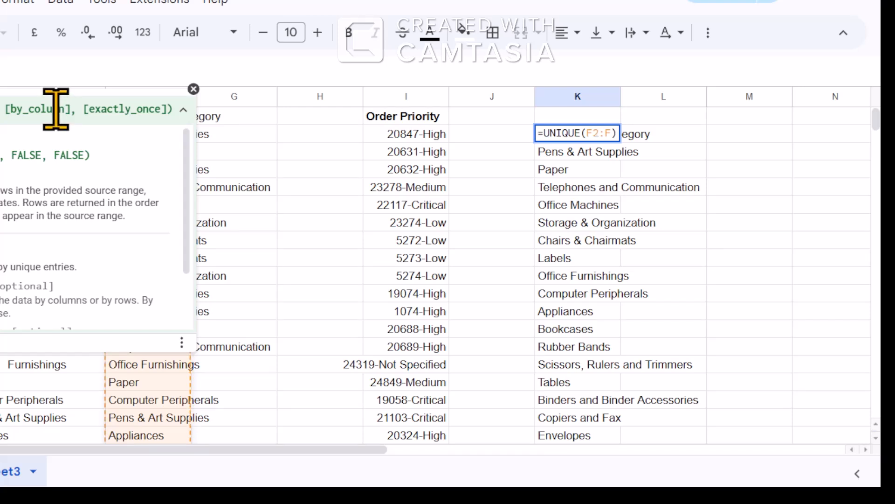
key(Return)
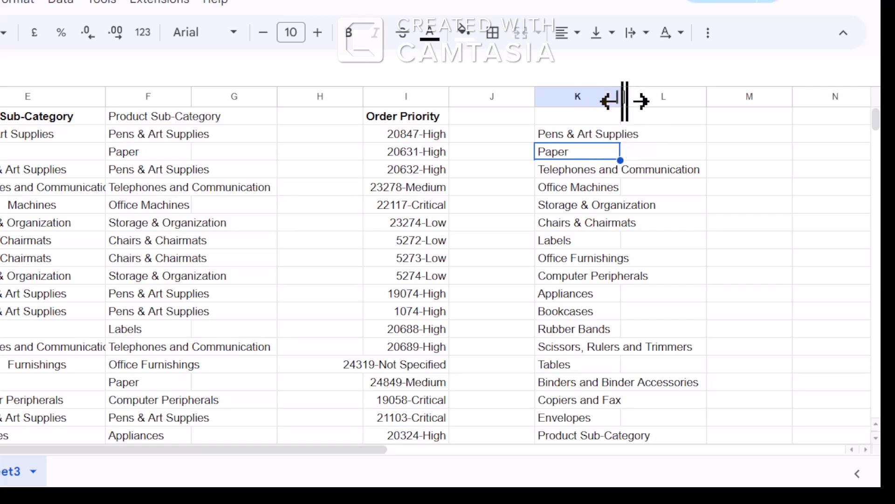
drag(625, 100, 654, 100)
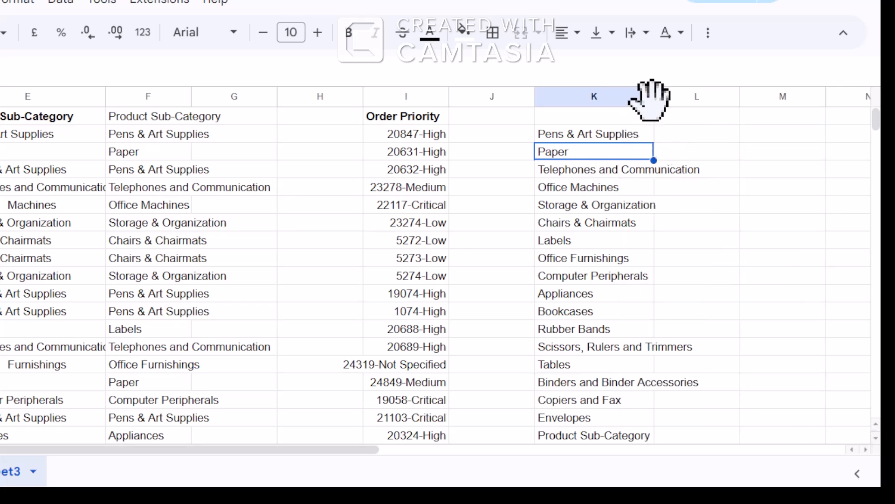
drag(653, 97, 701, 96)
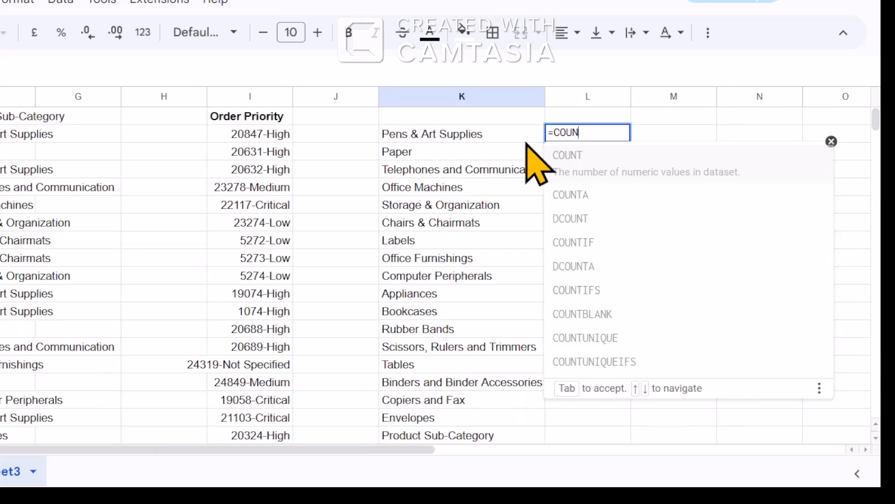
key(BackSpace)
key(BackSpace)
key(BackSpace)
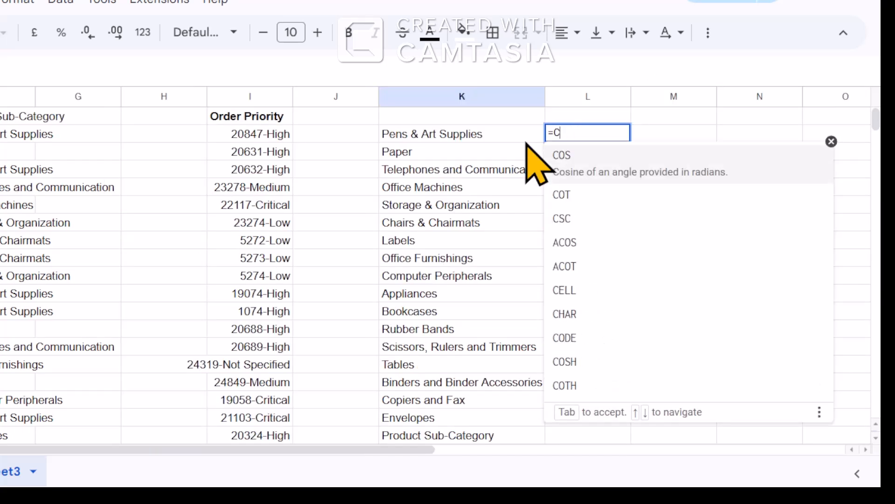
key(BackSpace)
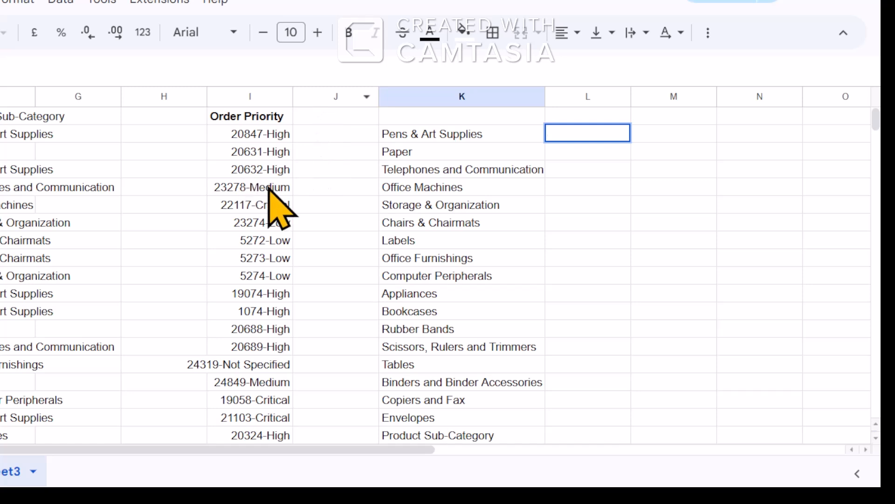
click(605, 174)
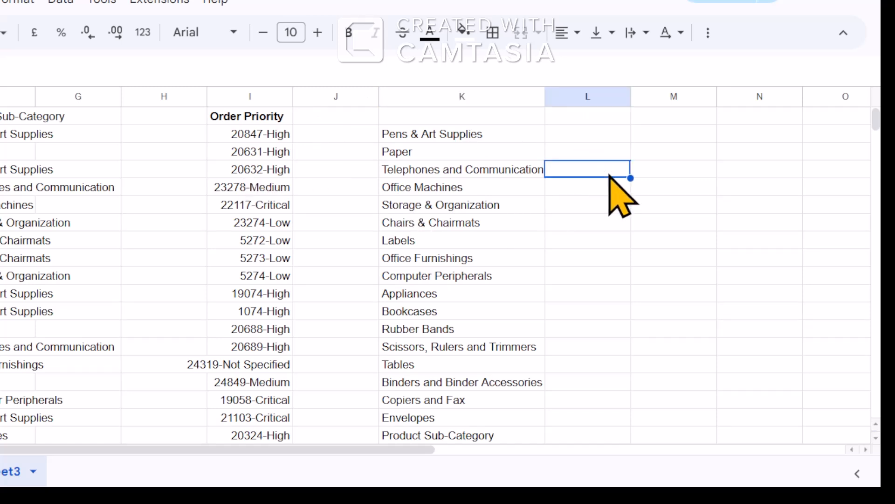
click(580, 135)
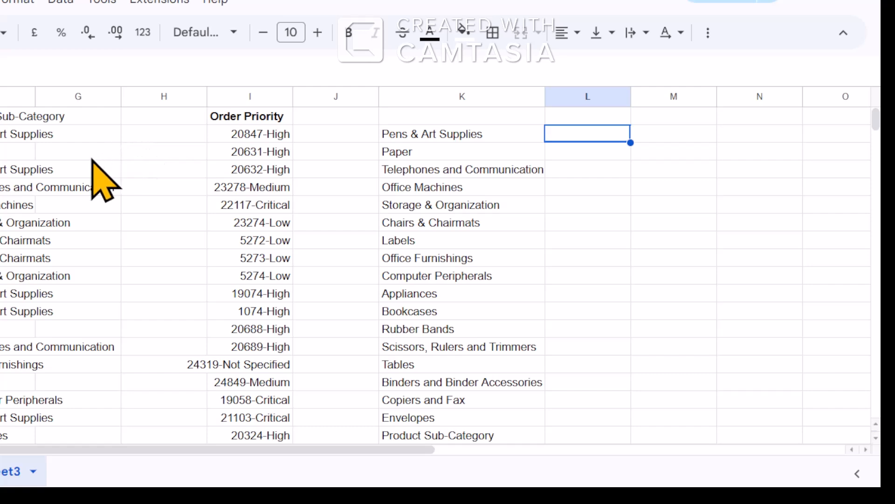
scroll(279, 396, down, 5)
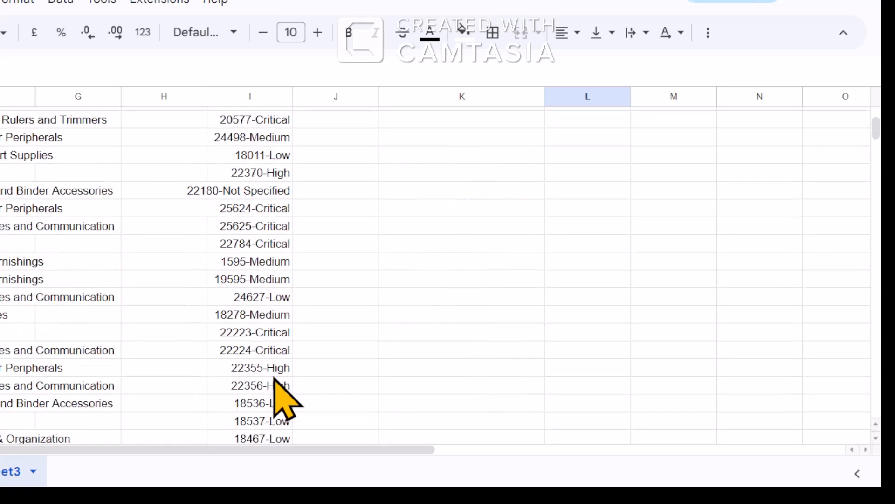
scroll(281, 396, up, 5)
drag(301, 445, 469, 451)
click(429, 135)
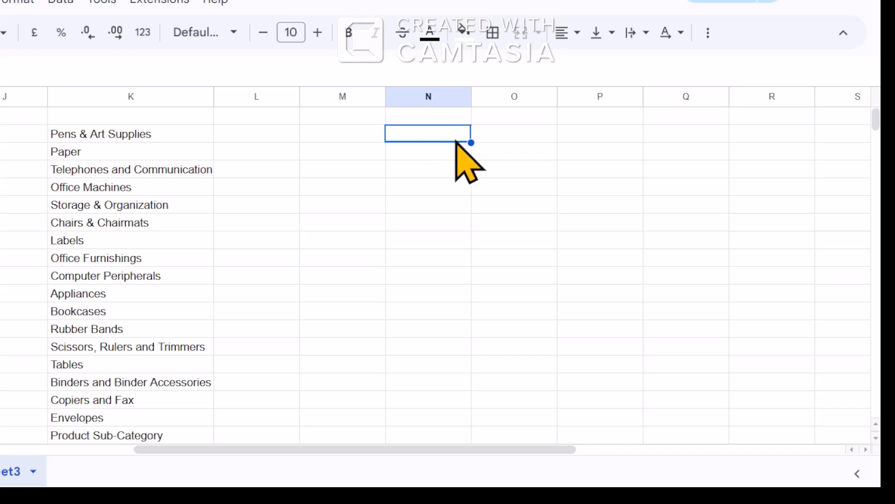
click(486, 135)
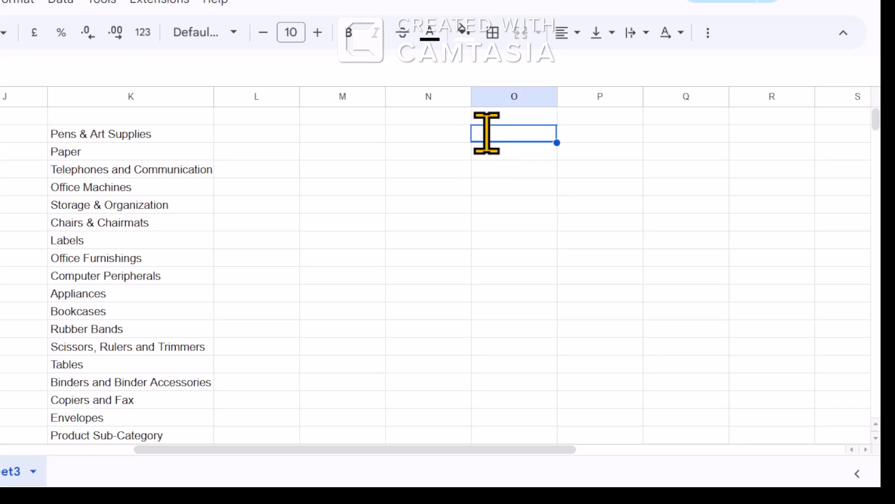
double_click(486, 133)
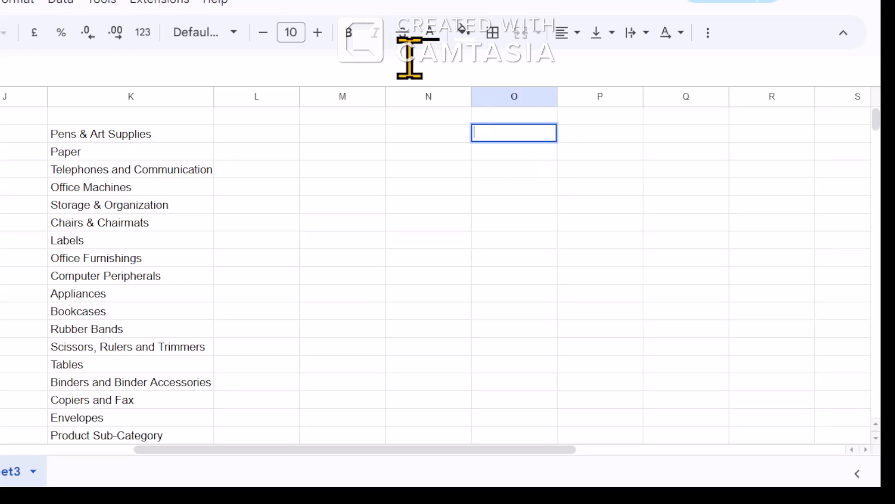
Enter the sample values red, blue and green in cells L2 to L4 beside the unique sub-categories.
click(249, 135)
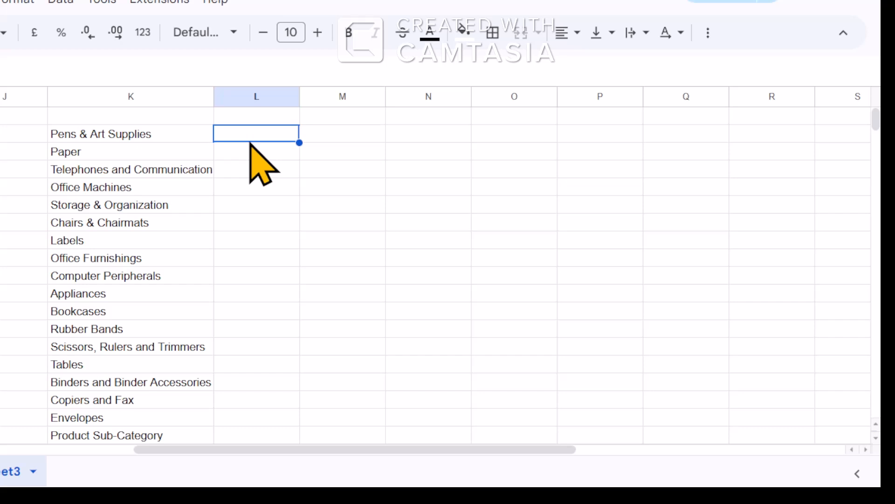
text(red)
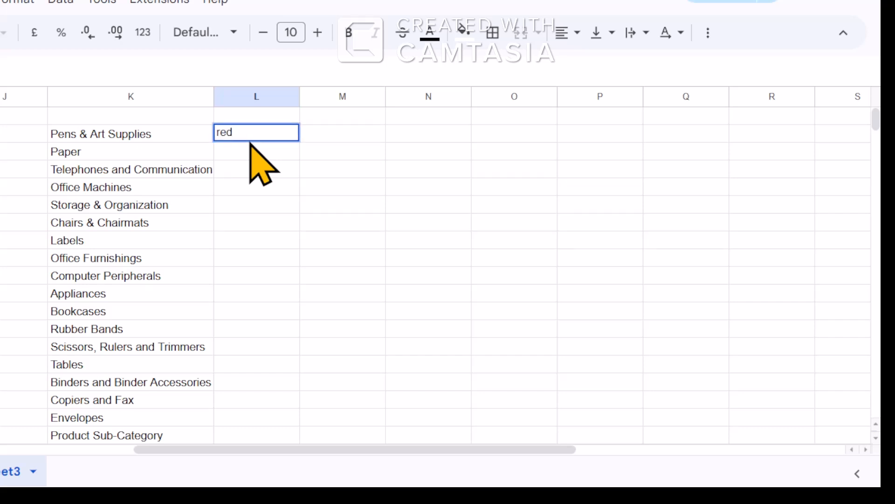
key(Return)
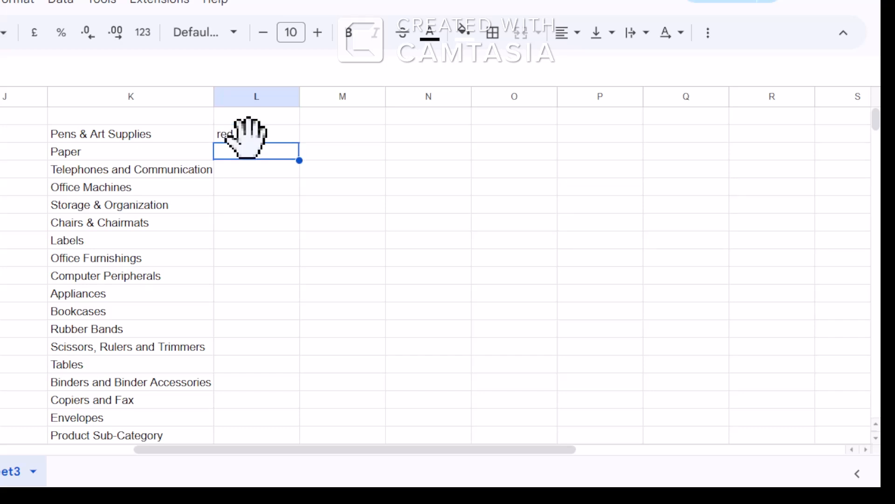
text(blue)
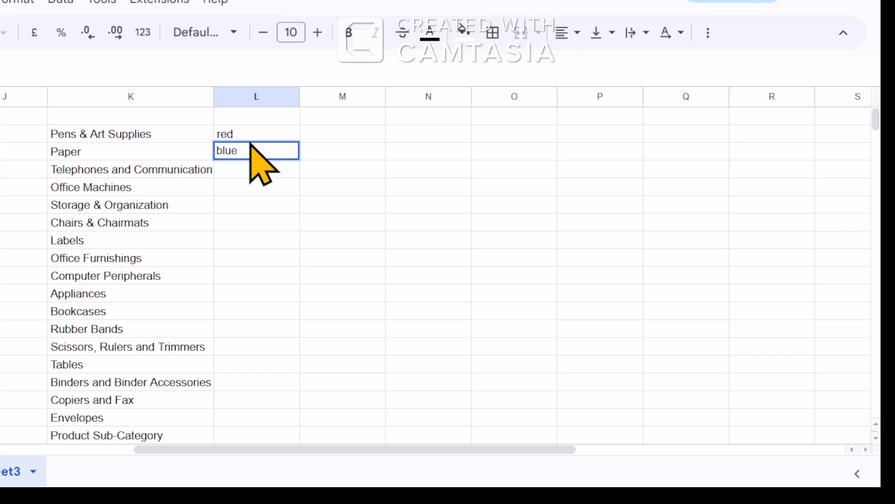
key(Return)
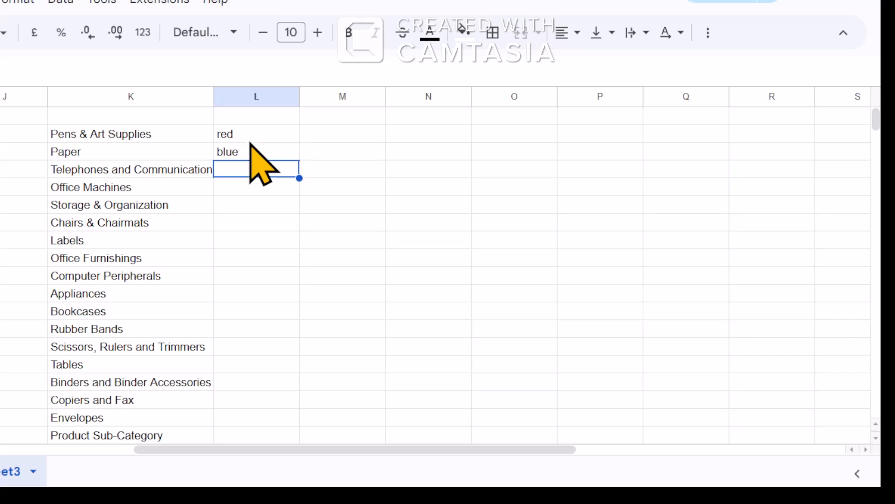
text(green)
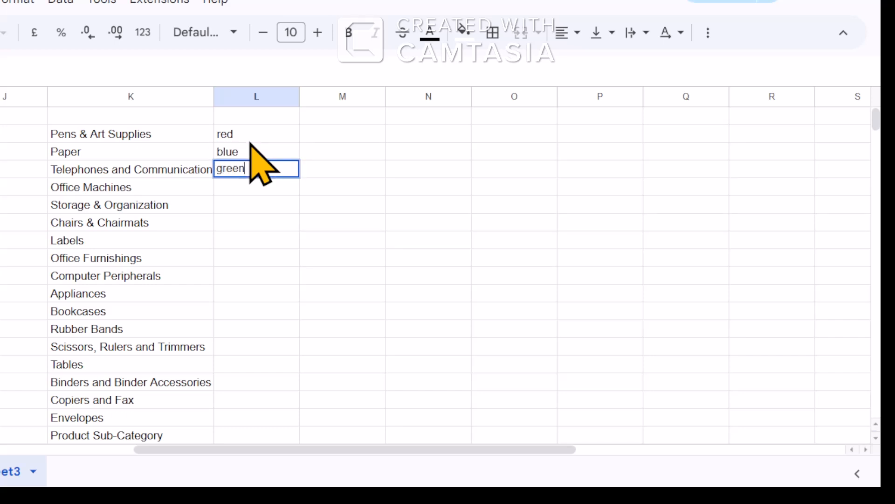
key(Return)
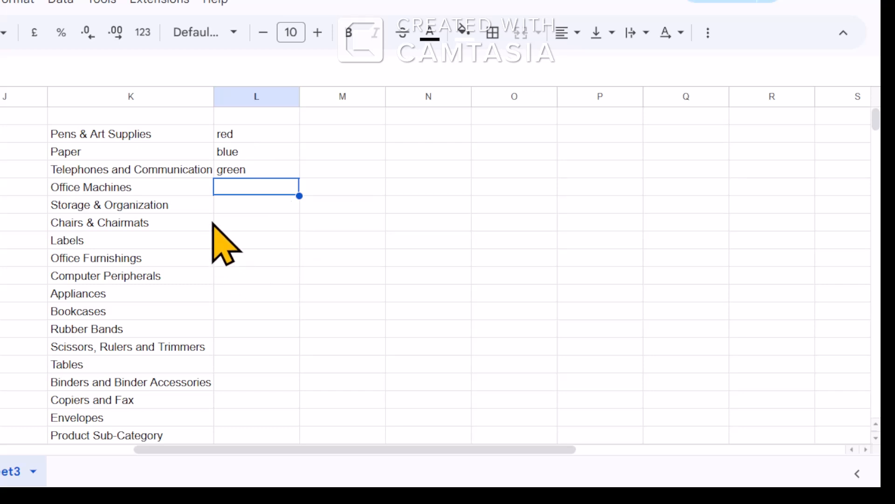
Enter the sample colour orange in L5 and the lookup value Paper in N3.
text(orange)
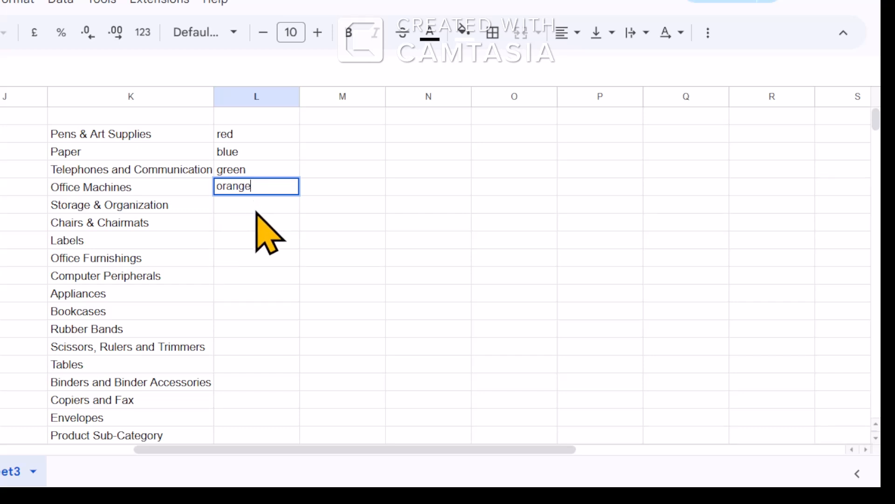
key(Return)
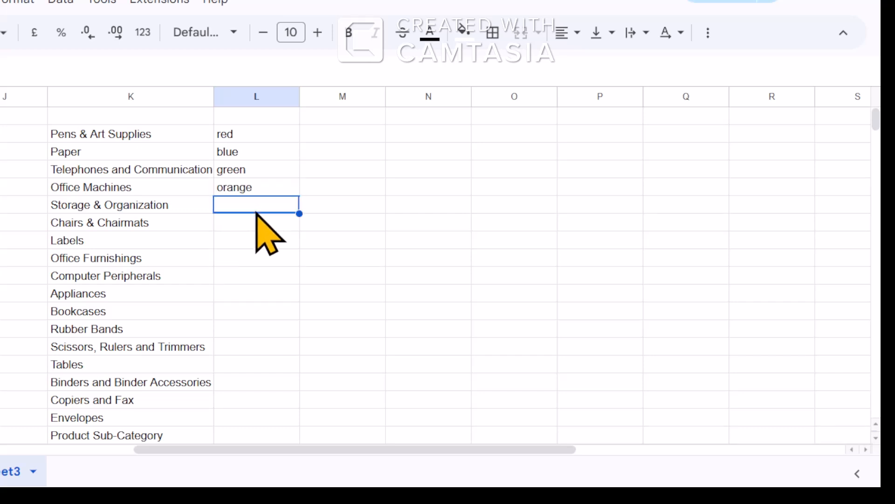
click(452, 150)
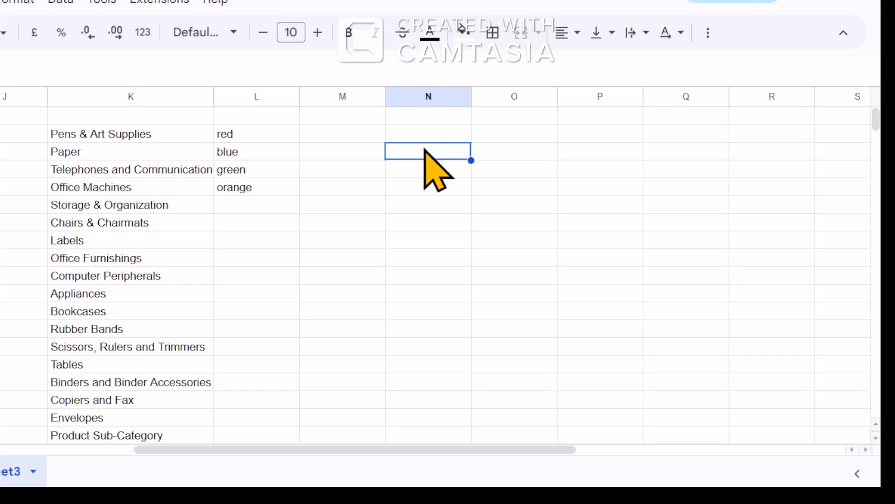
text(Pa)
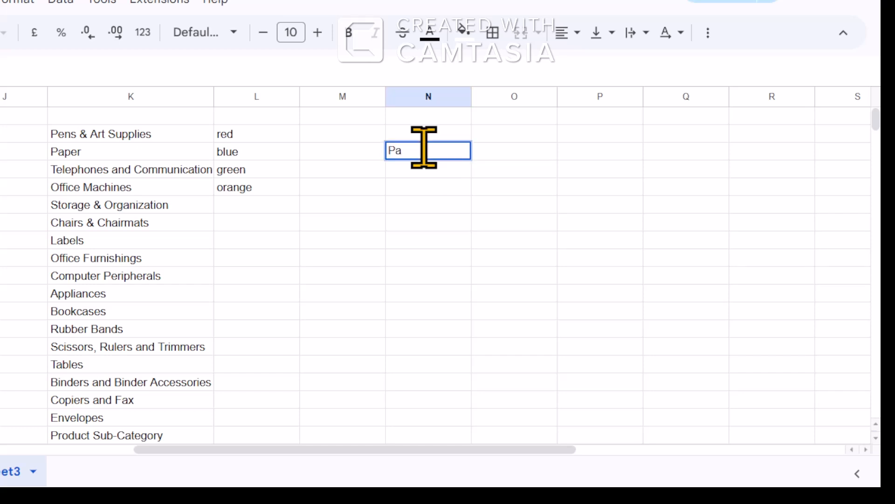
text(per)
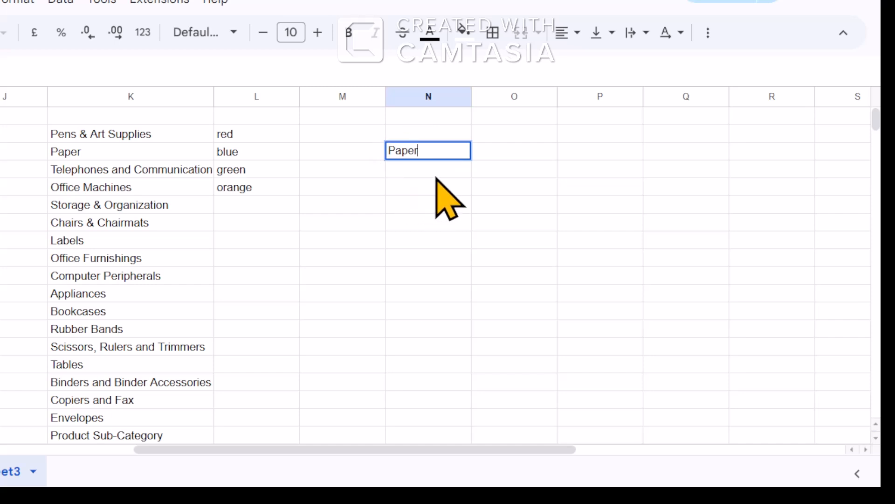
Begin a VLOOKUP formula in O3 with N3 as the search key and K2:L19 as the range.
click(475, 150)
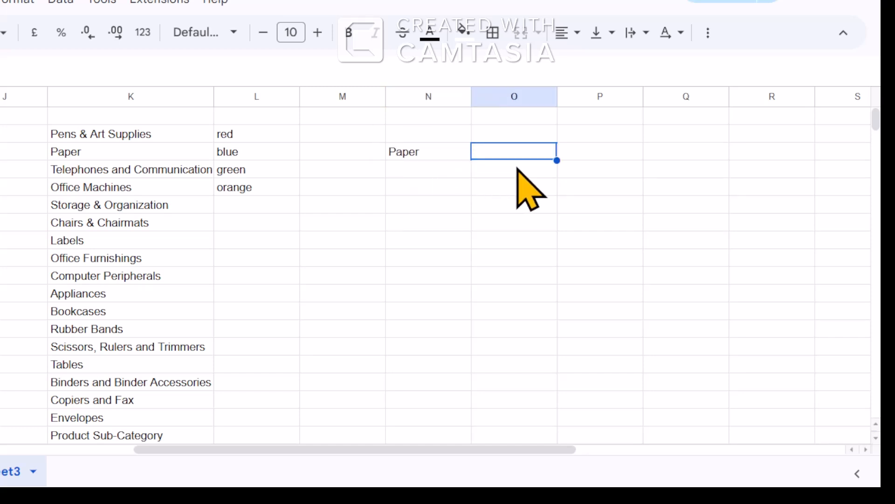
text(=)
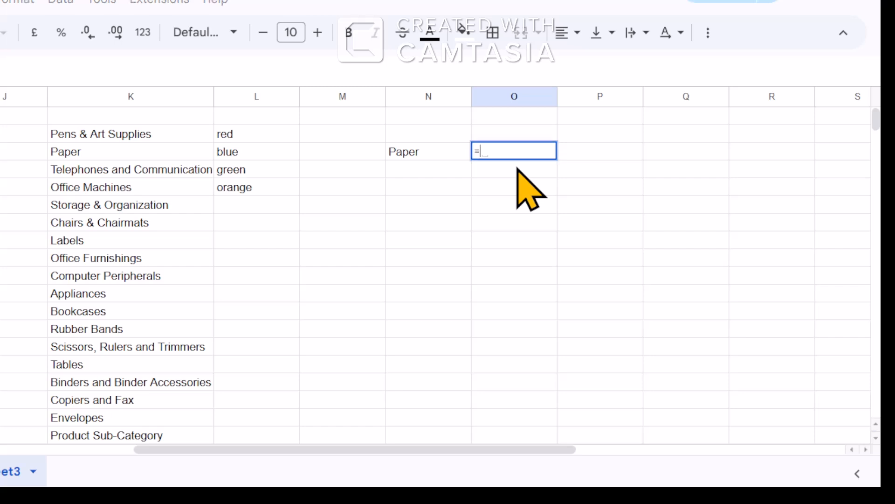
text(vloo)
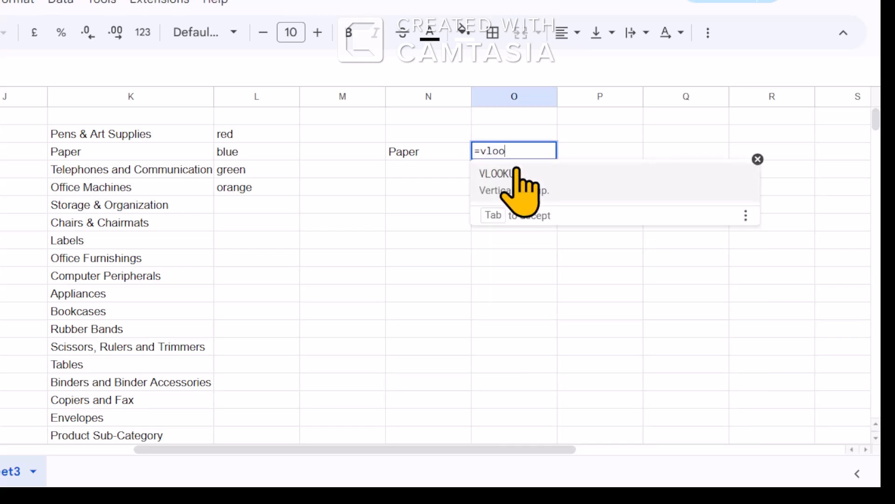
click(515, 175)
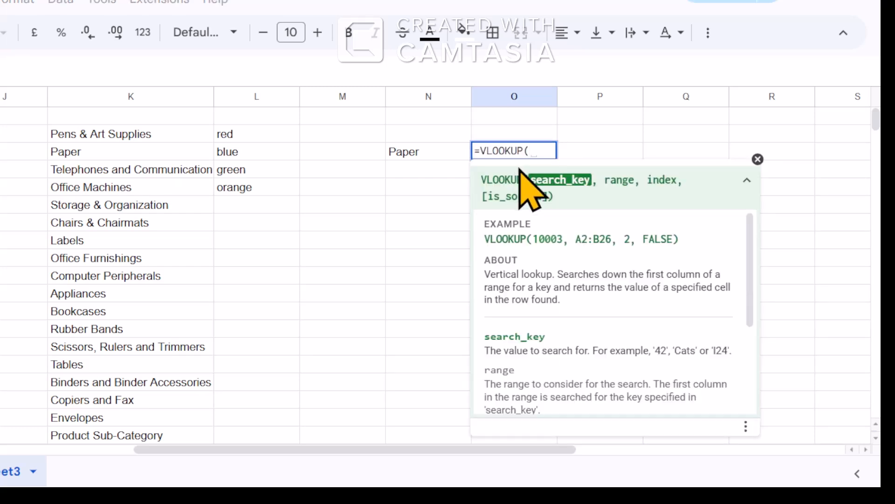
click(432, 154)
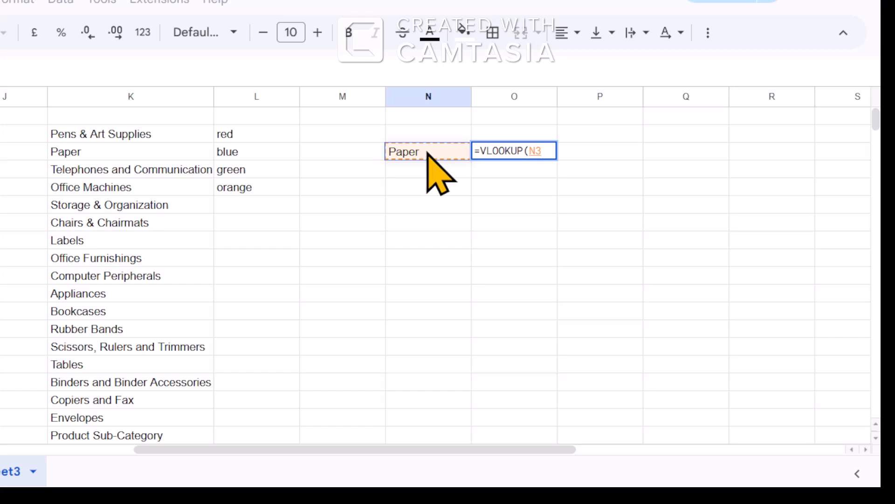
text(,)
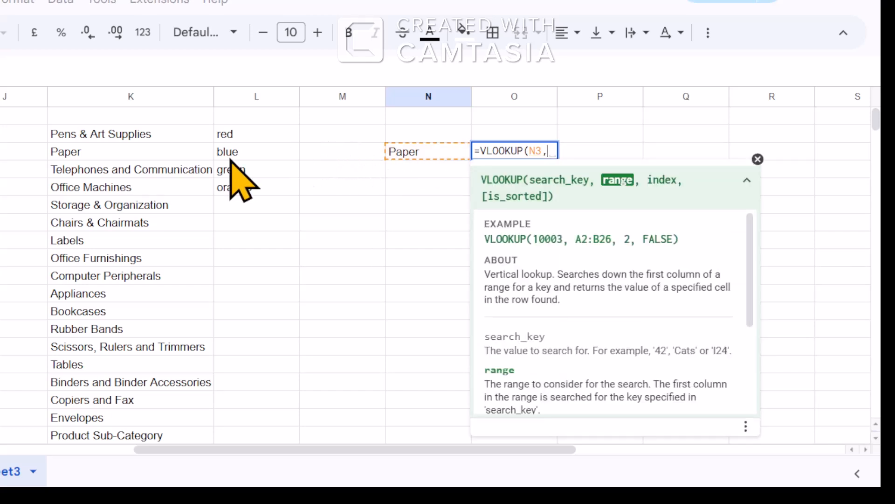
drag(133, 134, 240, 432)
text(,)
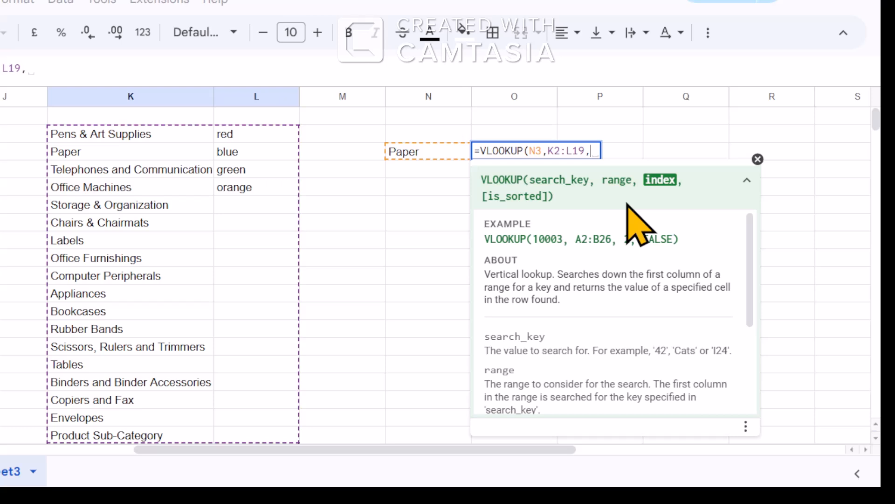
Complete the VLOOKUP formula in O3 with column index 2 and 0 for an exact match.
text(2)
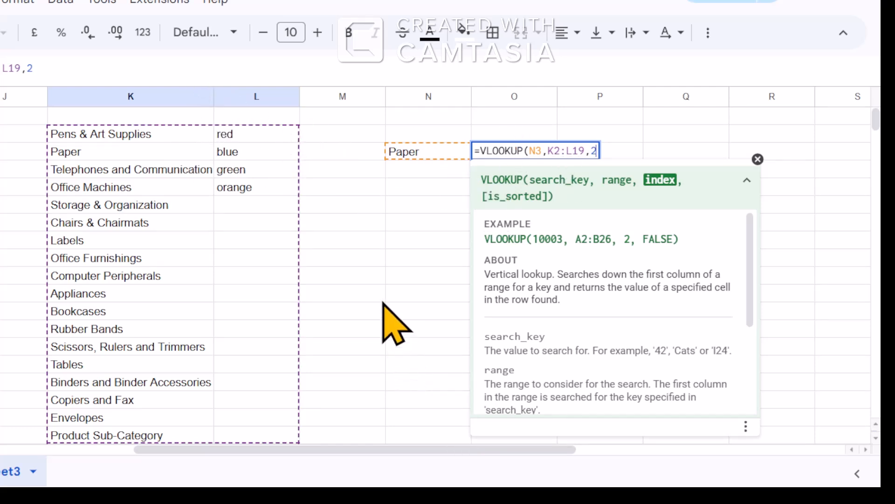
text(,)
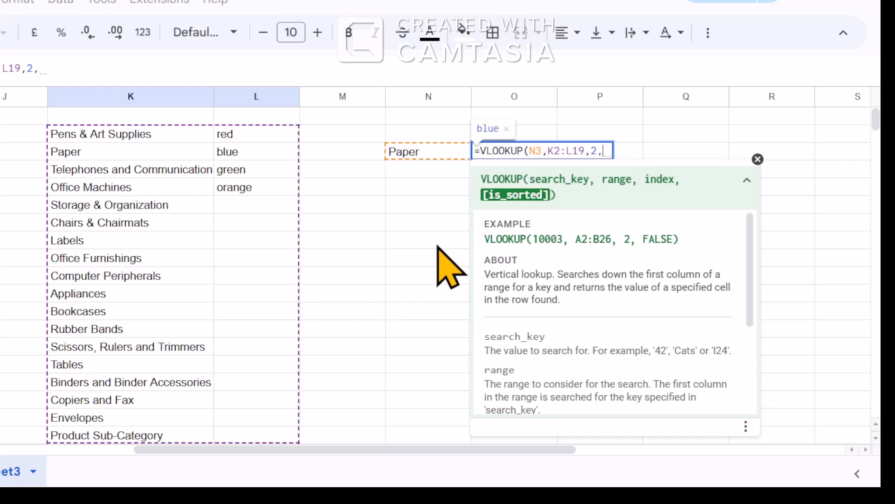
click(522, 193)
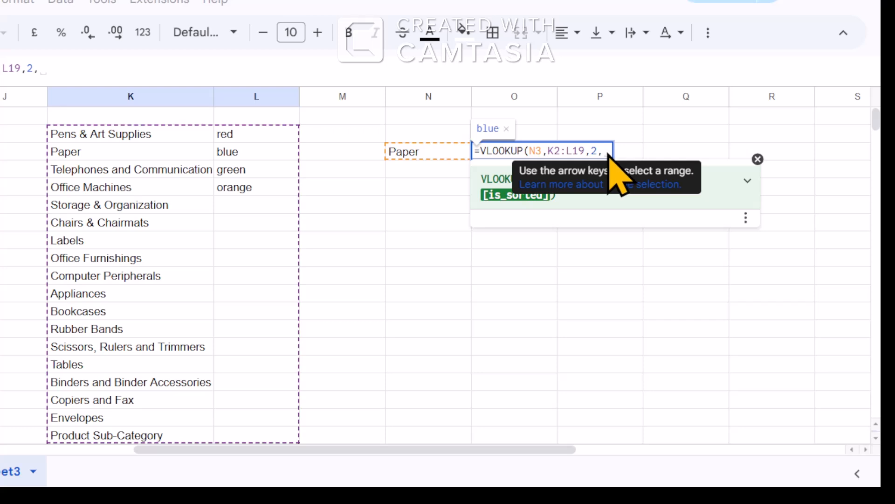
text(0)
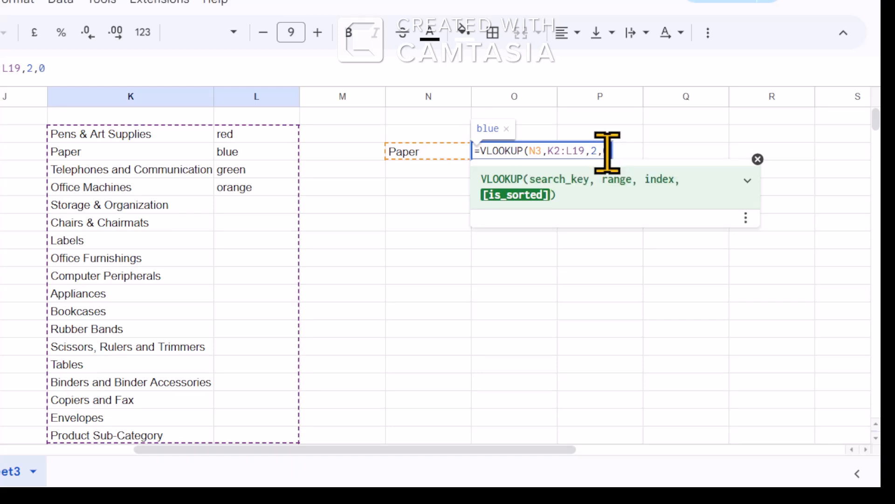
text())
key(Return)
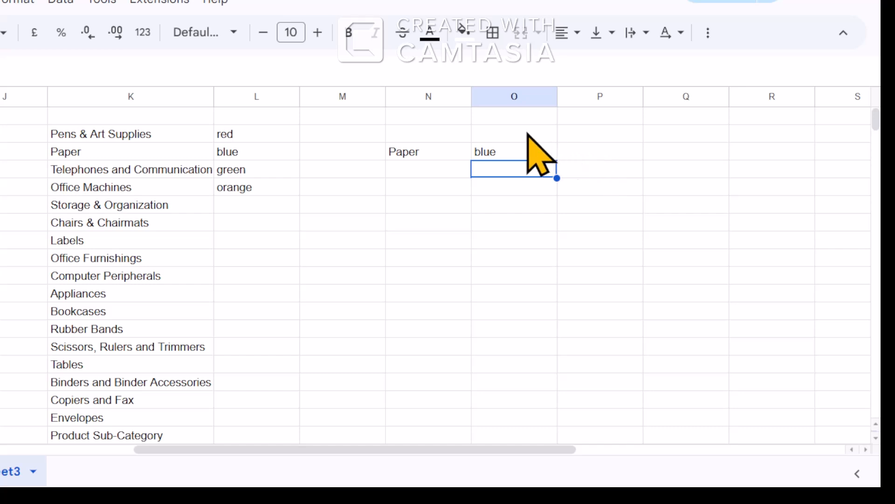
Compare the VLOOKUP result in O3 and its search key in N3 with the sub-categories and colours in columns K and L.
click(499, 157)
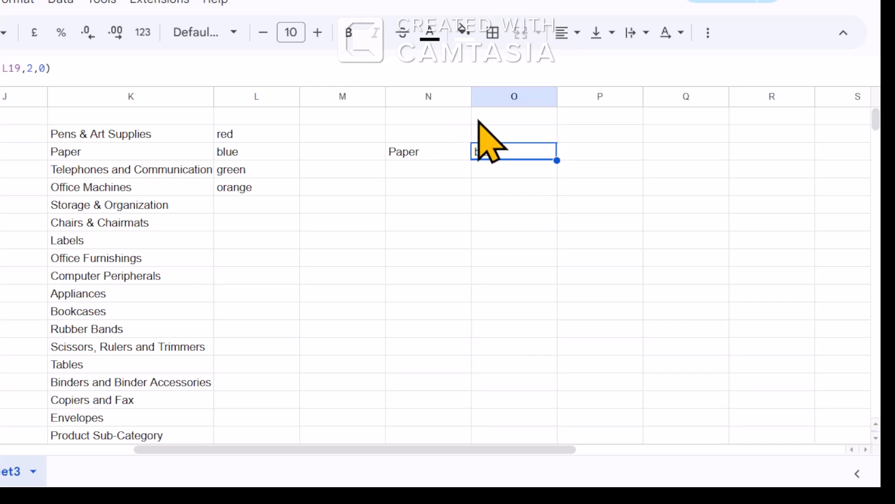
click(107, 152)
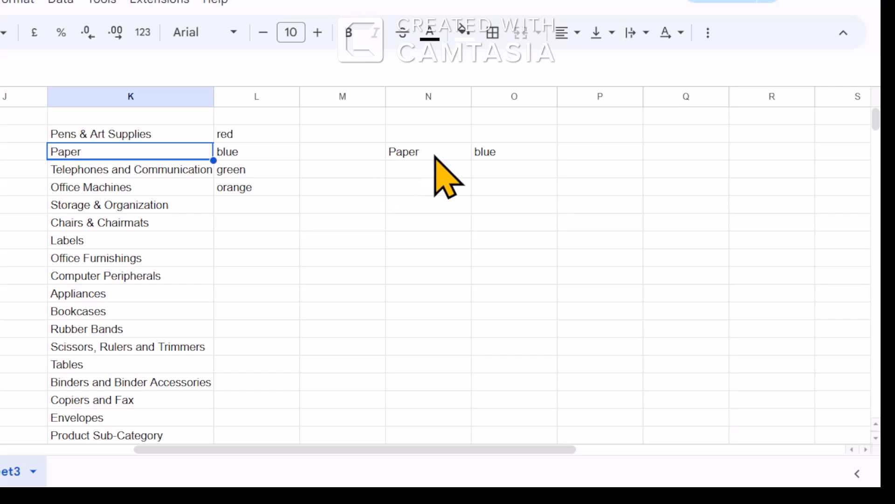
click(435, 157)
click(492, 157)
click(441, 149)
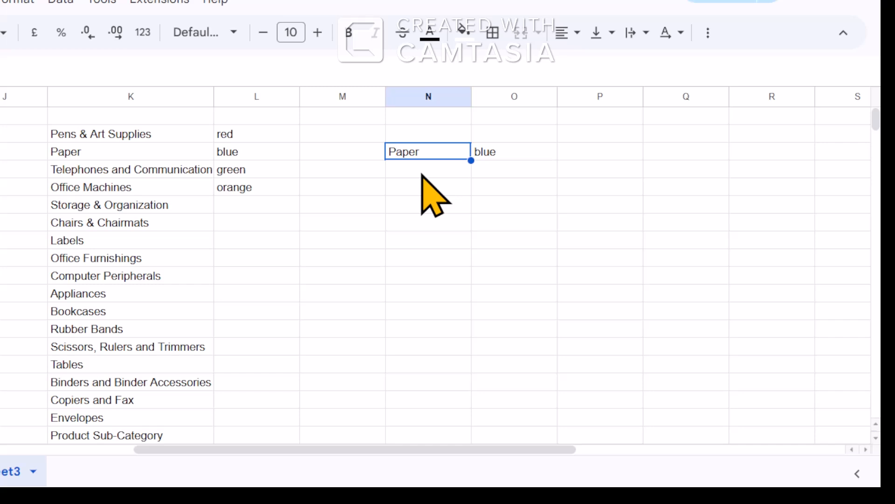
click(489, 154)
click(416, 155)
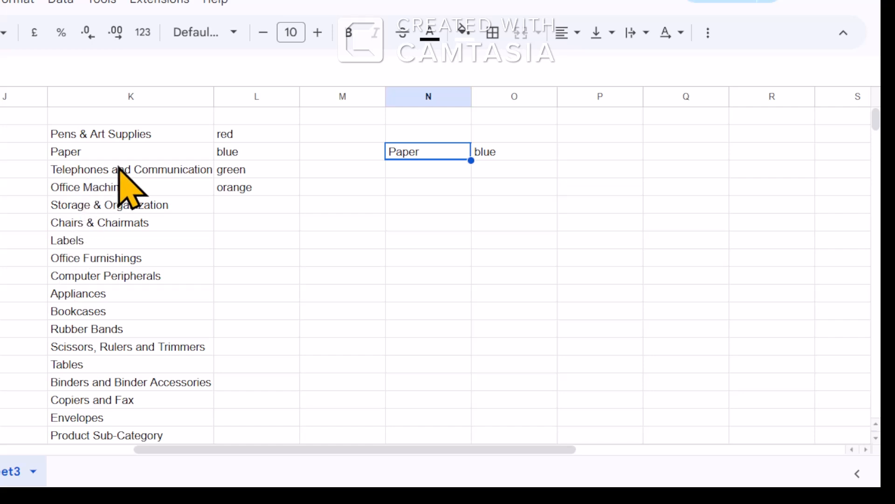
scroll(119, 169, down, 4)
scroll(119, 169, up, 4)
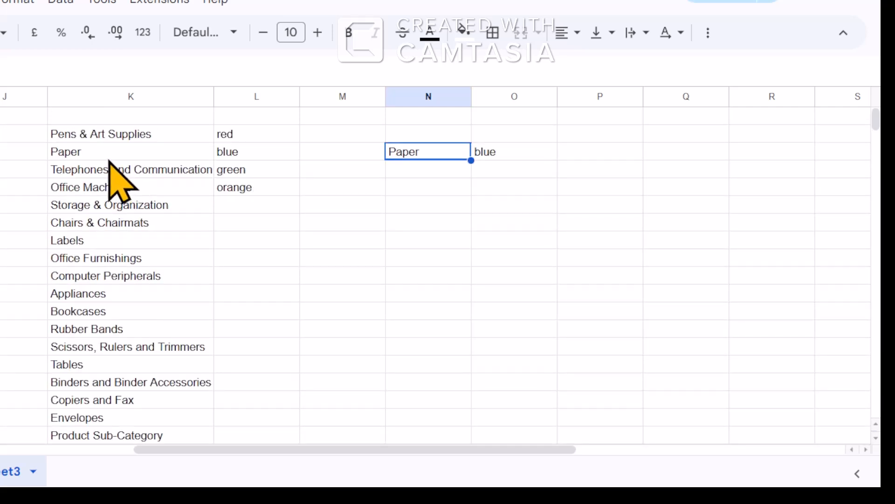
click(99, 135)
click(118, 188)
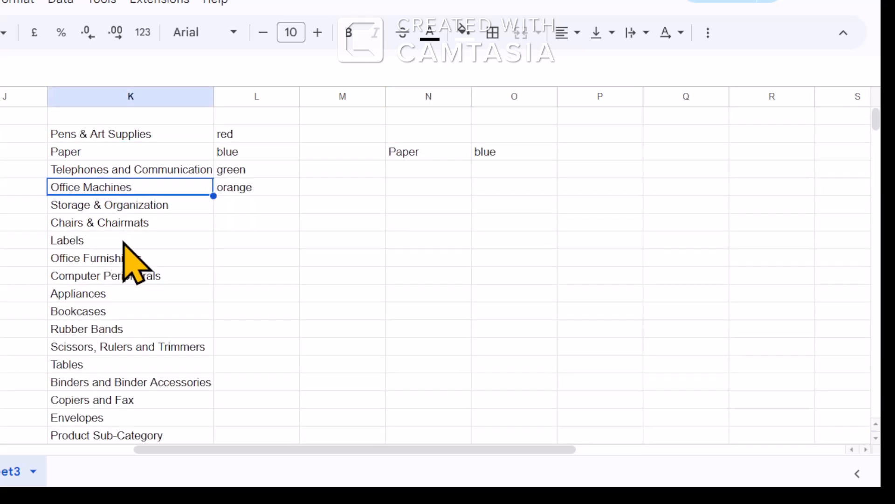
click(122, 241)
click(223, 135)
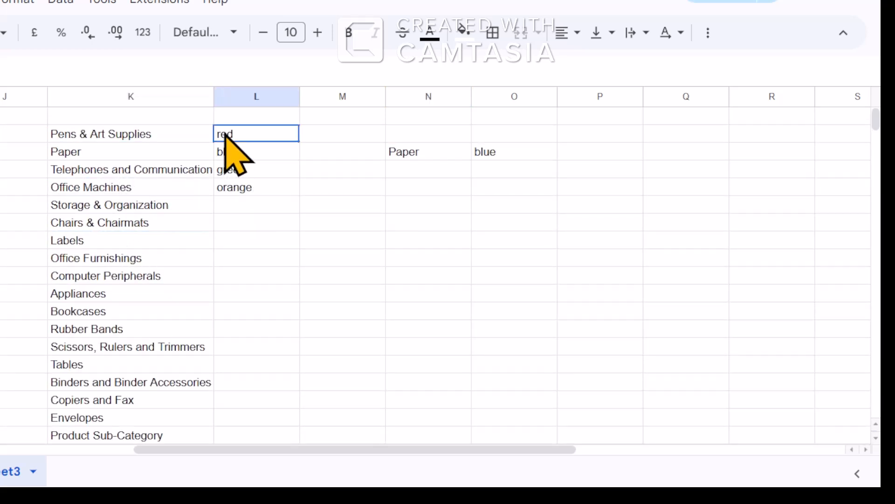
click(476, 155)
click(452, 155)
click(146, 156)
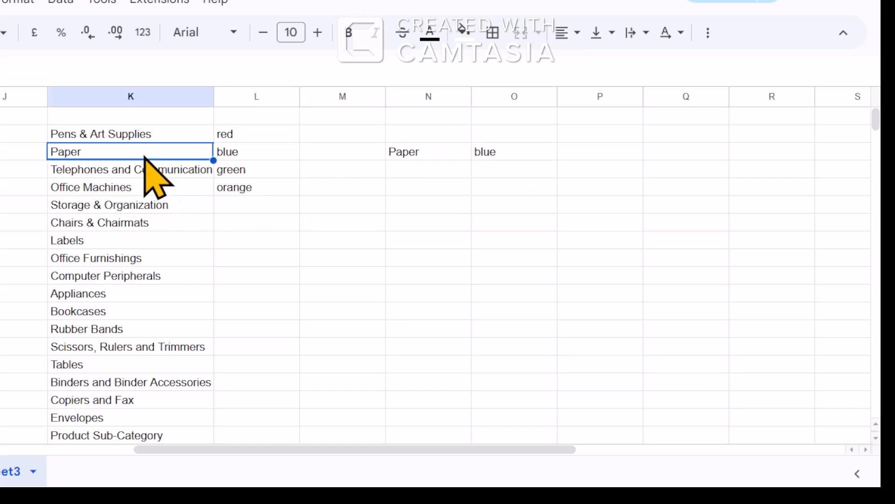
click(165, 209)
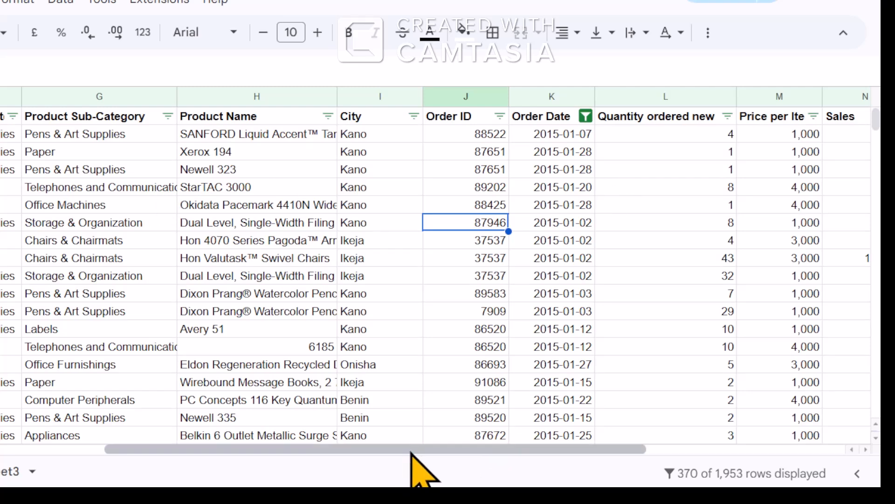
Look over the order table's last columns, then switch to the Google Slides presentation and show the slide Organizing Data Using Sheets and Ranges.
drag(423, 452, 725, 449)
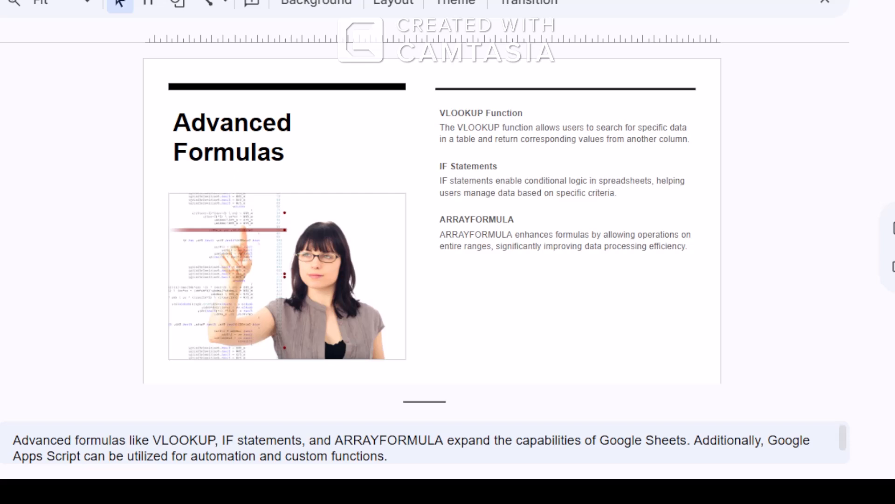
key(Down)
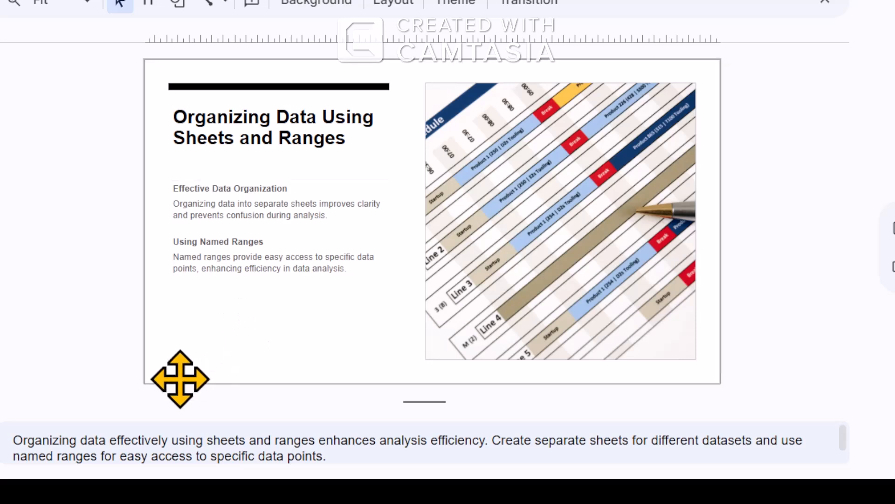
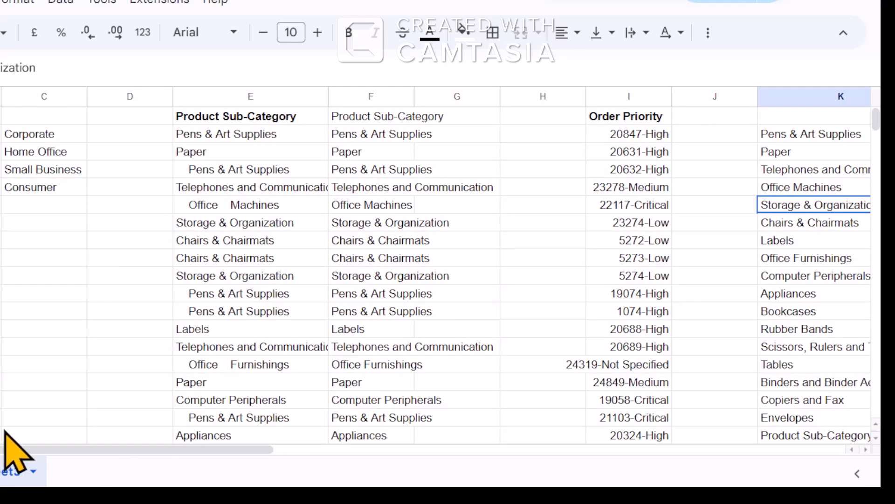
Switch back to Sheet3 in Google Sheets and examine the extracted lists, including the formula in C2 behind the customer segments.
drag(23, 455, 0, 434)
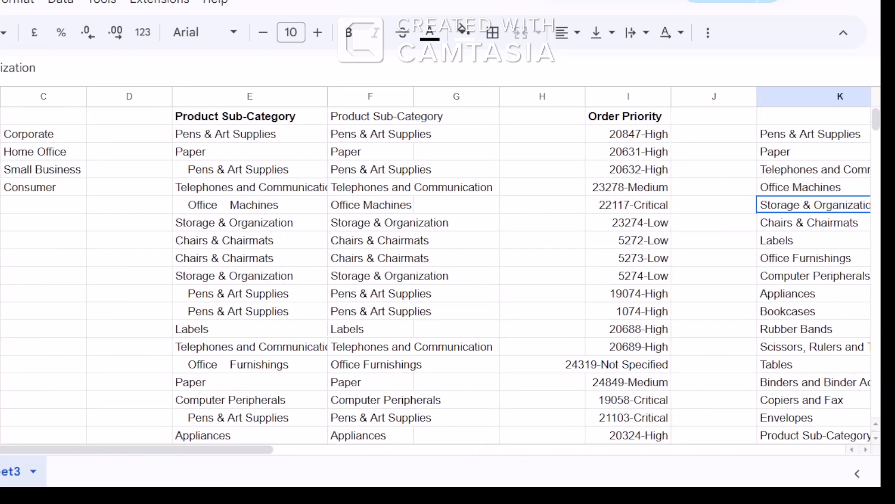
click(14, 134)
click(182, 186)
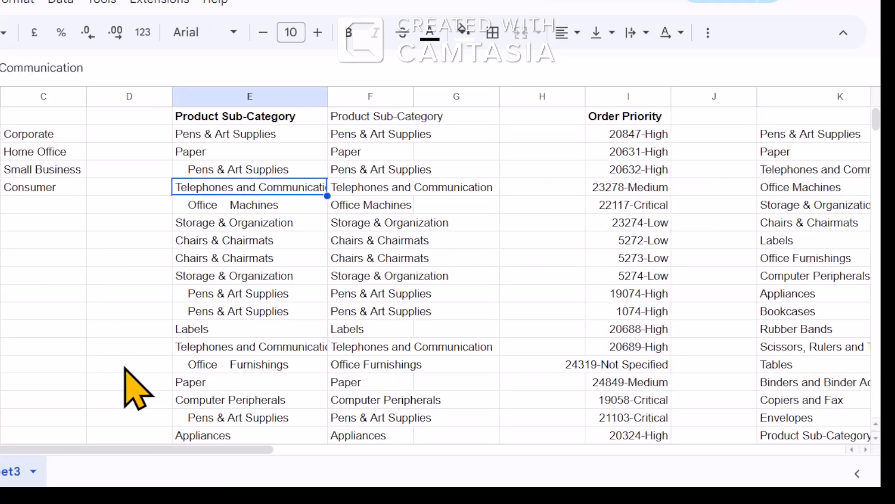
drag(80, 456, 69, 423)
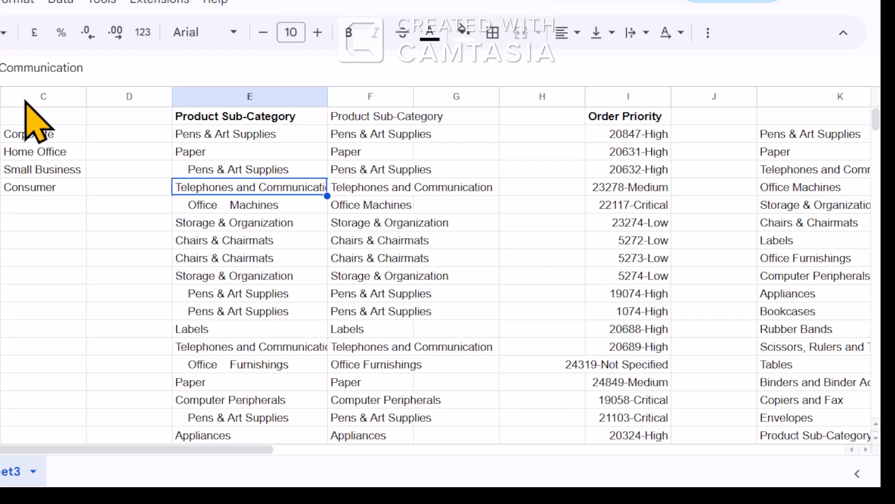
click(56, 133)
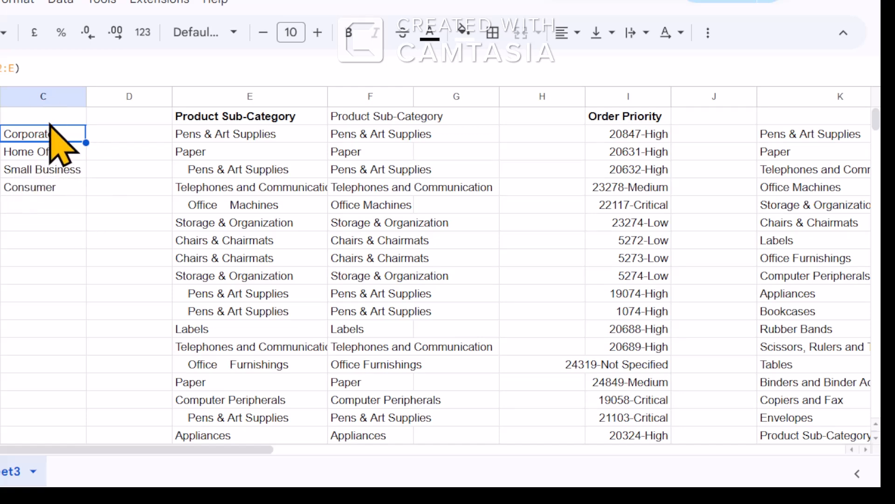
key(Up)
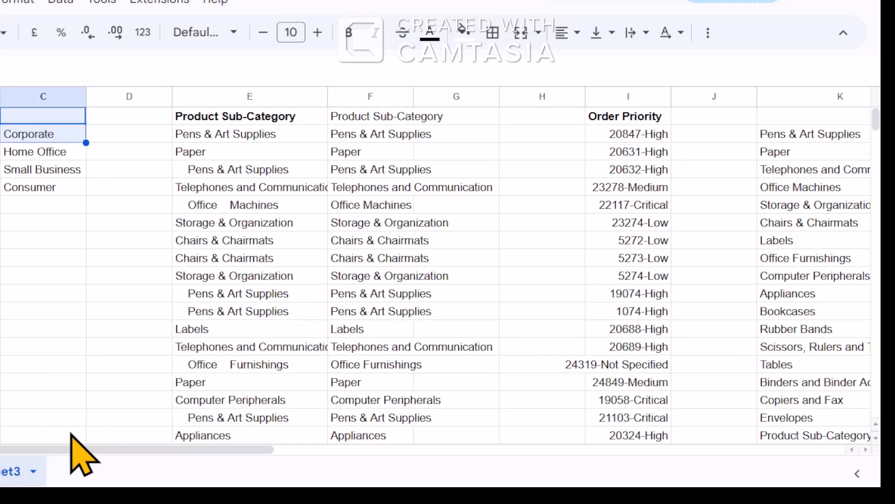
drag(140, 448, 2, 469)
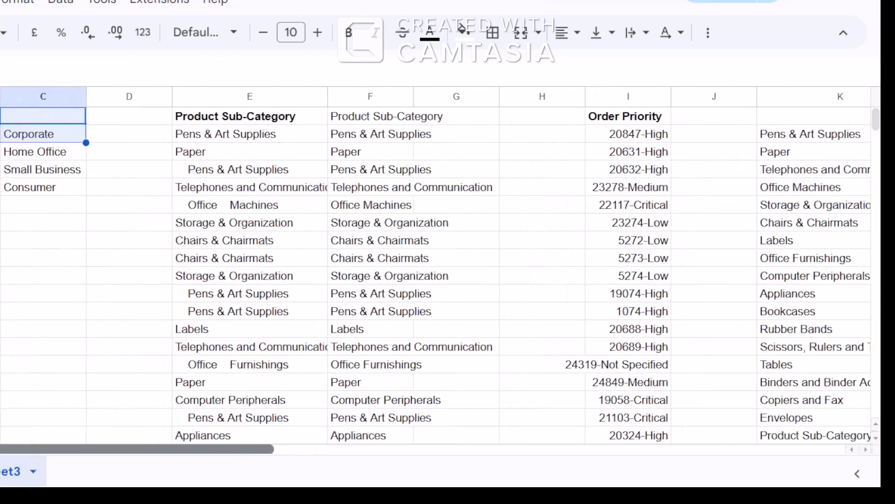
Delete Sheet3 from the spreadsheet and confirm the deletion.
click(72, 221)
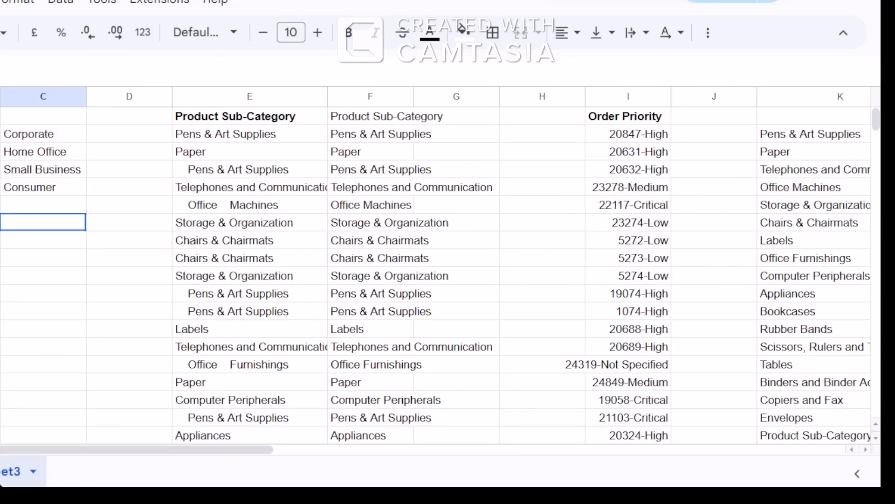
right_click(2, 472)
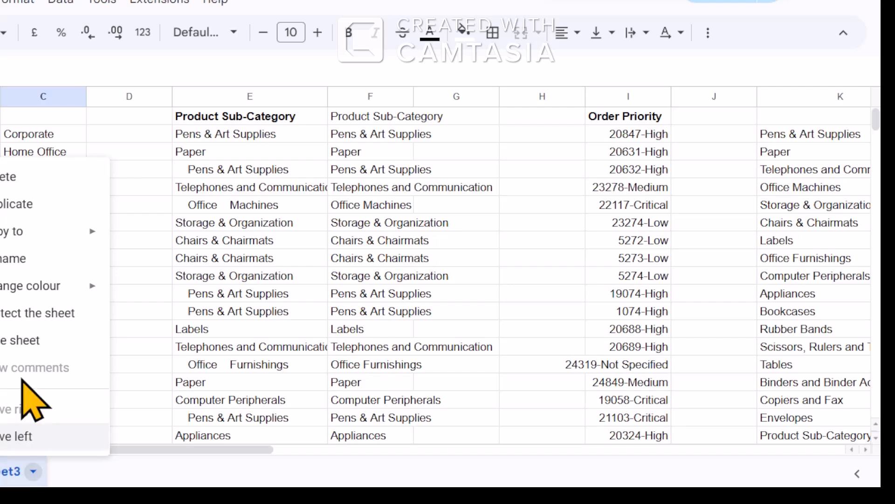
click(33, 179)
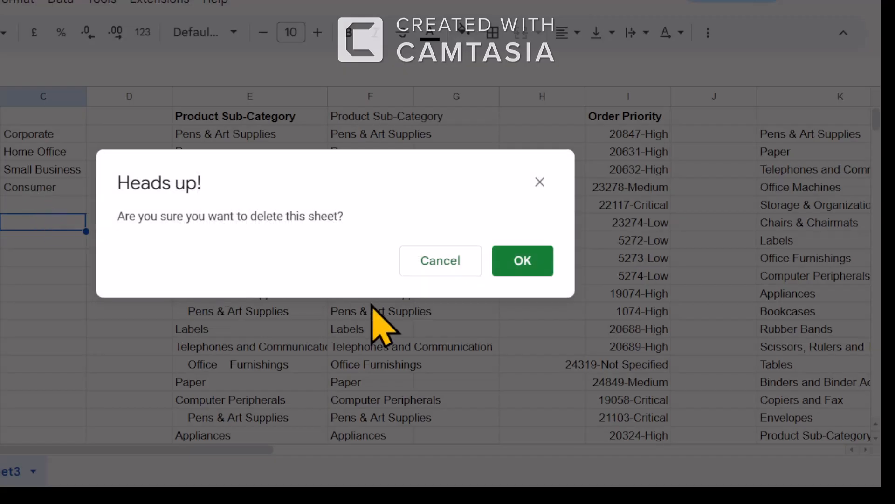
click(525, 257)
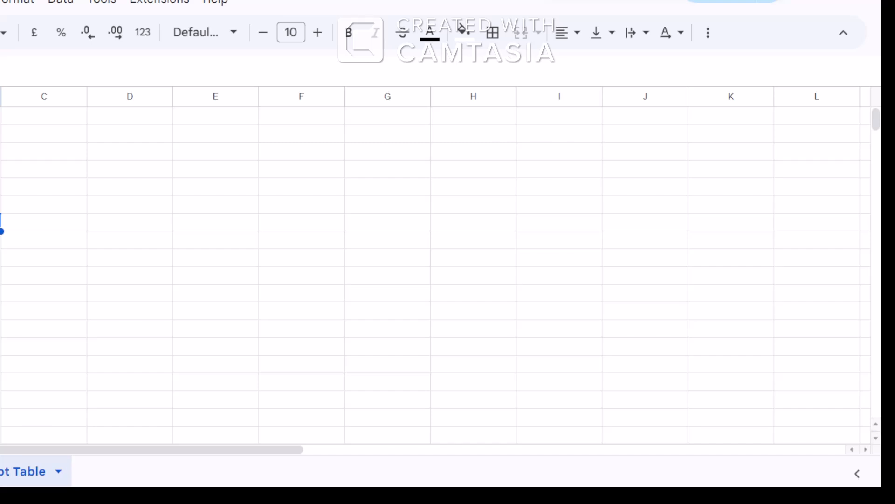
Return to the Data sheet and look over the order table from Customer Name through Order Date, Quantity ordered new and Sales.
click(7, 474)
click(0, 472)
click(118, 187)
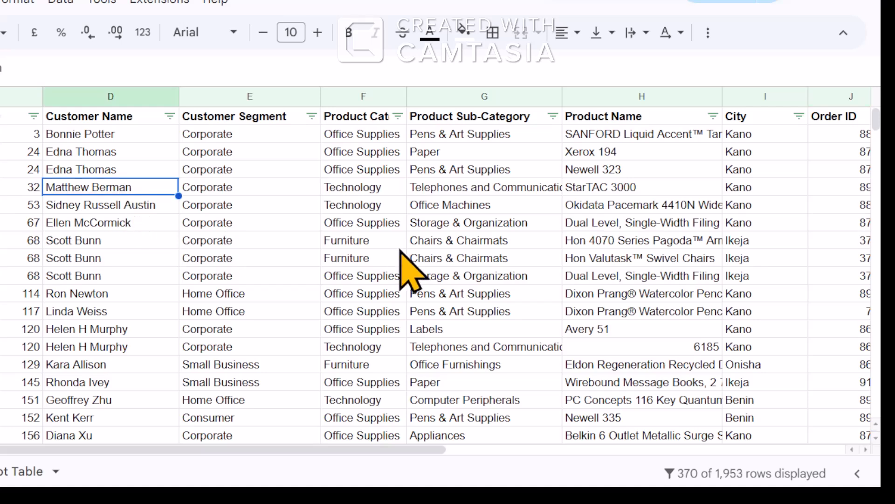
drag(261, 452, 599, 463)
click(345, 275)
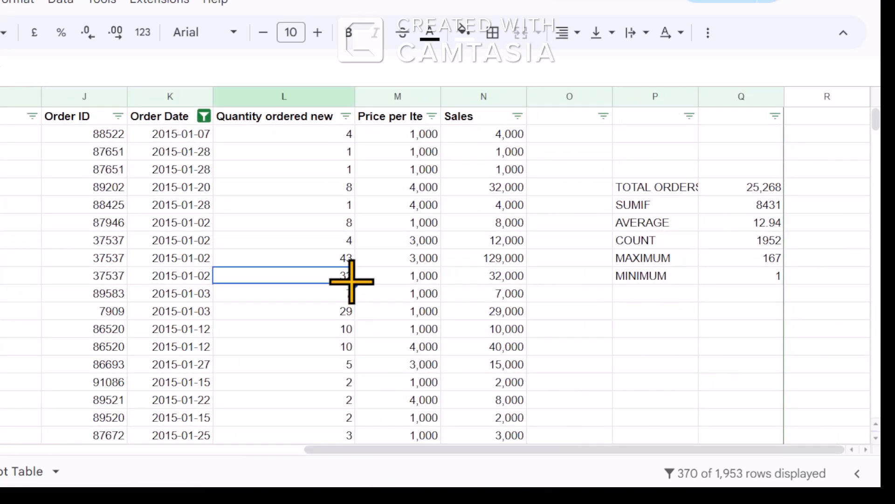
click(147, 361)
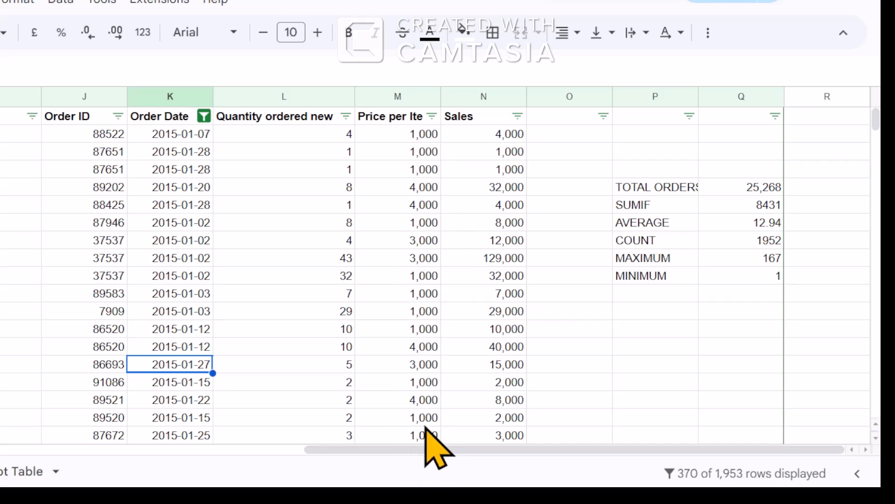
click(309, 348)
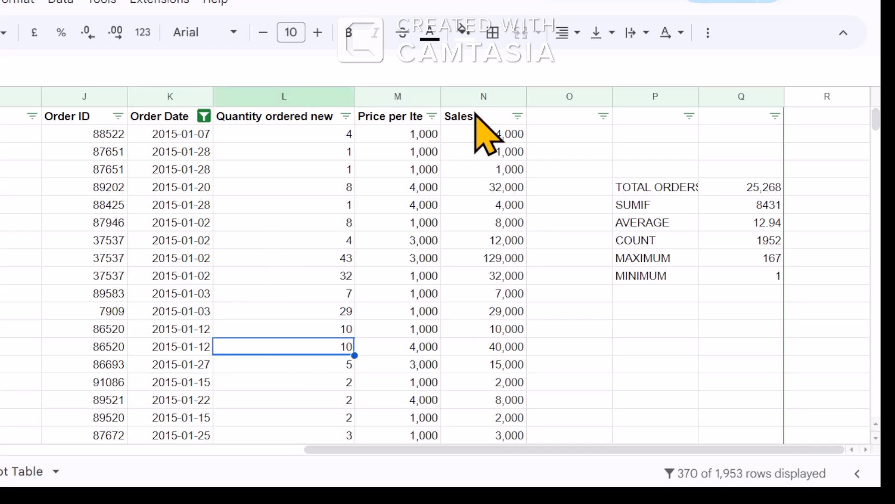
click(464, 93)
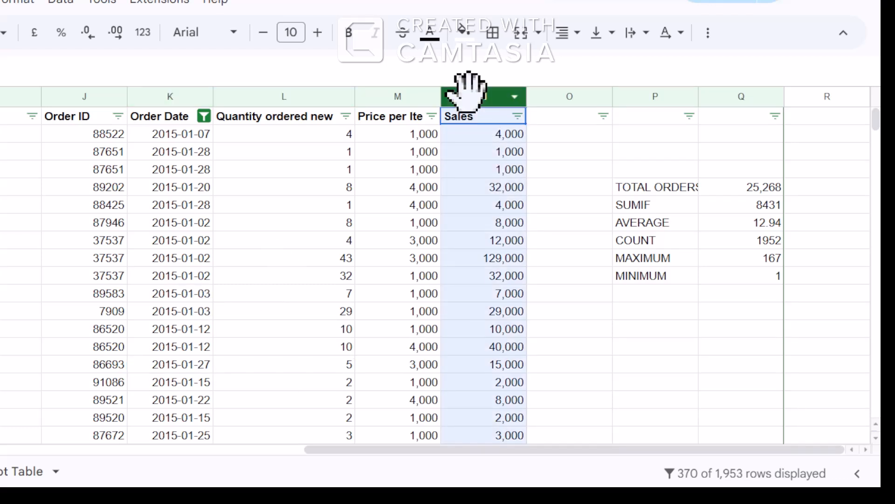
click(0, 1)
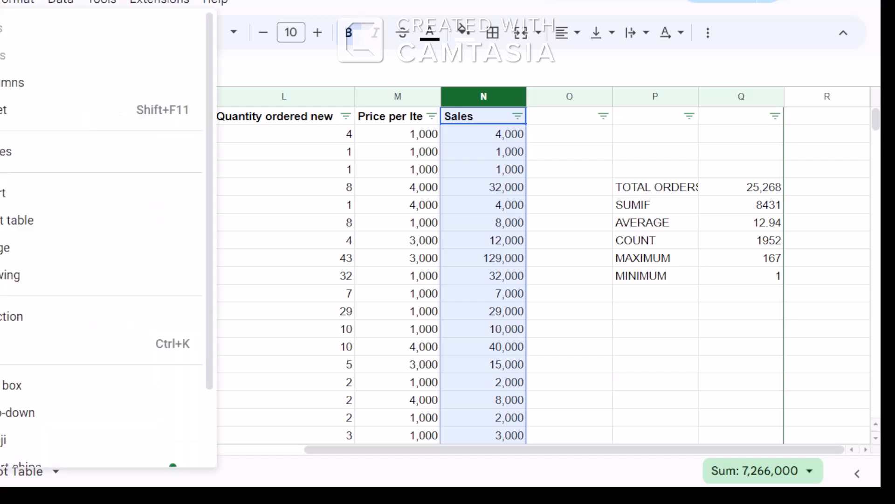
click(6, 224)
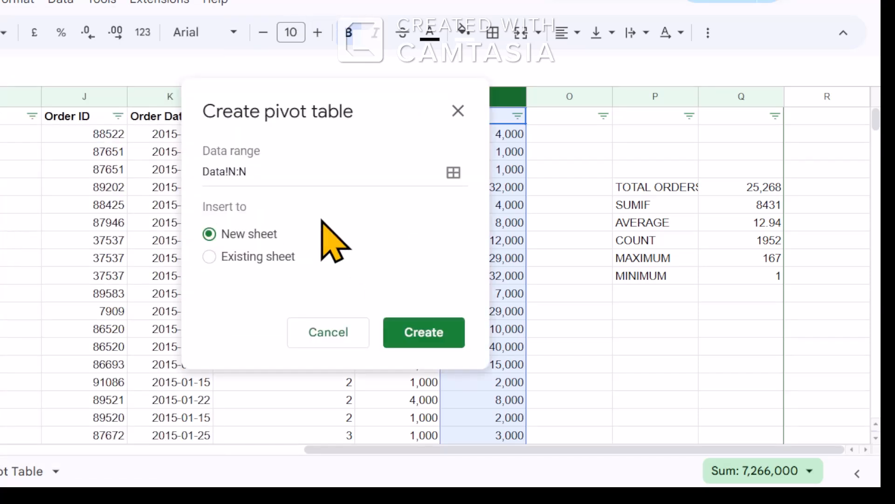
click(458, 111)
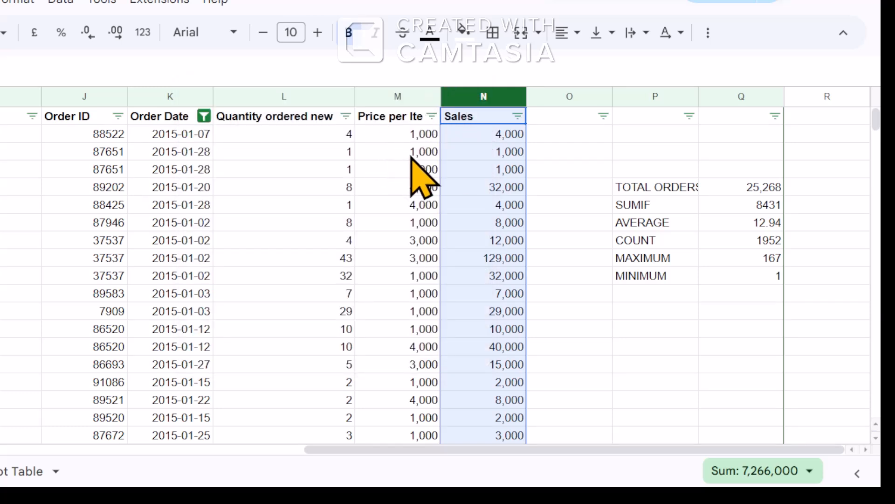
Examine the Price per Item and Sales columns, including the formula behind the item price.
click(437, 152)
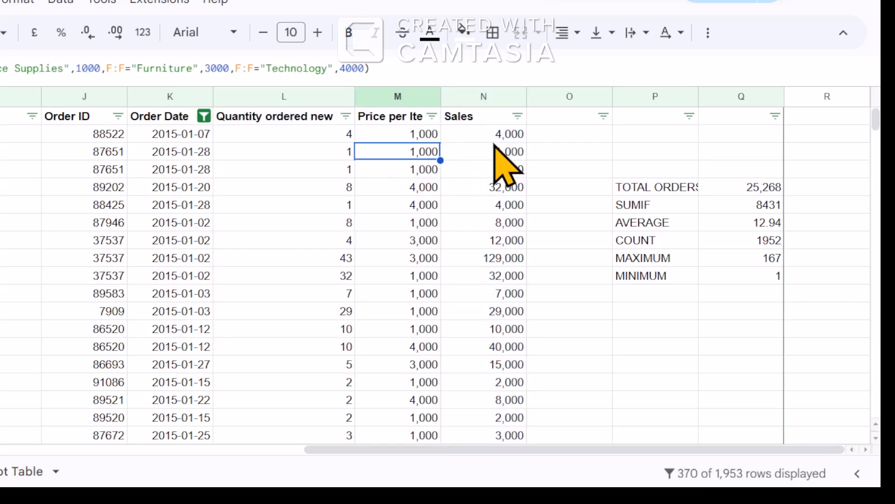
click(484, 96)
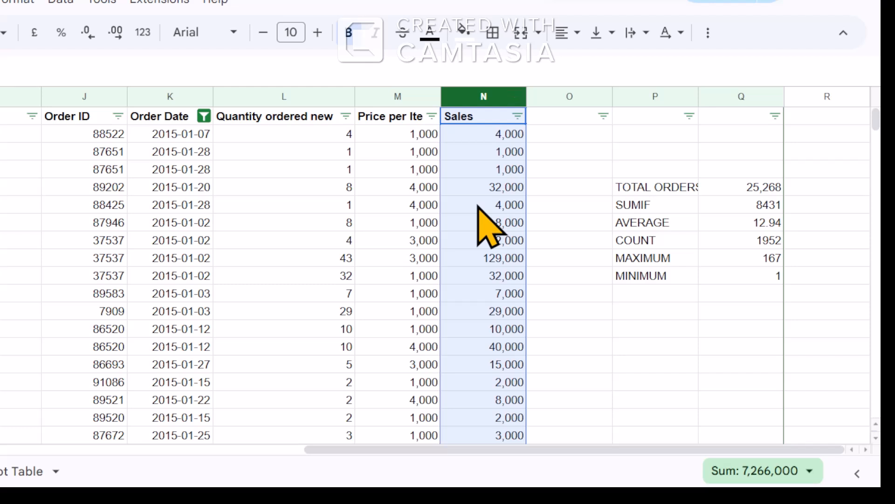
click(387, 96)
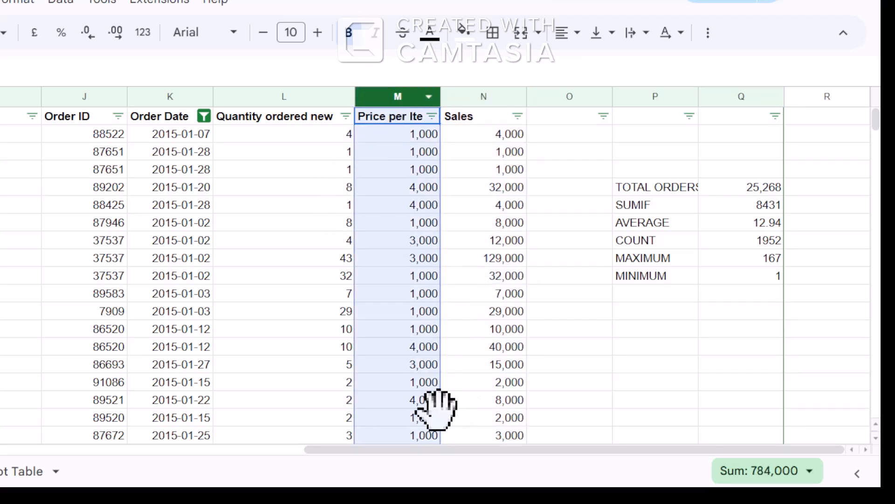
Select the whole order table in the Data sheet and start a pivot table from the range Data!A1:N1942.
drag(435, 447, 0, 451)
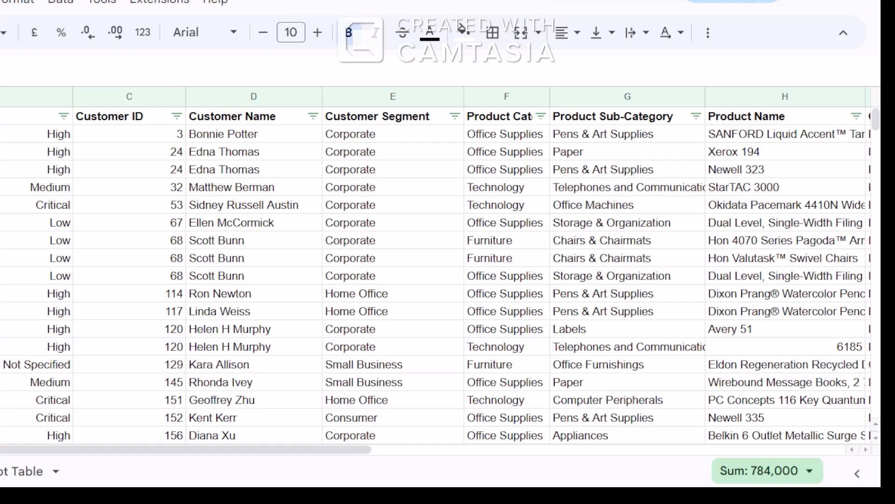
click(1, 152)
key(ctrl+a)
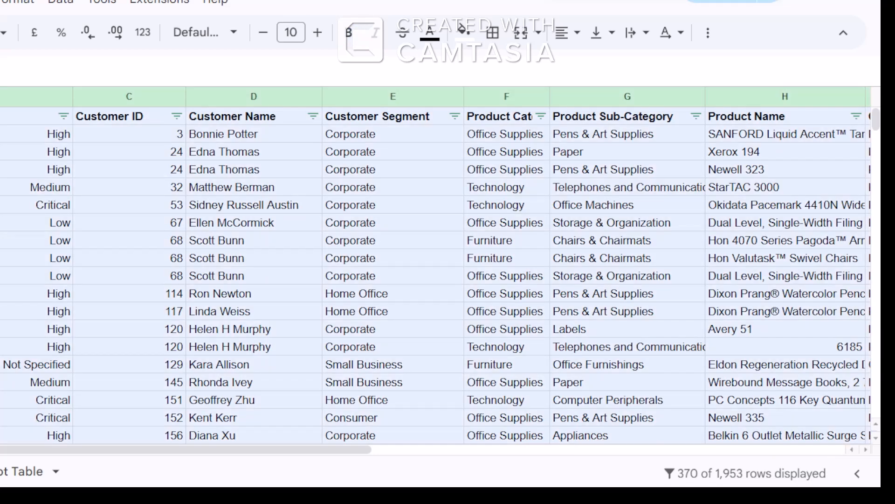
drag(322, 452, 771, 471)
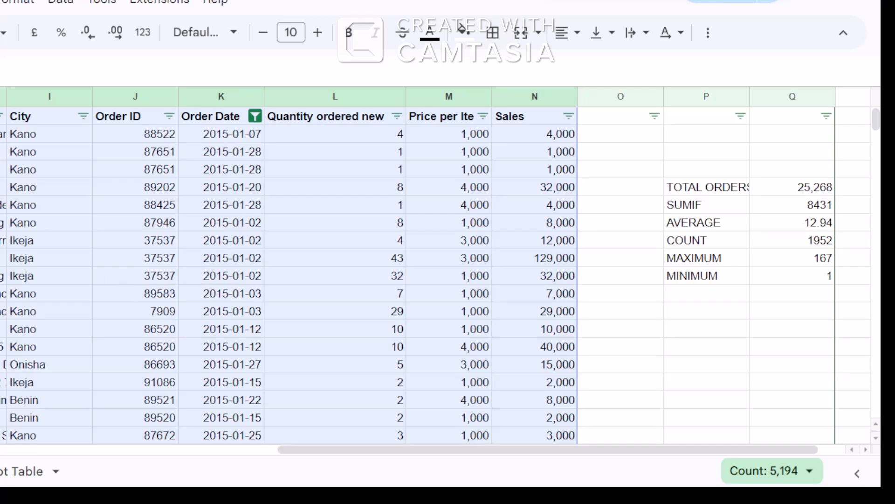
key(alt+i)
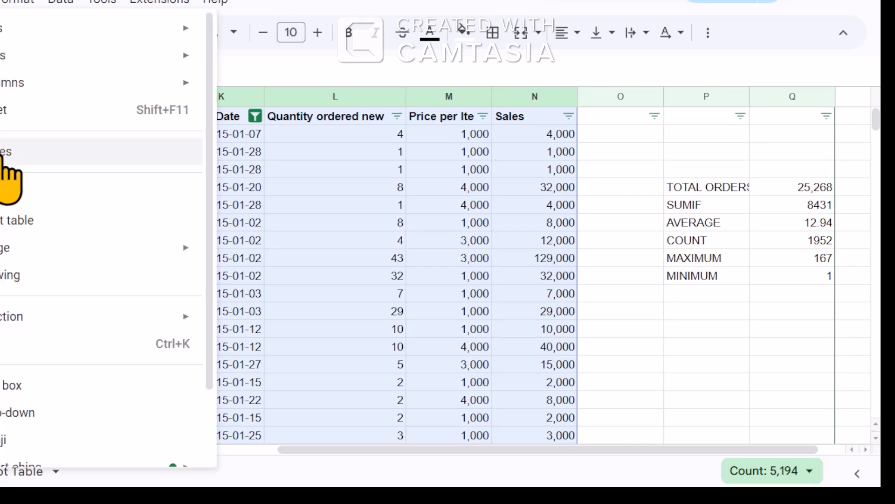
click(6, 221)
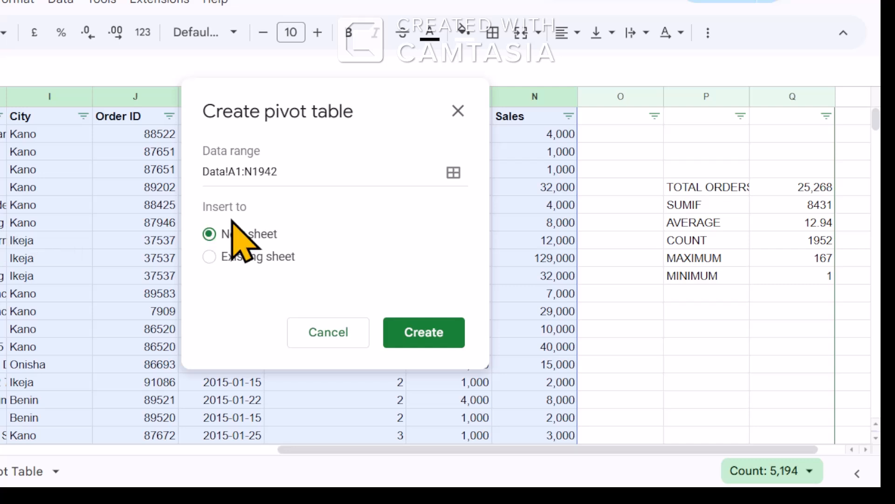
Place the pivot table on an existing sheet, with cell B2 of the Pivot Table sheet as its destination.
click(215, 257)
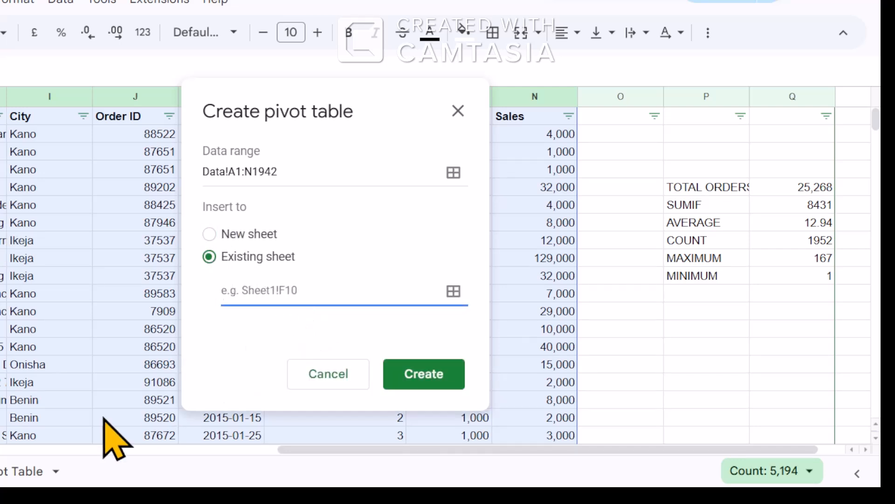
click(21, 472)
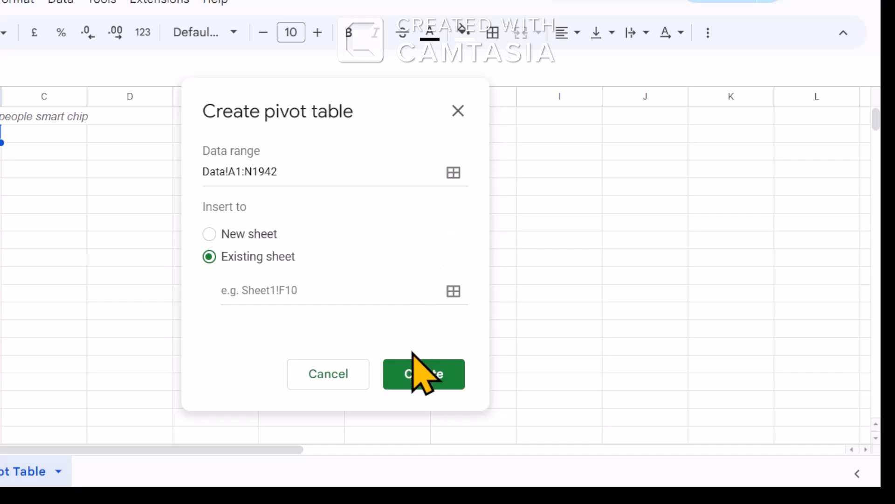
click(413, 371)
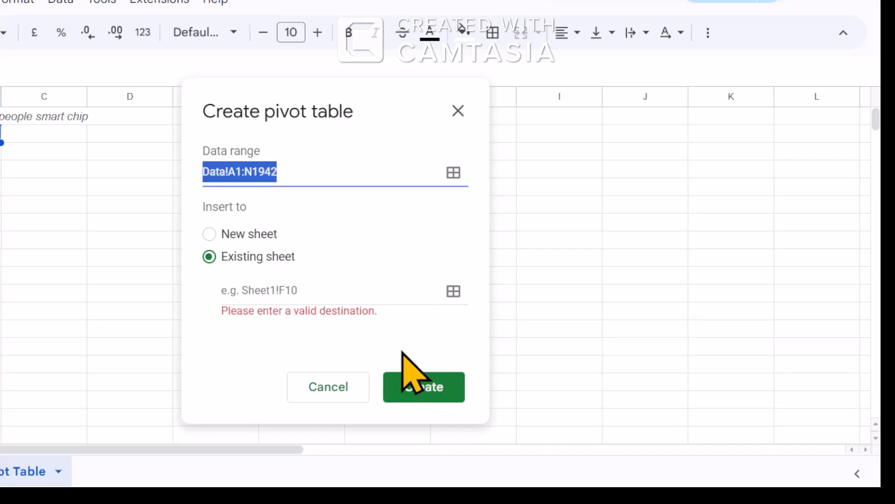
click(275, 287)
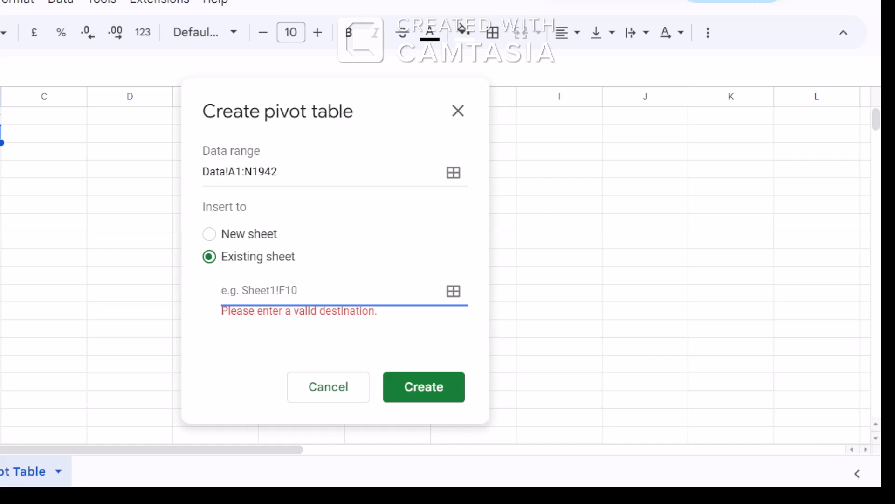
click(1, 216)
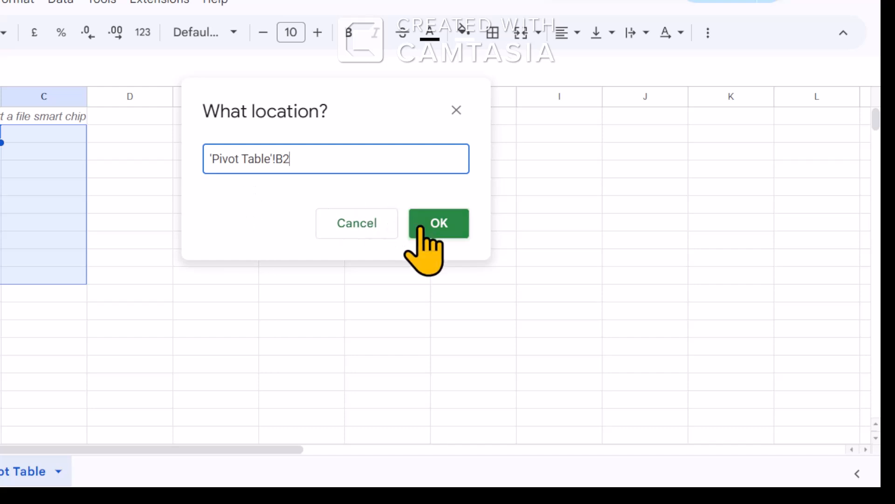
click(449, 226)
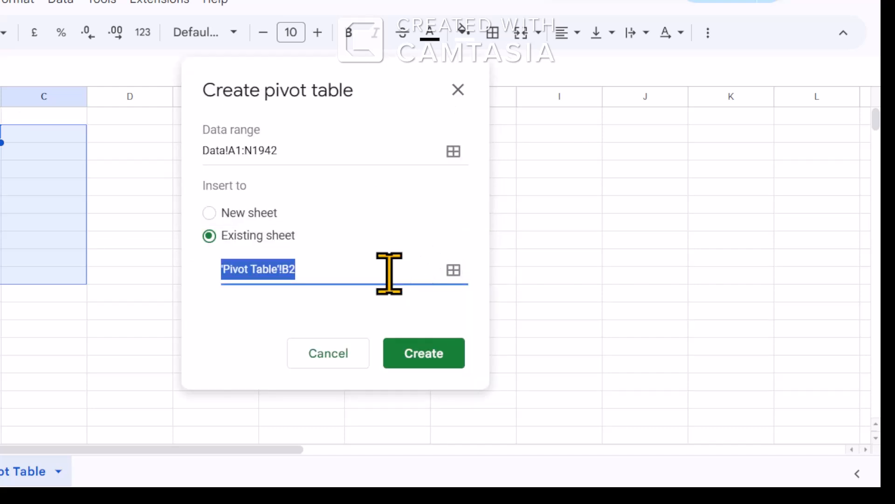
Recheck the destination 'Pivot Table'!B2 and create the pivot table there.
click(325, 272)
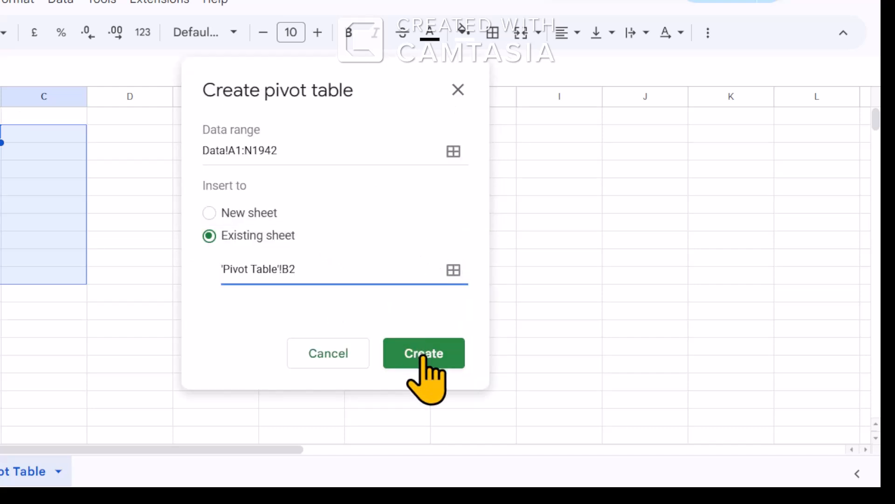
click(0, 136)
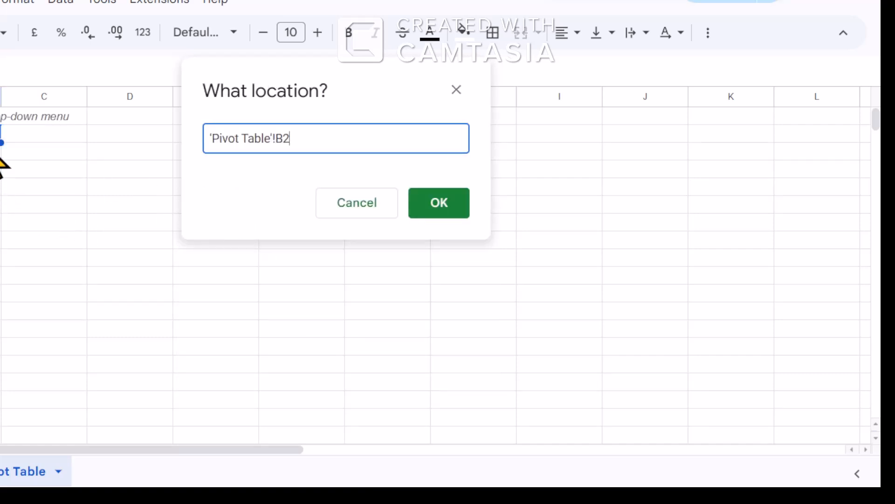
drag(2, 126, 58, 205)
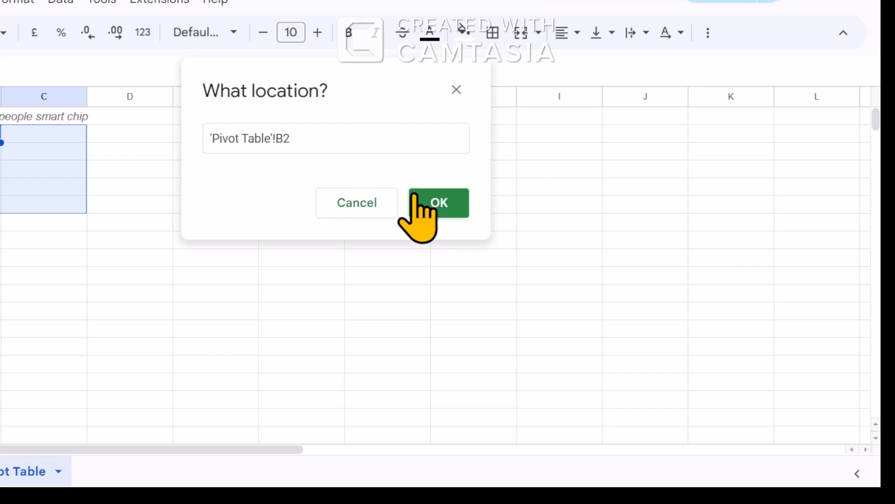
click(427, 204)
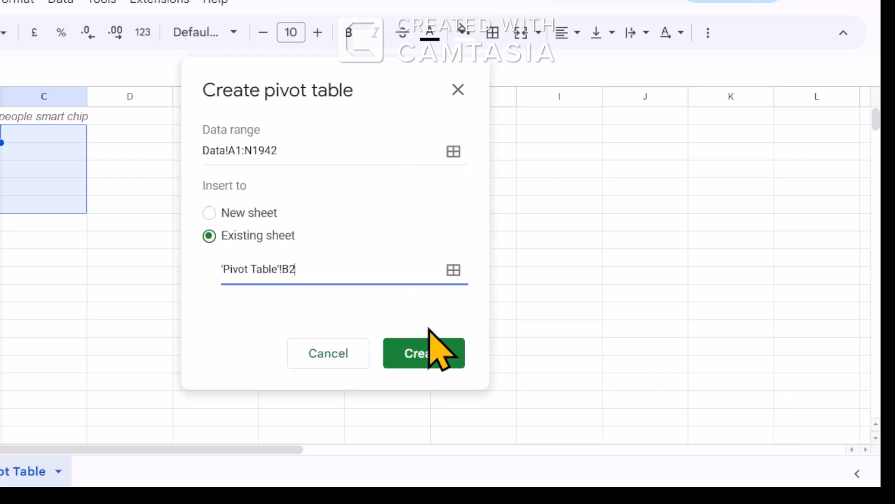
click(427, 349)
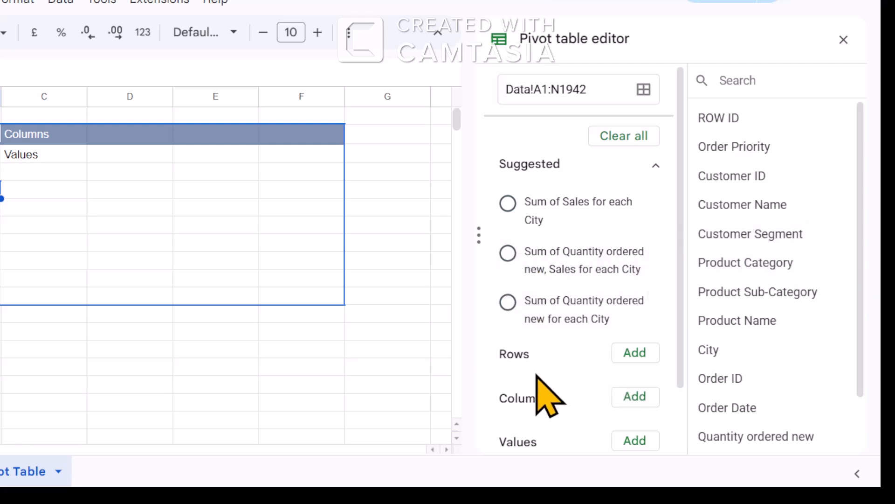
Add Customer Segment to the rows of the pivot table.
scroll(601, 396, down, 3)
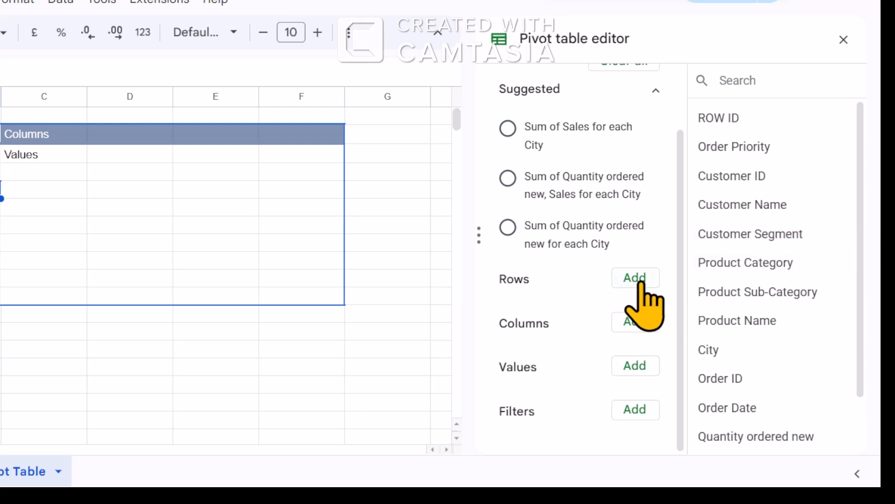
drag(789, 237, 596, 290)
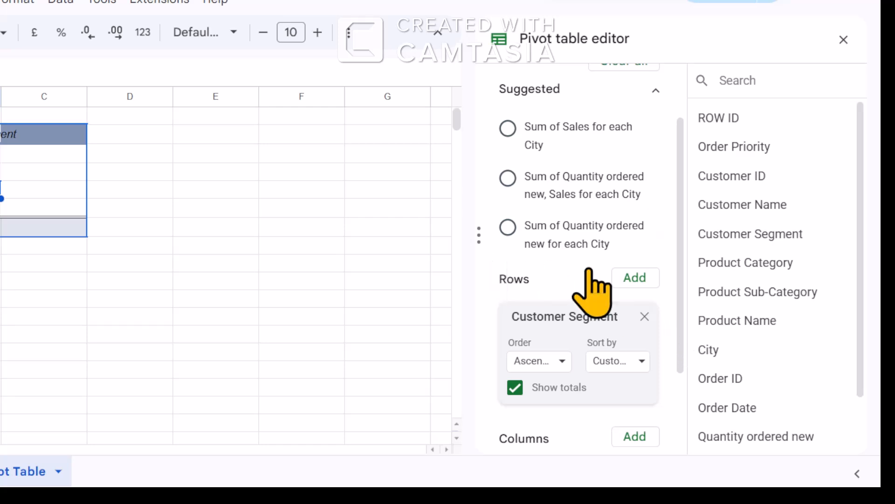
Add the Sales field to the pivot table's values, summarised by SUM.
scroll(606, 293, down, 3)
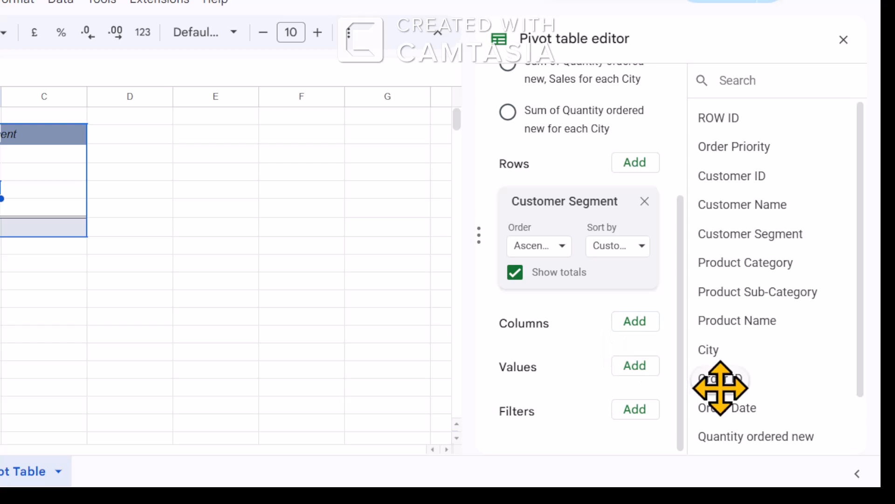
scroll(721, 387, down, 2)
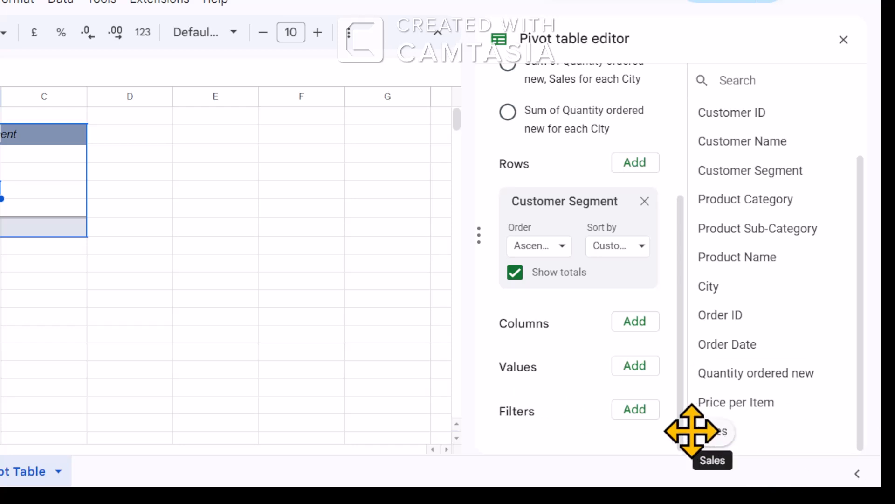
drag(725, 432, 569, 368)
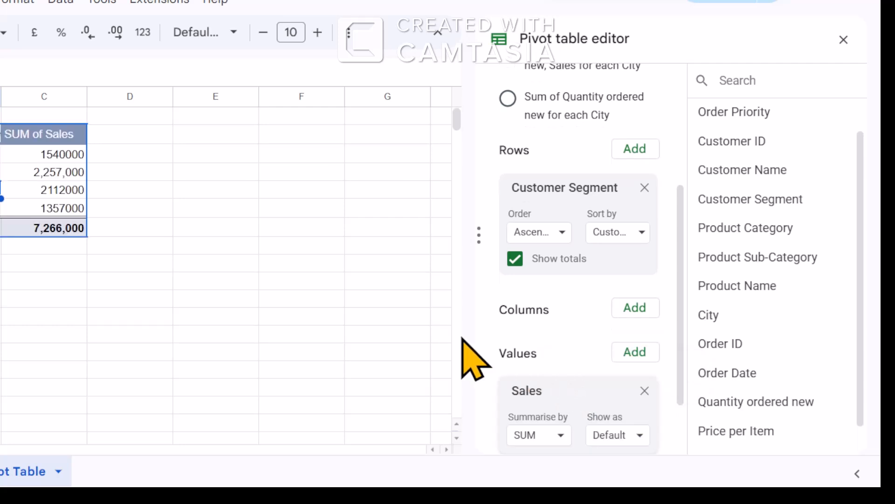
Examine the summed sales for each customer segment and the grand total, and close the pivot table editor.
click(50, 143)
click(49, 174)
click(44, 207)
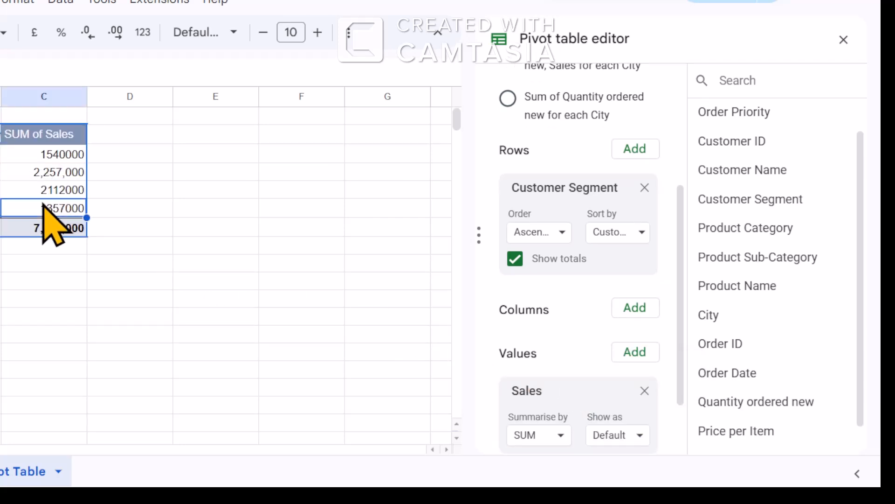
click(47, 228)
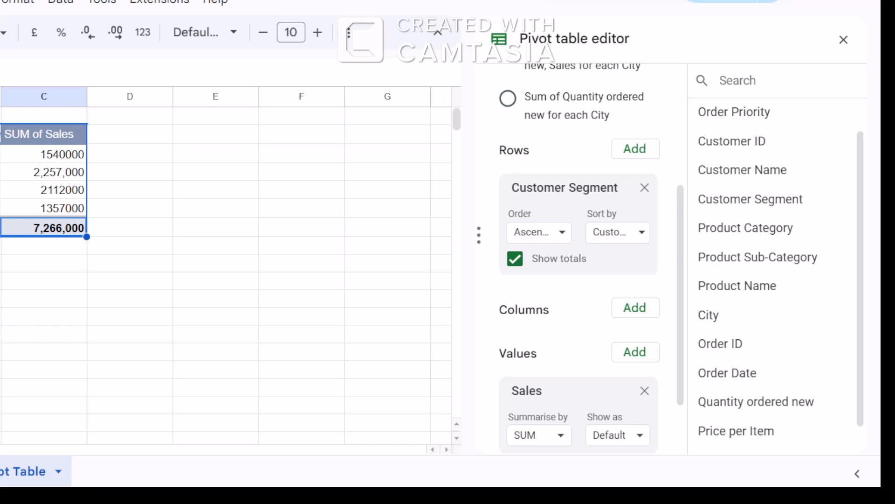
click(56, 156)
click(53, 192)
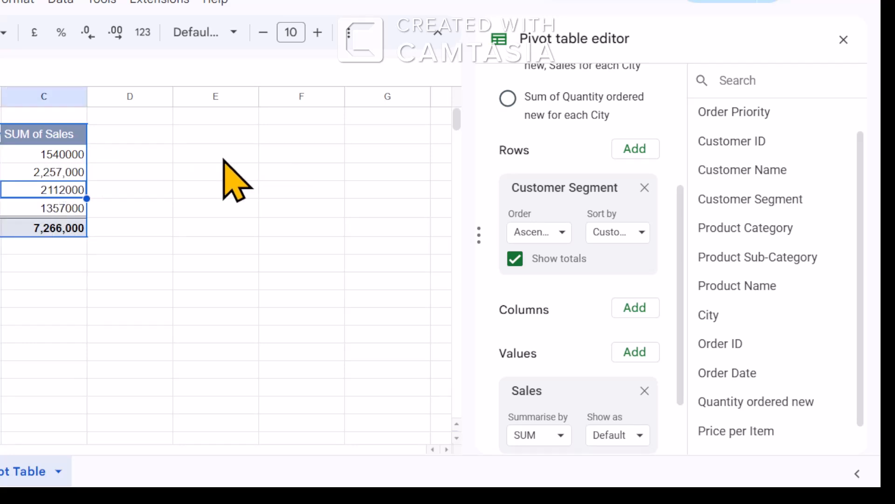
click(59, 154)
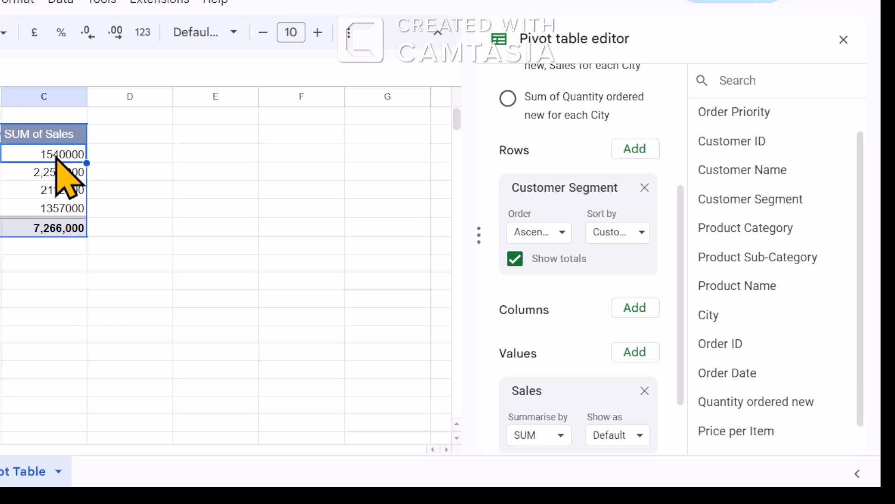
click(844, 39)
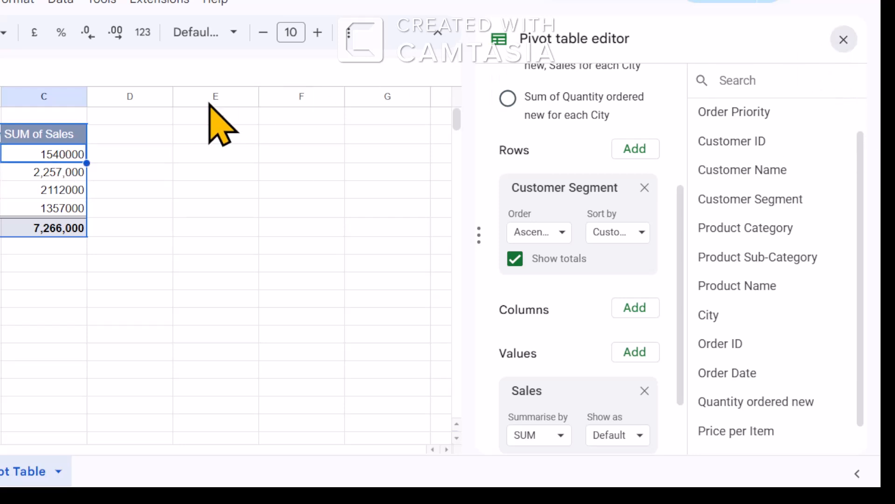
Look over the source order columns and the summary figures beside them in the Data sheet.
click(21, 173)
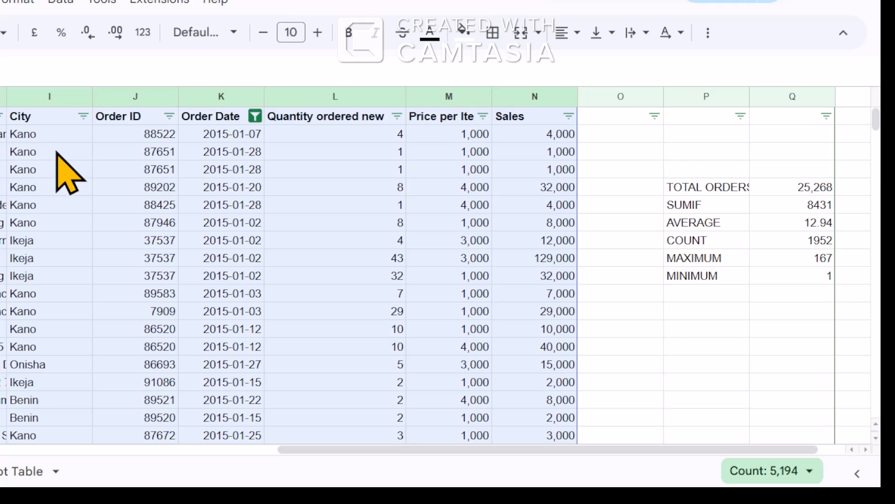
drag(556, 445, 441, 447)
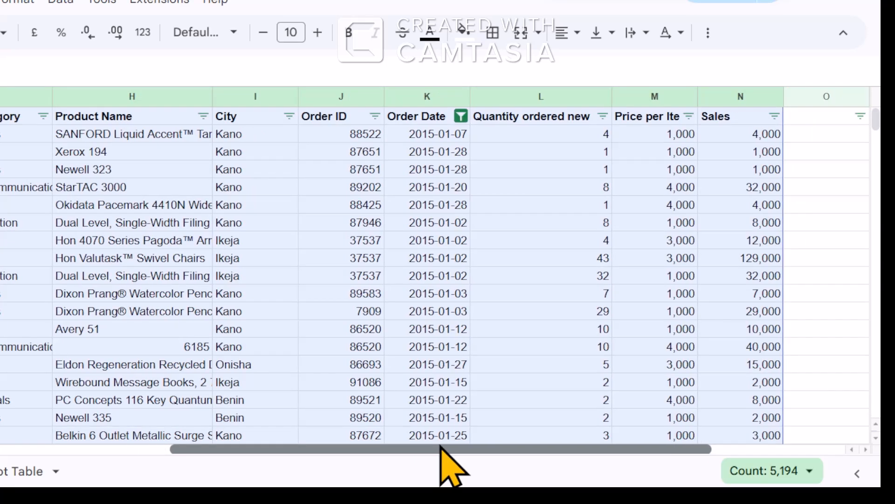
drag(440, 447, 562, 442)
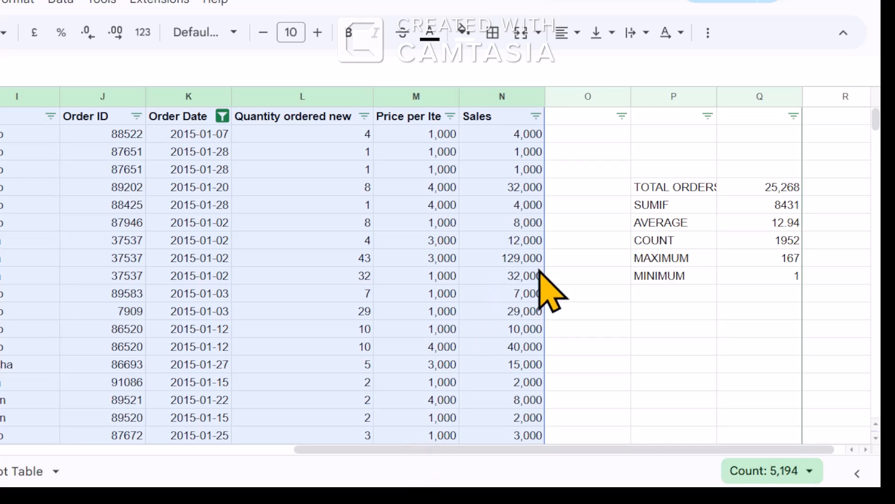
Switch to the Google Slides presentation and advance to the Data Validation slide.
click(617, 318)
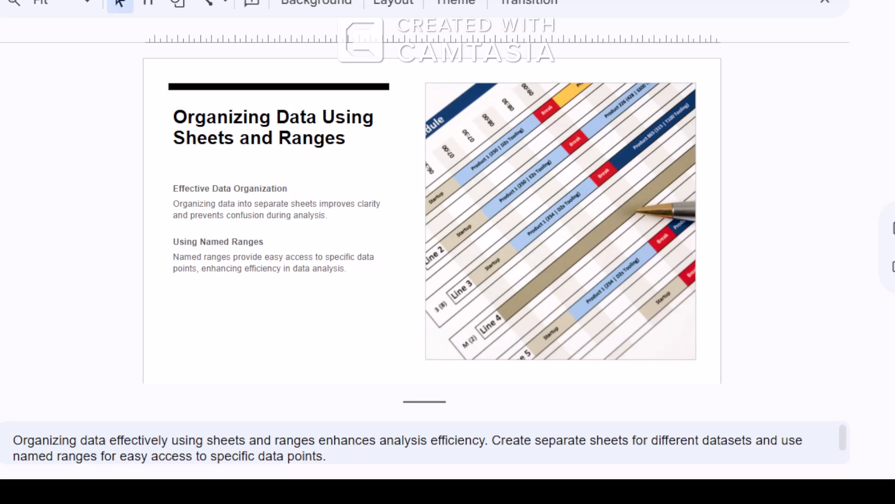
key(Down)
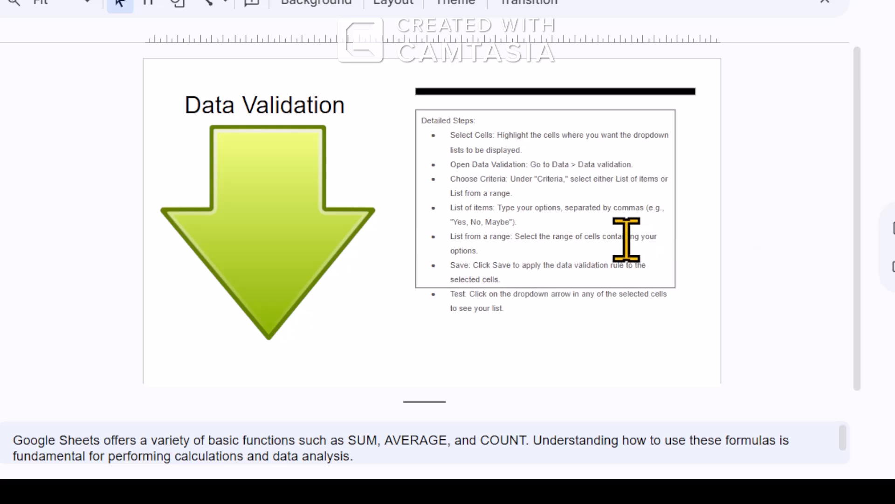
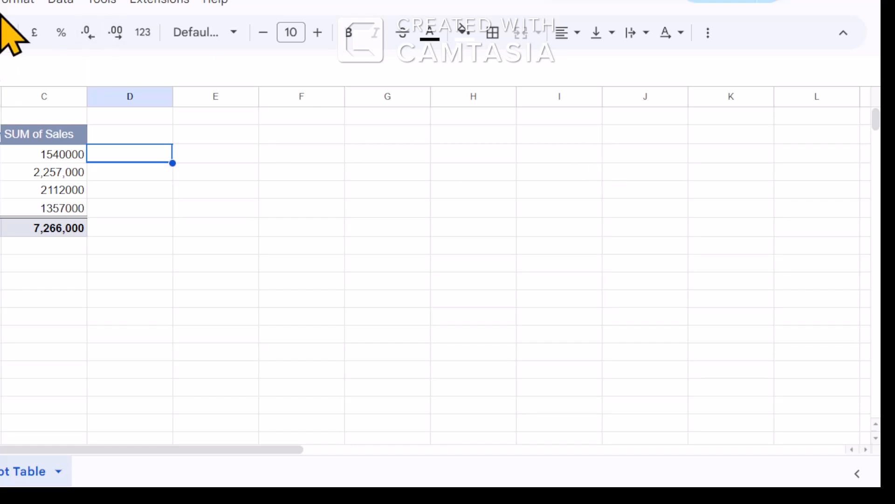
Add a drop-down data validation rule to cell D3 of the Pivot Table sheet, with a light blue first item "Yes".
click(61, 4)
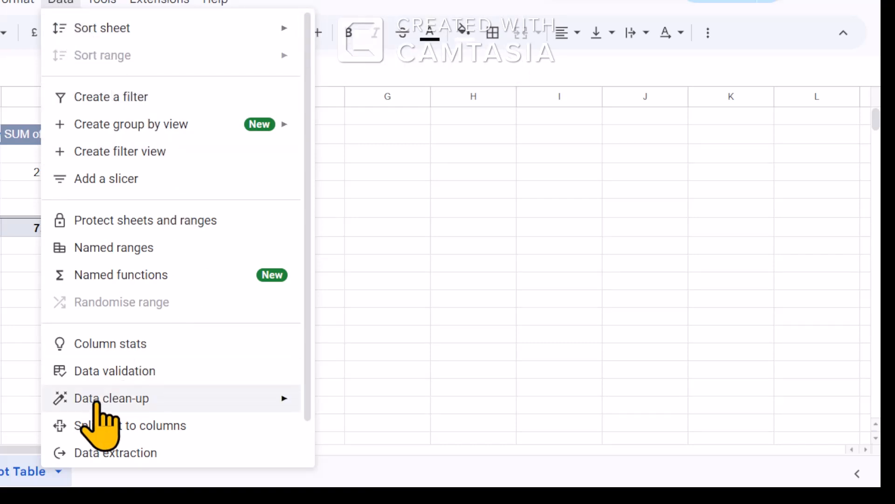
click(123, 370)
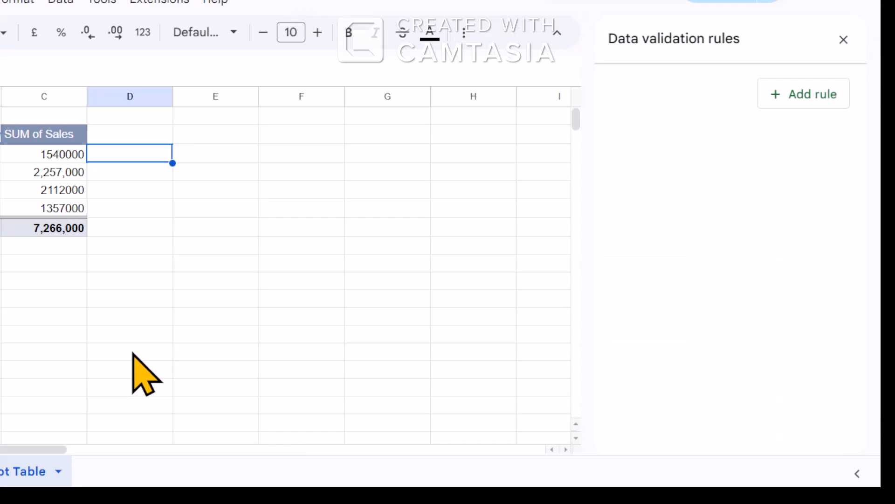
click(806, 98)
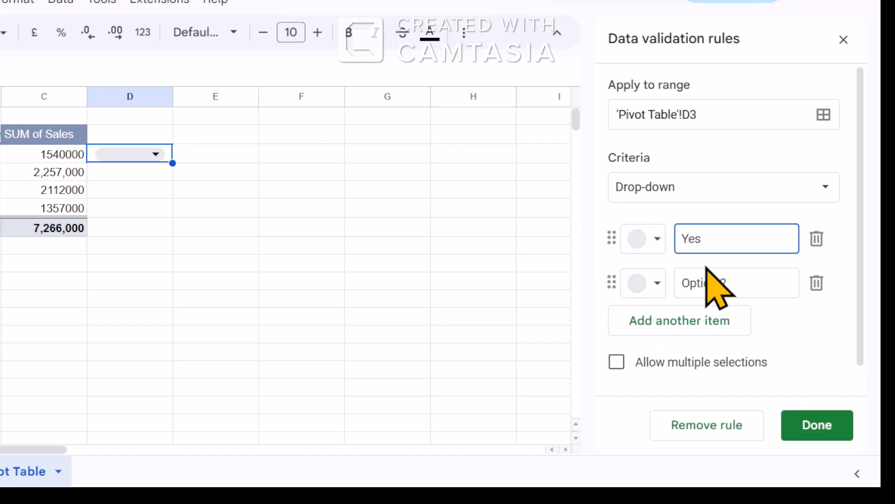
click(658, 240)
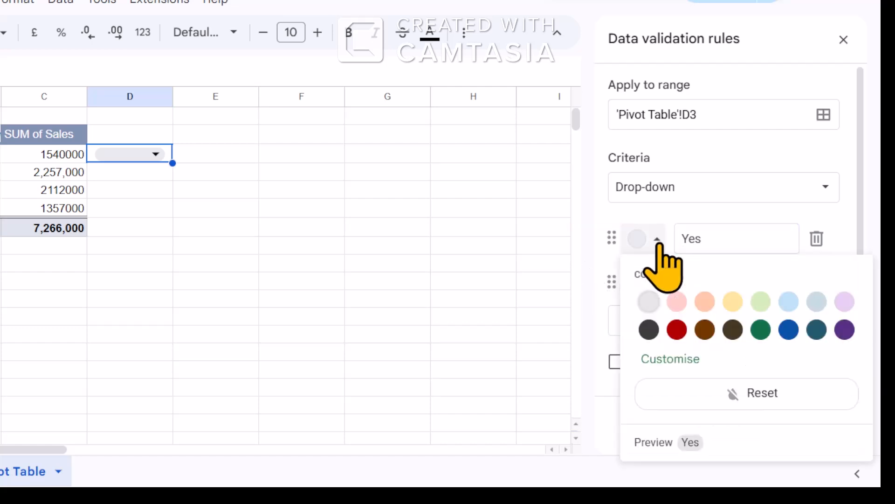
click(784, 302)
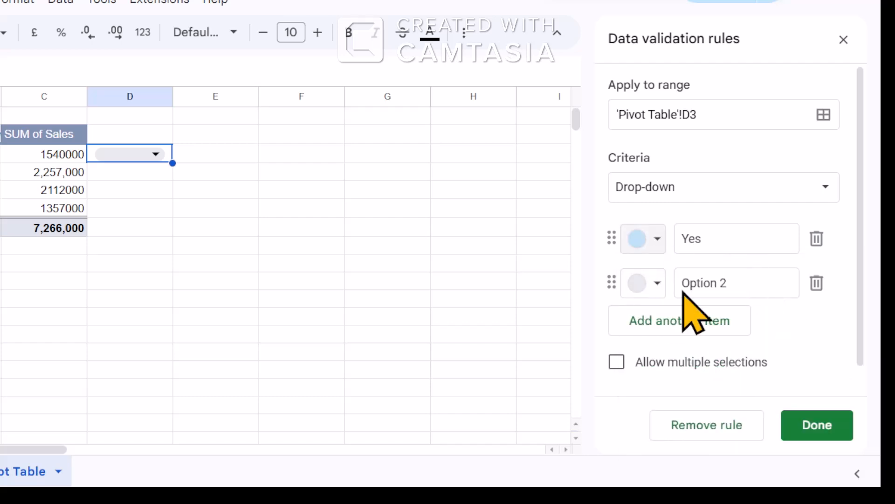
Name the second drop-down item "No" and colour it dark red.
click(748, 286)
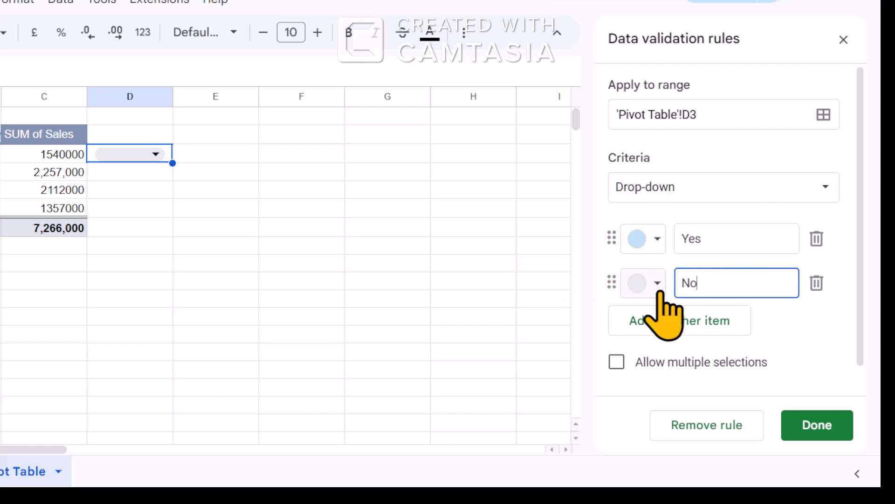
click(658, 288)
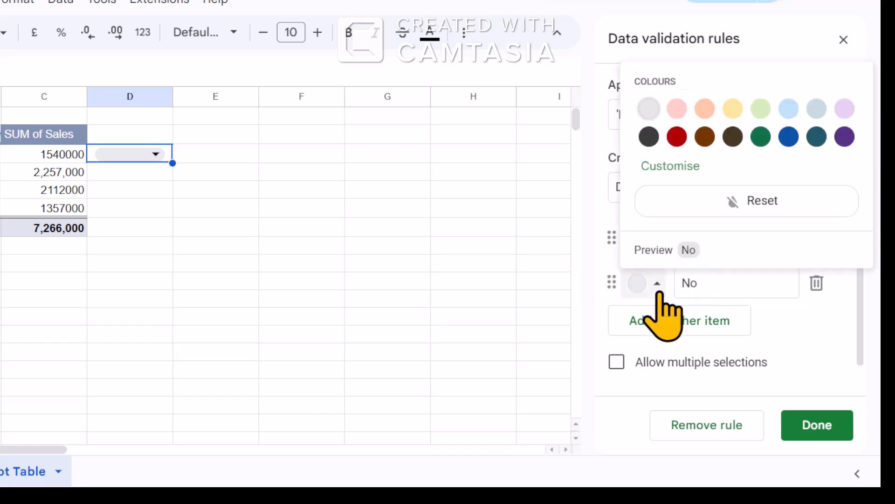
click(676, 137)
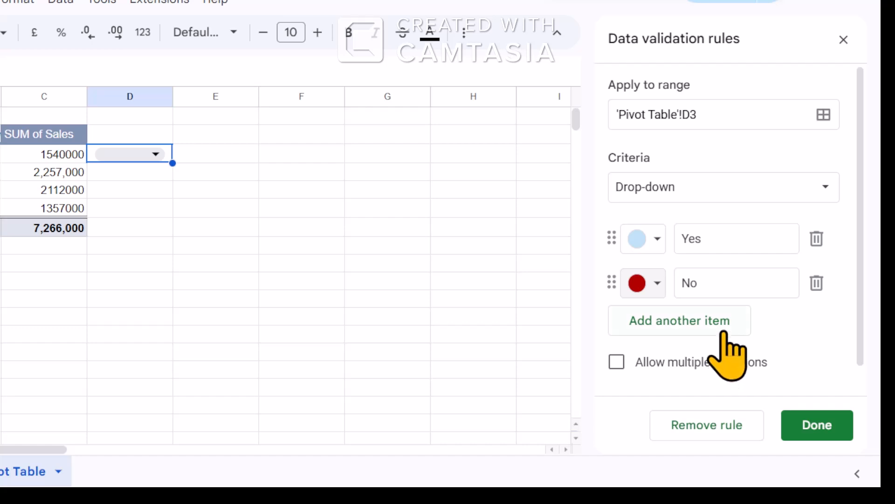
Add a third drop-down item "Maybe" in light orange and save the validation rule.
click(713, 321)
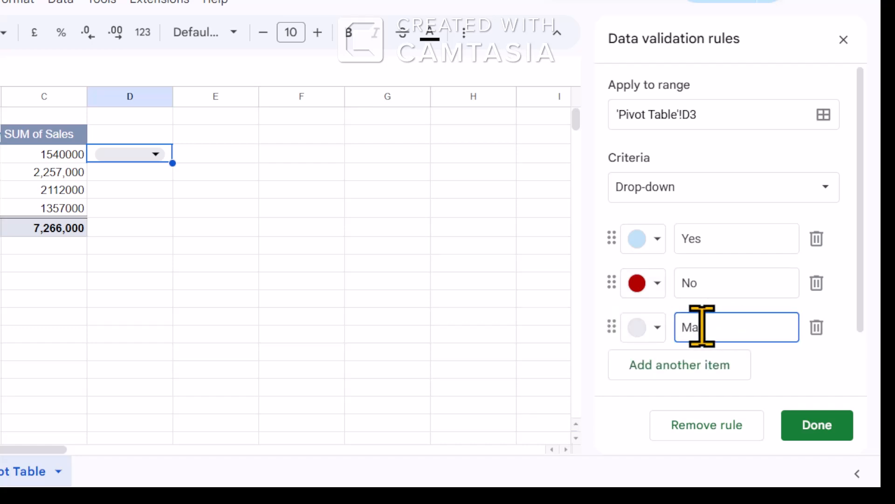
text(Maybe)
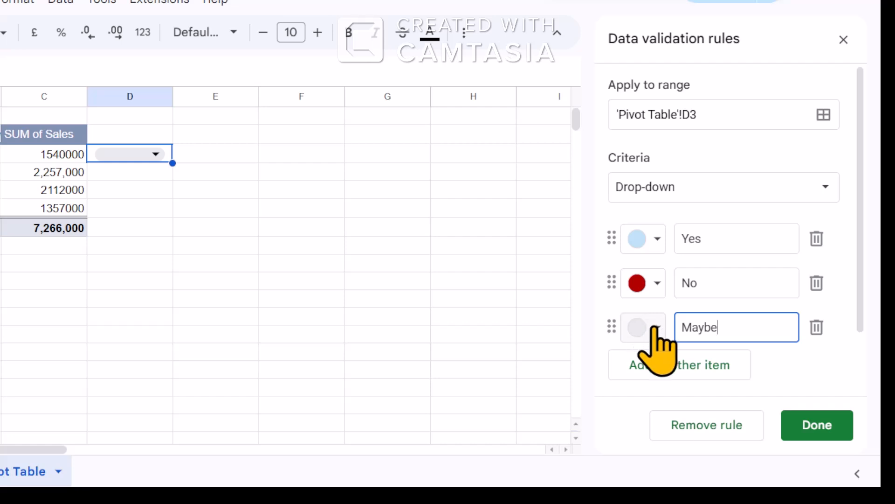
click(656, 327)
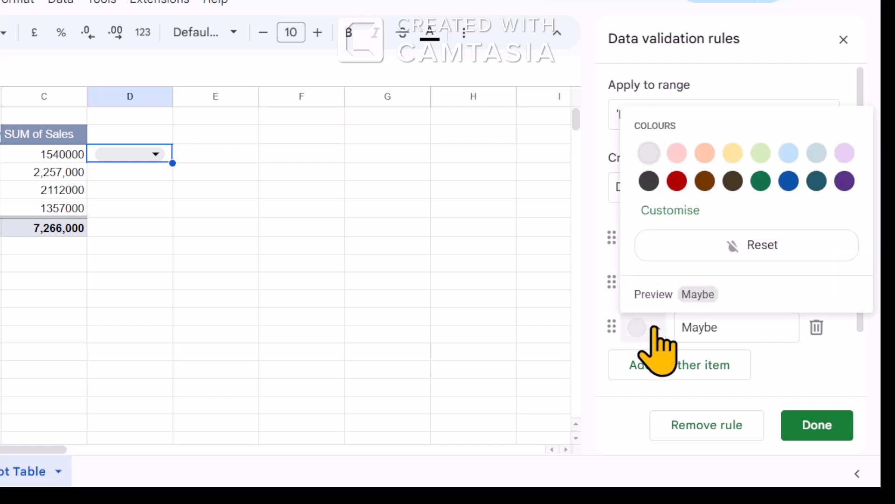
click(705, 154)
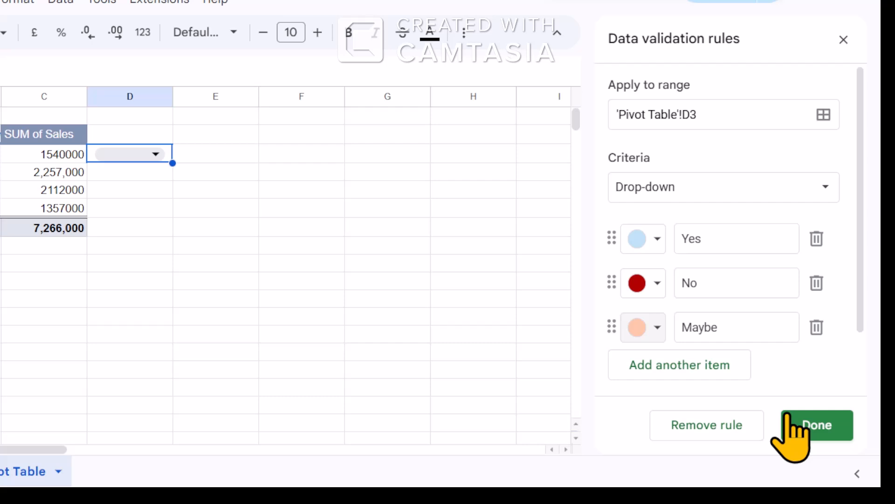
click(791, 437)
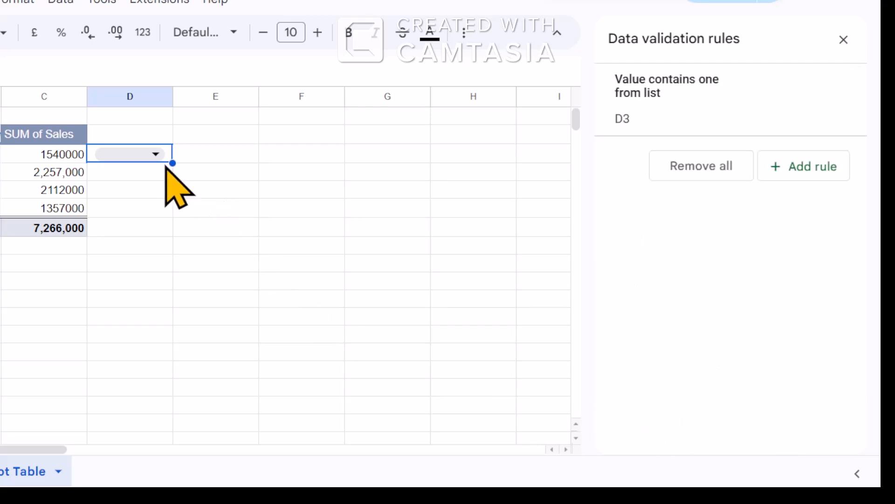
Fill the drop-down from D3 down through D6 and check the options it offers in D3.
drag(174, 164, 157, 213)
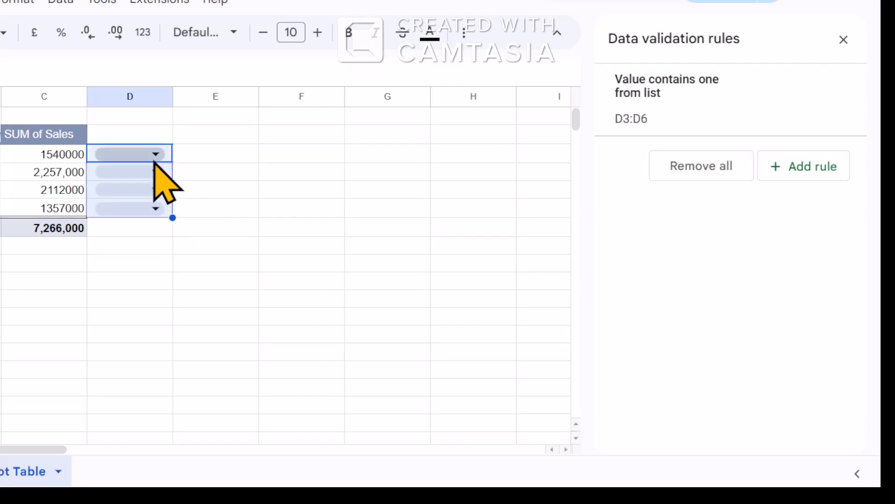
click(215, 159)
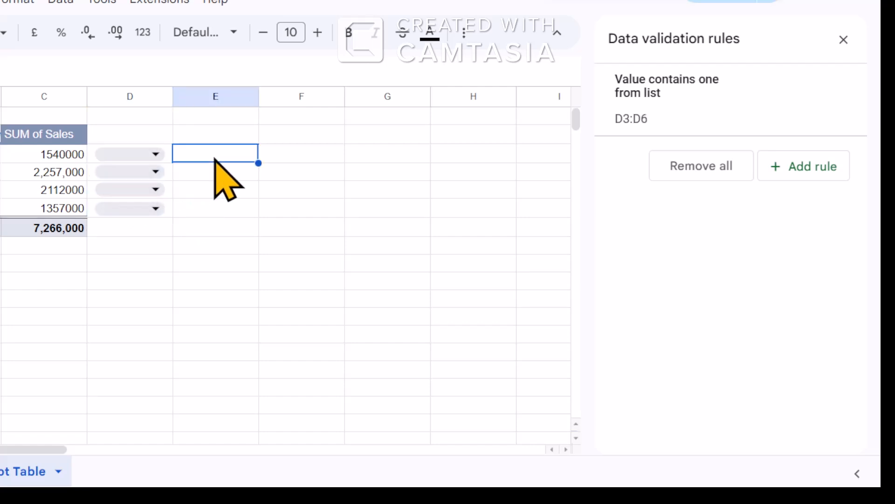
click(133, 155)
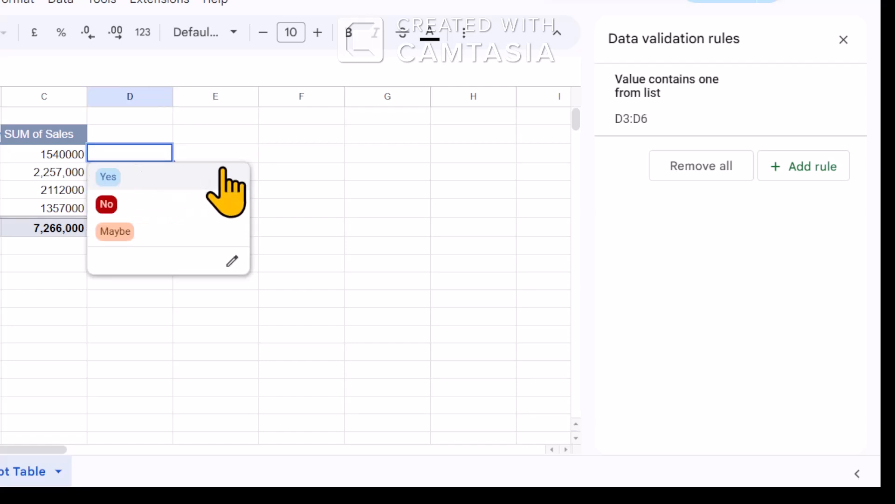
click(297, 135)
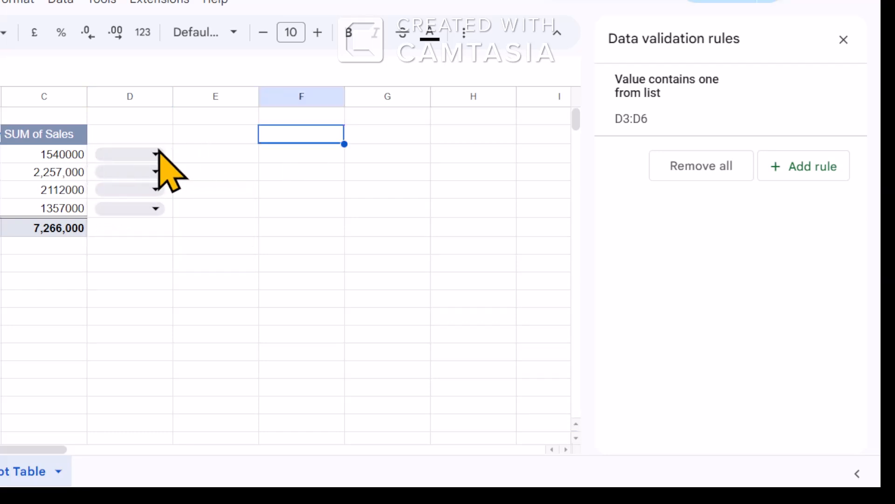
click(214, 155)
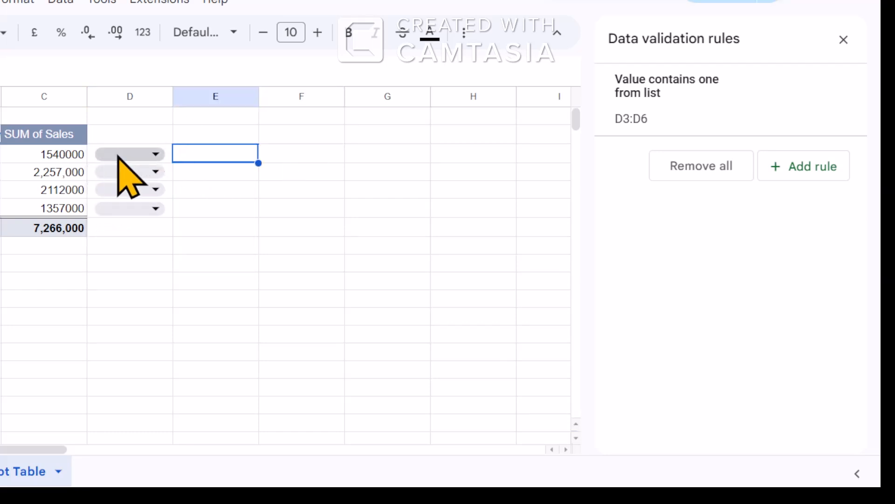
Choose "No" in the D3 drop-down and "Maybe" in the D4 drop-down.
click(160, 154)
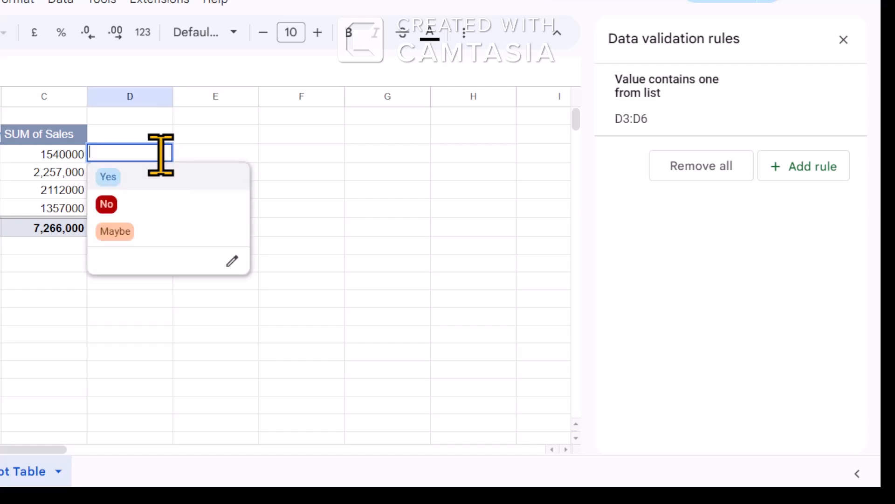
click(112, 204)
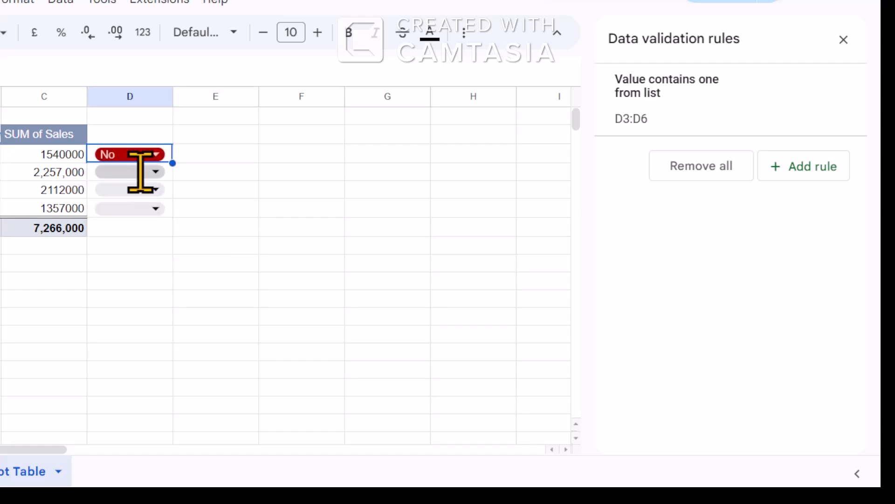
click(140, 173)
click(123, 250)
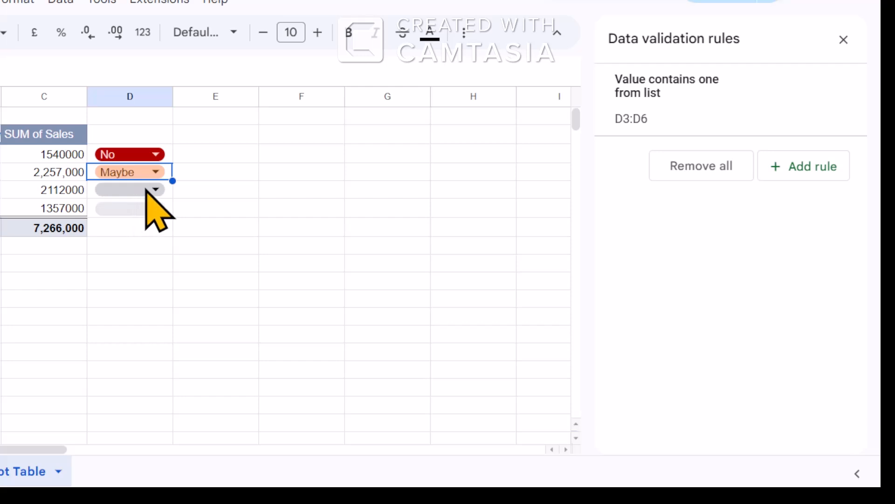
Choose "Yes" in both the D5 and D6 drop-downs.
click(146, 189)
click(127, 211)
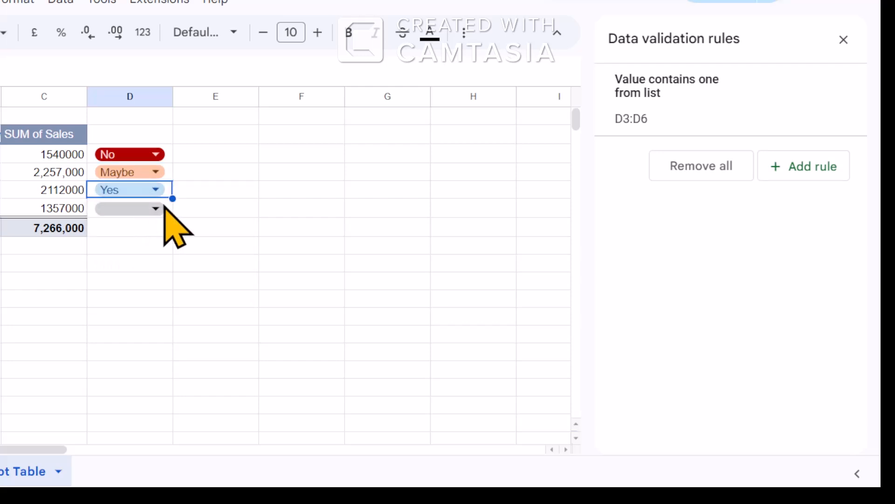
click(160, 208)
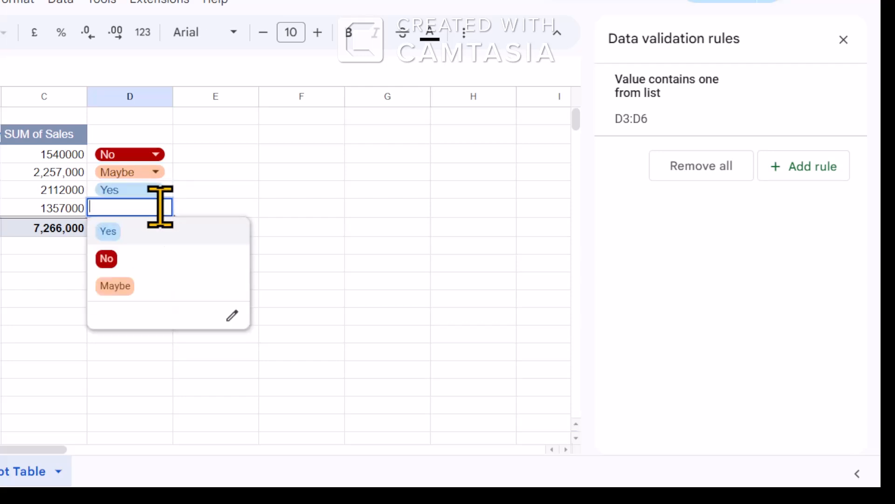
click(127, 233)
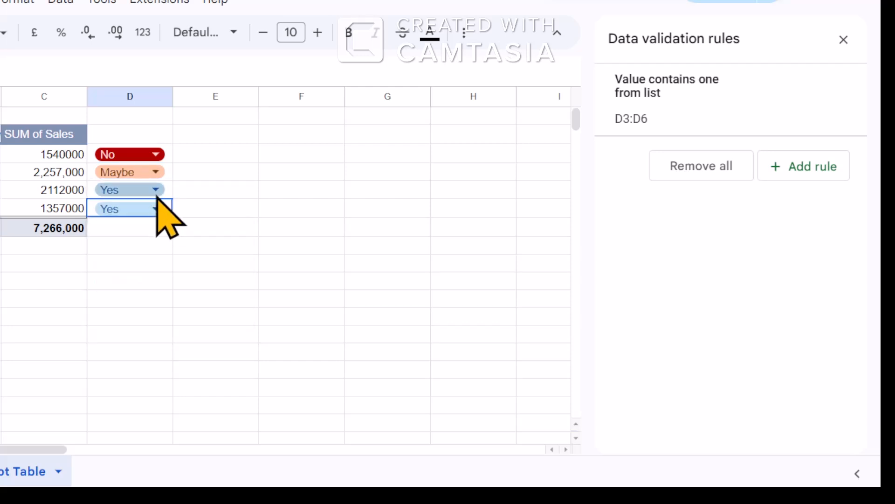
Examine the drop-down column beside the pivot table and review the options offered in D3, keeping its selection.
click(128, 139)
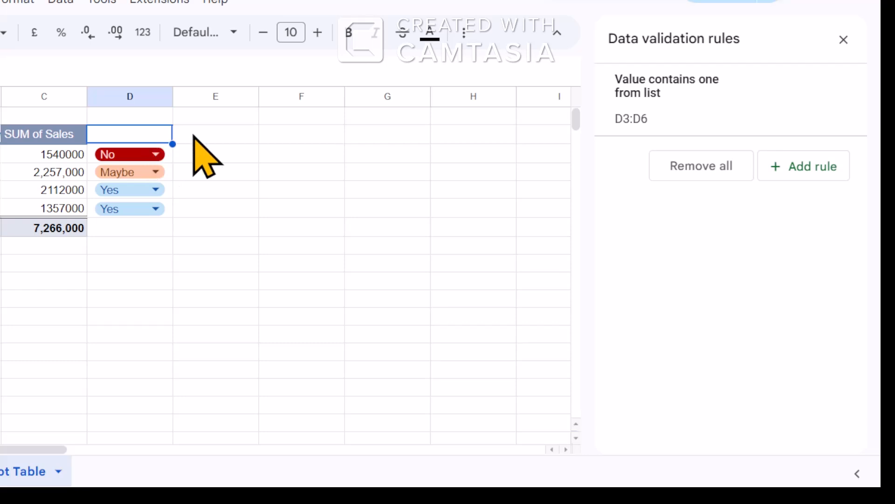
click(129, 99)
click(235, 192)
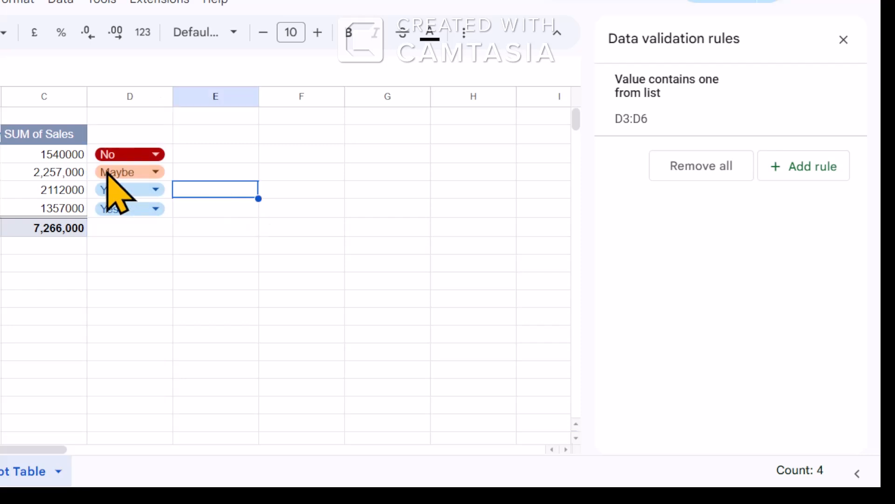
click(161, 154)
click(373, 136)
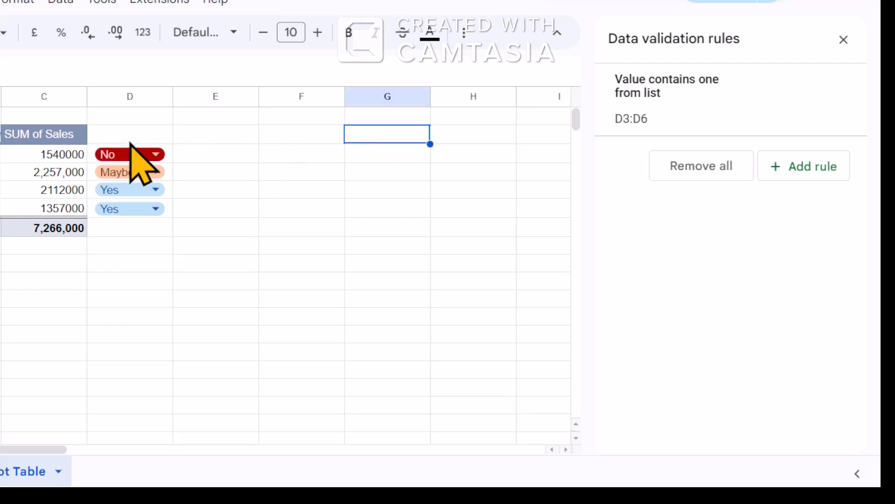
click(156, 154)
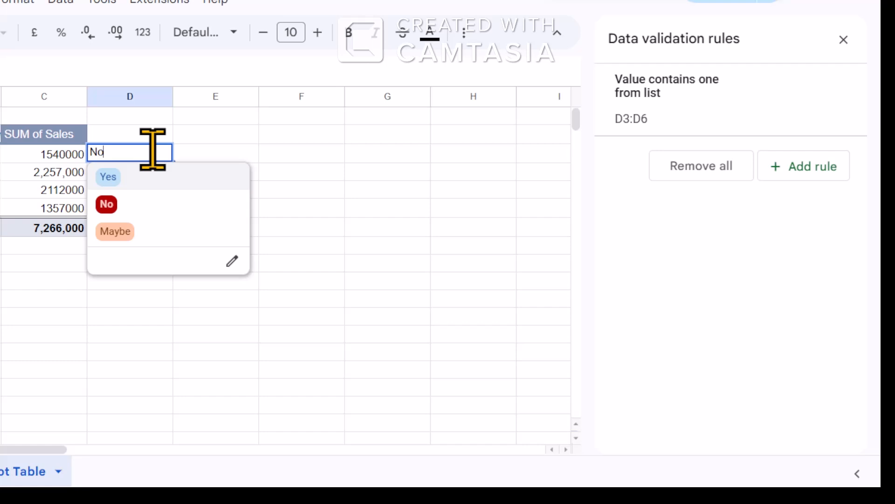
click(350, 174)
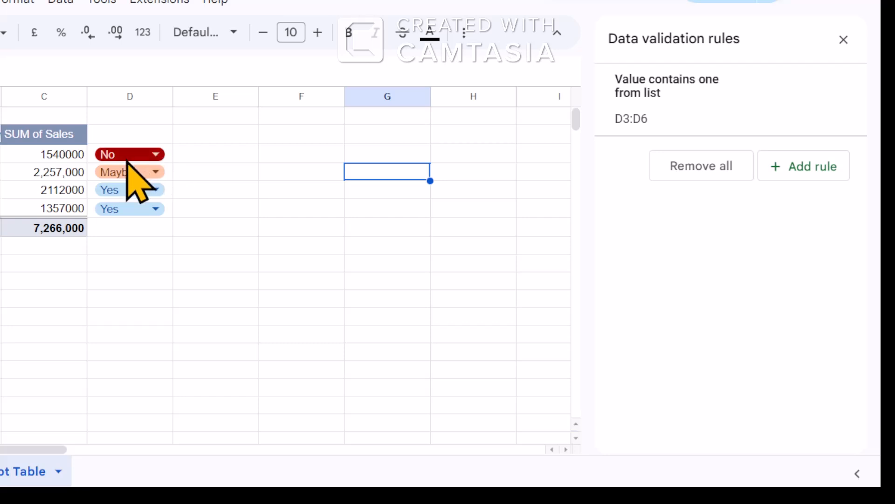
click(155, 154)
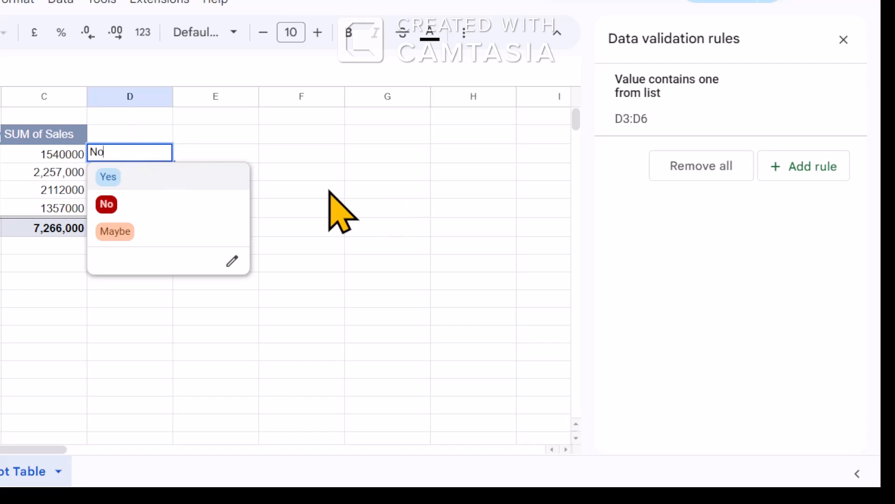
click(278, 404)
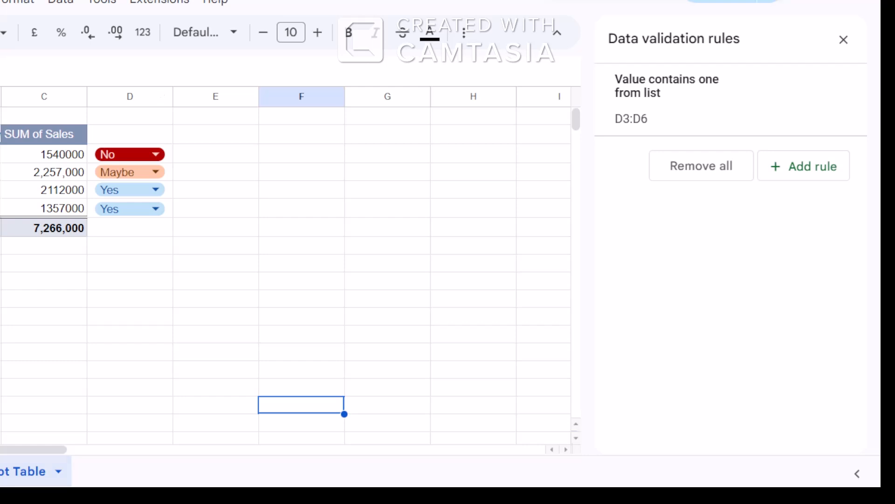
Delete column D with the drop-downs beside the pivot table.
click(130, 96)
right_click(136, 266)
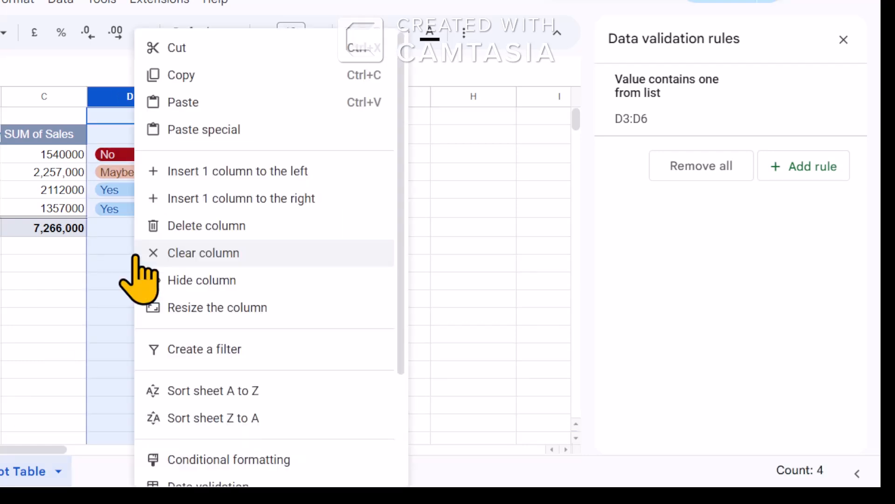
click(205, 227)
click(2, 317)
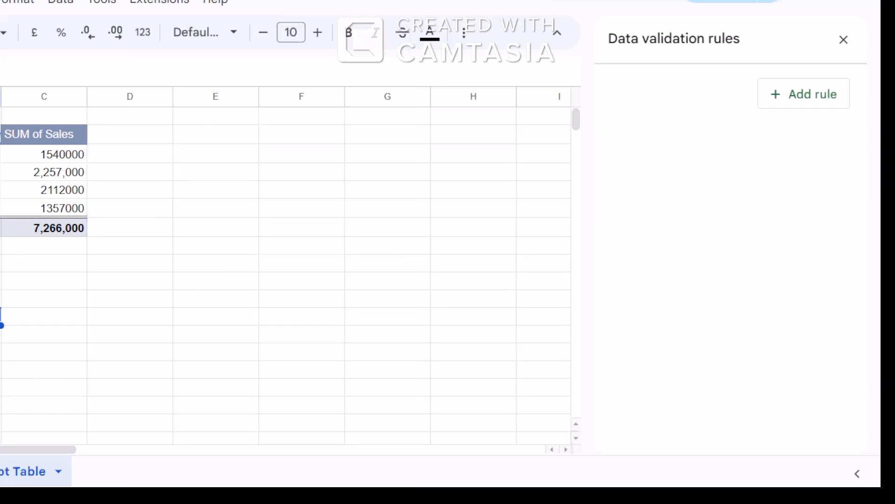
Look over the order data sheet back to its customer columns and return to the pivot table sheet.
click(1, 470)
click(298, 243)
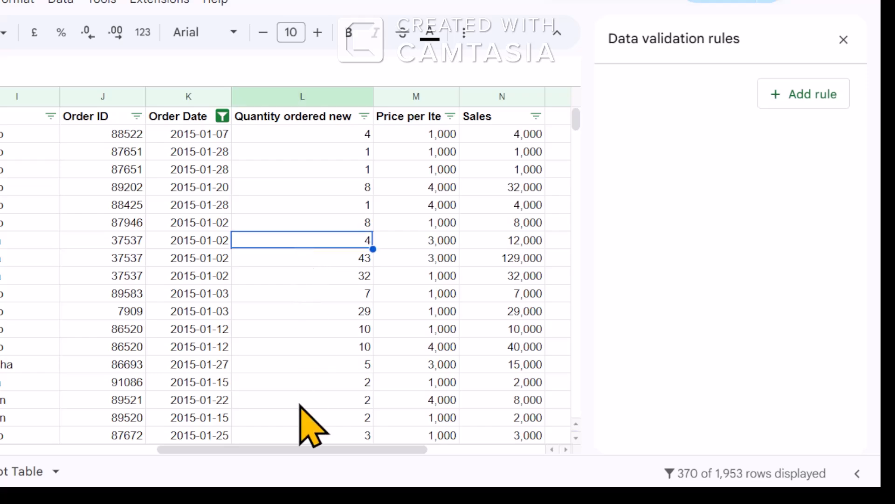
drag(291, 449, 1, 448)
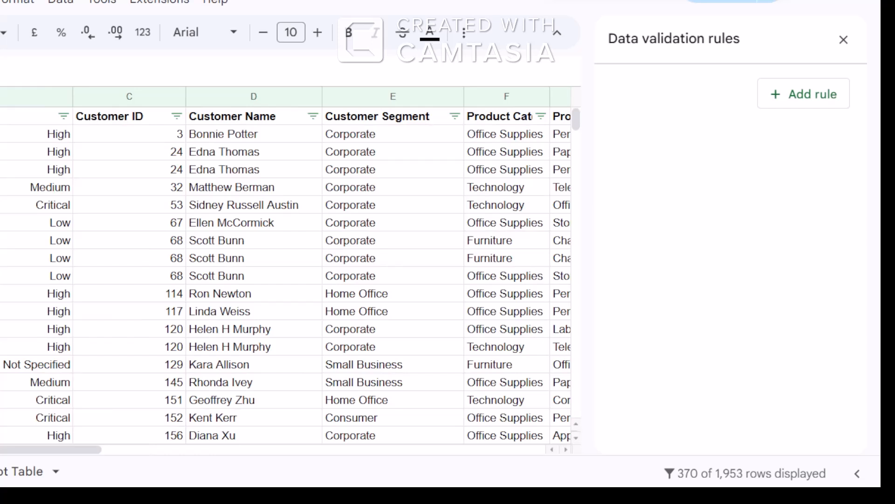
click(14, 471)
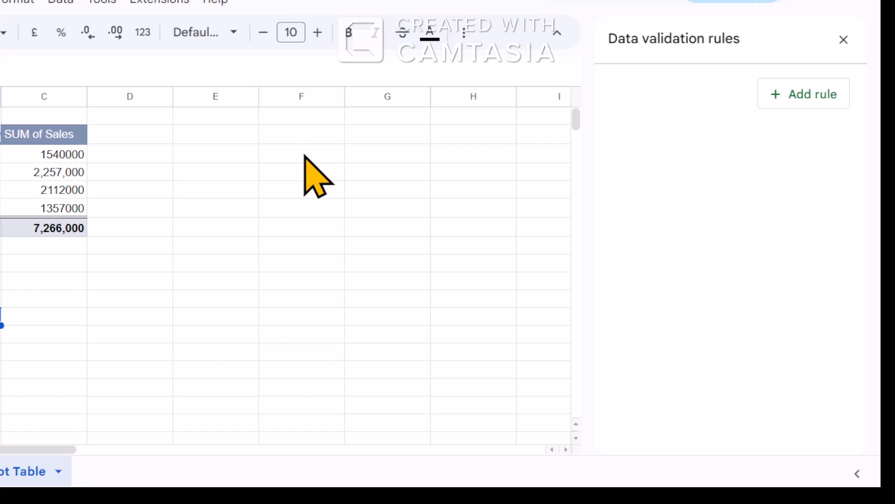
click(233, 211)
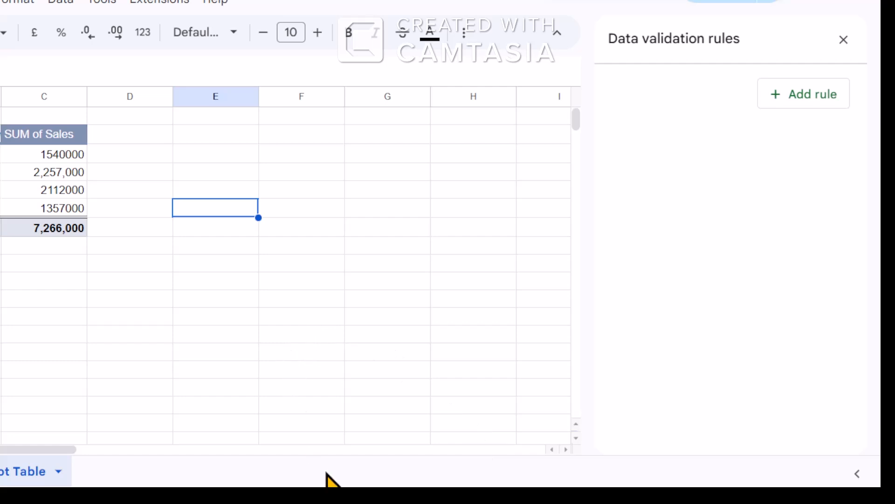